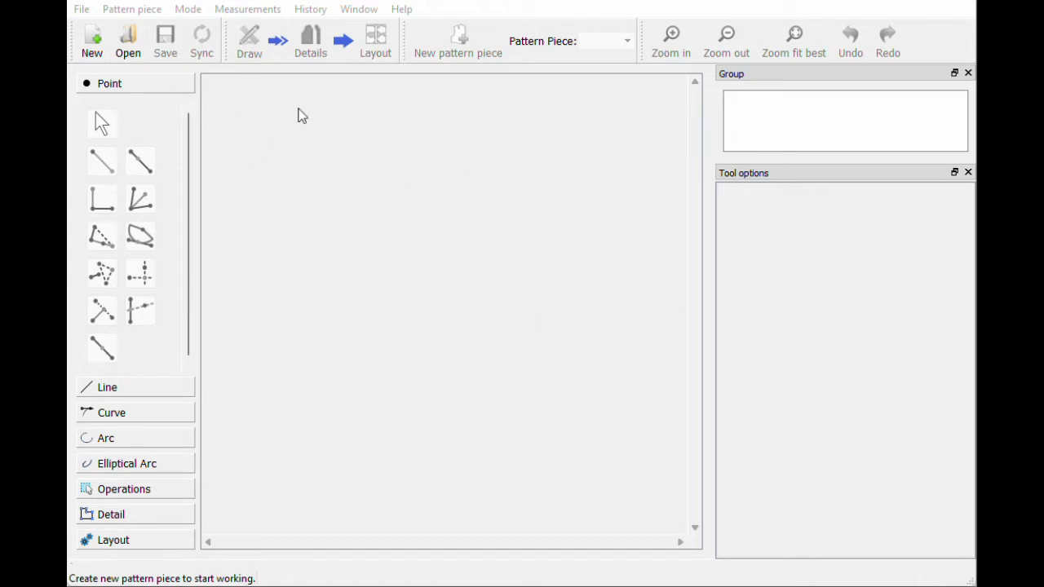
- Create a new pattern piece named 'bodice', keeping units as inches
{"action": "left_click", "coordinate": [100, 46]}
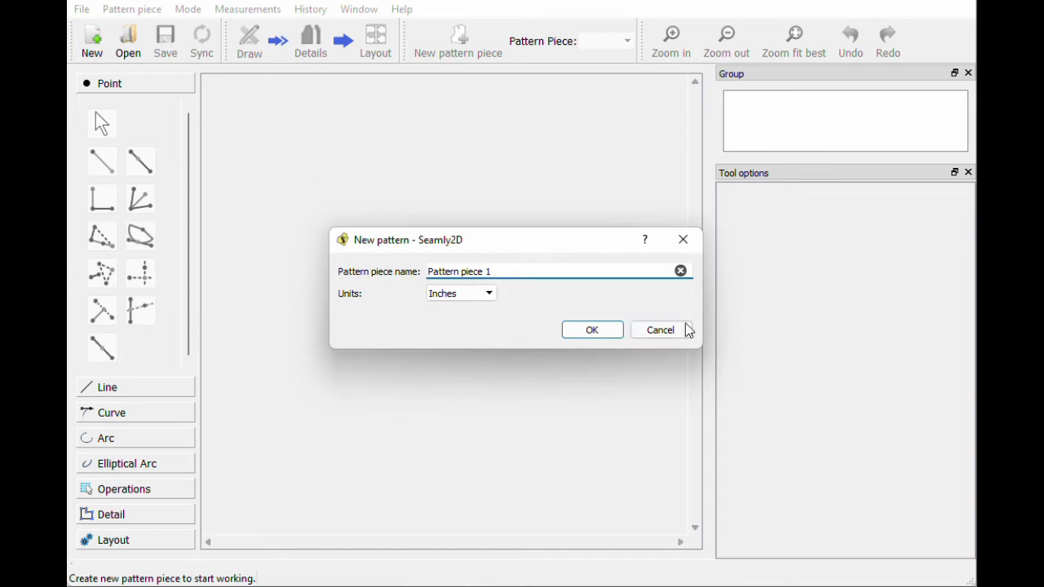
{"action": "left_click", "coordinate": [680, 271]}
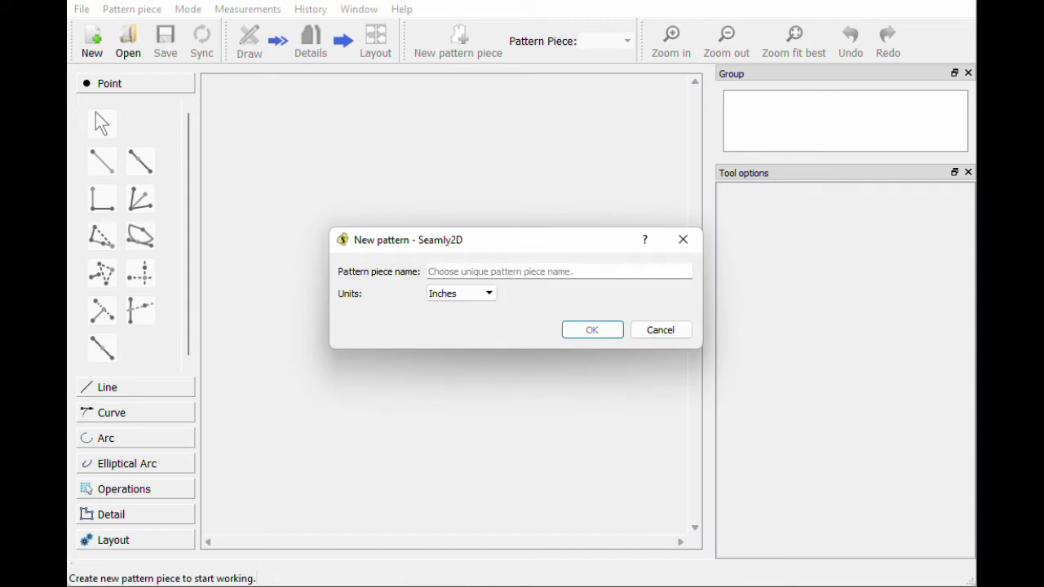
{"action": "type", "text": "bodice"}
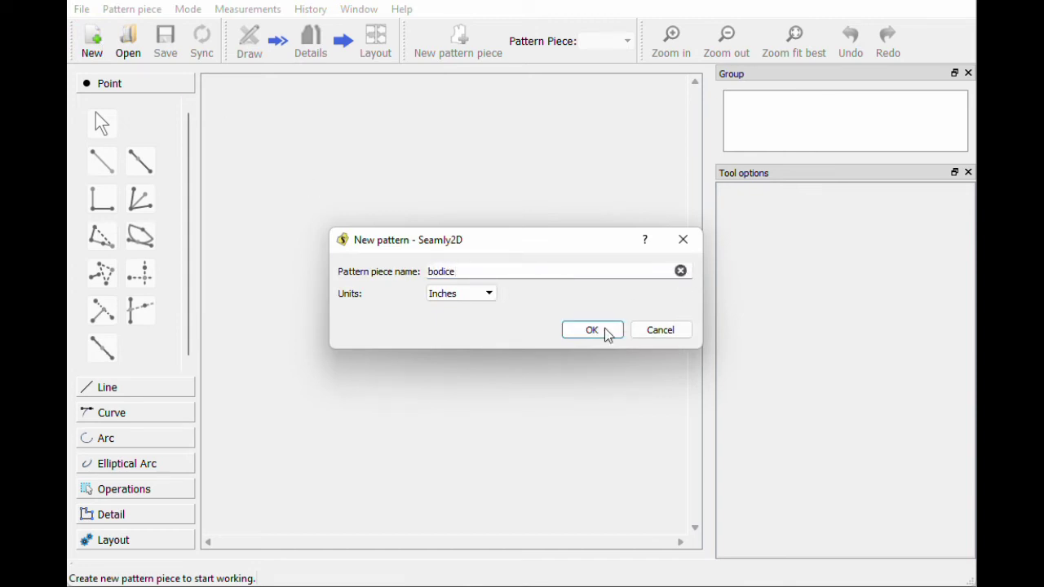
{"action": "left_click", "coordinate": [578, 336]}
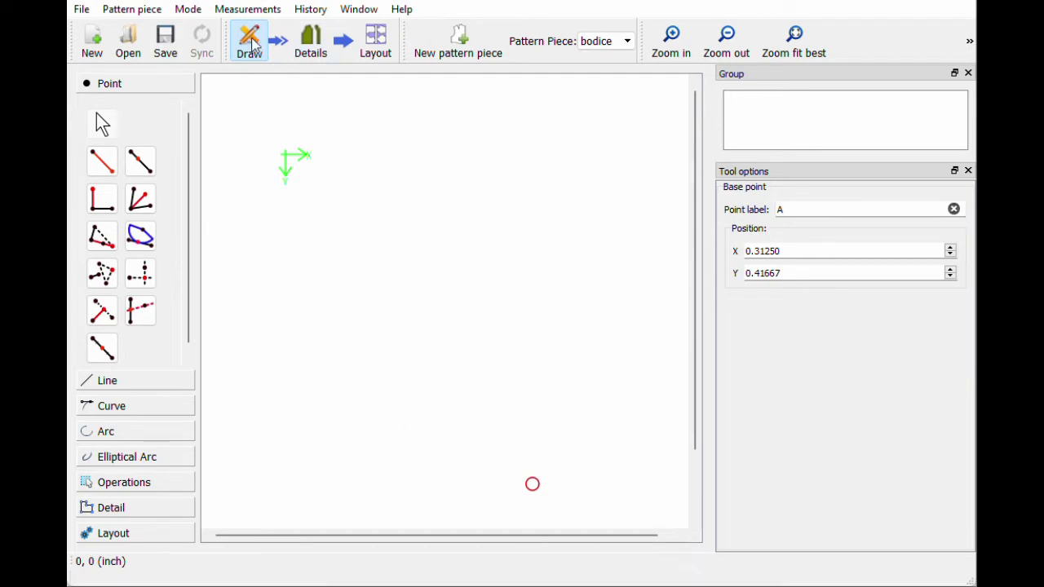
- Load the basic shirt .vit individual measurements file into the pattern
{"action": "left_click", "coordinate": [246, 9]}
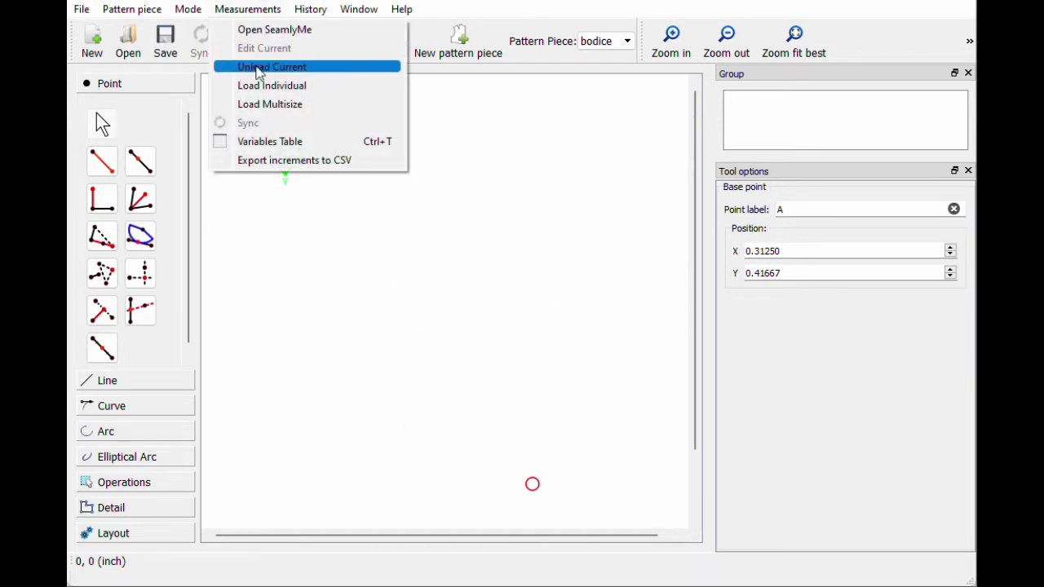
{"action": "left_click", "coordinate": [258, 94]}
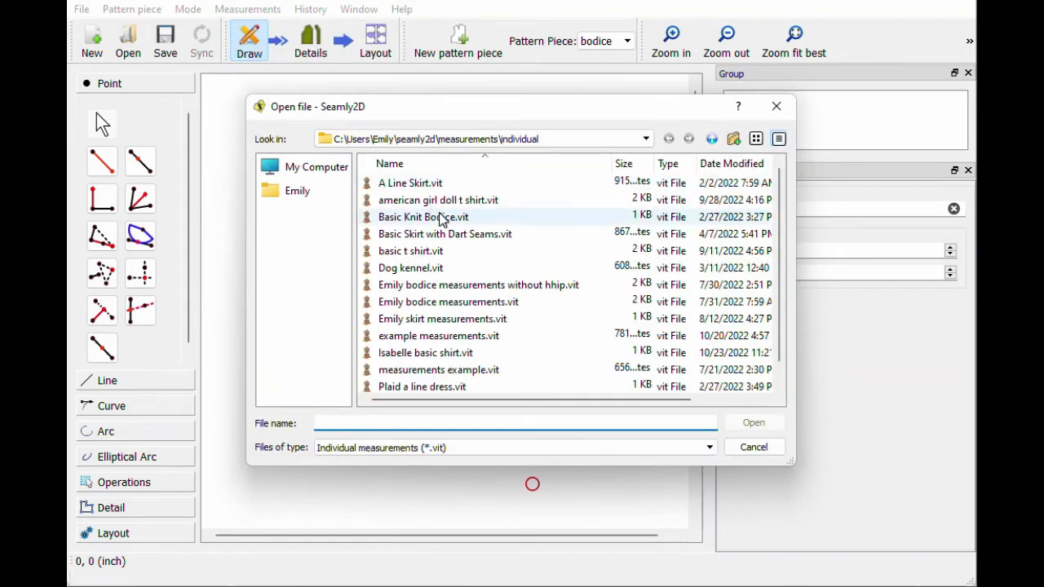
{"action": "scroll", "coordinate": [447, 228], "scroll_direction": "down", "scroll_amount": 1}
{"action": "left_click", "coordinate": [433, 336]}
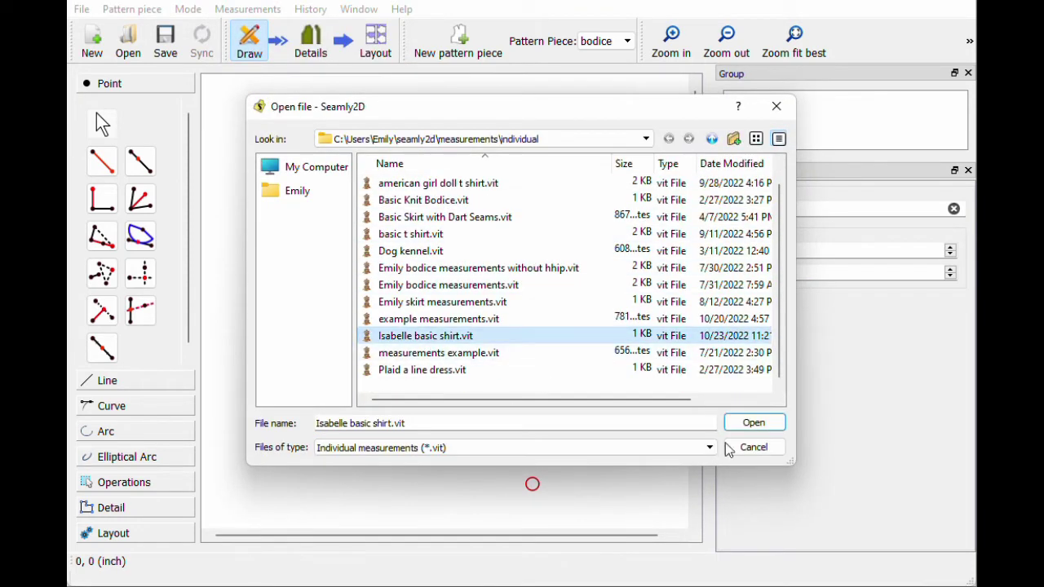
{"action": "left_click", "coordinate": [752, 423]}
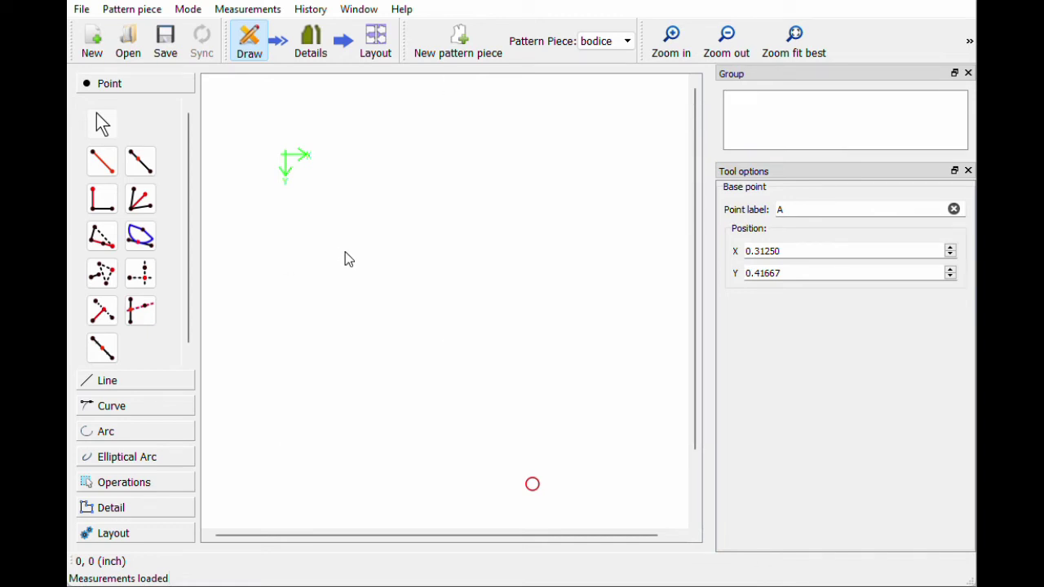
- Start a distance-and-angle point from base point A at a 0° angle
{"action": "left_click", "coordinate": [101, 162]}
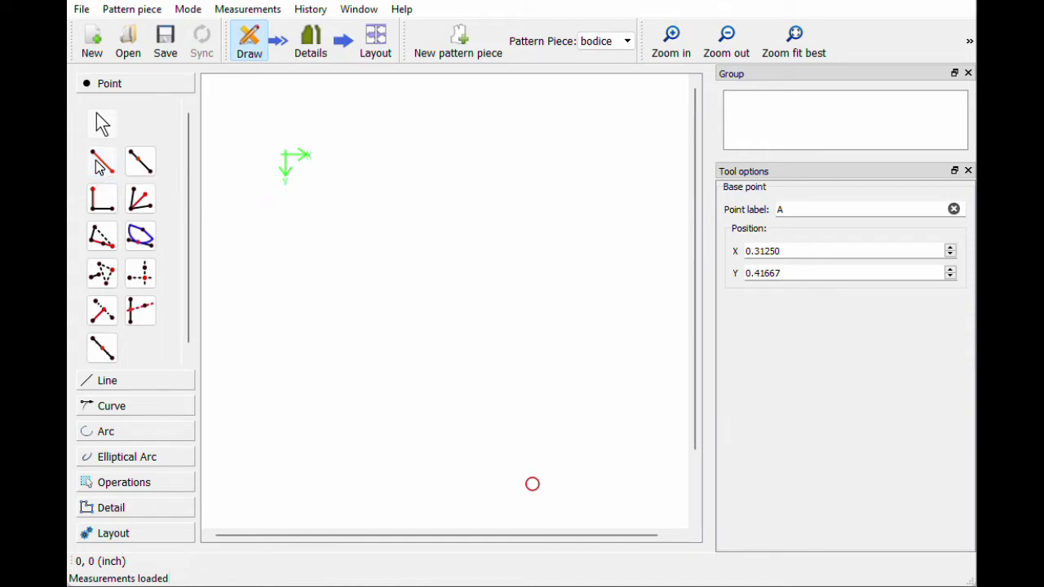
{"action": "left_click", "coordinate": [535, 486]}
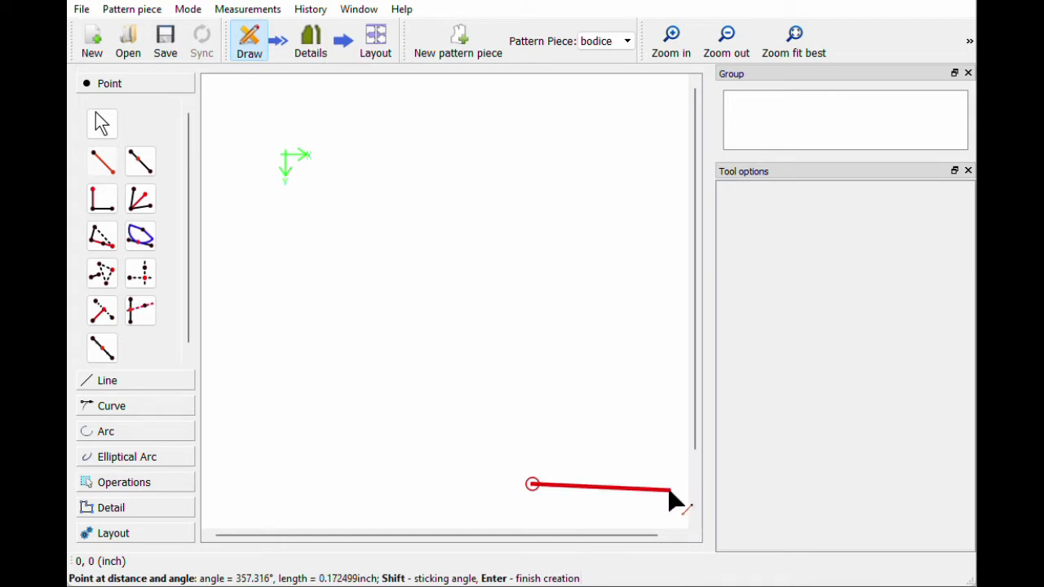
{"action": "left_click", "coordinate": [670, 486]}
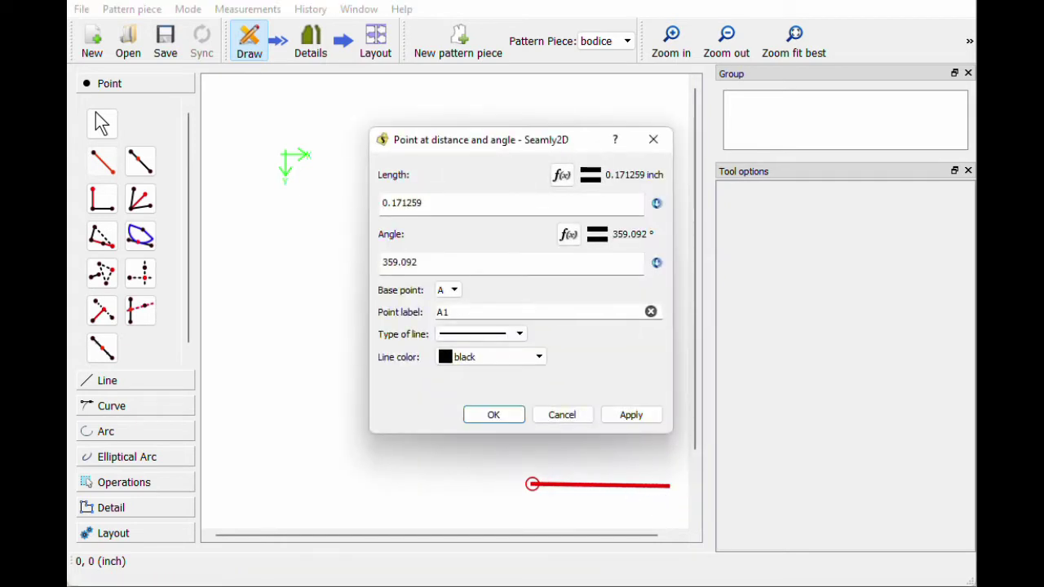
{"action": "double_click", "coordinate": [387, 262]}
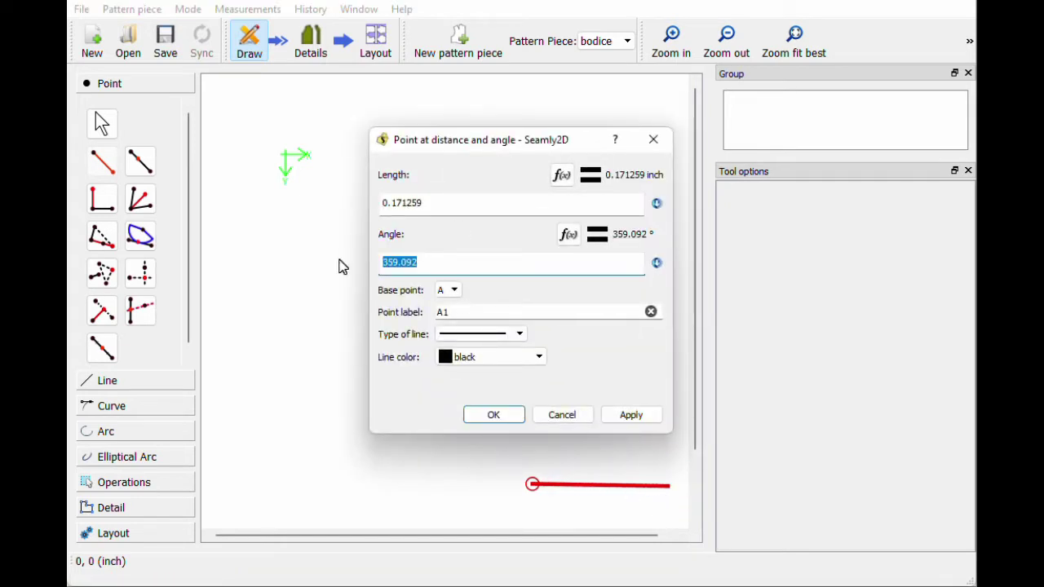
{"action": "type", "text": "0"}
- Replace the point's length with the waist_circ measurement in the formula editor
{"action": "left_click", "coordinate": [562, 174]}
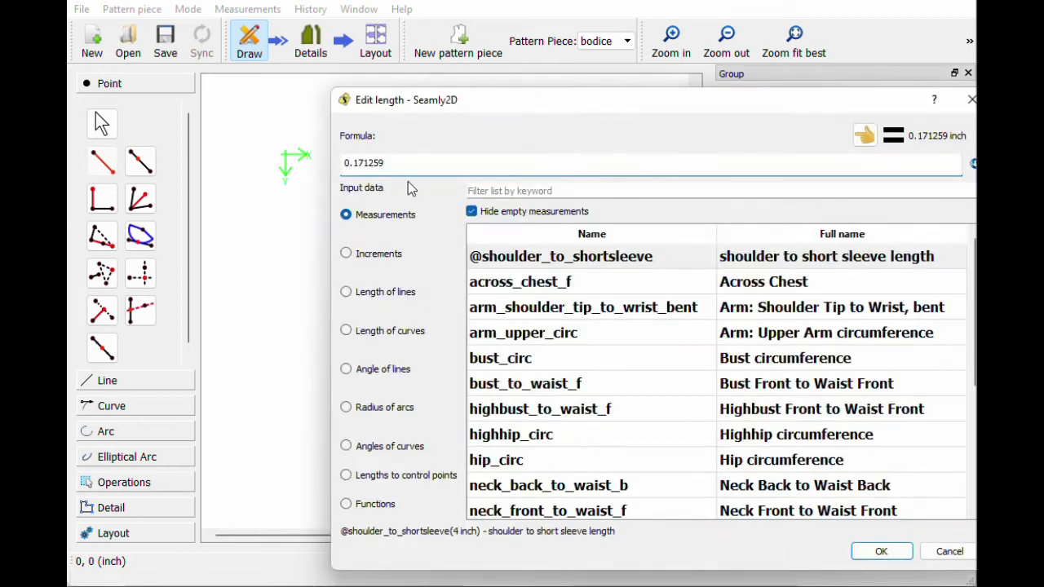
{"action": "key", "text": "ctrl+a"}
{"action": "key", "text": "BackSpace"}
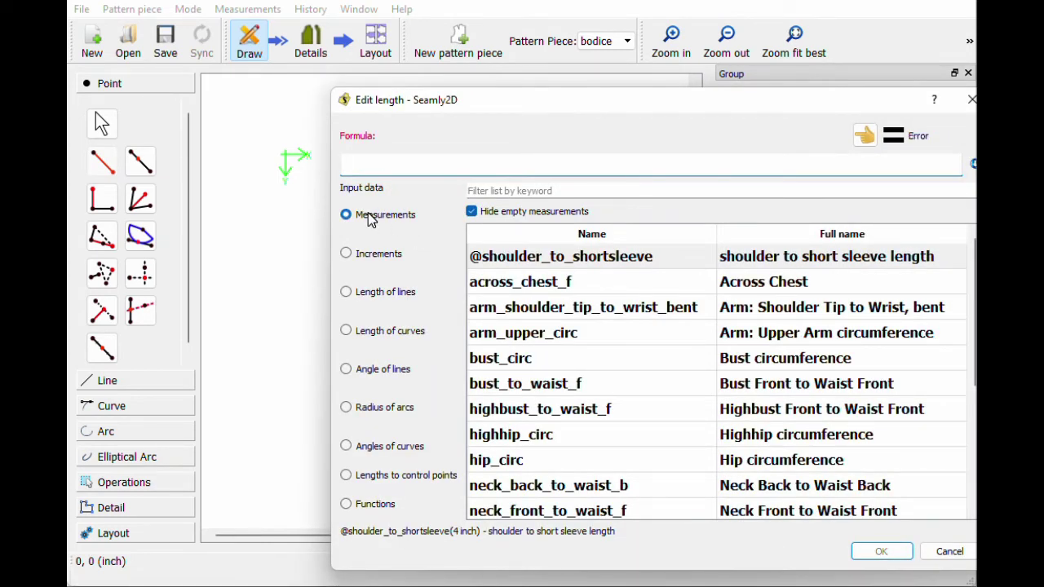
{"action": "scroll", "coordinate": [599, 366], "scroll_direction": "down", "scroll_amount": 3}
{"action": "scroll", "coordinate": [599, 364], "scroll_direction": "up", "scroll_amount": 1}
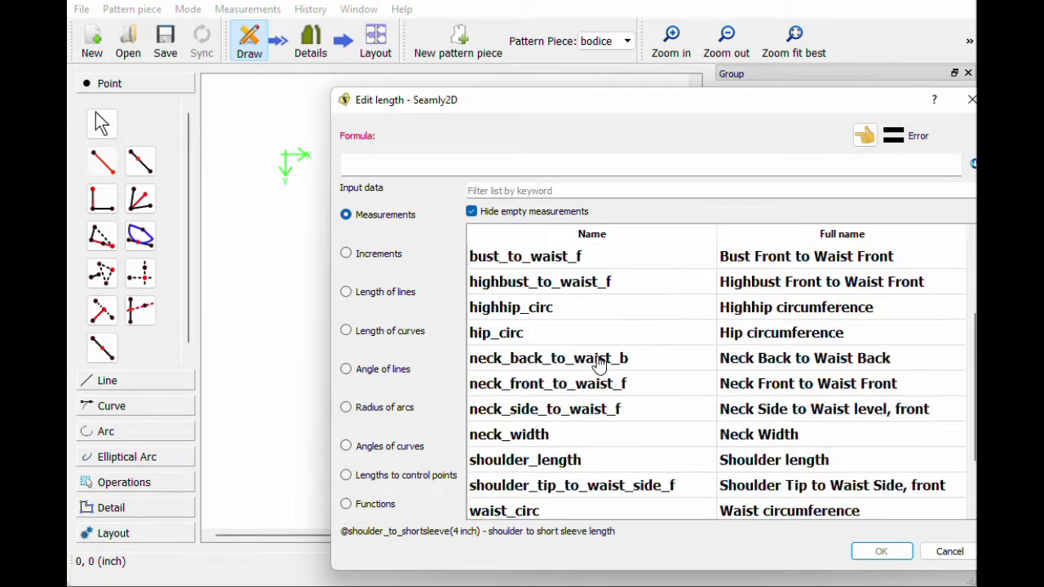
{"action": "scroll", "coordinate": [599, 364], "scroll_direction": "up", "scroll_amount": 2}
{"action": "type", "text": "wai"}
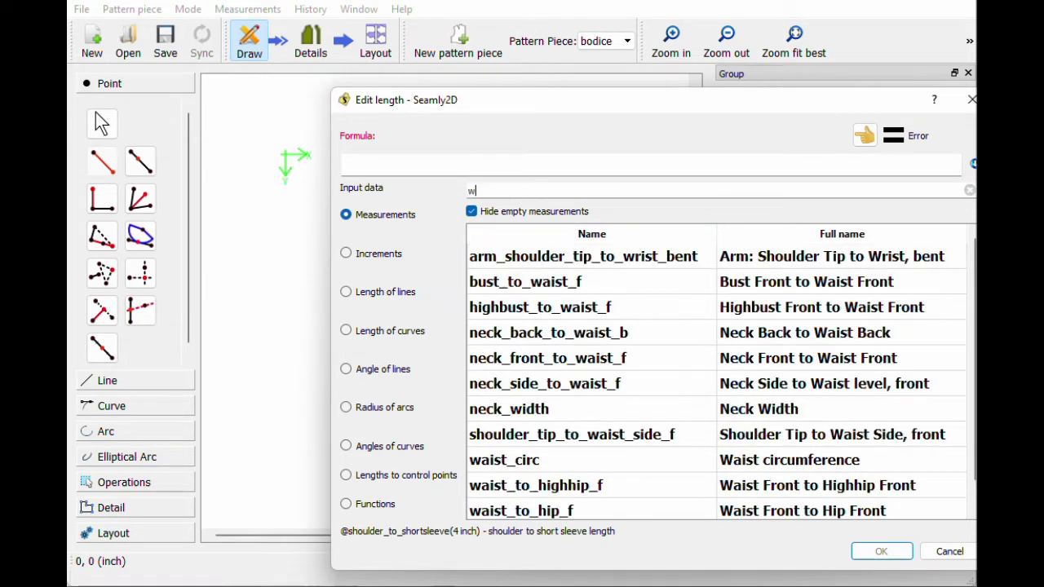
{"action": "double_click", "coordinate": [521, 411]}
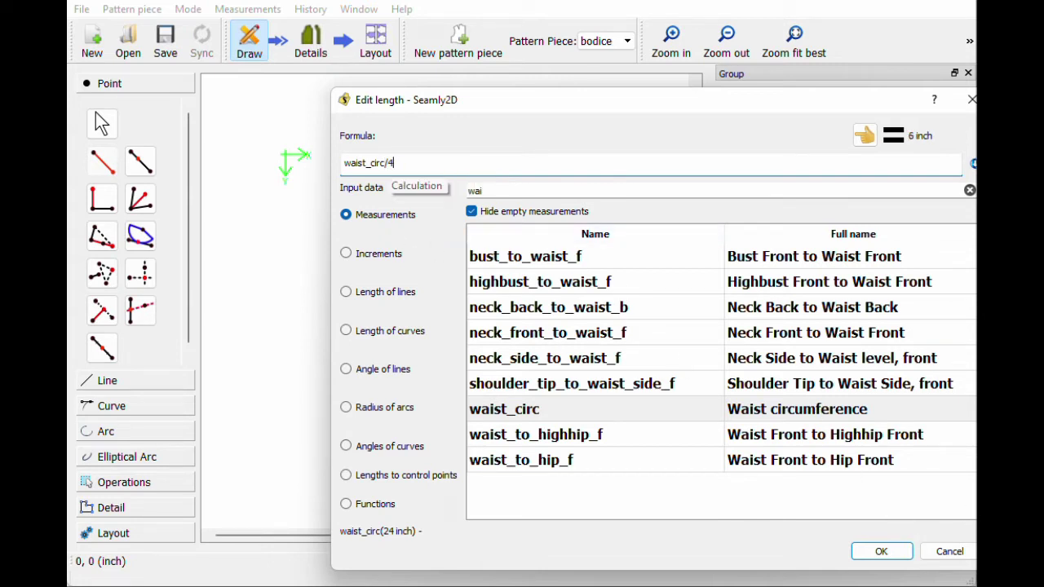
- Finalize the waist_circ/4 length, create point A1, and fit the drawing to view
{"action": "left_click", "coordinate": [884, 552]}
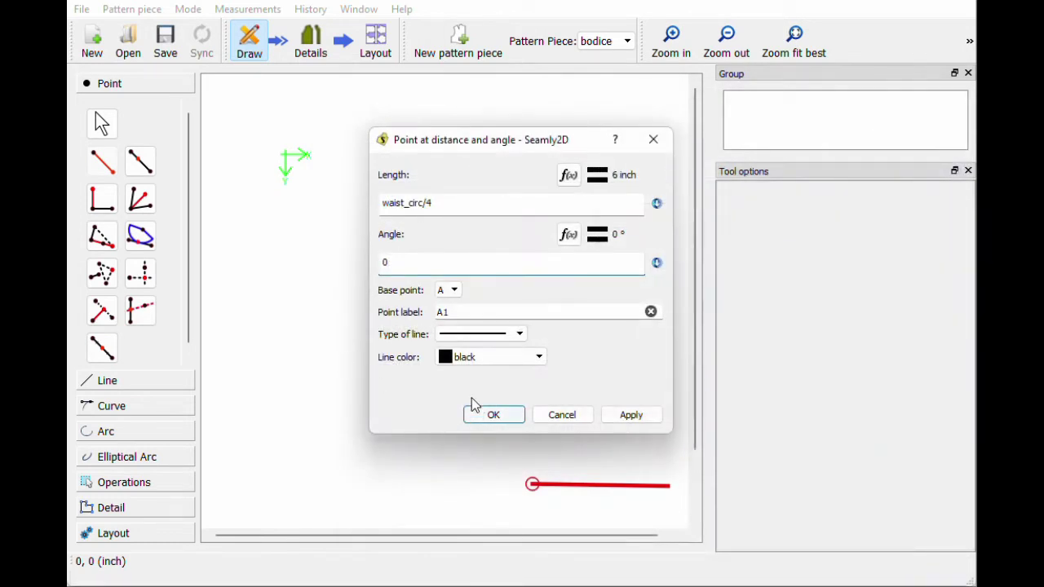
{"action": "left_click_drag", "start_coordinate": [437, 203], "coordinate": [381, 203]}
{"action": "key", "text": "ctrl+c"}
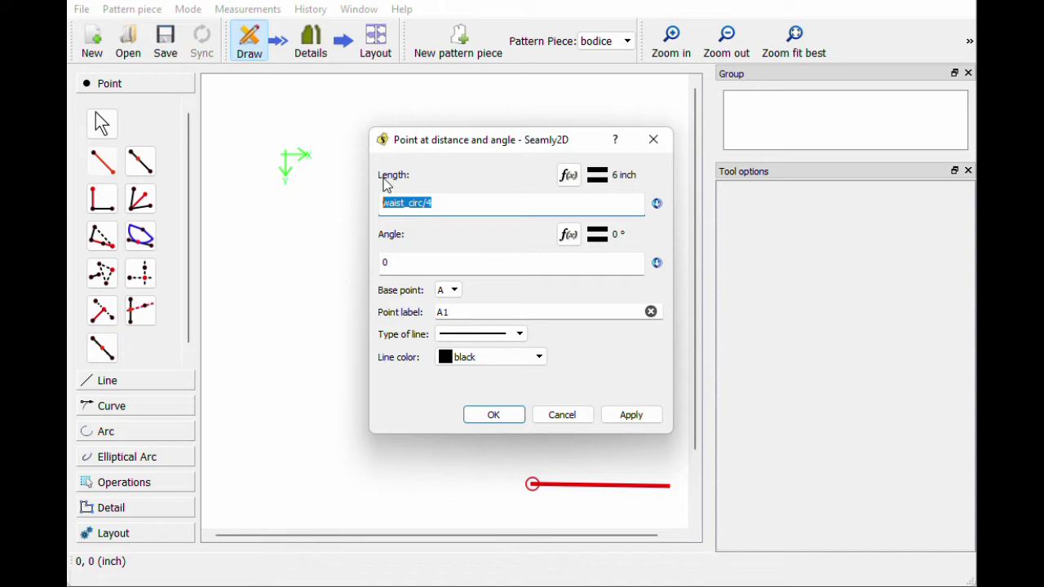
{"action": "type", "text": "24"}
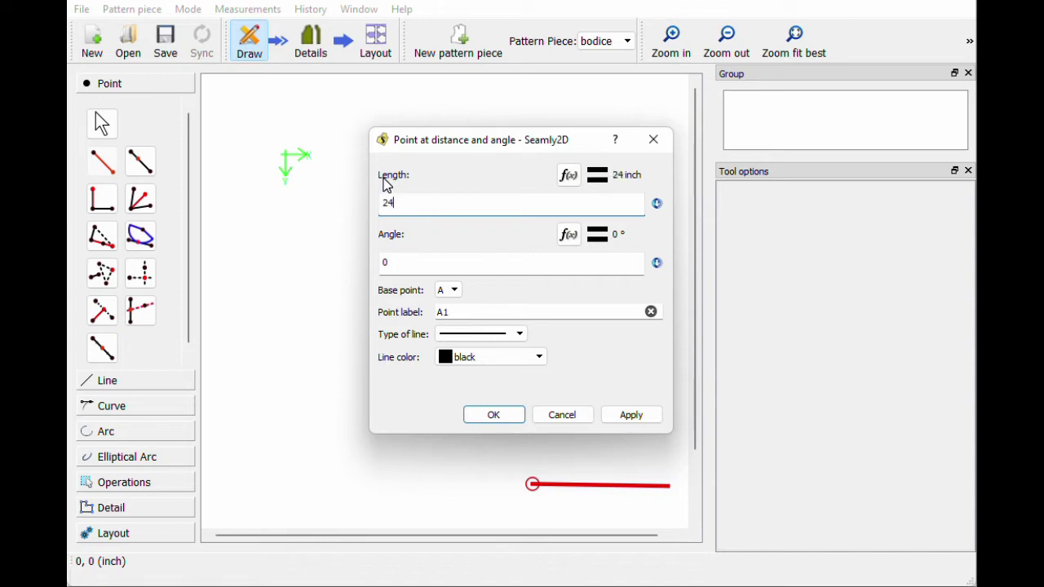
{"action": "key", "text": "ctrl+a"}
{"action": "key", "text": "ctrl+v"}
{"action": "left_click", "coordinate": [493, 415]}
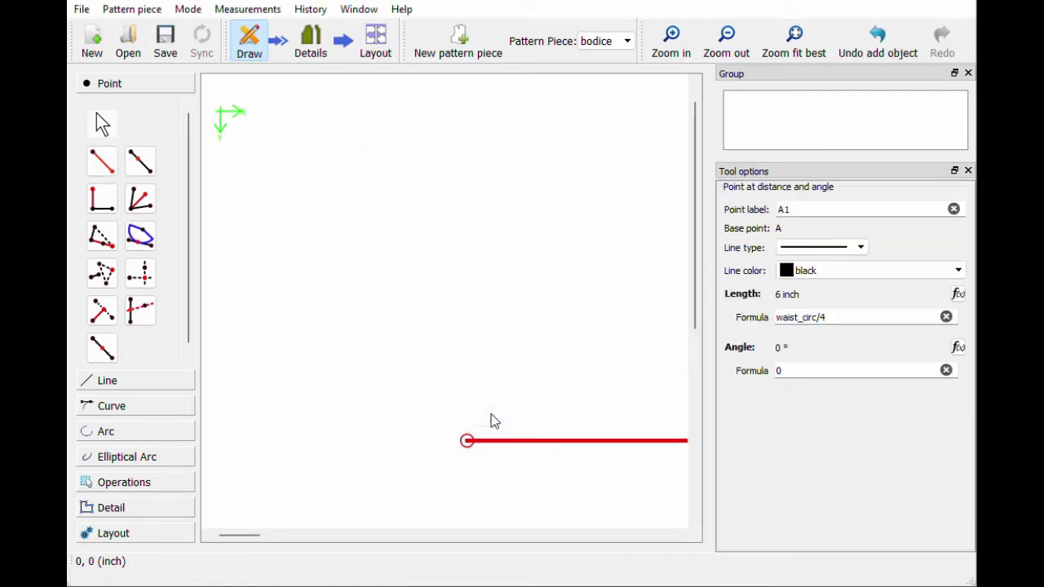
{"action": "left_click", "coordinate": [793, 51]}
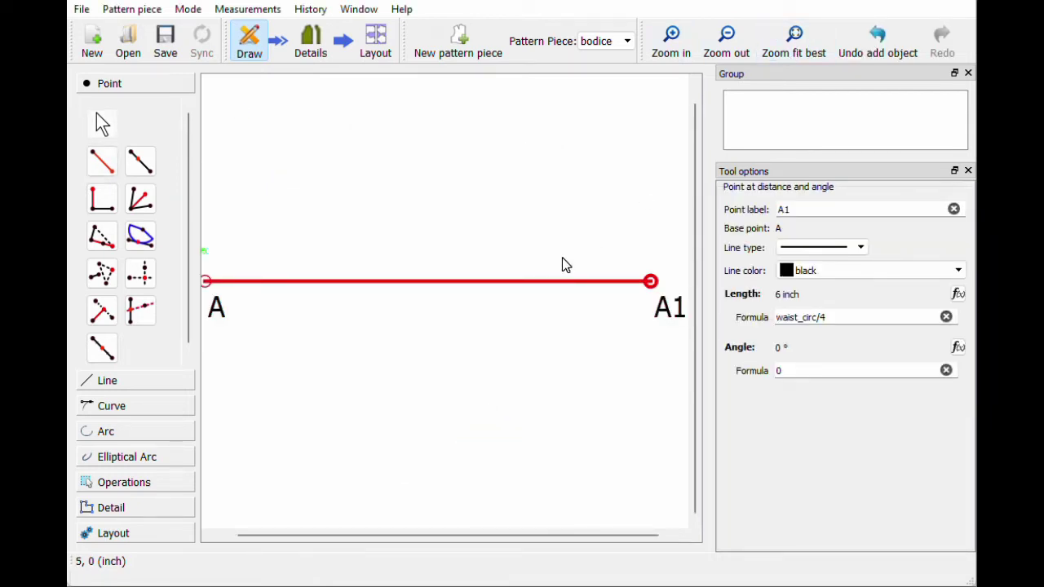
{"action": "scroll", "coordinate": [563, 265], "scroll_direction": "down", "scroll_amount": 3}
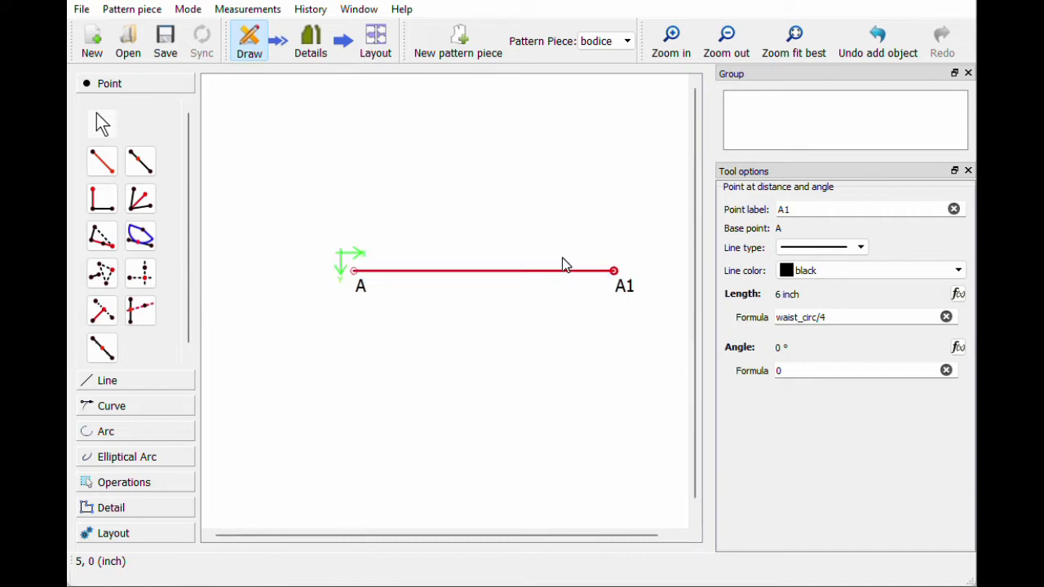
{"action": "scroll", "coordinate": [563, 265], "scroll_direction": "up", "scroll_amount": 3}
{"action": "scroll", "coordinate": [563, 265], "scroll_direction": "down", "scroll_amount": 3}
{"action": "scroll", "coordinate": [563, 265], "scroll_direction": "up", "scroll_amount": 2}
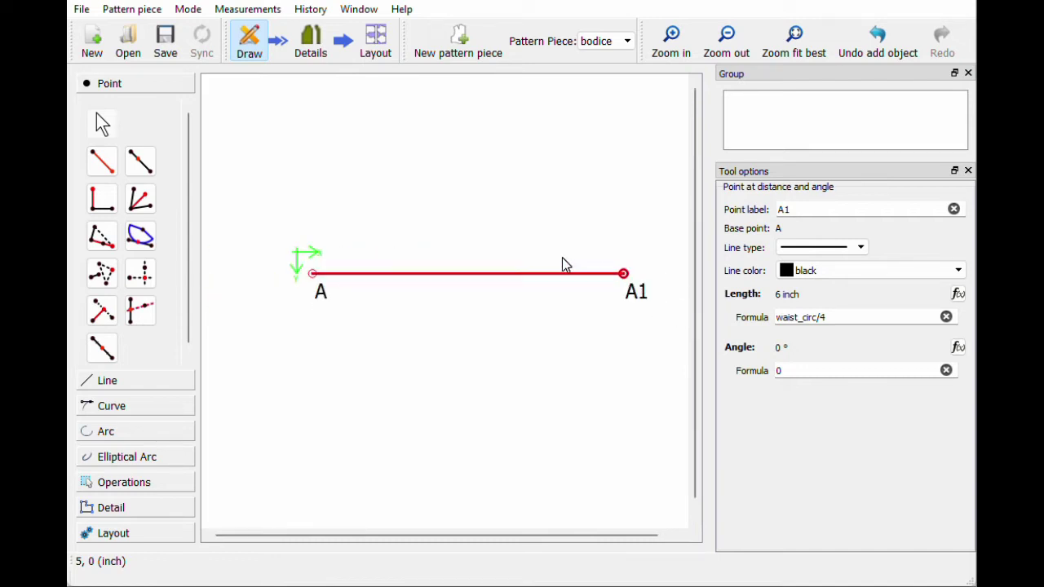
{"action": "scroll", "coordinate": [563, 265], "scroll_direction": "down", "scroll_amount": 1}
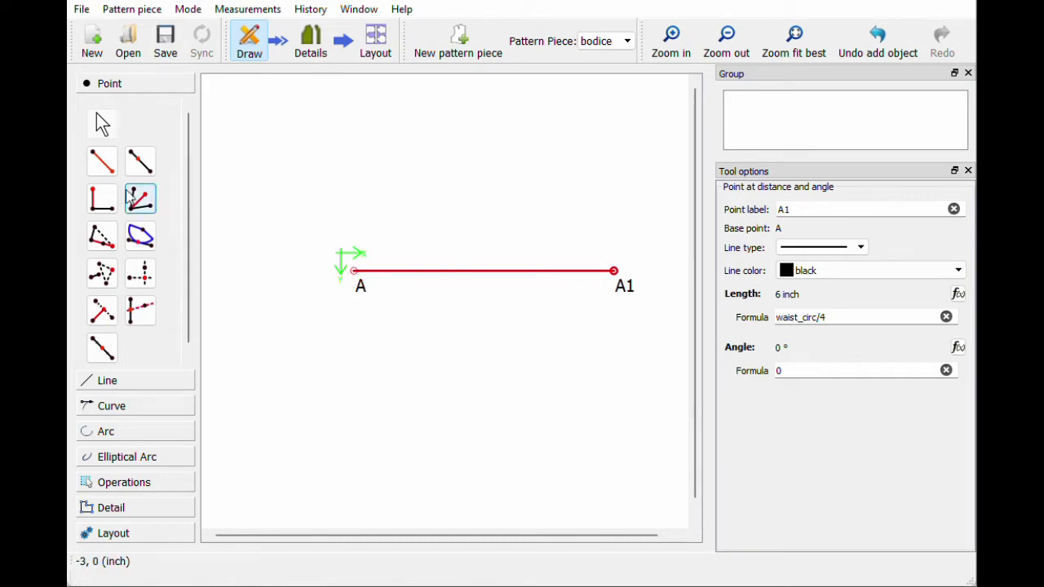
- Place point A2 5 inches below A at 270° using waist_to_highhip_f
{"action": "left_click", "coordinate": [102, 160]}
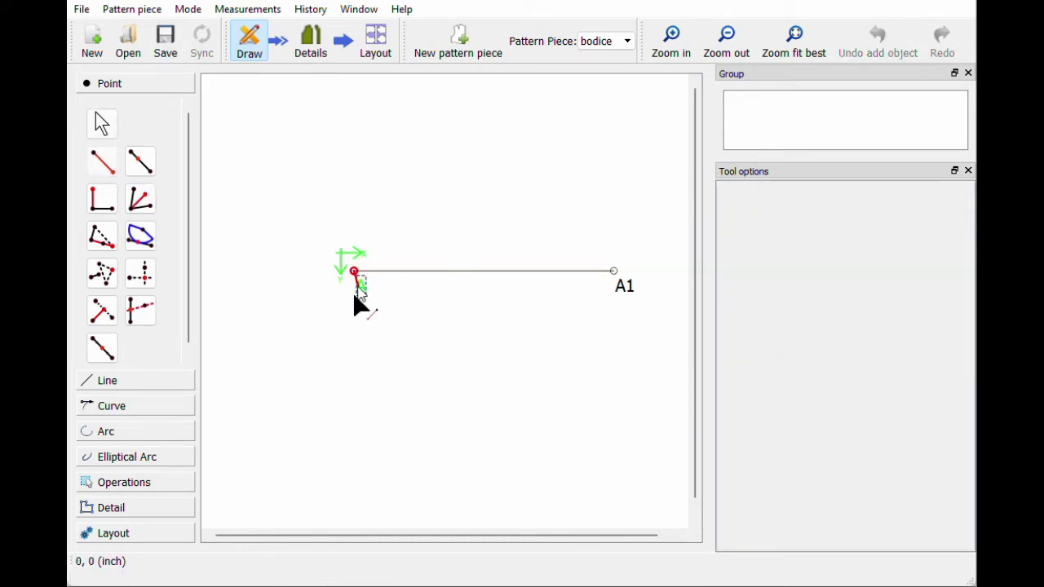
{"action": "left_click", "coordinate": [354, 368]}
{"action": "key", "text": "Tab"}
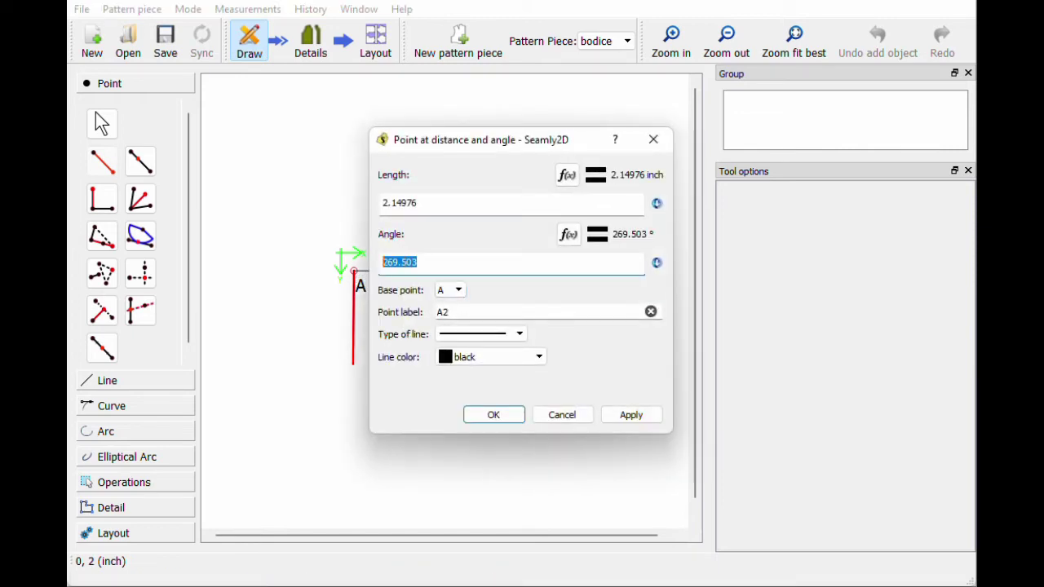
{"action": "type", "text": "270"}
{"action": "left_click", "coordinate": [567, 174]}
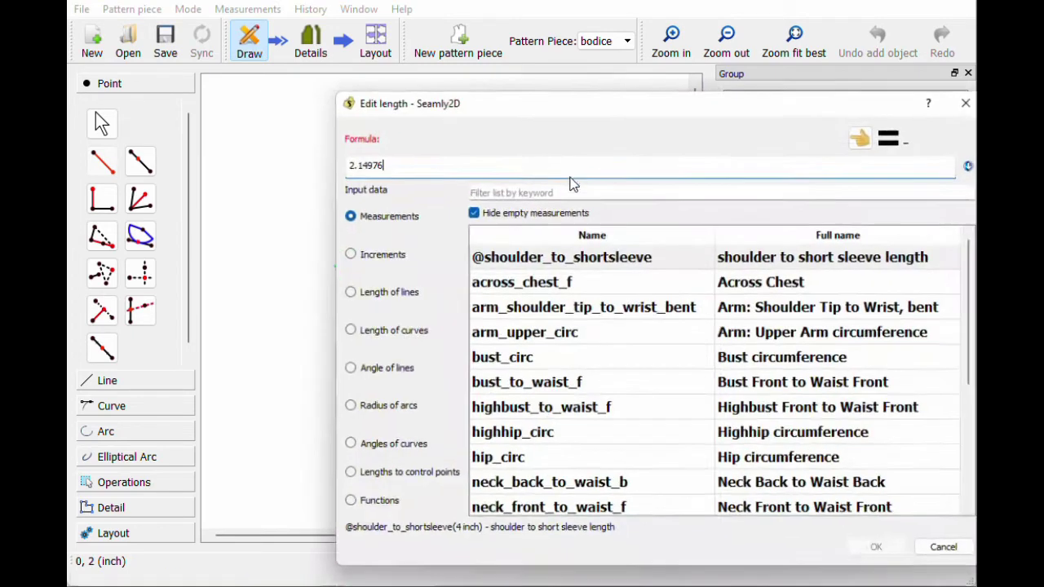
{"action": "key", "text": "BackSpace"}
{"action": "key", "text": "BackSpace"}
{"action": "key", "text": "BackSpace"}
{"action": "key", "text": "BackSpace"}
{"action": "key", "text": "BackSpace"}
{"action": "key", "text": "BackSpace"}
{"action": "key", "text": "BackSpace"}
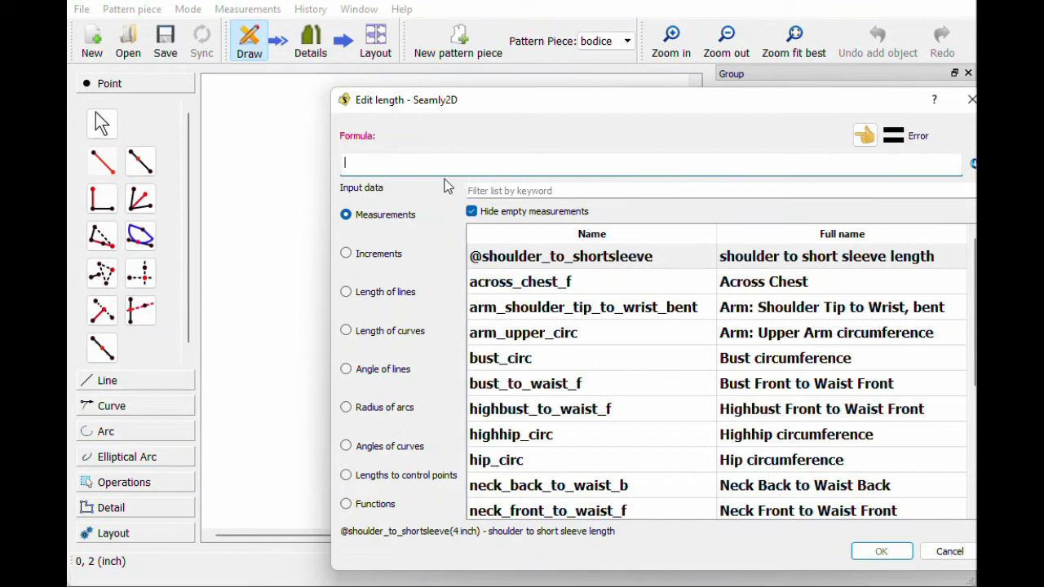
{"action": "left_click", "coordinate": [522, 190]}
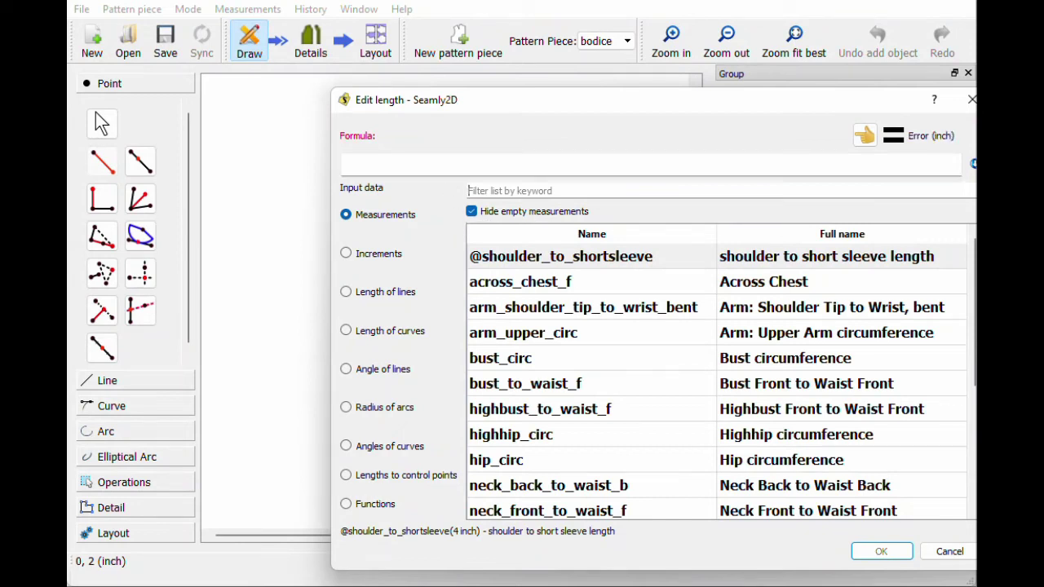
{"action": "type", "text": "hi"}
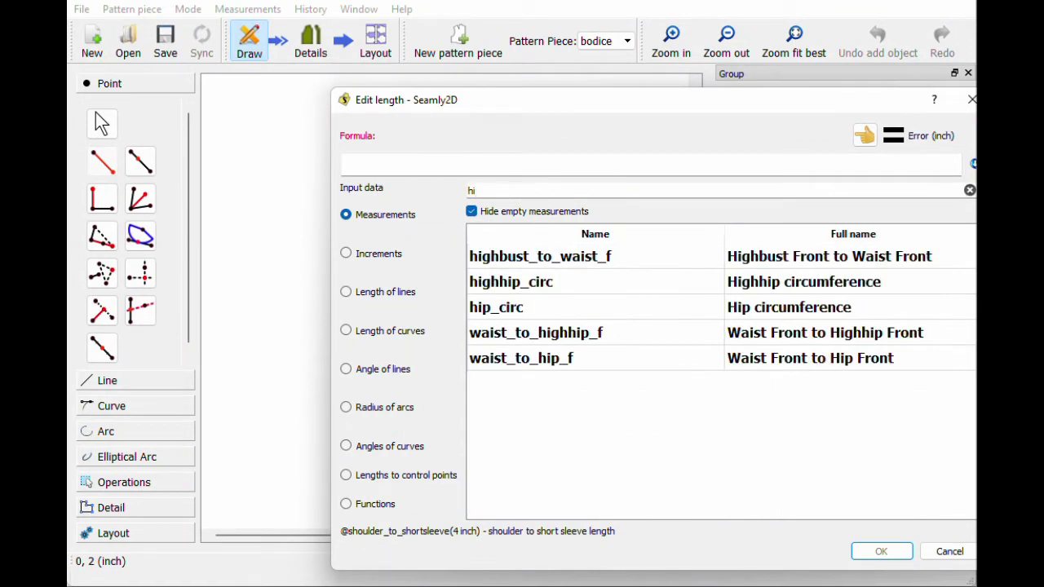
{"action": "left_click", "coordinate": [592, 334]}
{"action": "double_click", "coordinate": [661, 339]}
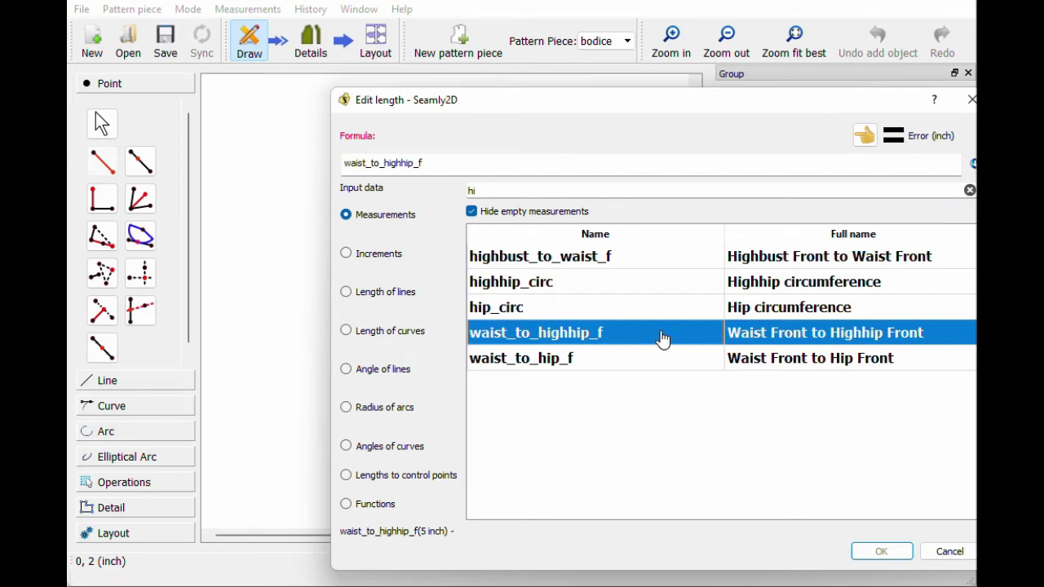
{"action": "left_click", "coordinate": [880, 555]}
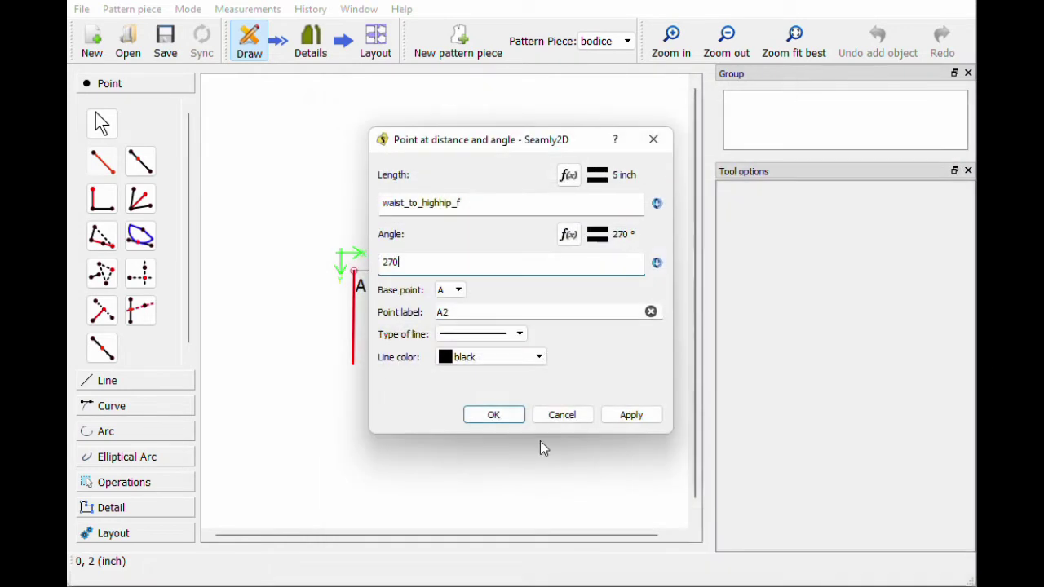
{"action": "left_click", "coordinate": [480, 417]}
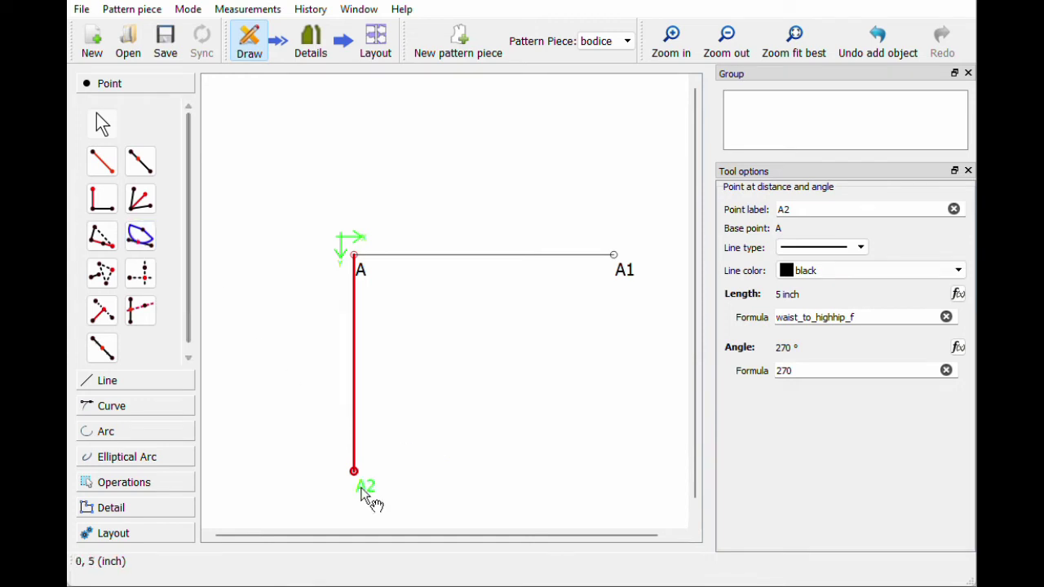
- Relabel A2 as 'highhip' and A1 as 'waist', moving the waist label beside its point
{"action": "left_click", "coordinate": [953, 208]}
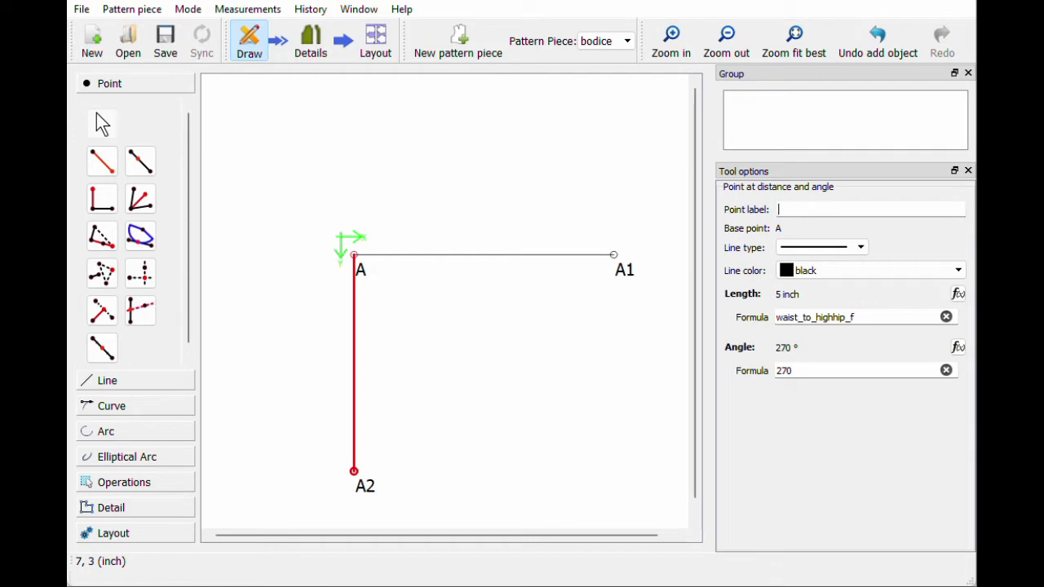
{"action": "type", "text": "highhip"}
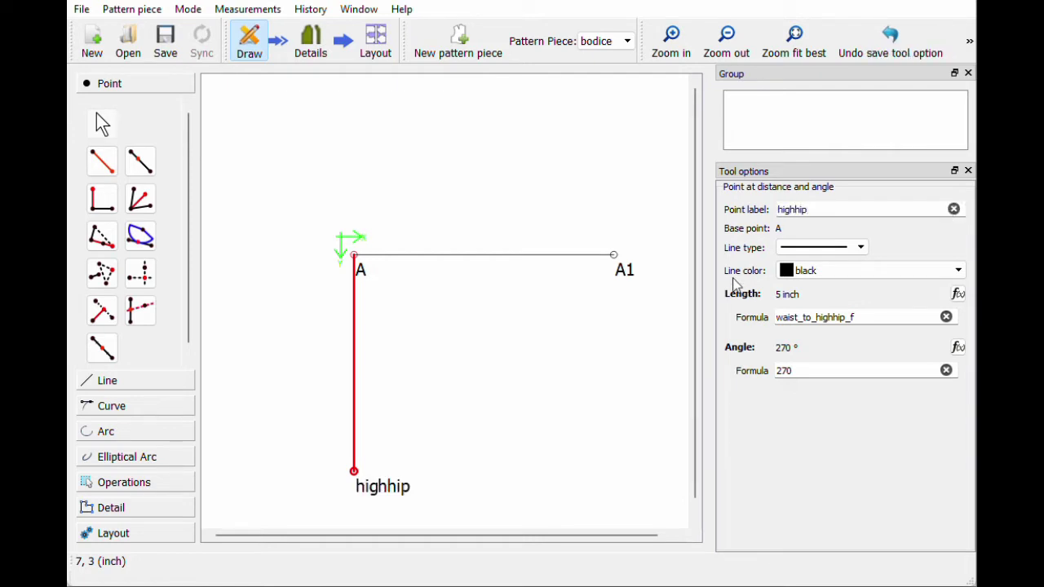
{"action": "left_click", "coordinate": [628, 269]}
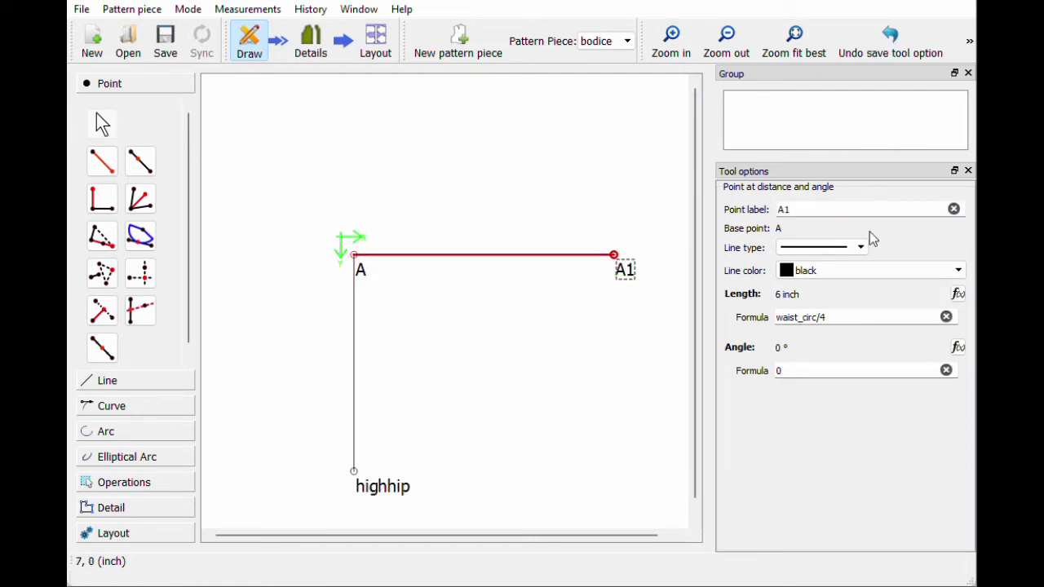
{"action": "left_click", "coordinate": [954, 210]}
{"action": "type", "text": "waist"}
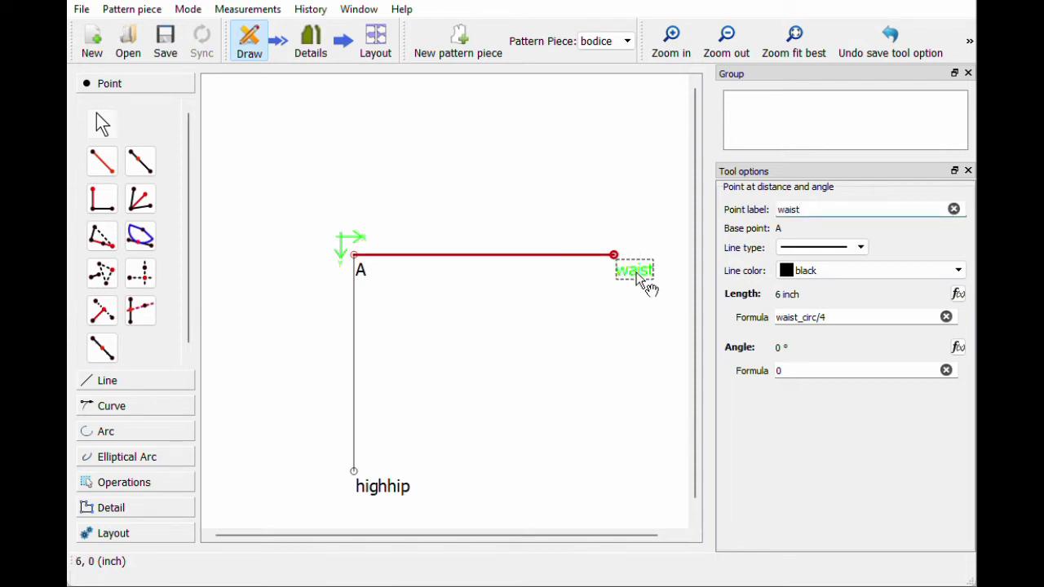
{"action": "left_click_drag", "start_coordinate": [641, 279], "coordinate": [477, 261]}
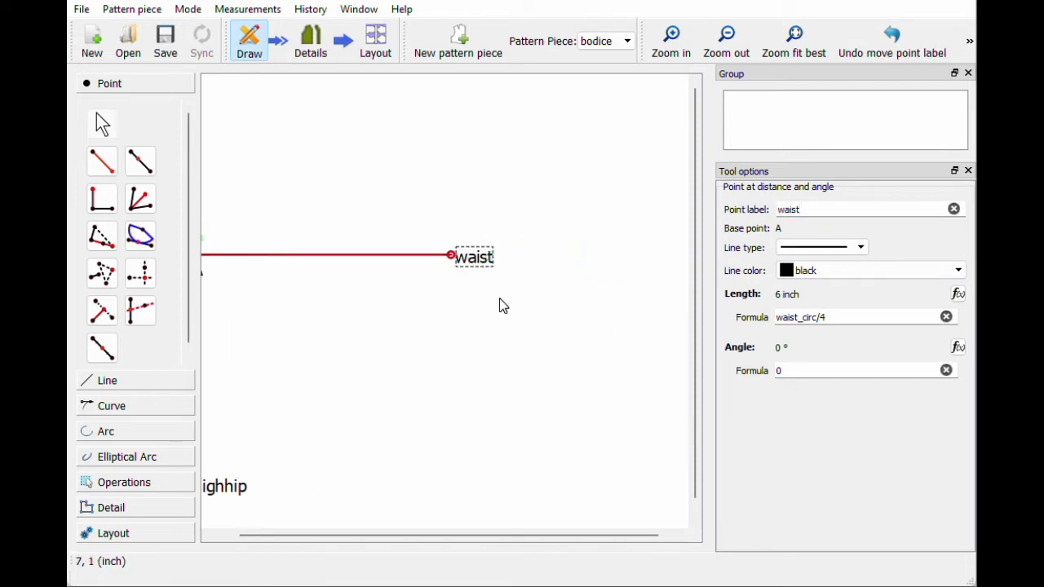
{"action": "left_click_drag", "start_coordinate": [460, 538], "coordinate": [331, 541]}
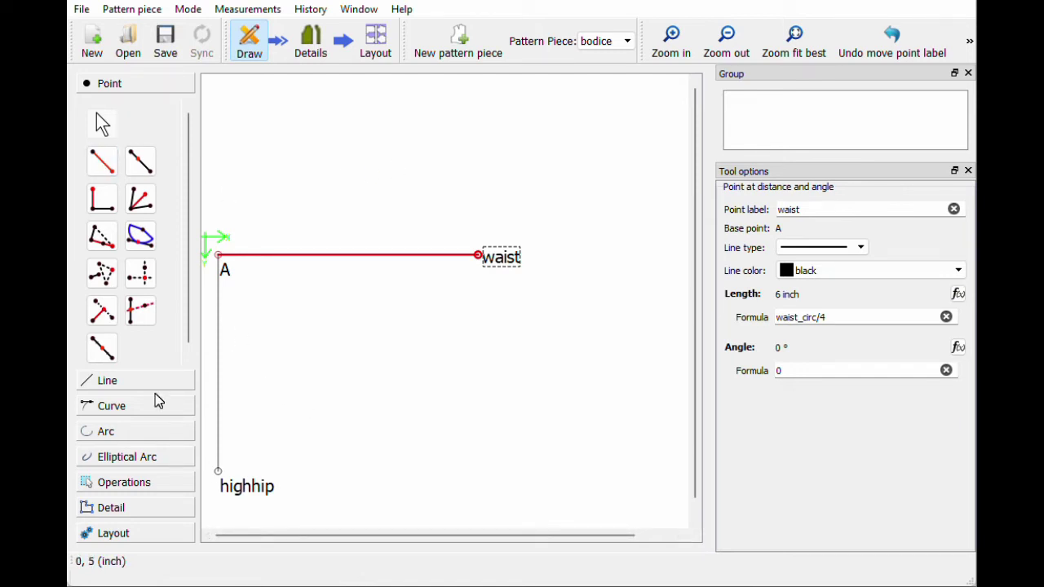
- Start a distance-and-angle point from A, placed below it at 270°
{"action": "left_click", "coordinate": [102, 161]}
{"action": "left_click", "coordinate": [219, 257]}
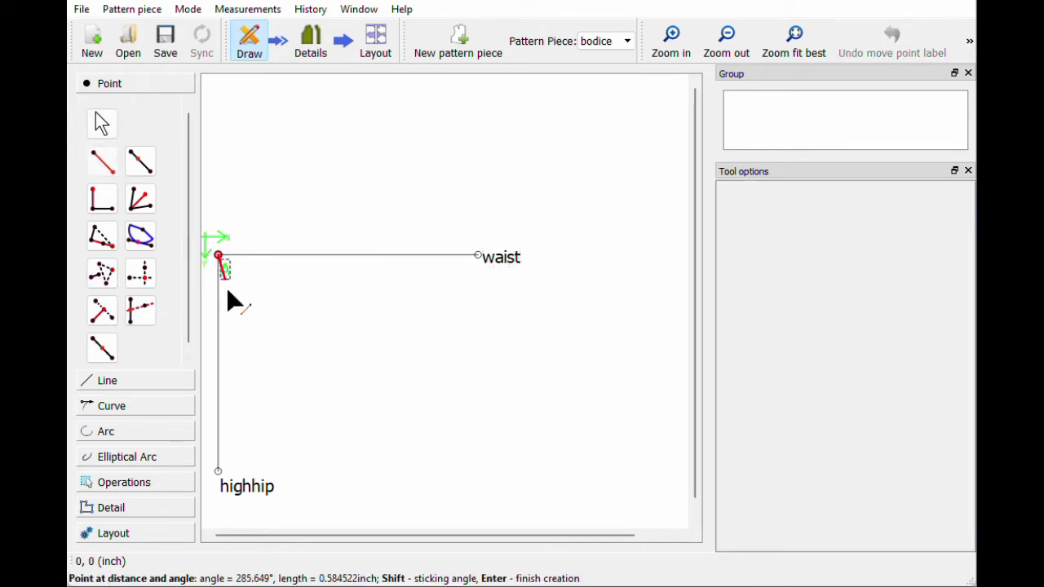
{"action": "left_click", "coordinate": [221, 511]}
{"action": "left_click_drag", "start_coordinate": [432, 262], "coordinate": [359, 264]}
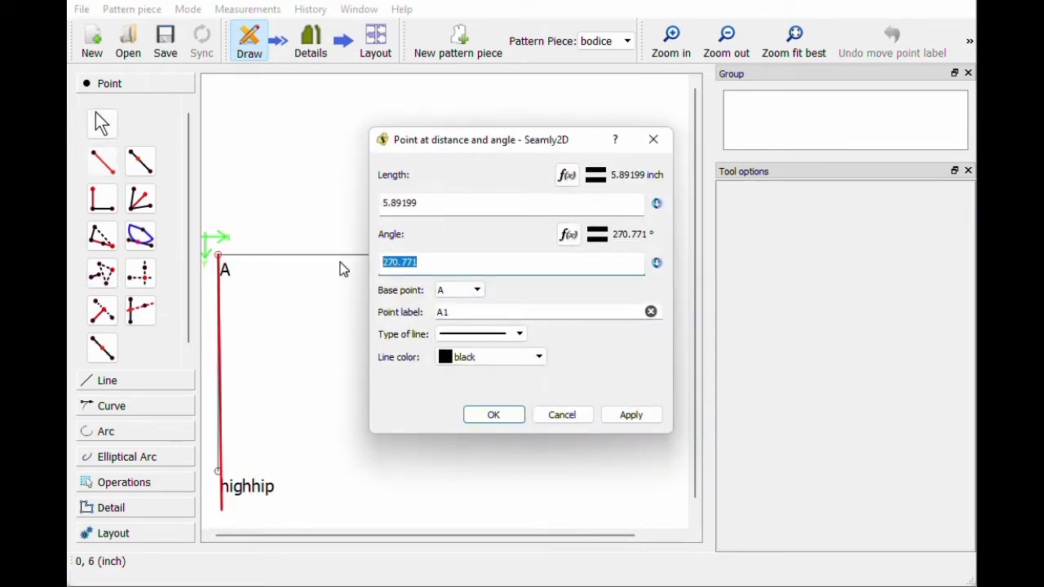
{"action": "type", "text": "270"}
- Set its length to waist_to_hip_f (7 inches), create it, and begin another point from it
{"action": "left_click", "coordinate": [567, 174]}
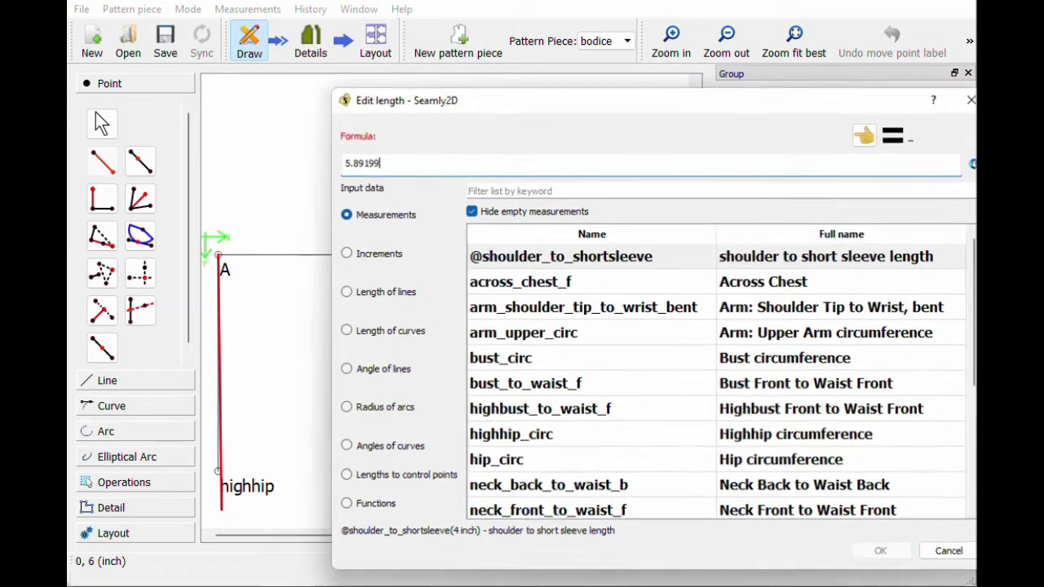
{"action": "key", "text": "BackSpace"}
{"action": "key", "text": "BackSpace"}
{"action": "key", "text": "BackSpace"}
{"action": "key", "text": "BackSpace"}
{"action": "key", "text": "BackSpace"}
{"action": "key", "text": "BackSpace"}
{"action": "key", "text": "BackSpace"}
{"action": "left_click", "coordinate": [522, 191]}
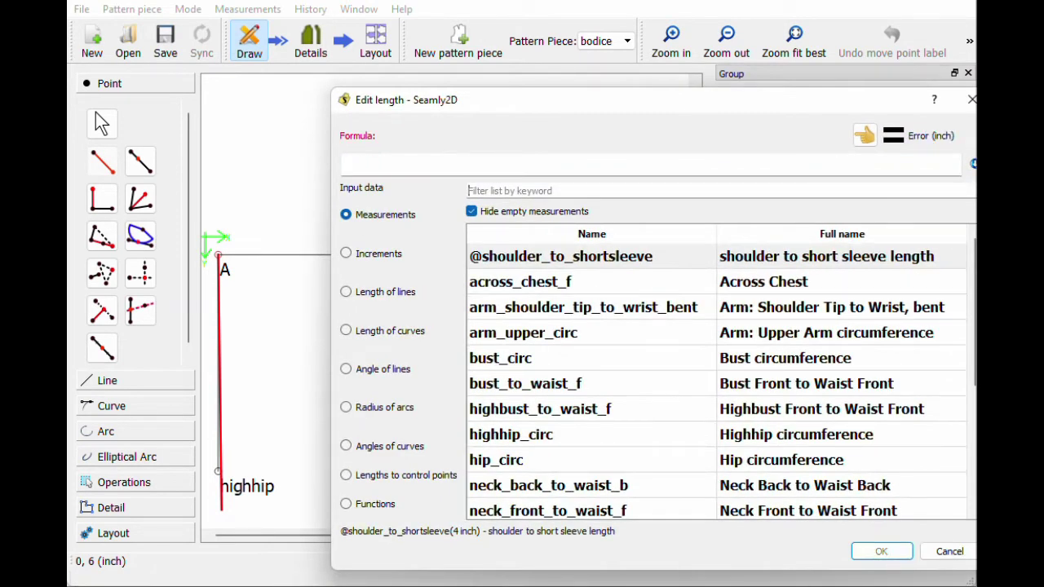
{"action": "type", "text": "hip"}
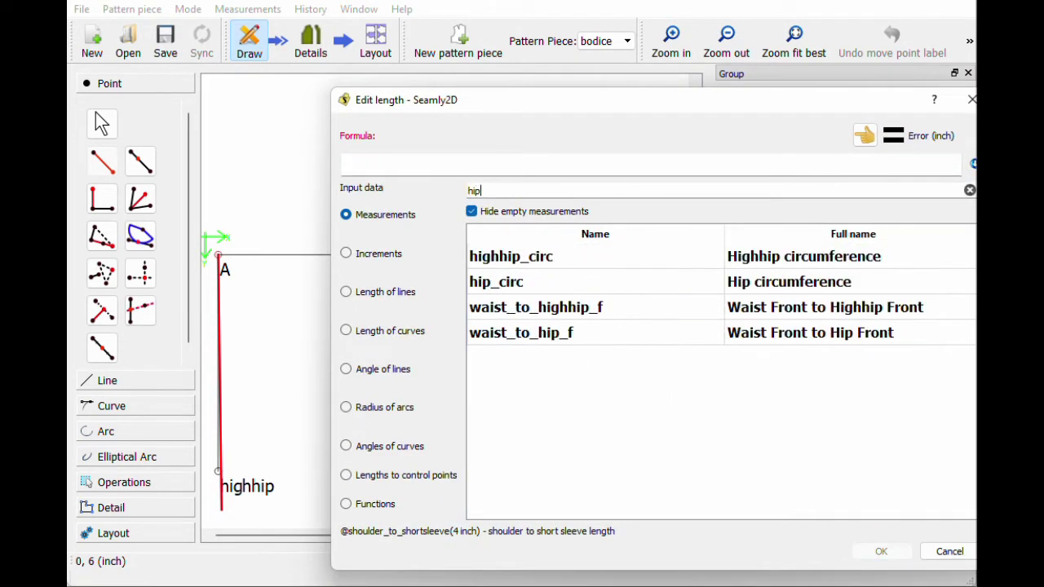
{"action": "left_click", "coordinate": [578, 336]}
{"action": "double_click", "coordinate": [590, 345]}
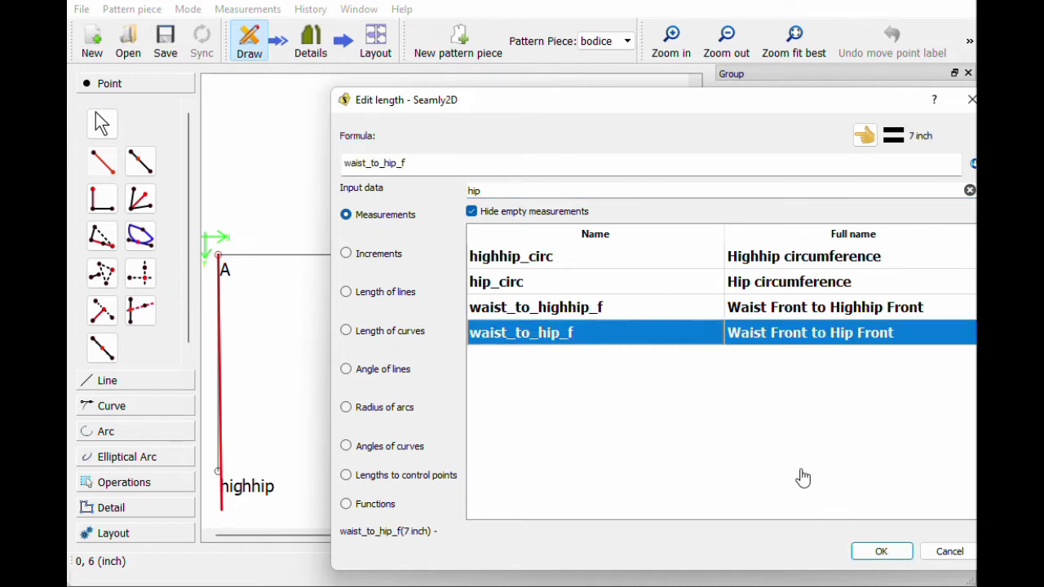
{"action": "left_click", "coordinate": [881, 552]}
{"action": "left_click", "coordinate": [493, 416]}
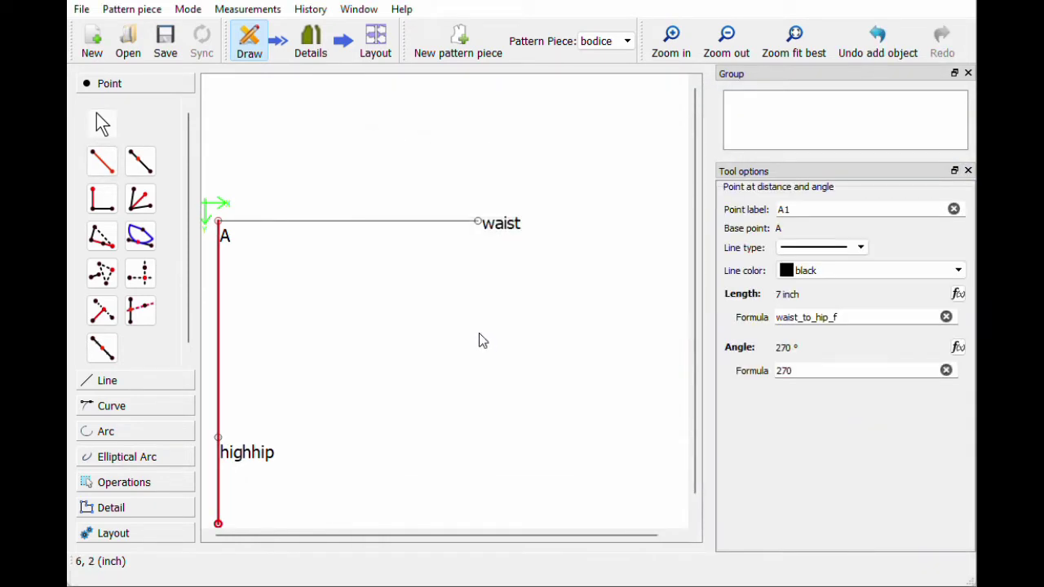
{"action": "left_click", "coordinate": [102, 162]}
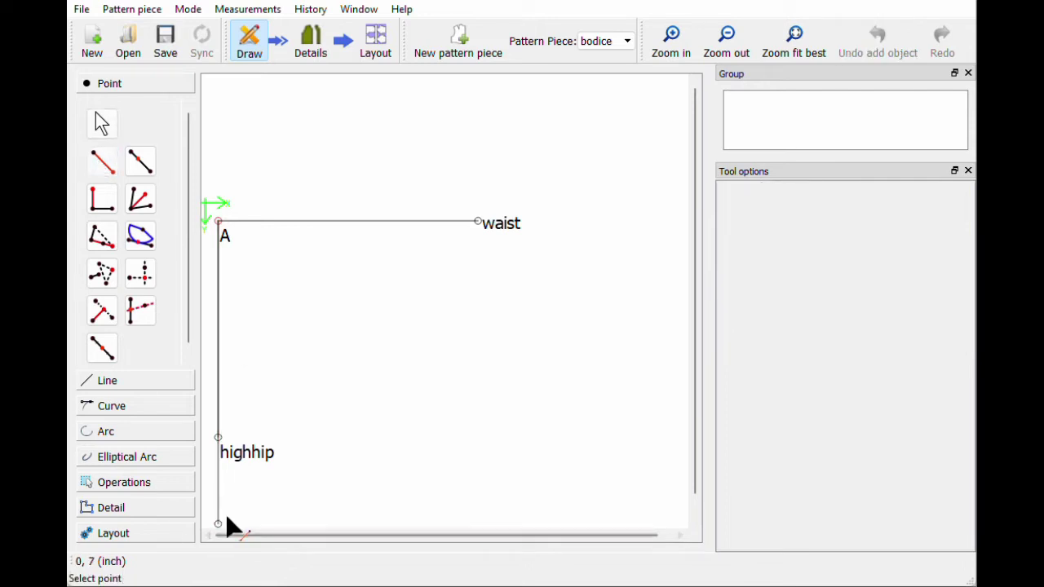
{"action": "left_click", "coordinate": [219, 524]}
- Create point A2 right of the bottom point at 0° with length hip_circ/4
{"action": "left_click", "coordinate": [552, 533]}
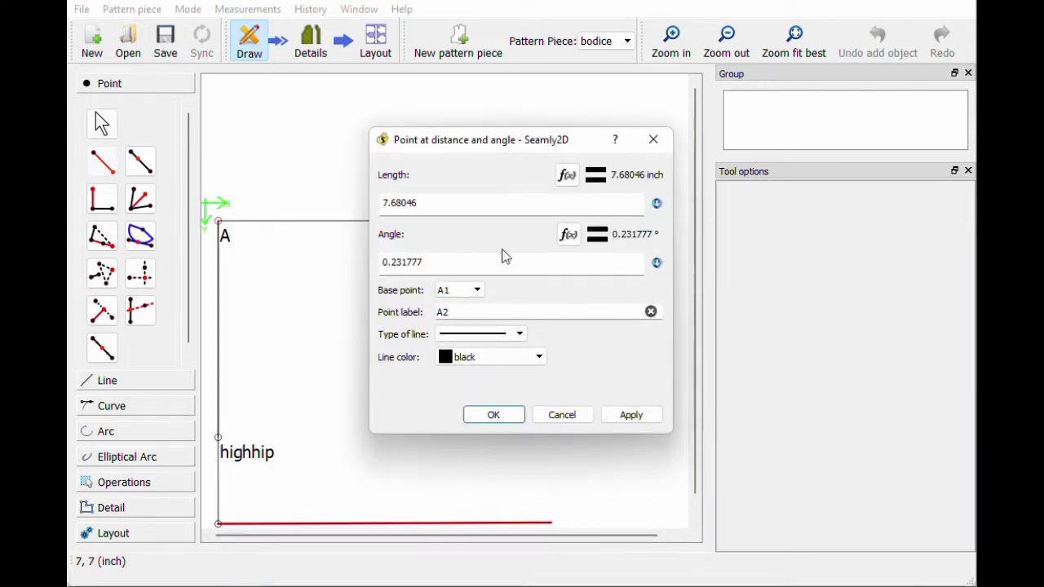
{"action": "left_click_drag", "start_coordinate": [489, 262], "coordinate": [369, 262]}
{"action": "type", "text": "0"}
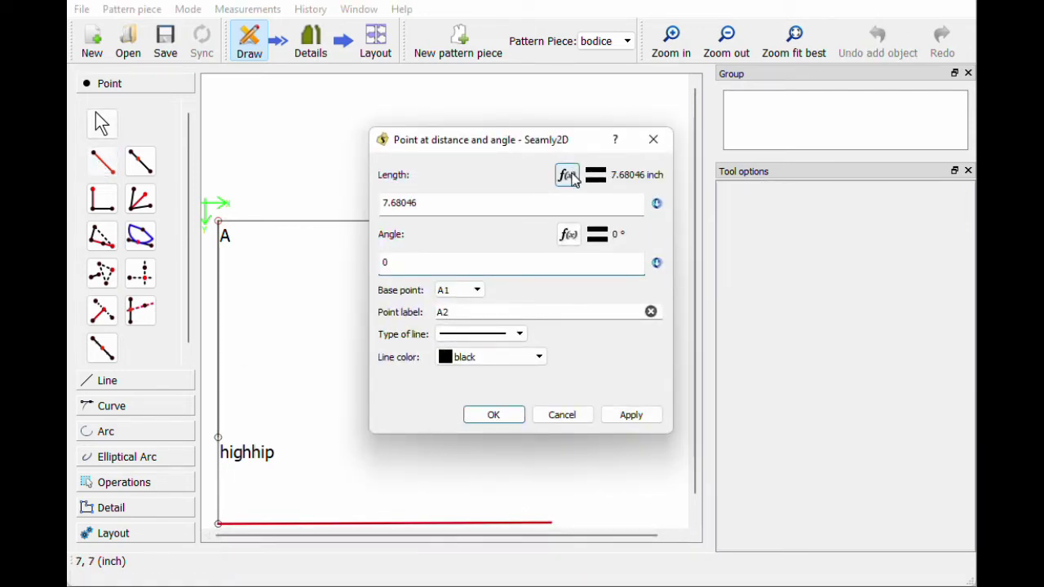
{"action": "left_click", "coordinate": [569, 174]}
{"action": "key", "text": "BackSpace"}
{"action": "key", "text": "BackSpace"}
{"action": "key", "text": "BackSpace"}
{"action": "key", "text": "BackSpace"}
{"action": "key", "text": "BackSpace"}
{"action": "key", "text": "BackSpace"}
{"action": "key", "text": "BackSpace"}
{"action": "left_click", "coordinate": [510, 191]}
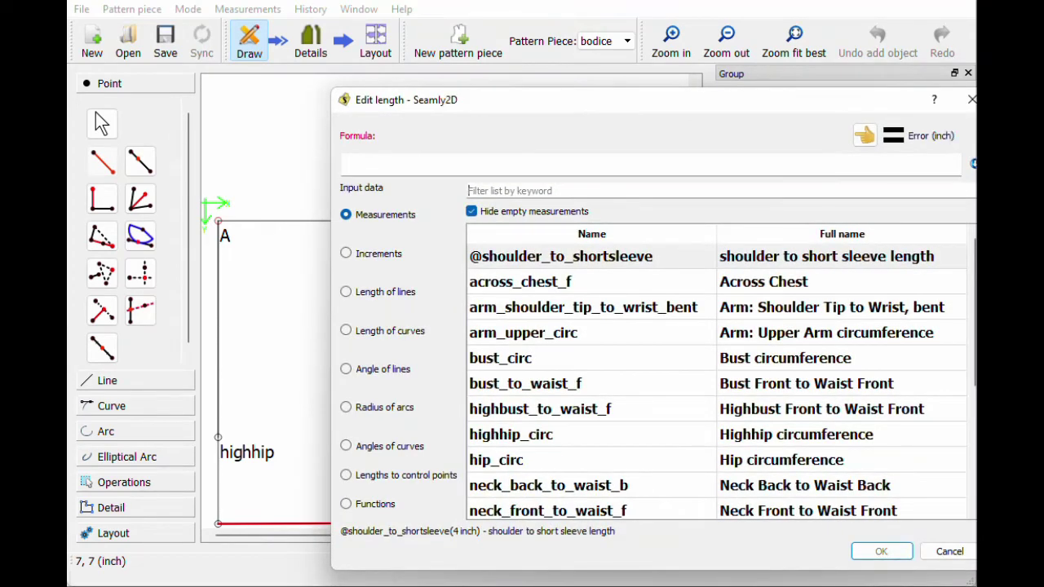
{"action": "type", "text": "hip"}
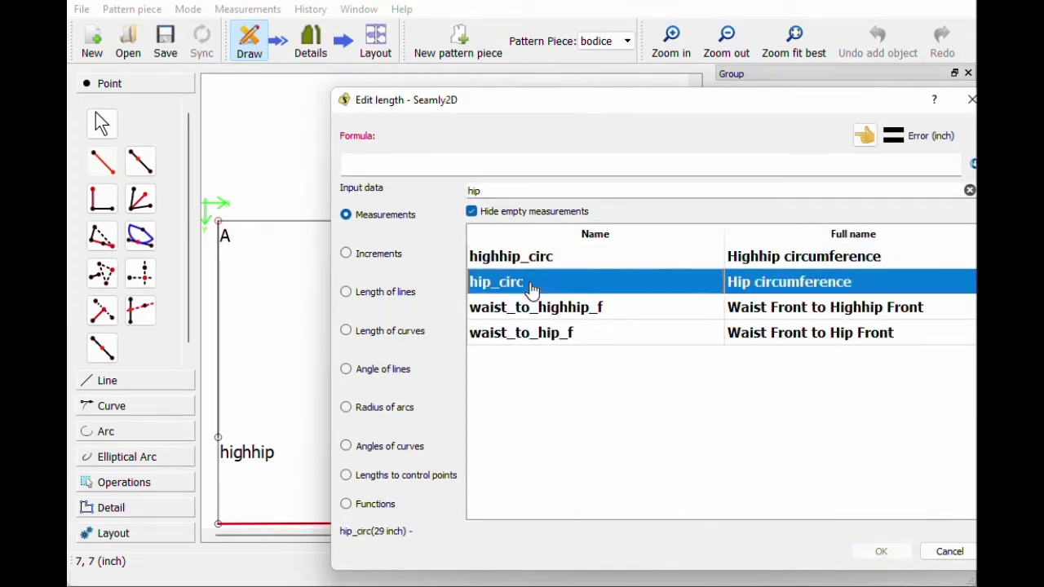
{"action": "double_click", "coordinate": [523, 282]}
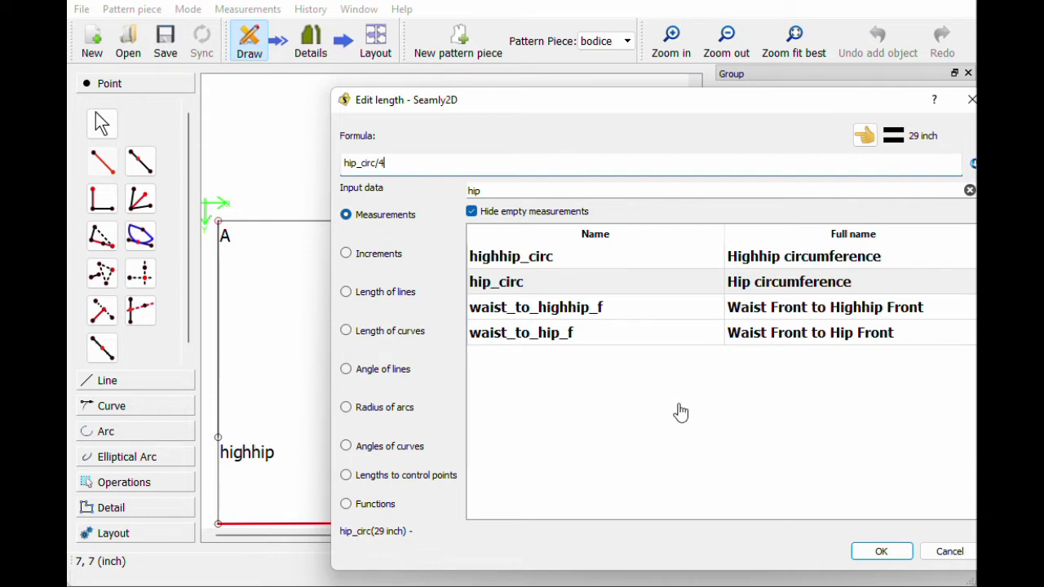
{"action": "left_click", "coordinate": [881, 553]}
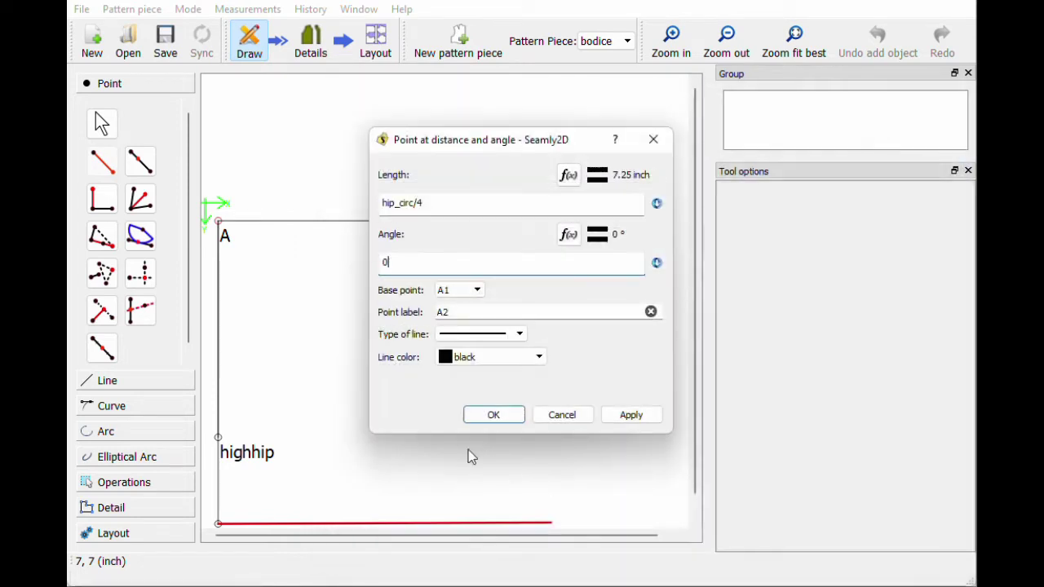
{"action": "left_click", "coordinate": [494, 415]}
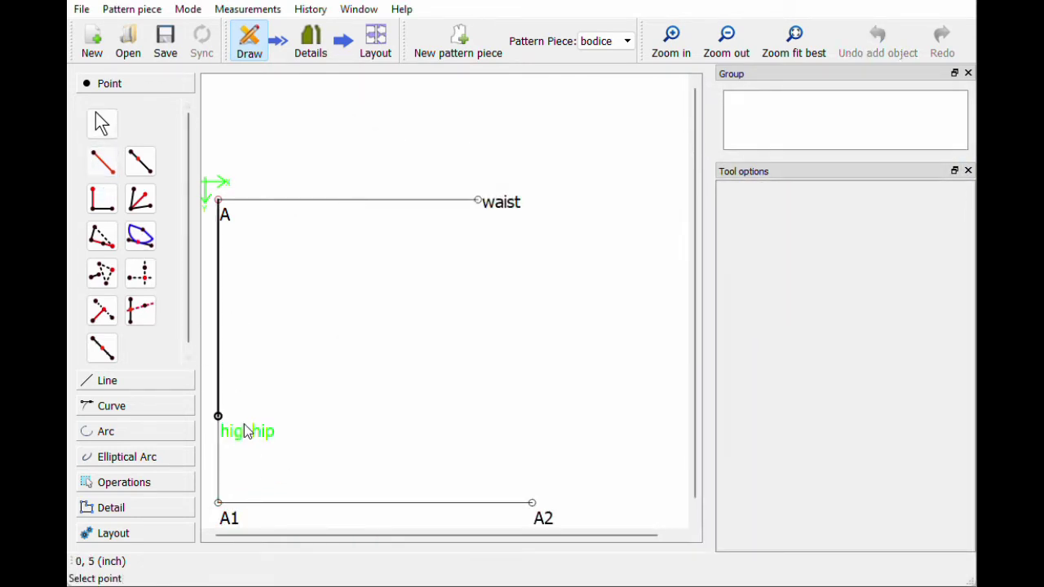
- Create point A3 right of highhip at 0° with length highhip_circ/4 (6.75 inches)
{"action": "left_click", "coordinate": [248, 432]}
{"action": "left_click", "coordinate": [492, 414]}
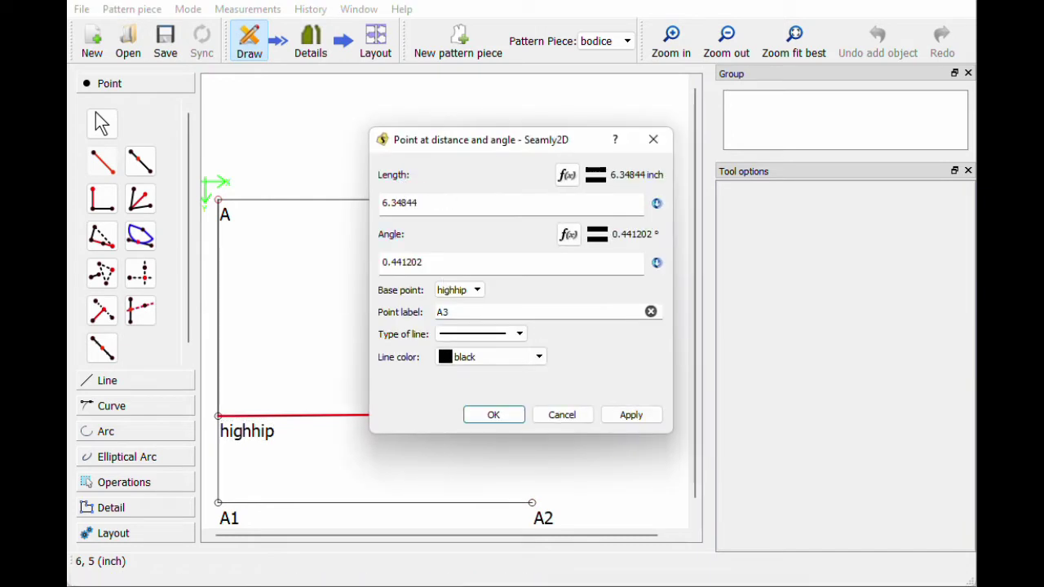
{"action": "double_click", "coordinate": [408, 262]}
{"action": "type", "text": "0"}
{"action": "left_click", "coordinate": [567, 175]}
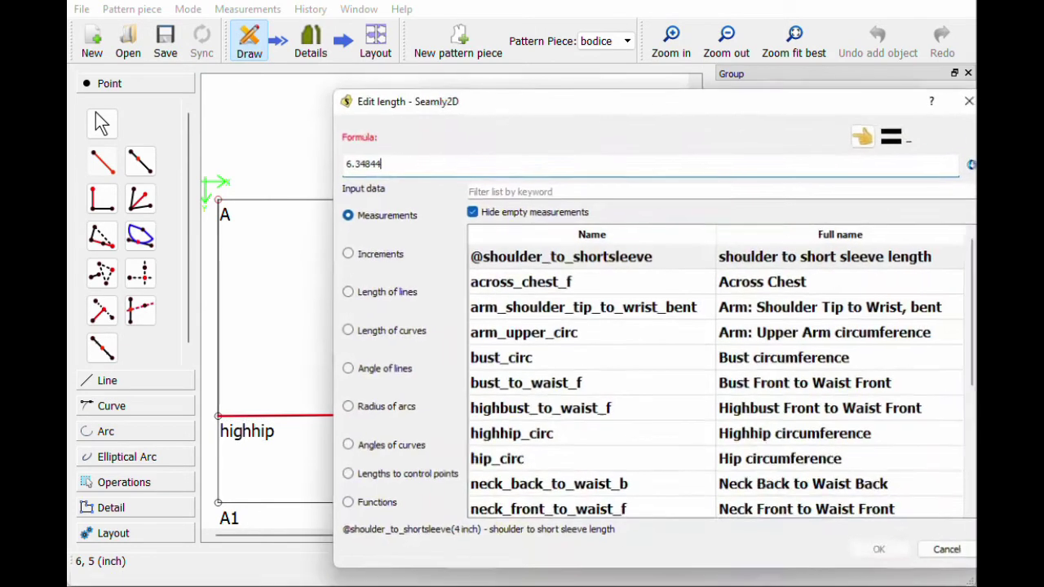
{"action": "key", "text": "BackSpace"}
{"action": "key", "text": "BackSpace"}
{"action": "key", "text": "BackSpace"}
{"action": "key", "text": "BackSpace"}
{"action": "key", "text": "BackSpace"}
{"action": "key", "text": "BackSpace"}
{"action": "key", "text": "BackSpace"}
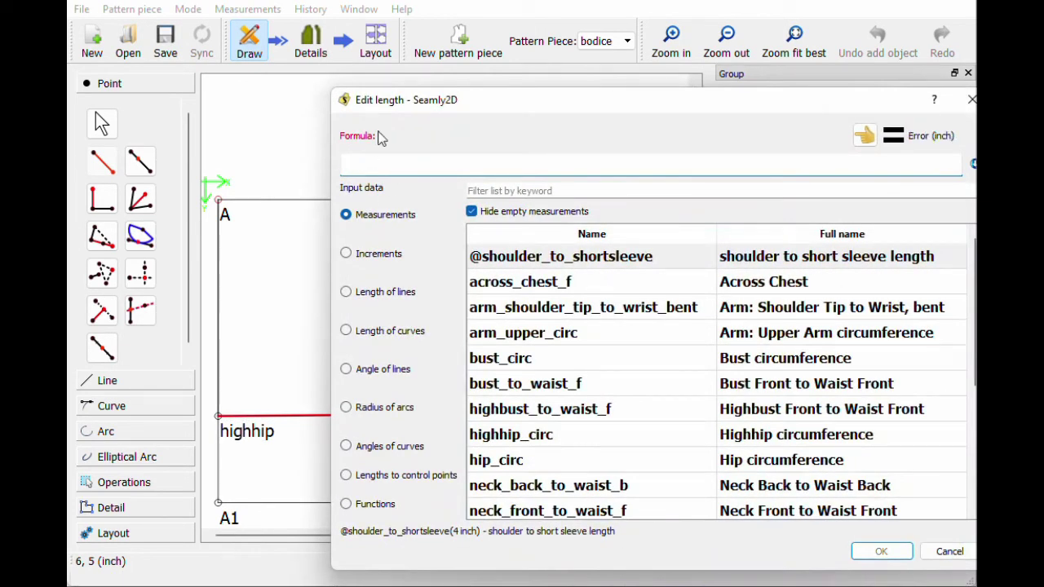
{"action": "key", "text": "Tab"}
{"action": "type", "text": "high"}
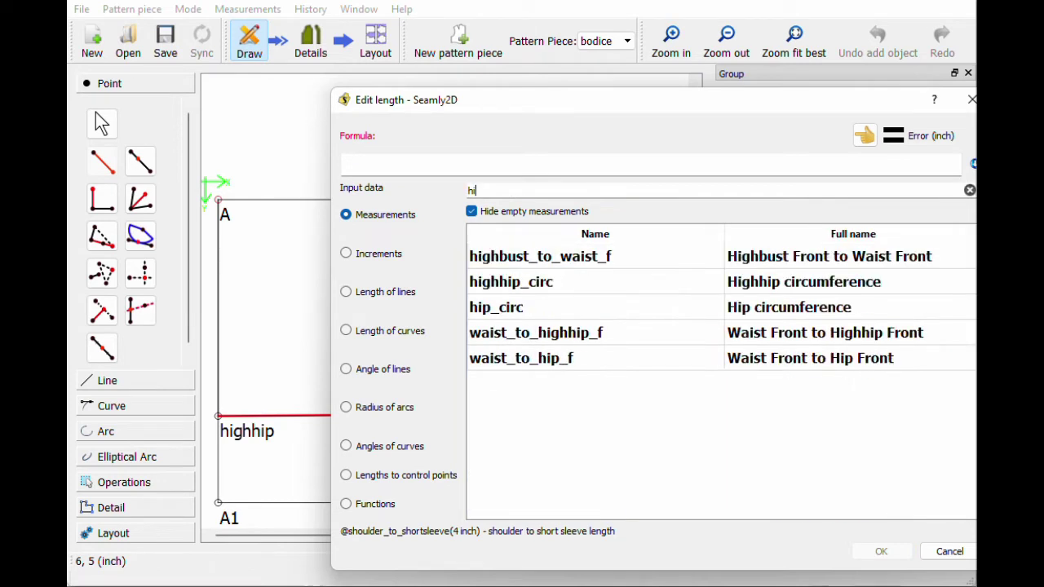
{"action": "double_click", "coordinate": [527, 284]}
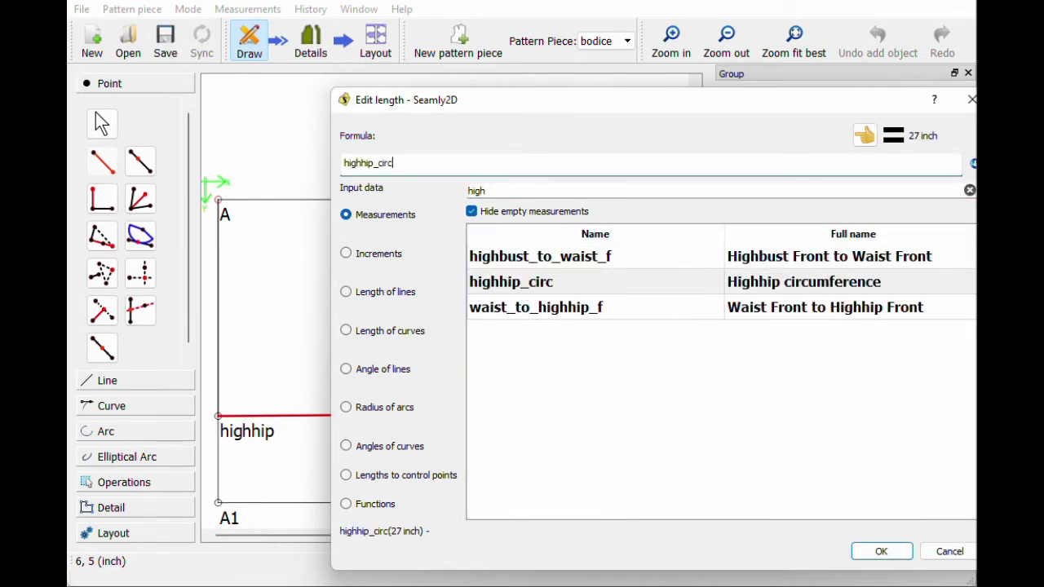
{"action": "type", "text": "/4"}
{"action": "left_click", "coordinate": [861, 551]}
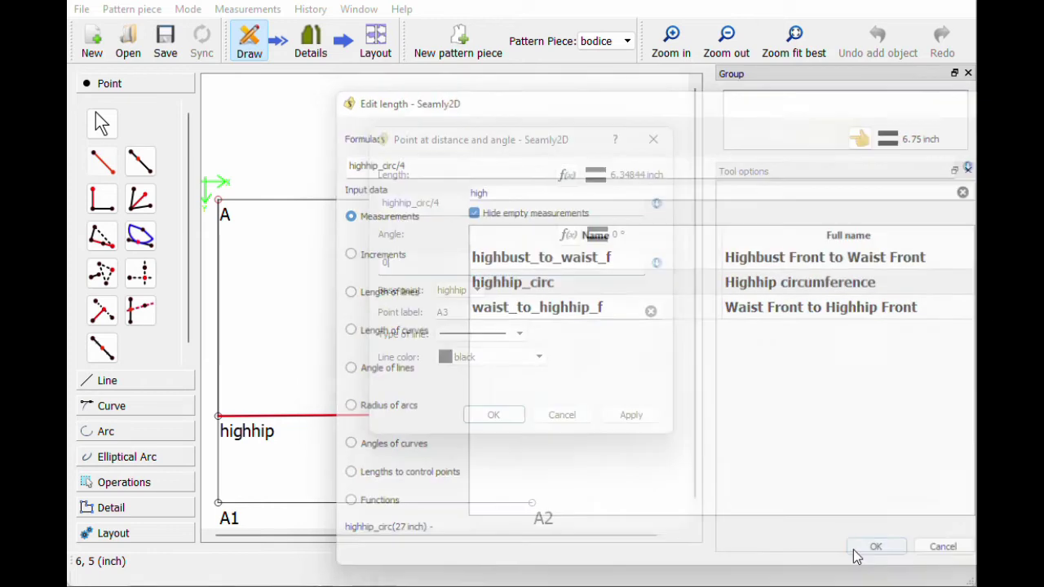
{"action": "left_click", "coordinate": [491, 418]}
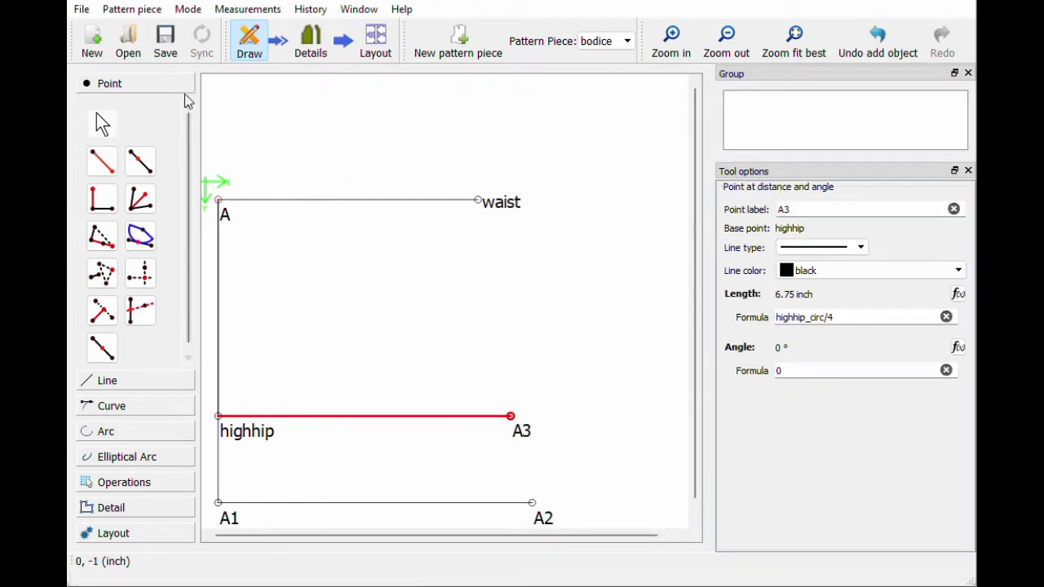
- Save the bodice pattern as a new .val file named 'basic t b…' in the patterns folder
{"action": "left_click", "coordinate": [165, 55]}
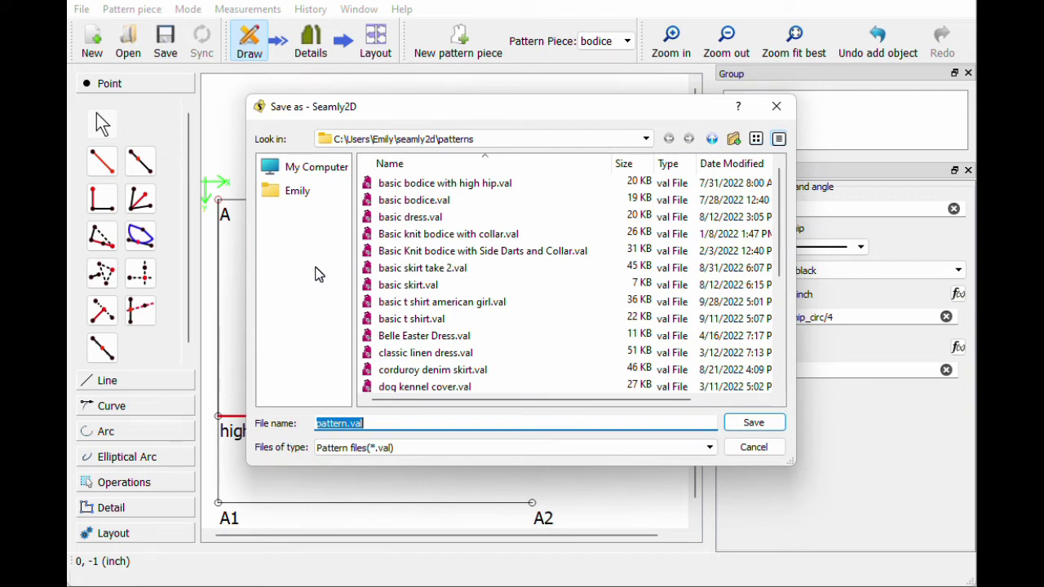
{"action": "type", "text": "ba"}
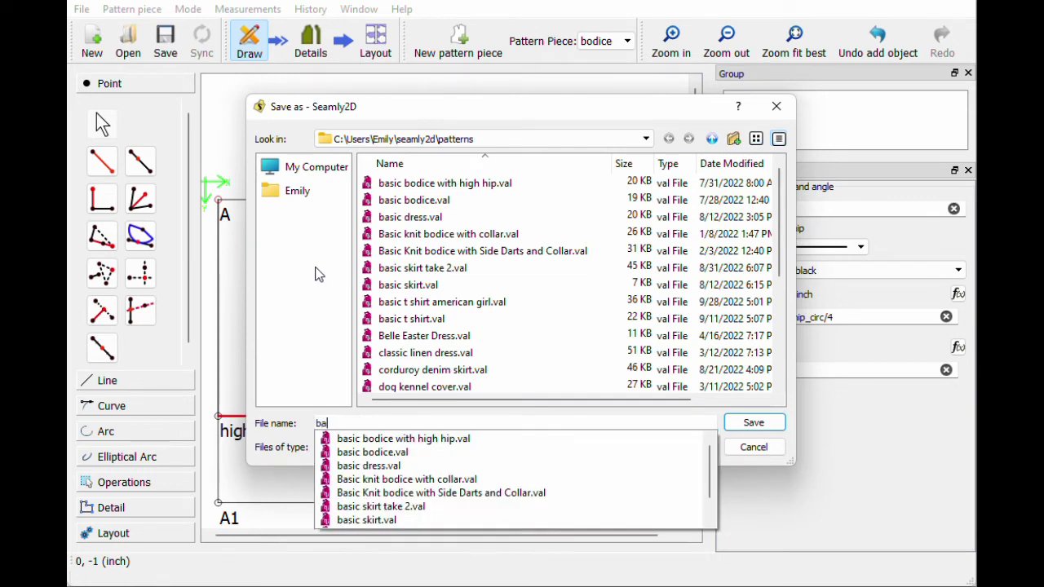
{"action": "type", "text": "sic t bodice example"}
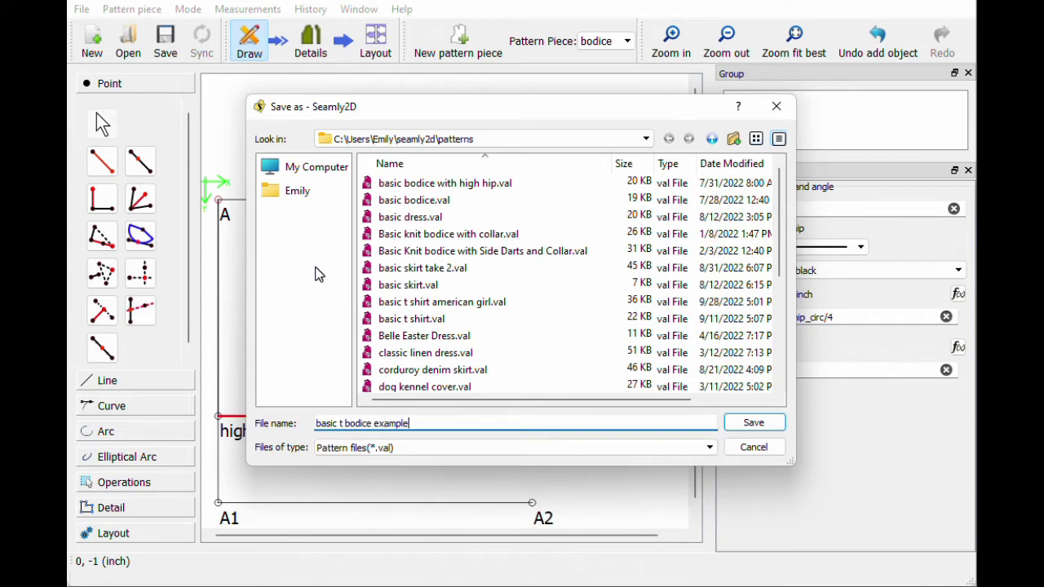
{"action": "key", "text": "Return"}
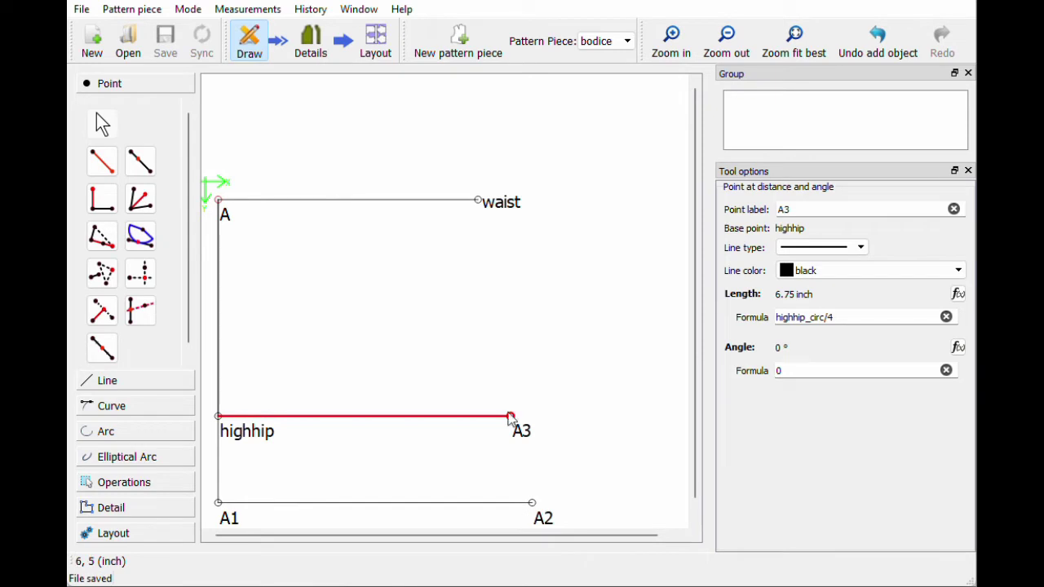
{"action": "mouse_move", "coordinate": [517, 430]}
{"action": "scroll", "coordinate": [326, 318], "scroll_direction": "down", "scroll_amount": 1}
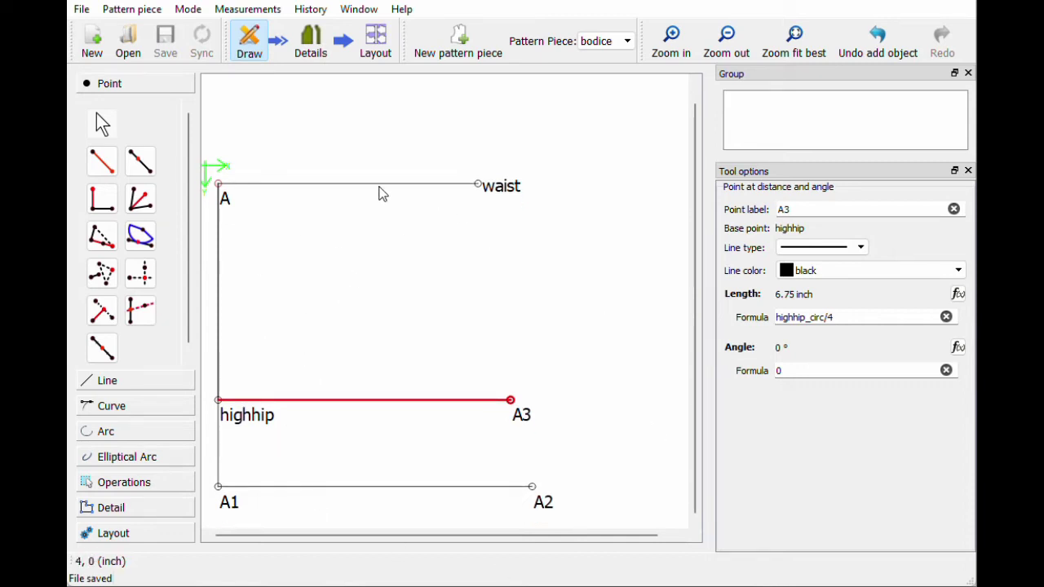
{"action": "scroll", "coordinate": [233, 228], "scroll_direction": "up", "scroll_amount": 1}
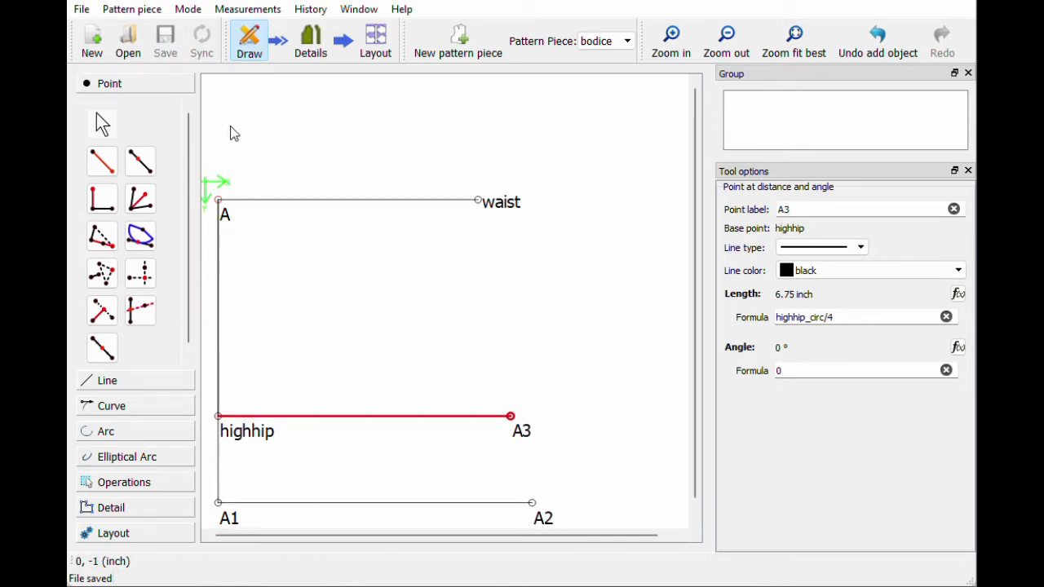
- Create point A4 above A at 90° with length bust_to_waist_f
{"action": "left_click", "coordinate": [102, 161]}
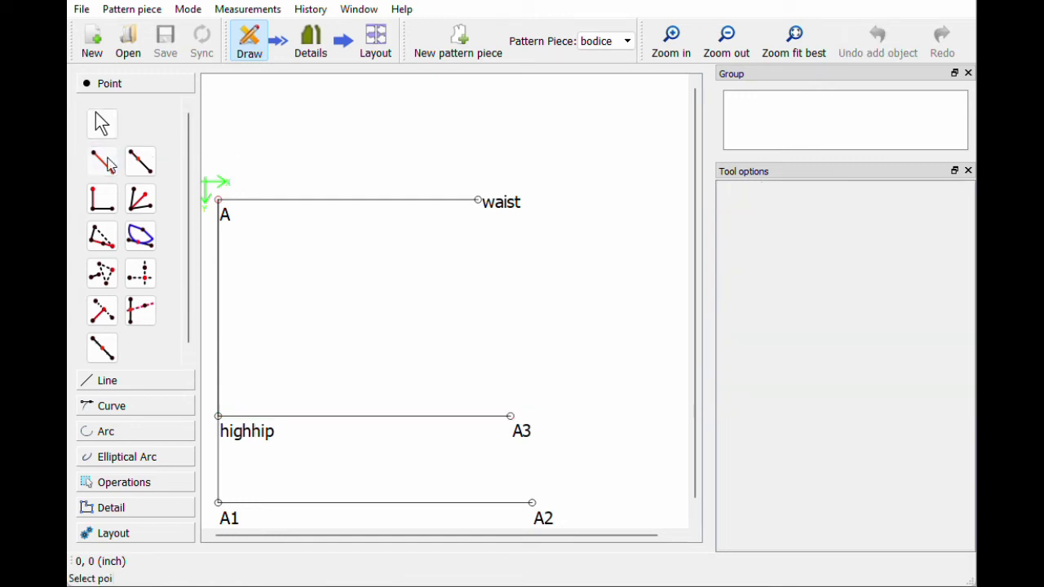
{"action": "left_click", "coordinate": [220, 203]}
{"action": "left_click", "coordinate": [219, 113]}
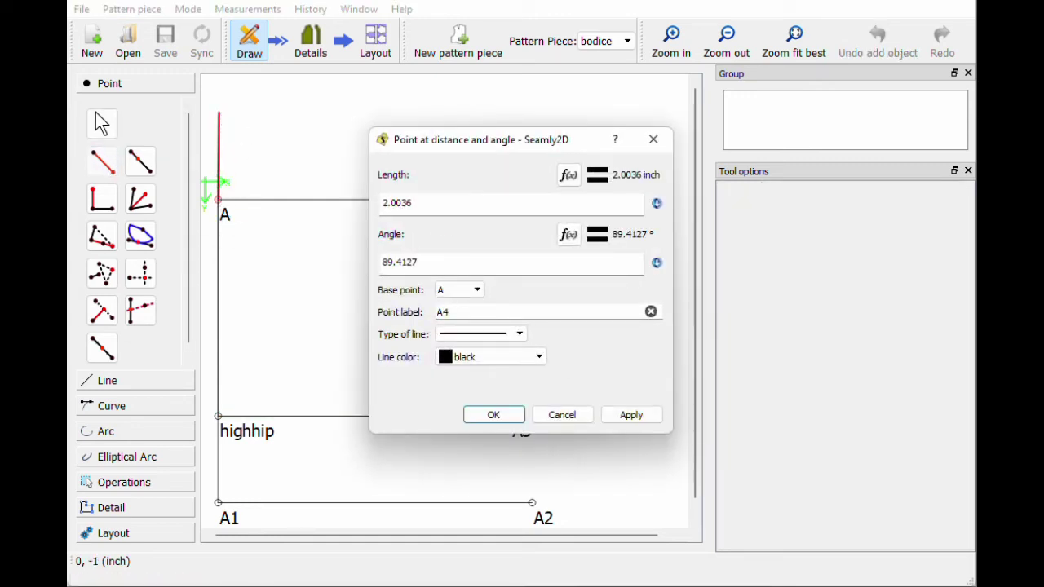
{"action": "left_click_drag", "start_coordinate": [418, 262], "coordinate": [360, 263]}
{"action": "type", "text": "90"}
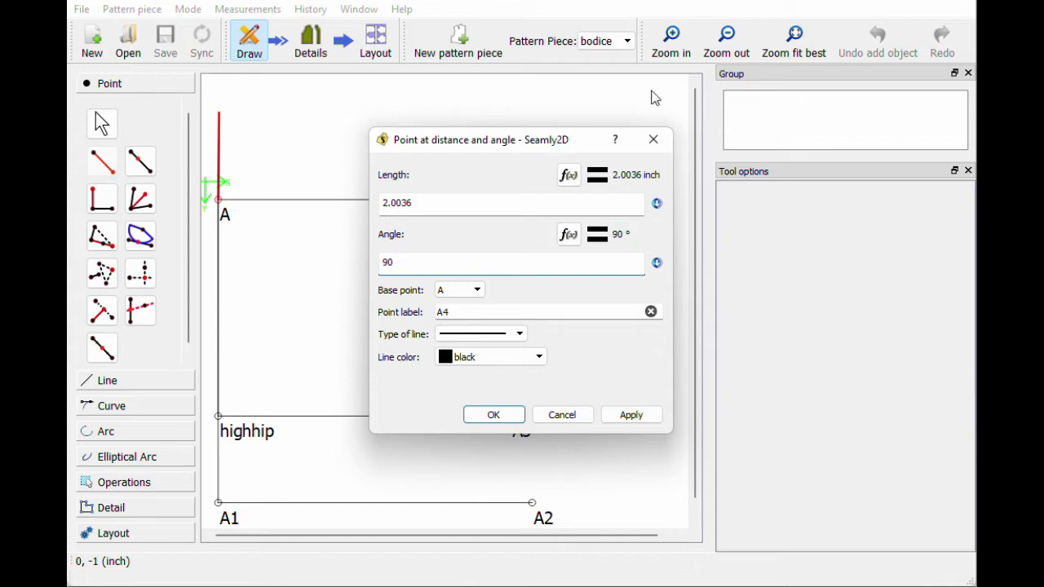
{"action": "left_click", "coordinate": [568, 176]}
{"action": "key", "text": "BackSpace"}
{"action": "key", "text": "BackSpace"}
{"action": "key", "text": "BackSpace"}
{"action": "key", "text": "BackSpace"}
{"action": "key", "text": "BackSpace"}
{"action": "key", "text": "BackSpace"}
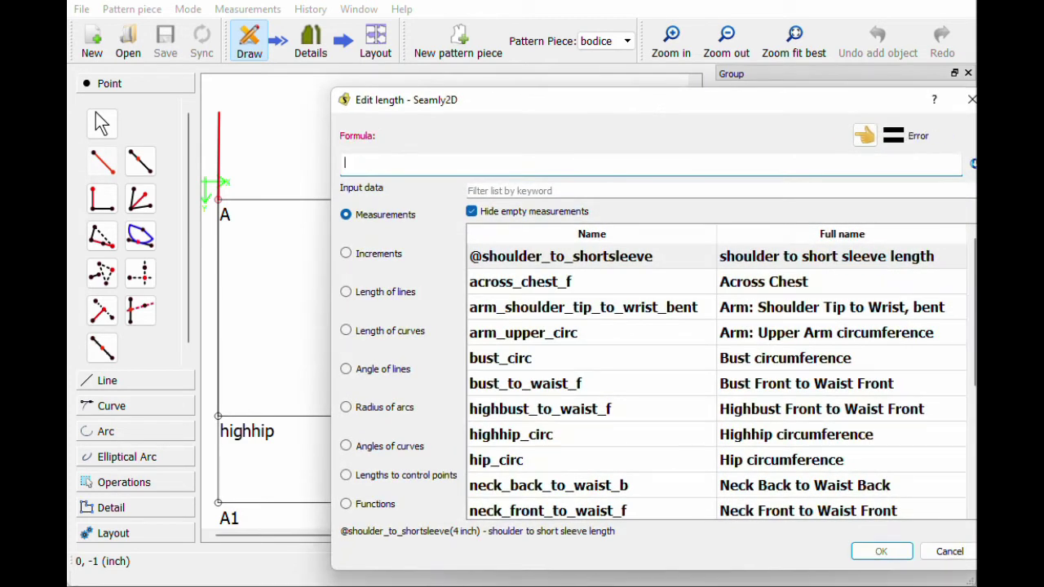
{"action": "left_click", "coordinate": [510, 191]}
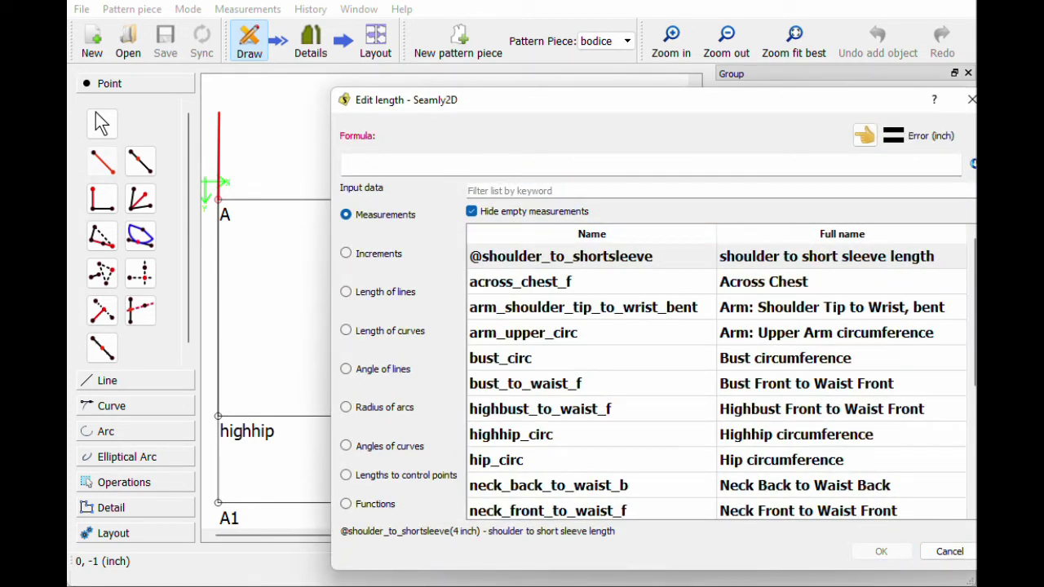
{"action": "type", "text": "bust"}
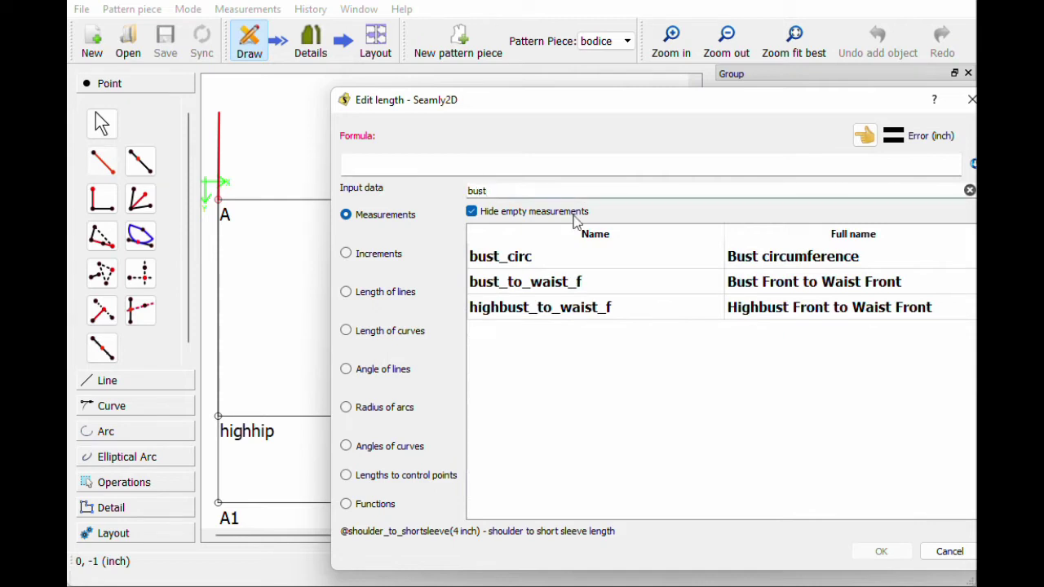
{"action": "double_click", "coordinate": [556, 286]}
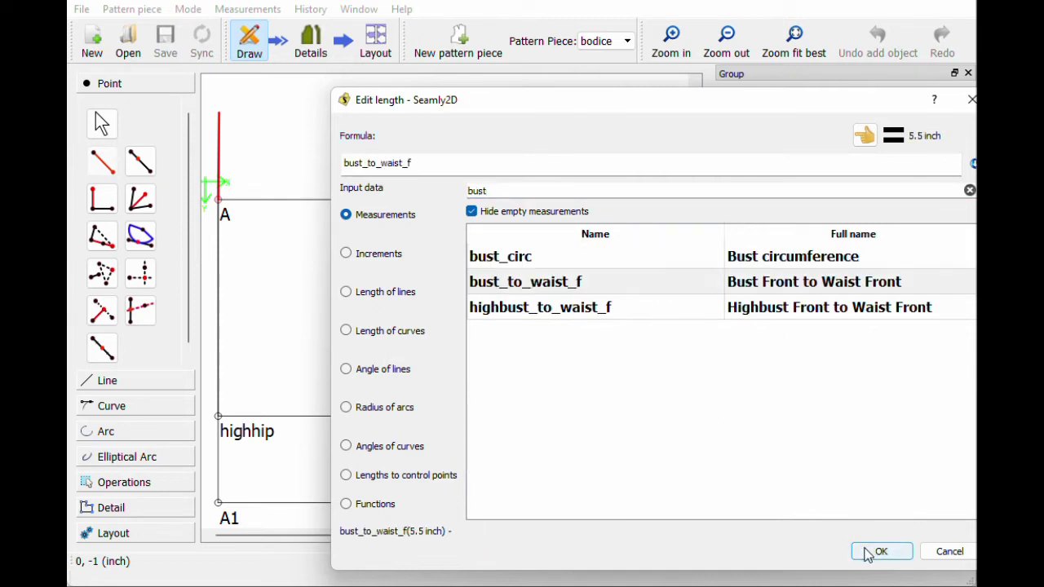
{"action": "left_click", "coordinate": [882, 552]}
{"action": "left_click", "coordinate": [498, 415]}
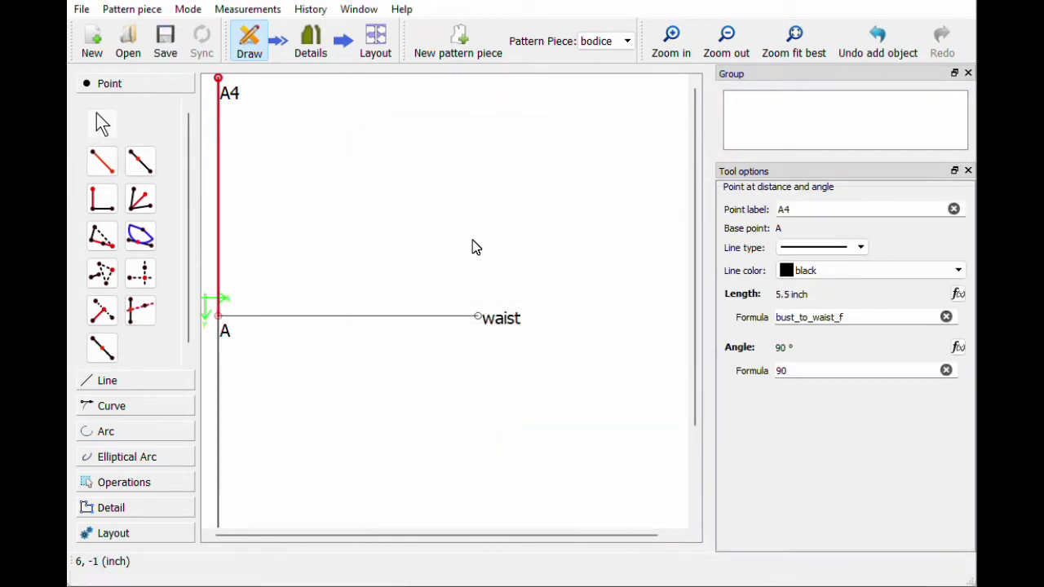
- Create point A5 right of A4 at 0° with length bust_circ/4 (6.9375 inches)
{"action": "scroll", "coordinate": [473, 243], "scroll_direction": "down", "scroll_amount": 2}
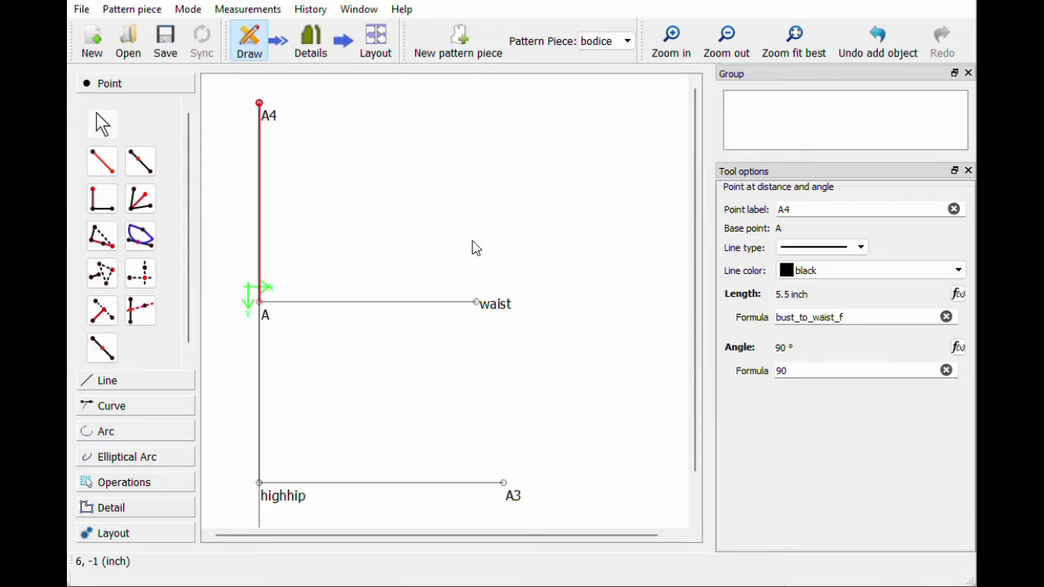
{"action": "left_click", "coordinate": [103, 166]}
{"action": "left_click", "coordinate": [295, 129]}
{"action": "left_click", "coordinate": [495, 134]}
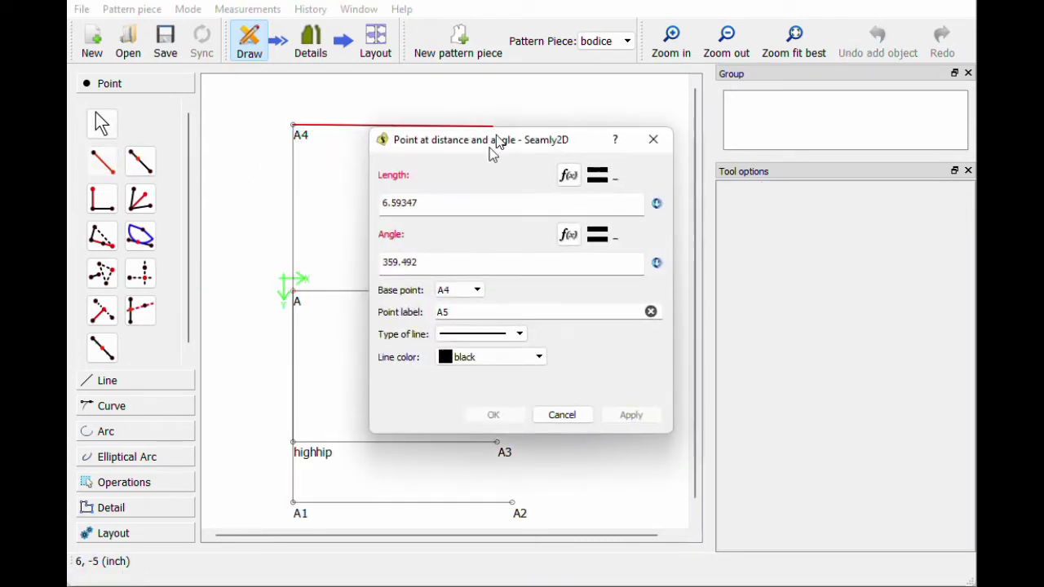
{"action": "left_click_drag", "start_coordinate": [420, 262], "coordinate": [347, 270]}
{"action": "type", "text": "0"}
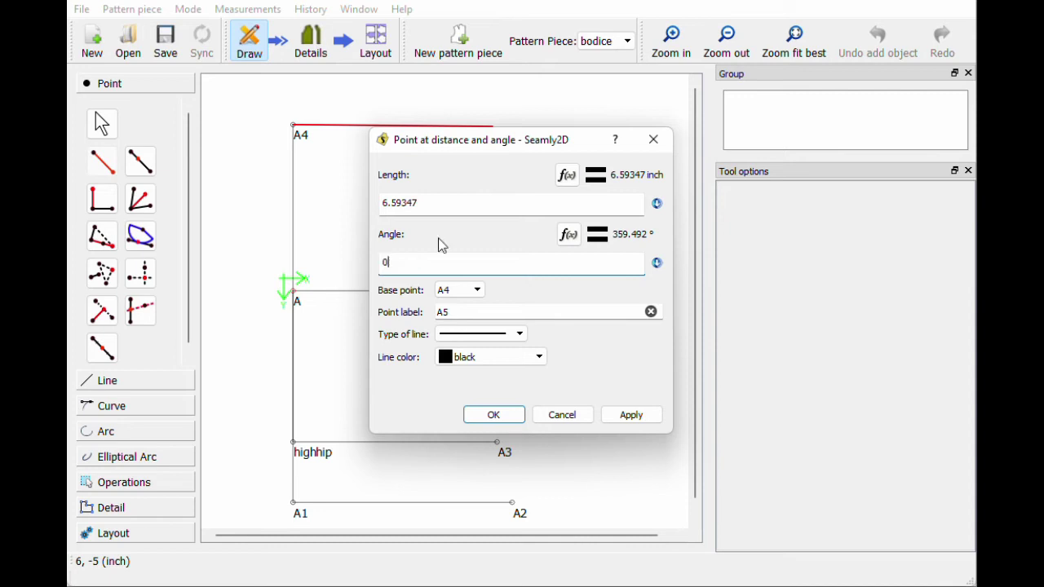
{"action": "left_click", "coordinate": [567, 174]}
{"action": "key", "text": "BackSpace"}
{"action": "key", "text": "BackSpace"}
{"action": "key", "text": "BackSpace"}
{"action": "key", "text": "BackSpace"}
{"action": "key", "text": "BackSpace"}
{"action": "key", "text": "BackSpace"}
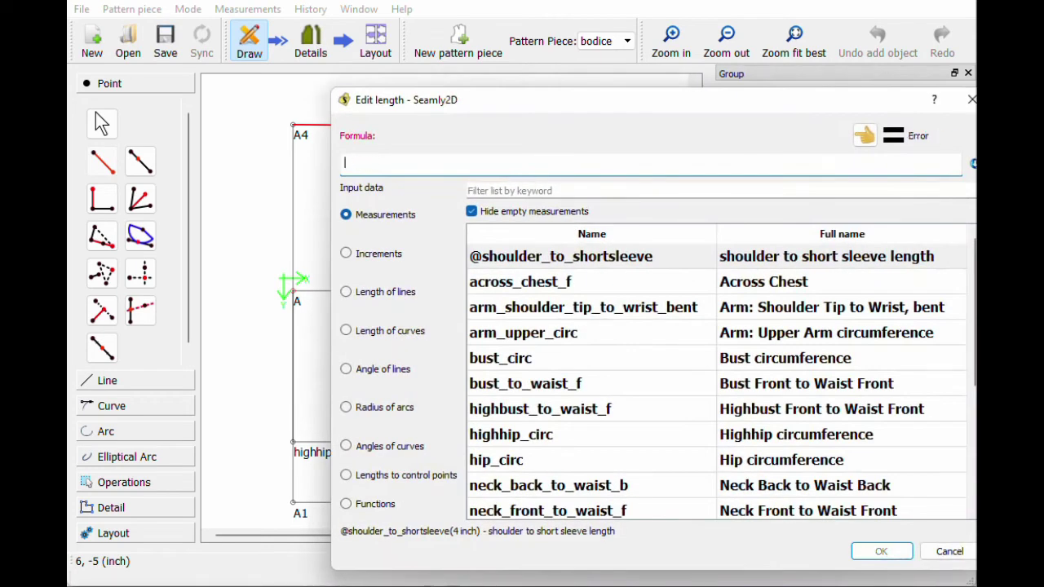
{"action": "left_click", "coordinate": [509, 190]}
{"action": "type", "text": "bust"}
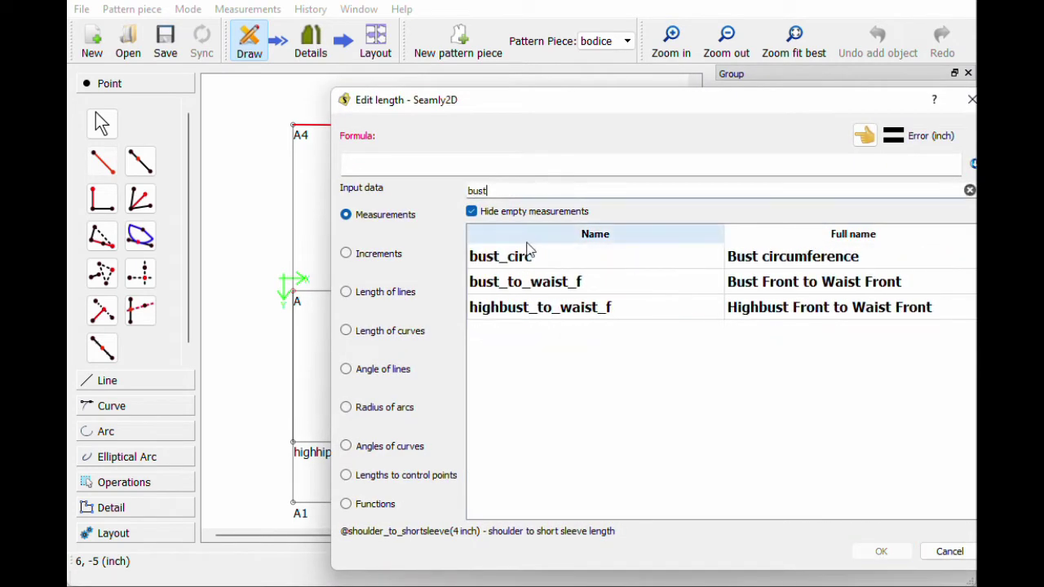
{"action": "double_click", "coordinate": [526, 257]}
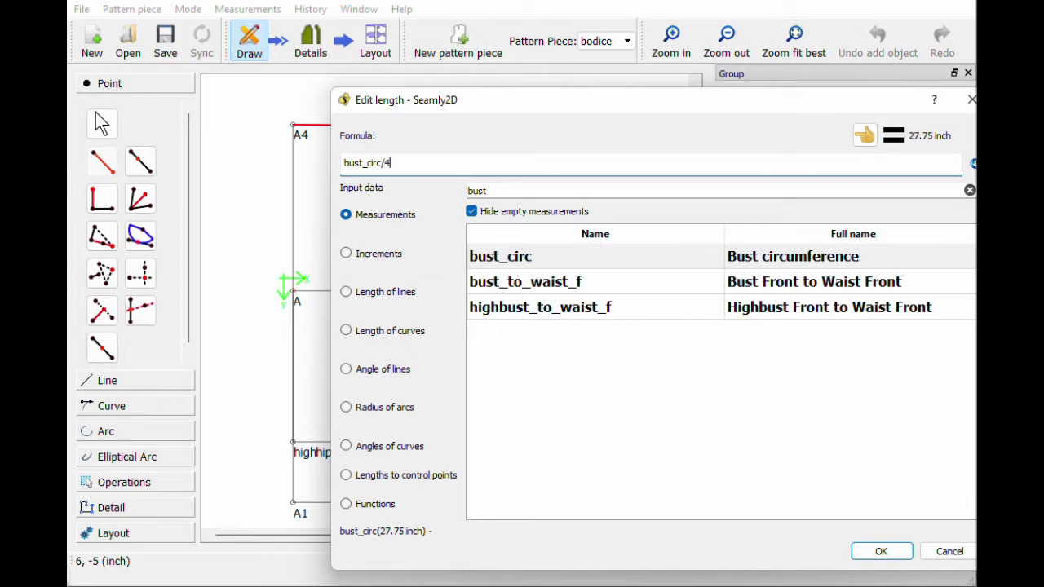
{"action": "left_click", "coordinate": [881, 552]}
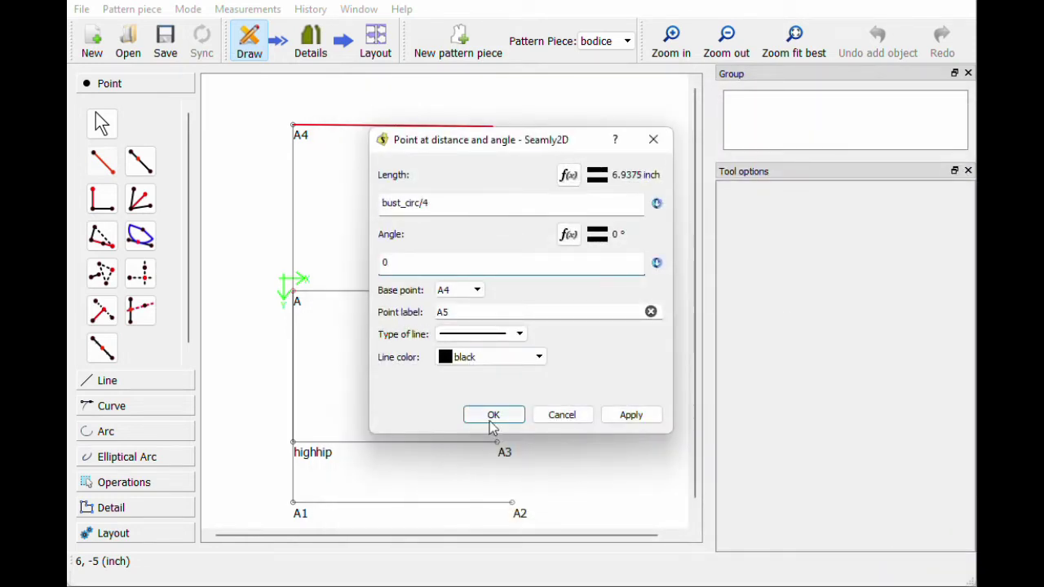
{"action": "left_click", "coordinate": [493, 416]}
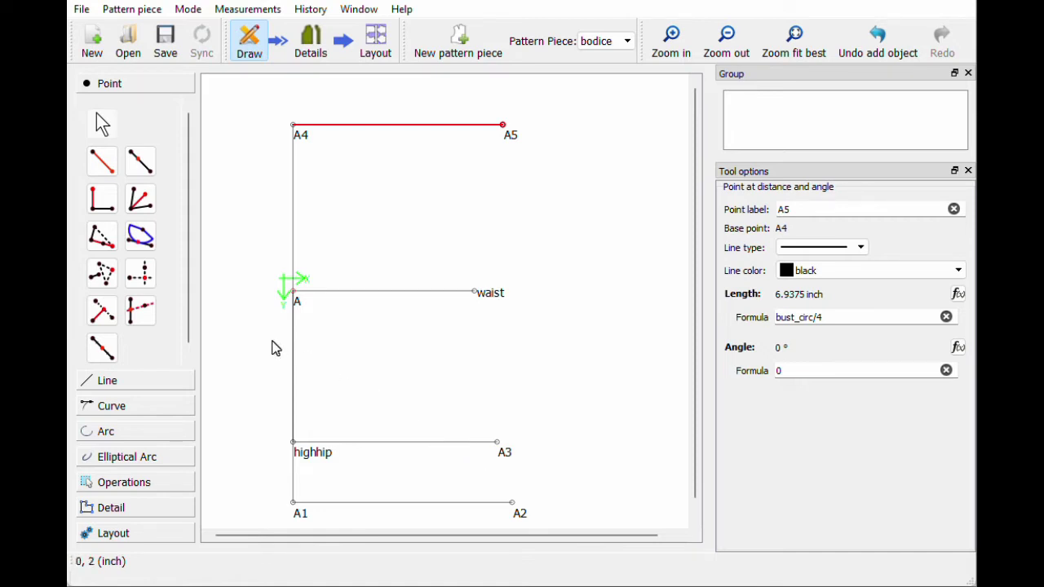
- Start a distance-and-angle point from A, placed above it at 90°
{"action": "left_click", "coordinate": [101, 162]}
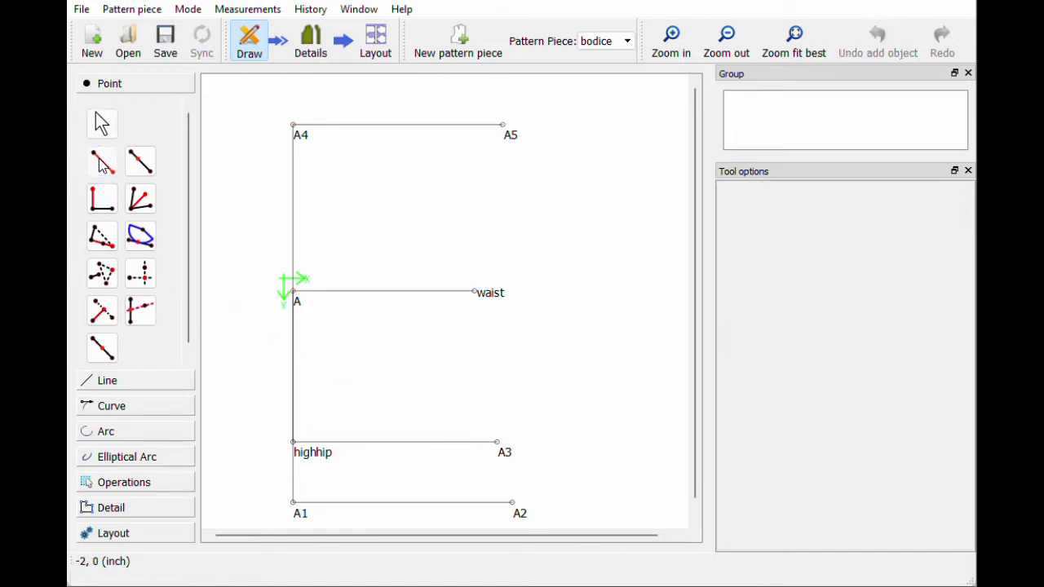
{"action": "left_click", "coordinate": [298, 310]}
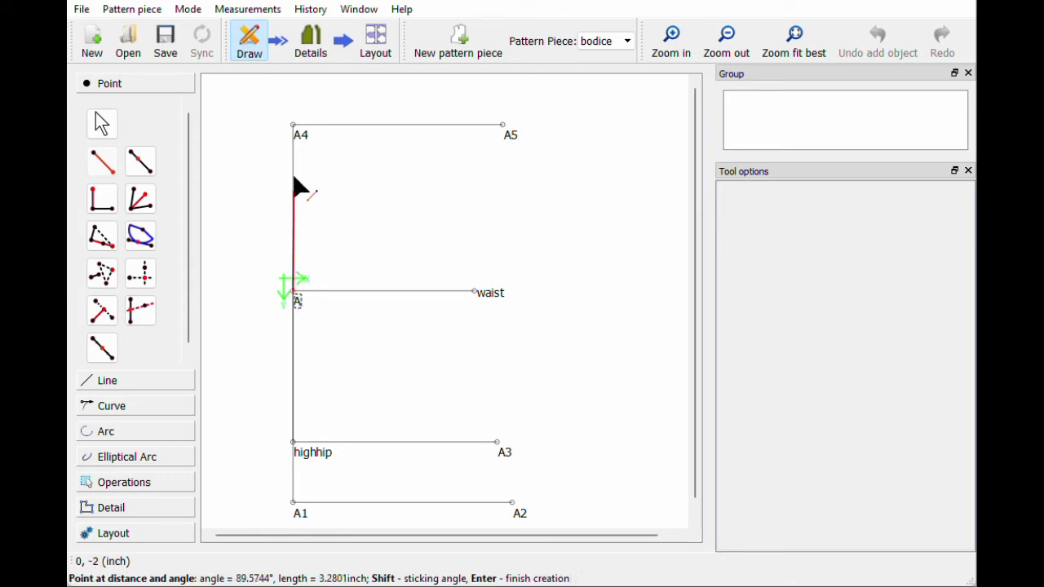
{"action": "left_click", "coordinate": [294, 107]}
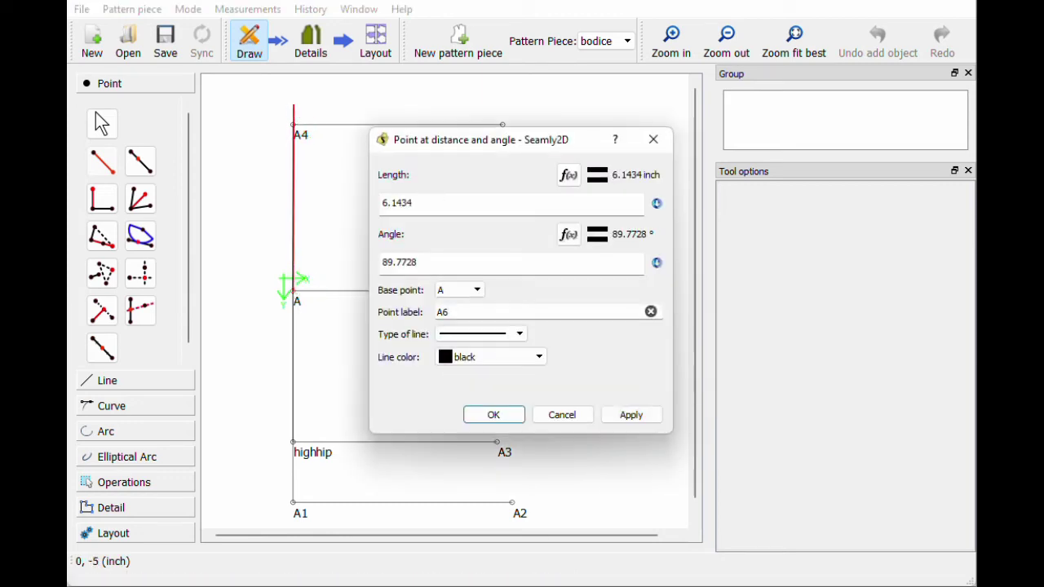
{"action": "type", "text": "90"}
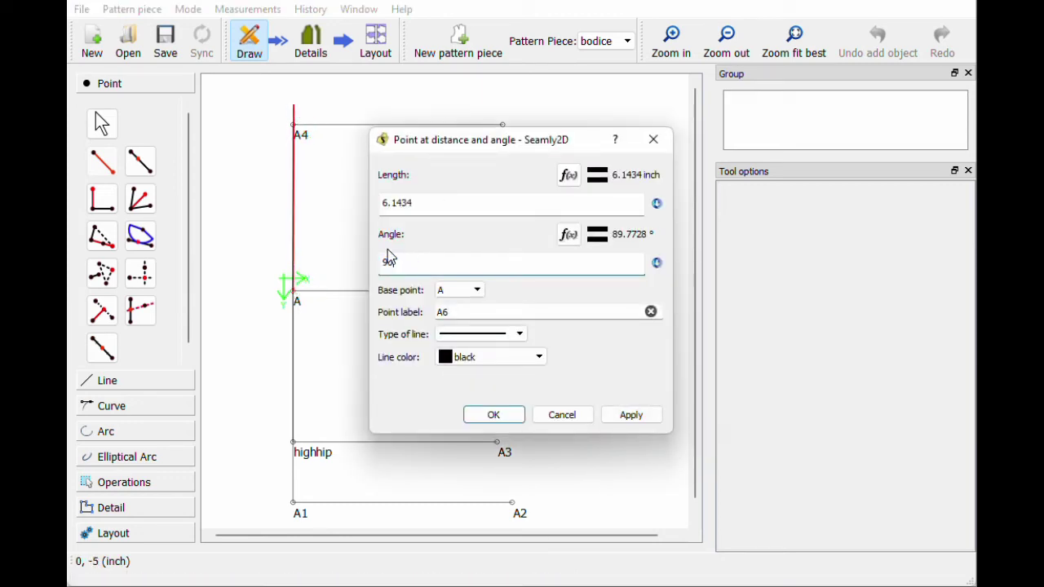
{"action": "left_click", "coordinate": [568, 176]}
{"action": "key", "text": "BackSpace"}
{"action": "key", "text": "BackSpace"}
{"action": "key", "text": "BackSpace"}
{"action": "key", "text": "BackSpace"}
{"action": "key", "text": "BackSpace"}
{"action": "key", "text": "BackSpace"}
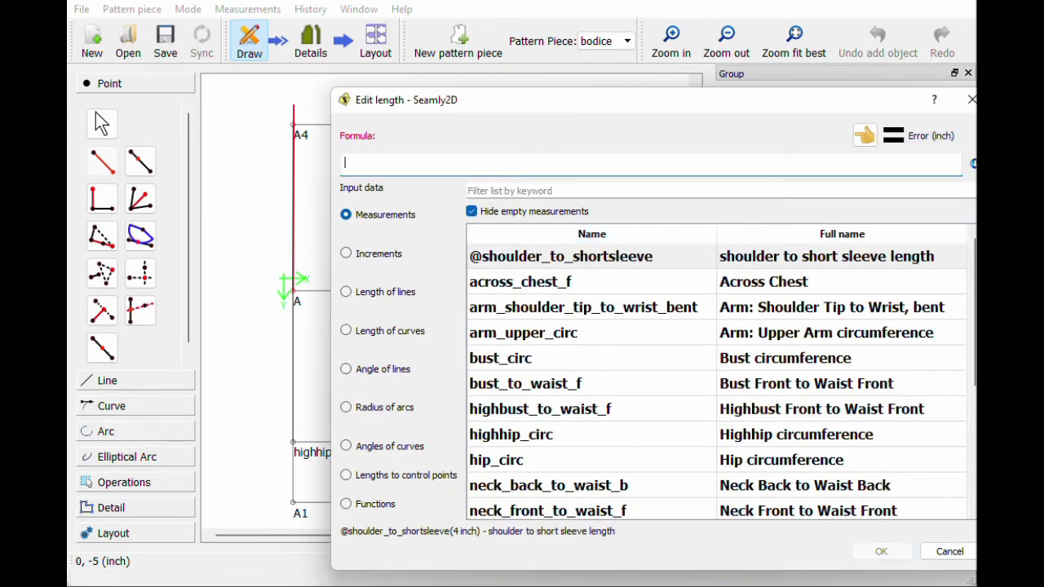
- Set its length to highbust_to_waist_f (6 inches) and create point A6
{"action": "left_click", "coordinate": [490, 191]}
{"action": "type", "text": "h"}
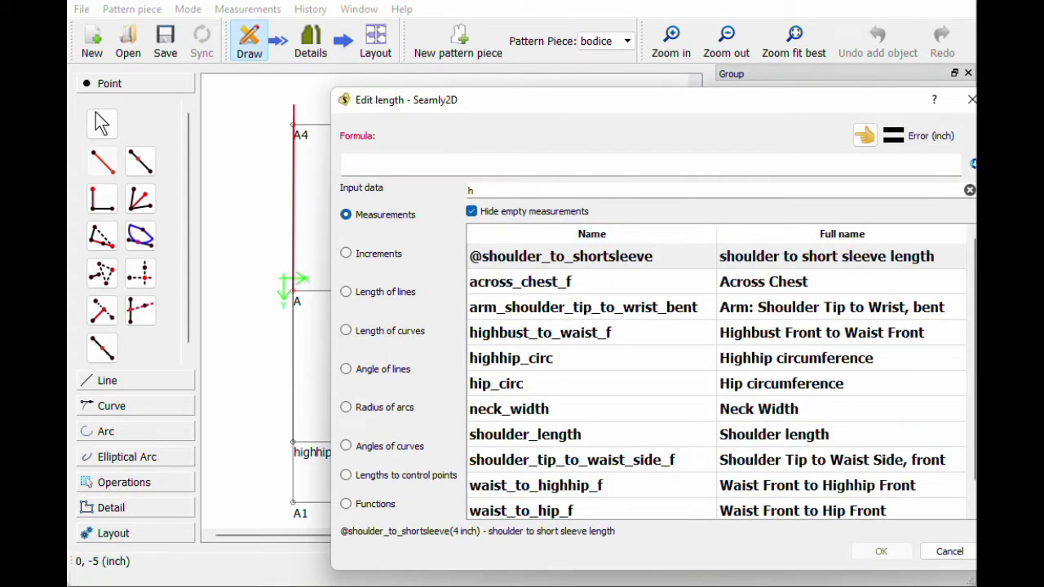
{"action": "type", "text": "i"}
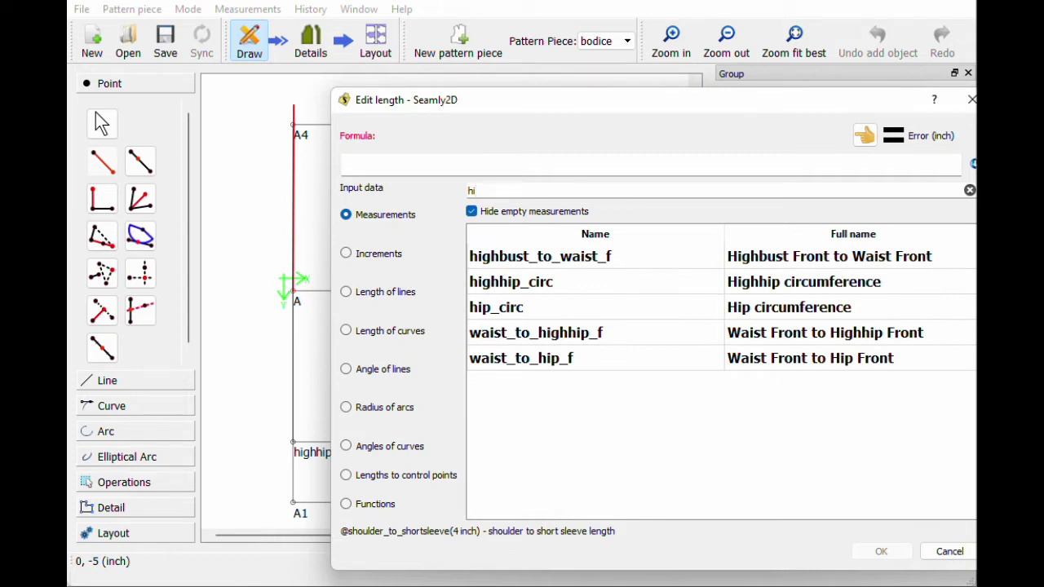
{"action": "key", "text": "BackSpace"}
{"action": "key", "text": "BackSpace"}
{"action": "type", "text": "abo"}
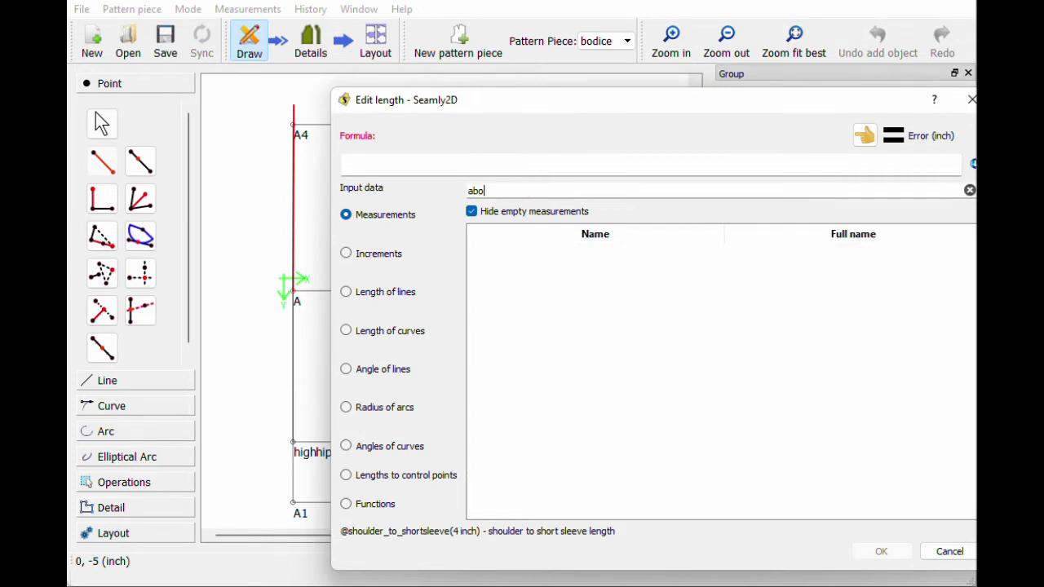
{"action": "key", "text": "BackSpace"}
{"action": "key", "text": "BackSpace"}
{"action": "key", "text": "BackSpace"}
{"action": "type", "text": "bu"}
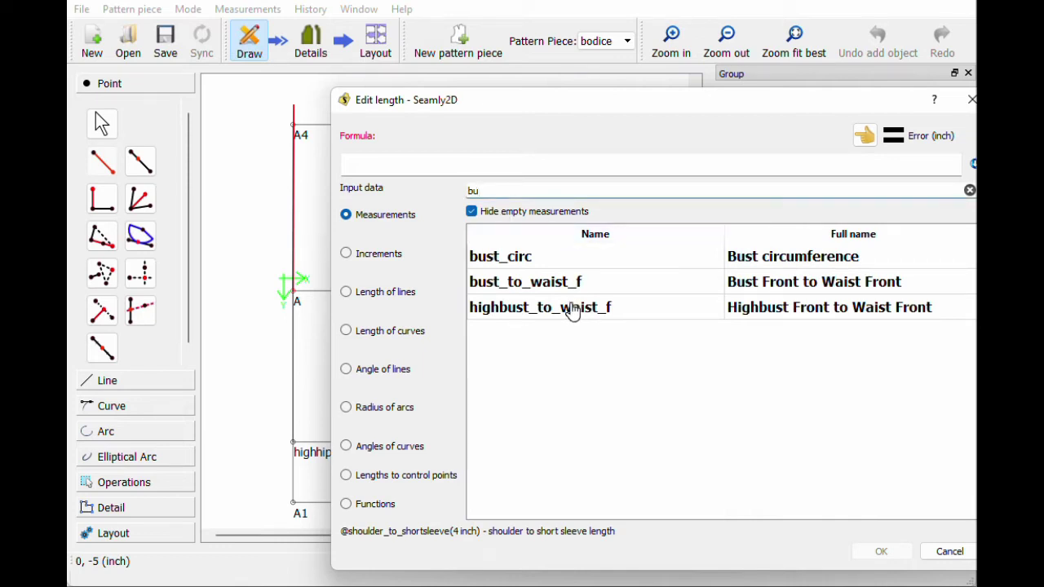
{"action": "double_click", "coordinate": [573, 308]}
{"action": "left_click", "coordinate": [882, 552]}
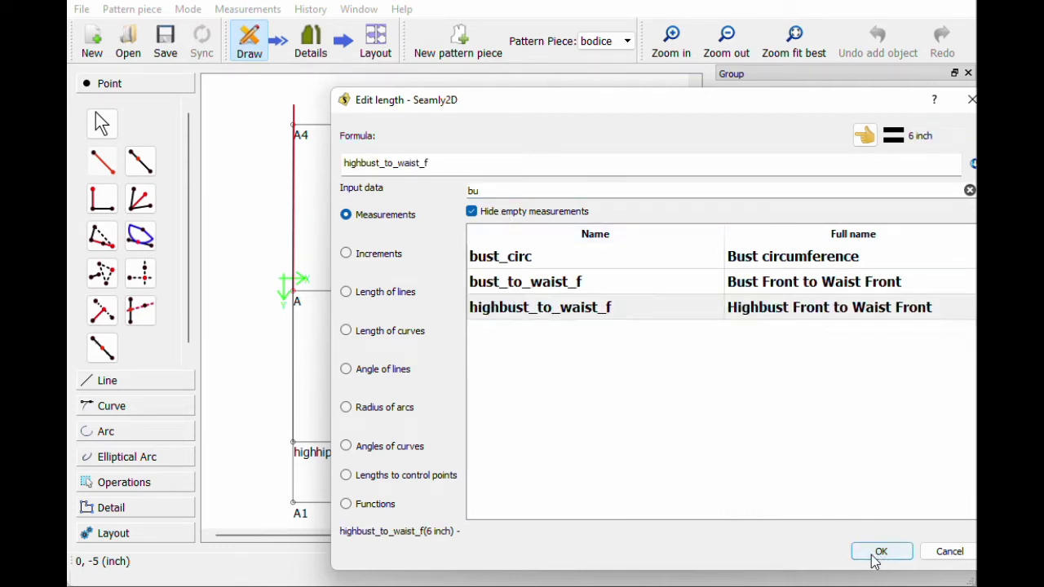
{"action": "left_click", "coordinate": [496, 414]}
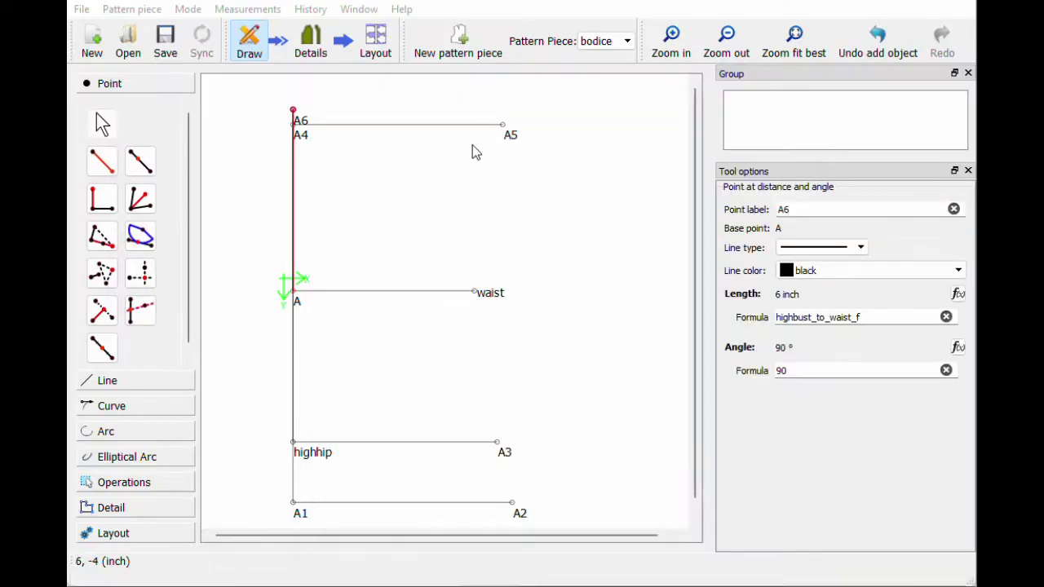
- Rename point A5 to 'bust' and nudge the A6 label up and clear of the line
{"action": "left_click", "coordinate": [511, 135]}
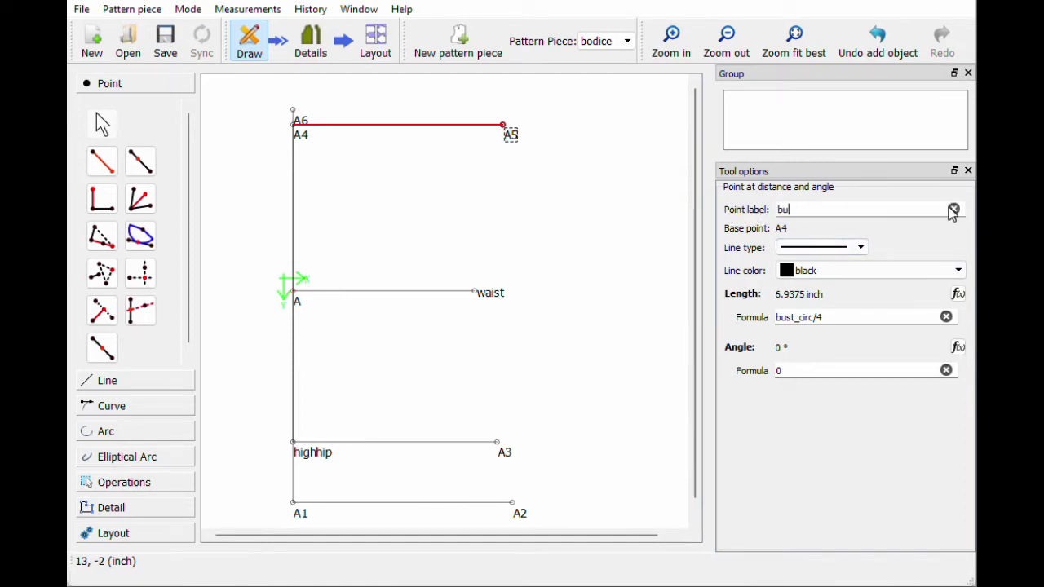
{"action": "key", "text": "Return"}
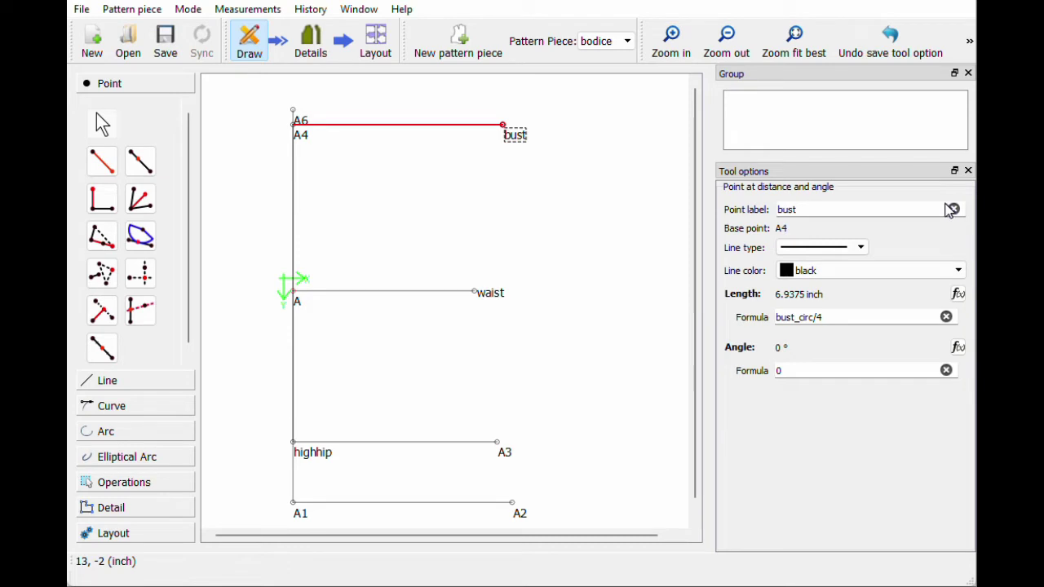
{"action": "left_click", "coordinate": [643, 220]}
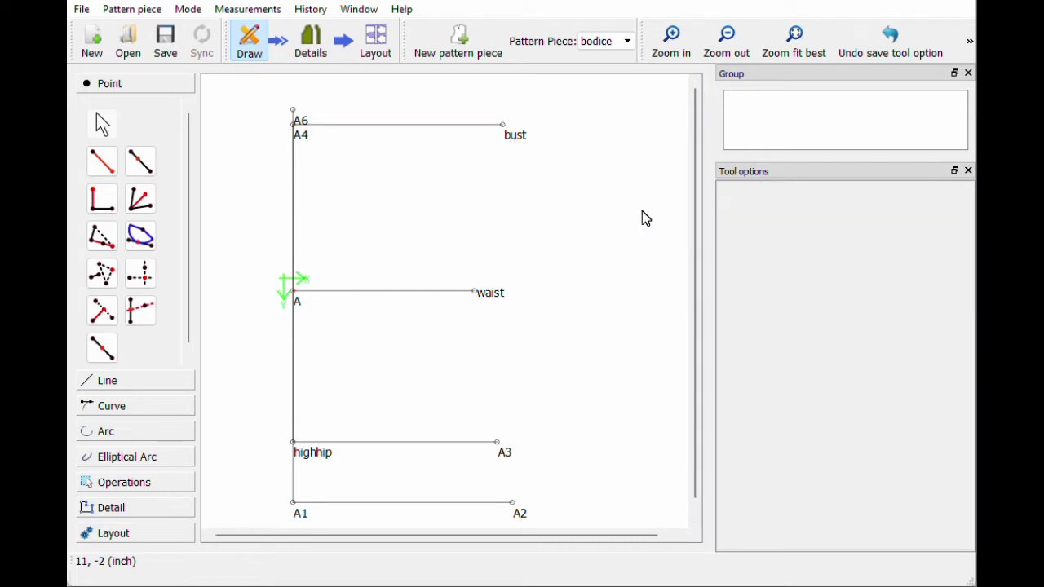
{"action": "left_click_drag", "start_coordinate": [302, 119], "coordinate": [308, 111]}
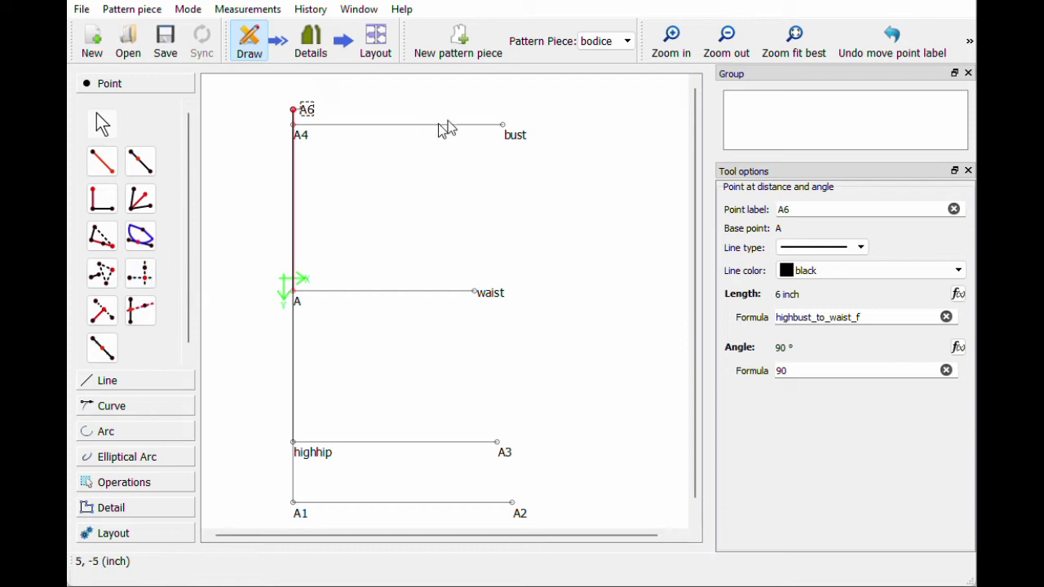
{"action": "left_click", "coordinate": [140, 276]}
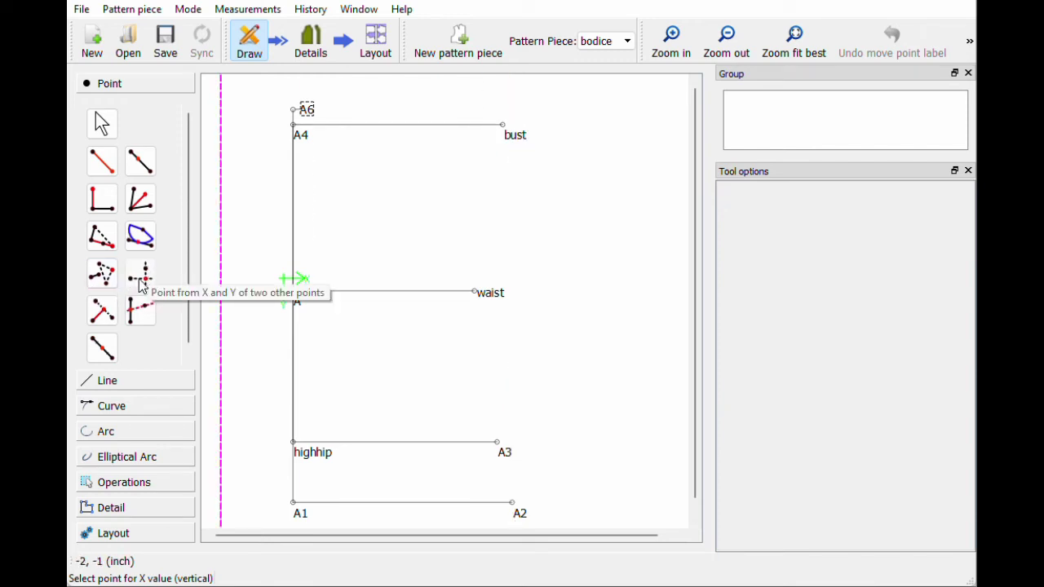
- Create A5 using bust's X and A6's Y, with its label lifted above the point
{"action": "left_click", "coordinate": [516, 141]}
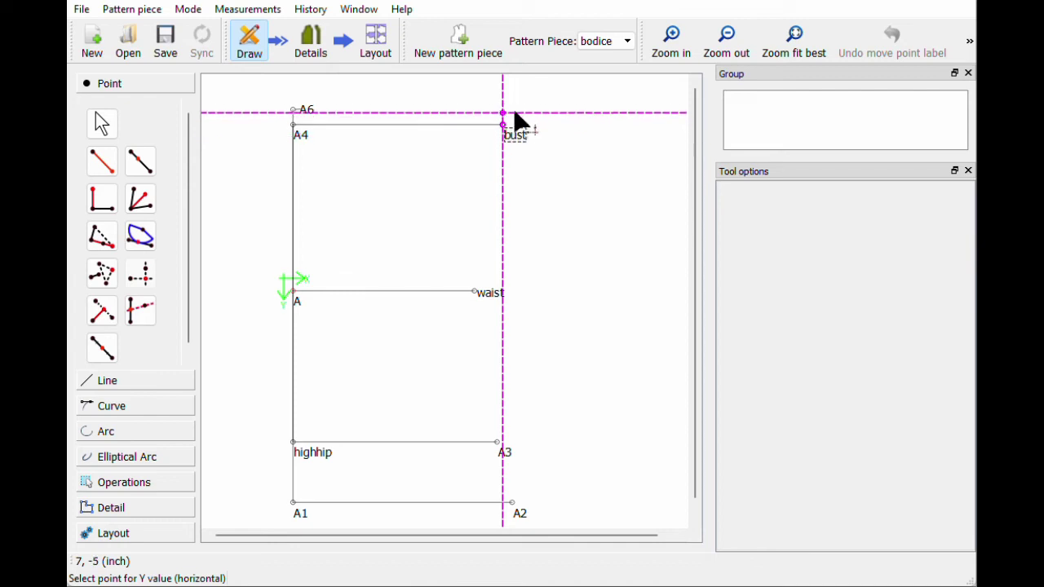
{"action": "left_click", "coordinate": [303, 109]}
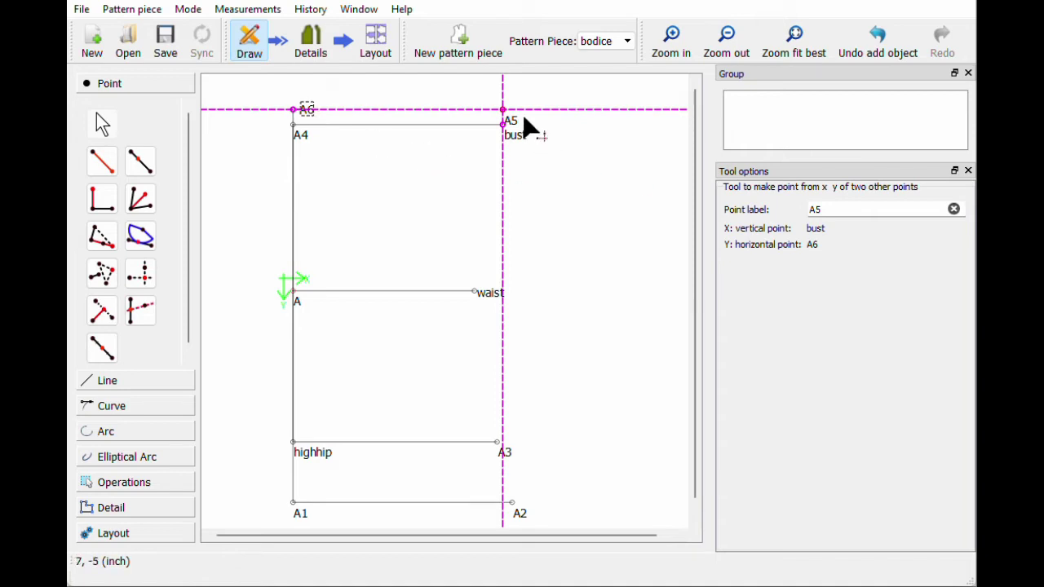
{"action": "left_click_drag", "start_coordinate": [512, 120], "coordinate": [520, 105]}
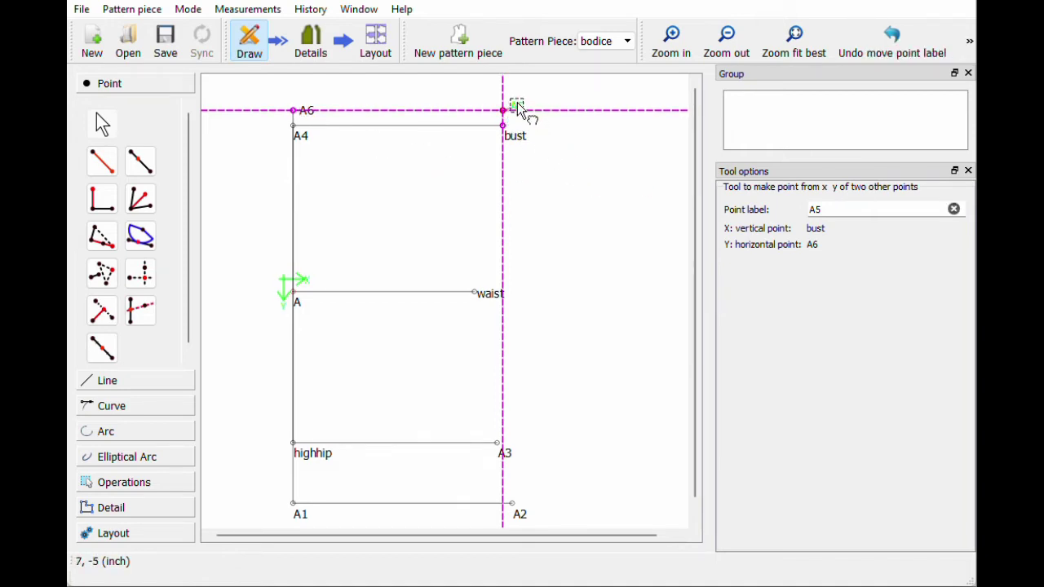
{"action": "left_click", "coordinate": [588, 192]}
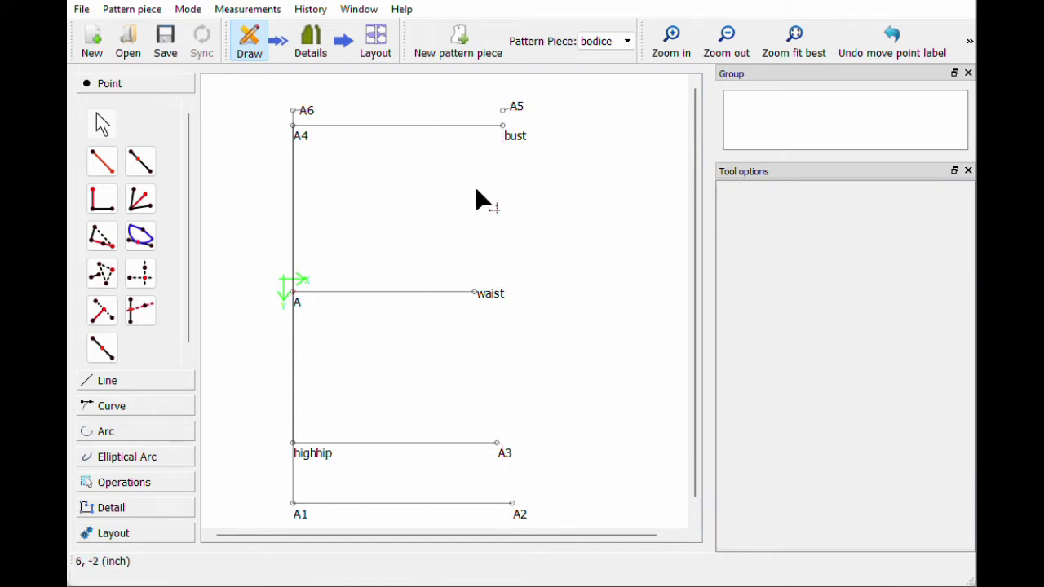
{"action": "left_click", "coordinate": [516, 110]}
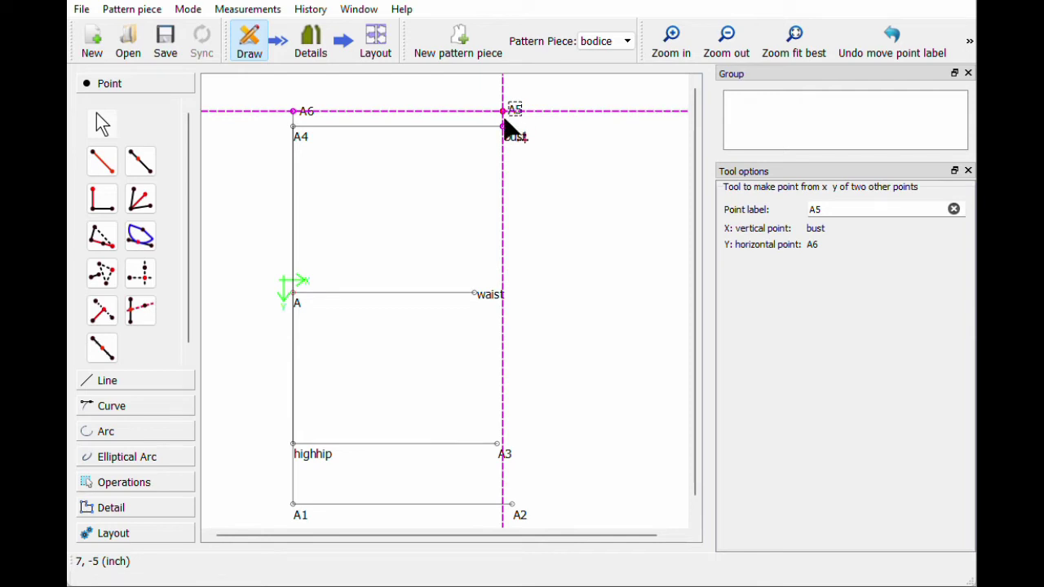
{"action": "left_click", "coordinate": [410, 200]}
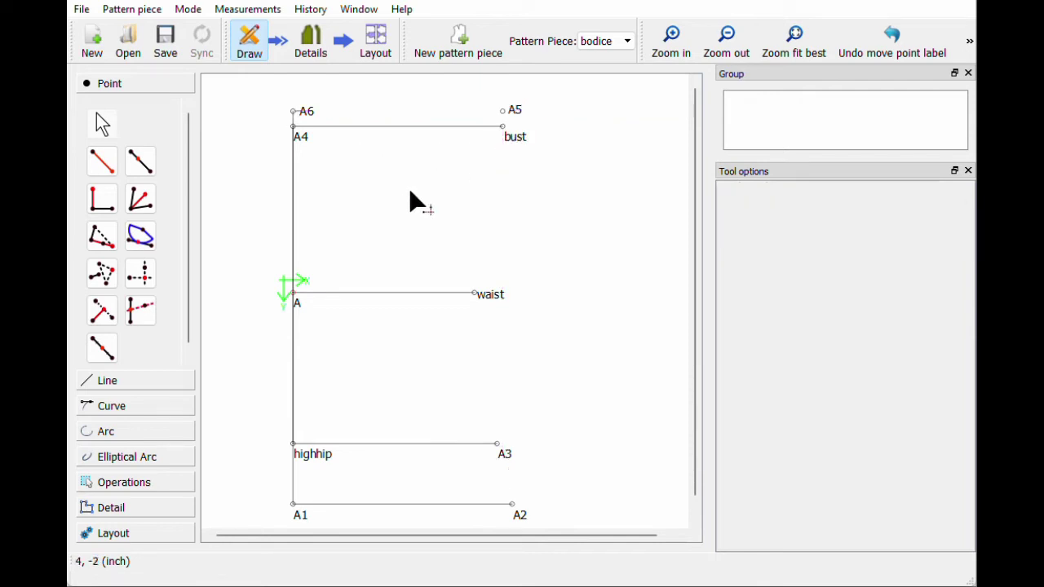
- Place a point above A at angle 90 with length neck_front_to_waist_f (10 inches)
{"action": "left_click", "coordinate": [102, 170]}
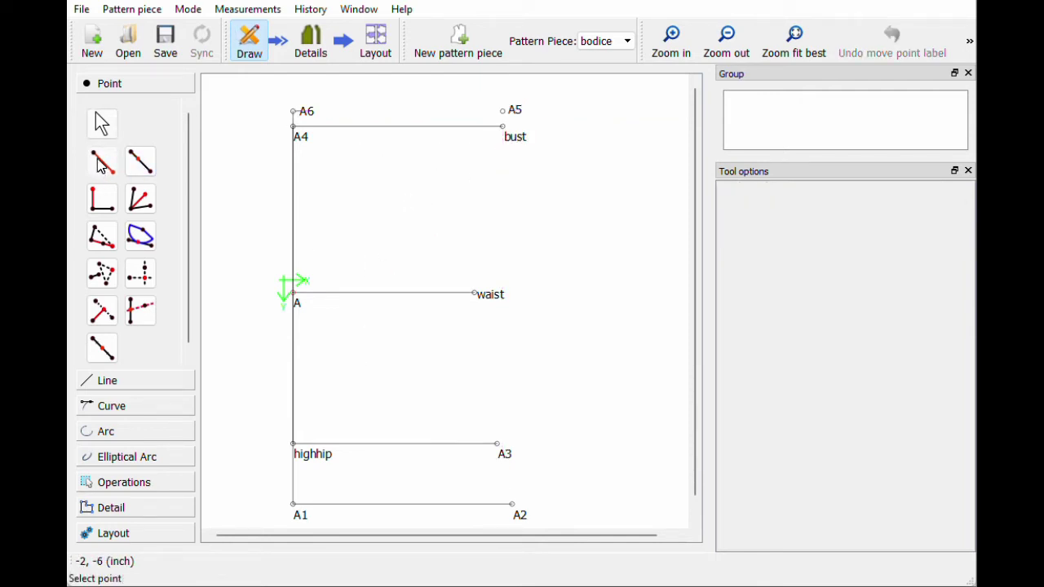
{"action": "left_click", "coordinate": [292, 294]}
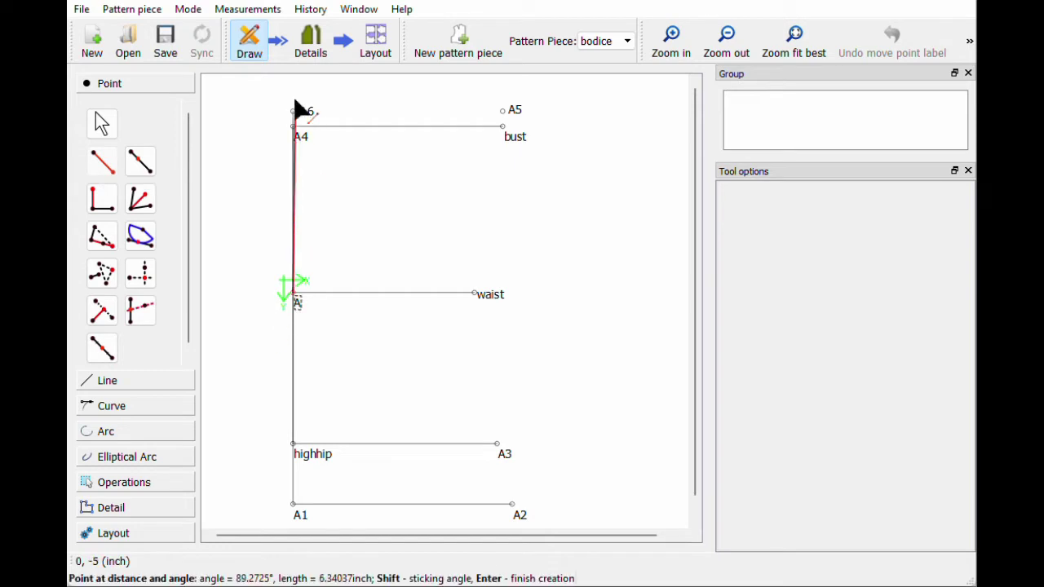
{"action": "left_click", "coordinate": [294, 92]}
{"action": "double_click", "coordinate": [399, 262]}
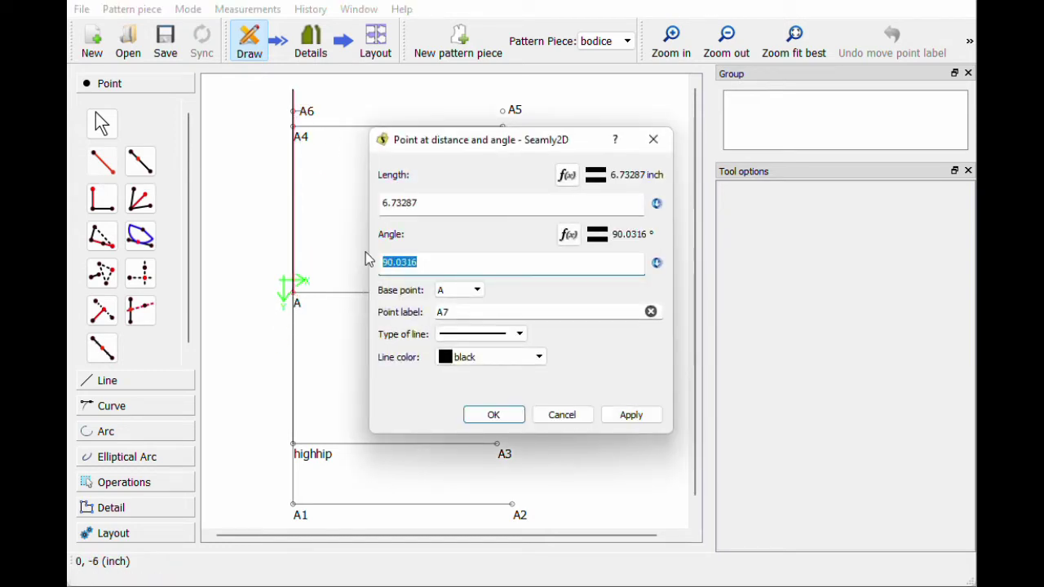
{"action": "type", "text": "90"}
{"action": "left_click", "coordinate": [567, 175]}
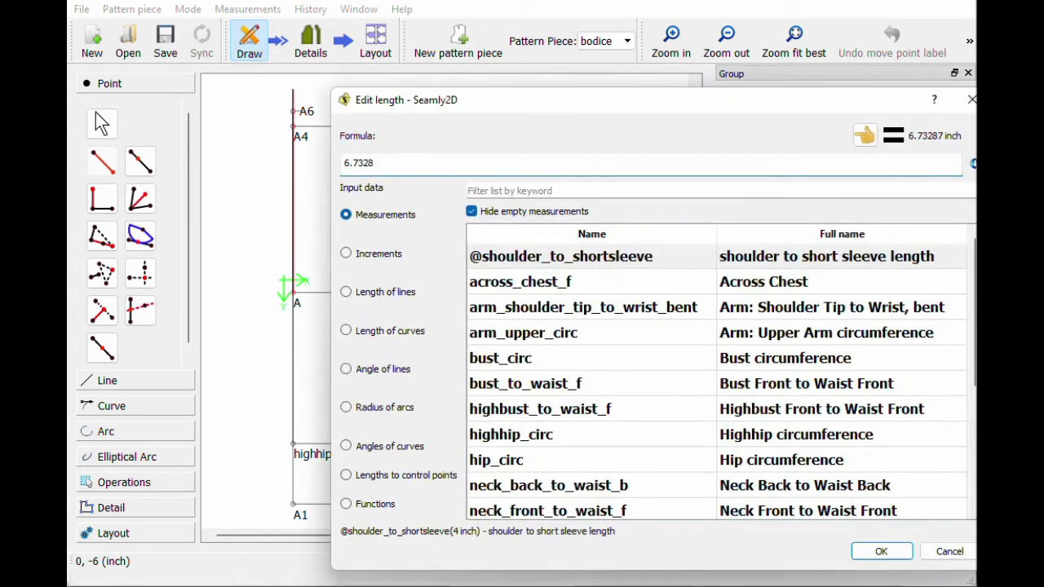
{"action": "key", "text": "ctrl+a"}
{"action": "key", "text": "BackSpace"}
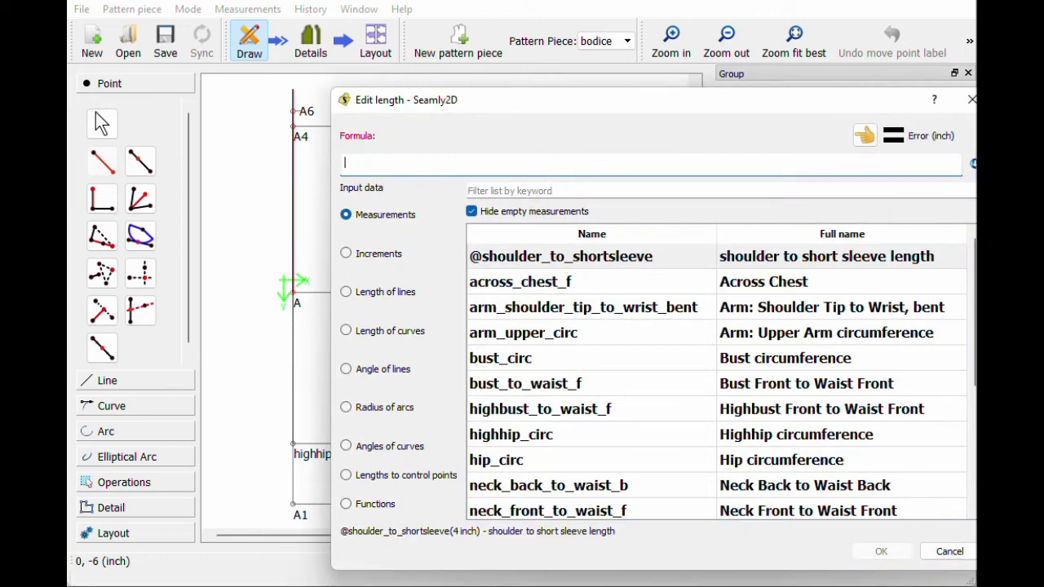
{"action": "left_click", "coordinate": [490, 190]}
{"action": "type", "text": "nec"}
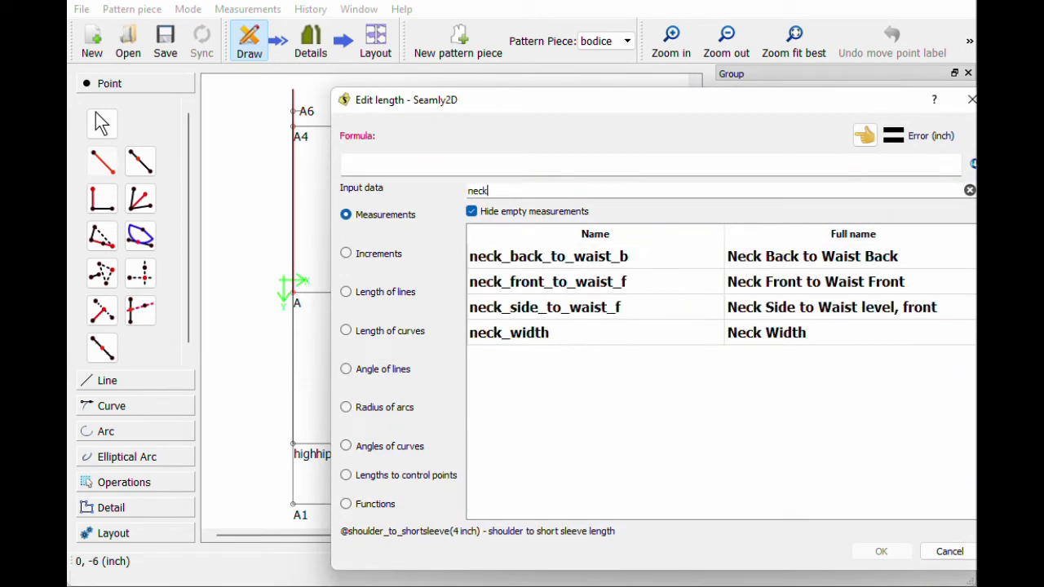
{"action": "type", "text": "k"}
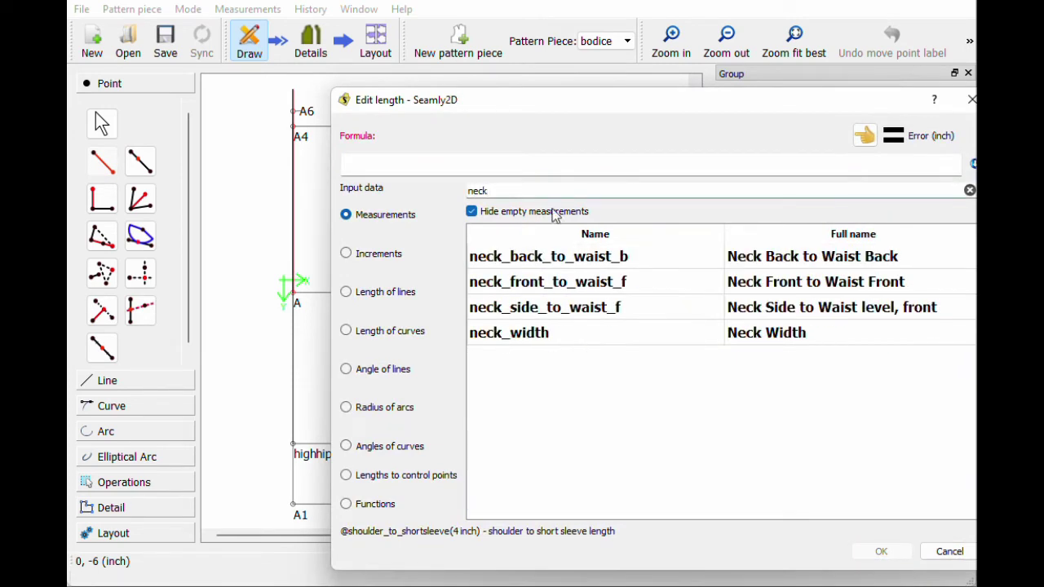
{"action": "double_click", "coordinate": [540, 287]}
{"action": "left_click", "coordinate": [881, 551]}
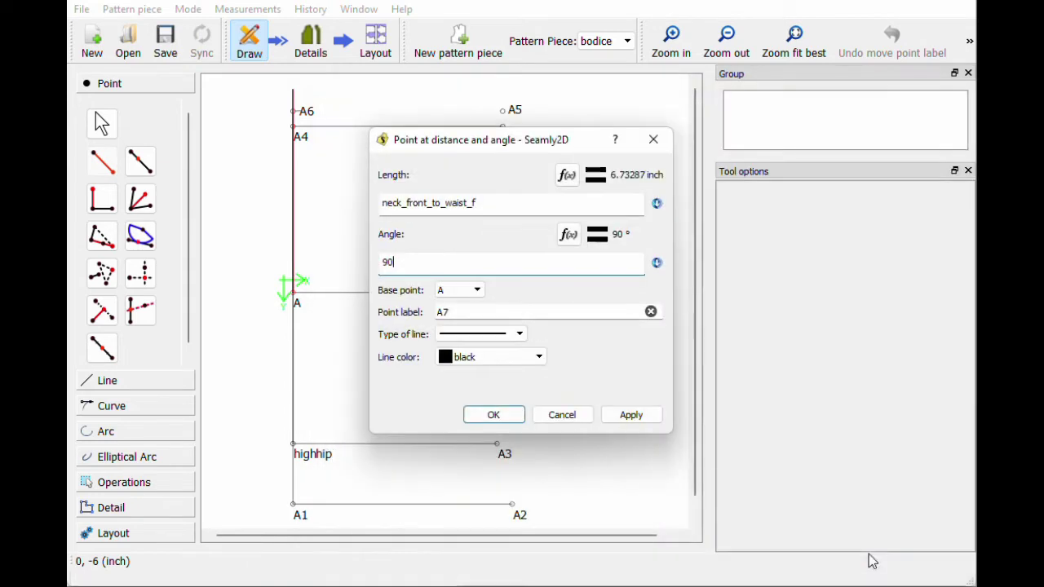
{"action": "left_click", "coordinate": [488, 420]}
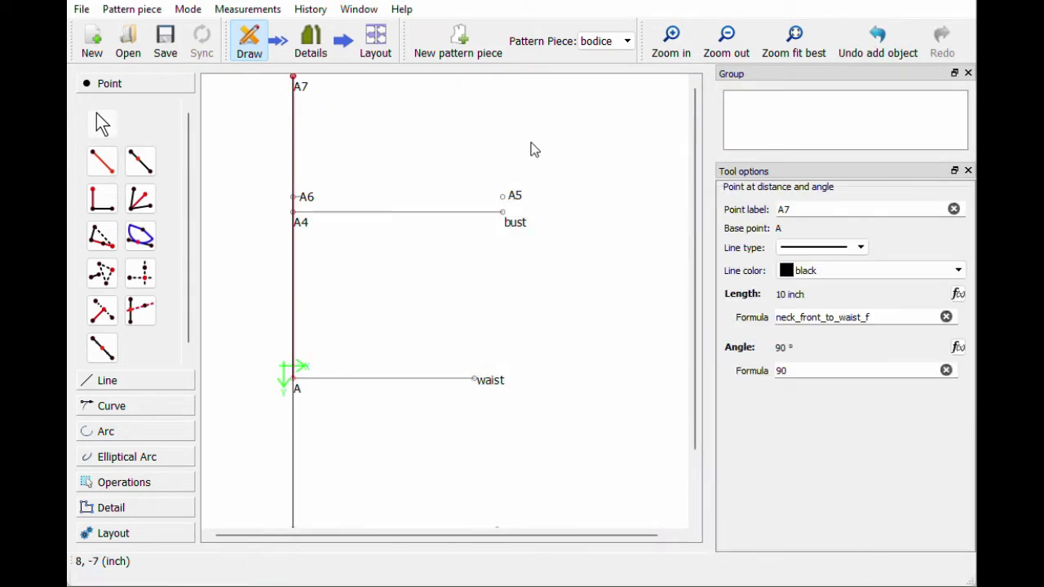
- Rename the new point A7 to neck_front and move its label left of the line
{"action": "scroll", "coordinate": [530, 149], "scroll_direction": "down", "scroll_amount": 2, "text": "ctrl"}
{"action": "scroll", "coordinate": [581, 338], "scroll_direction": "up", "scroll_amount": 1, "text": "ctrl"}
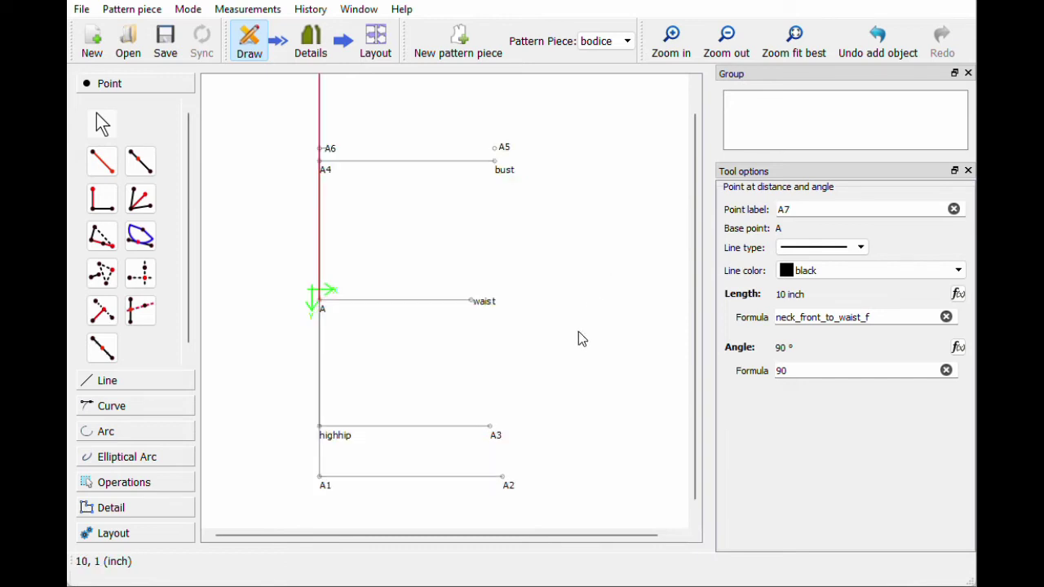
{"action": "scroll", "coordinate": [579, 331], "scroll_direction": "up", "scroll_amount": 1, "text": "ctrl"}
{"action": "scroll", "coordinate": [579, 332], "scroll_direction": "up", "scroll_amount": 2}
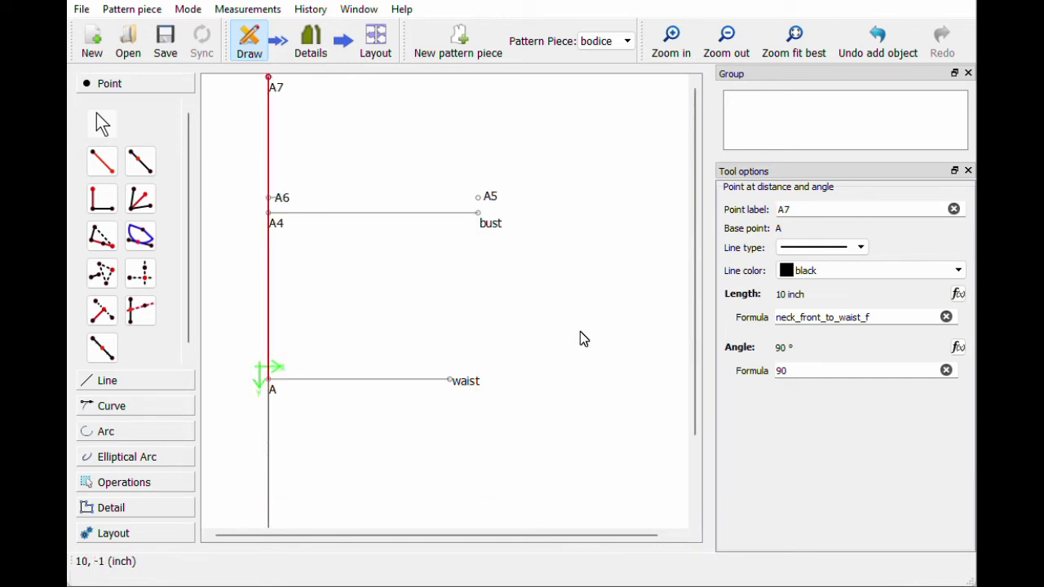
{"action": "scroll", "coordinate": [578, 330], "scroll_direction": "up", "scroll_amount": 1, "text": "ctrl"}
{"action": "scroll", "coordinate": [579, 331], "scroll_direction": "down", "scroll_amount": 2, "text": "ctrl"}
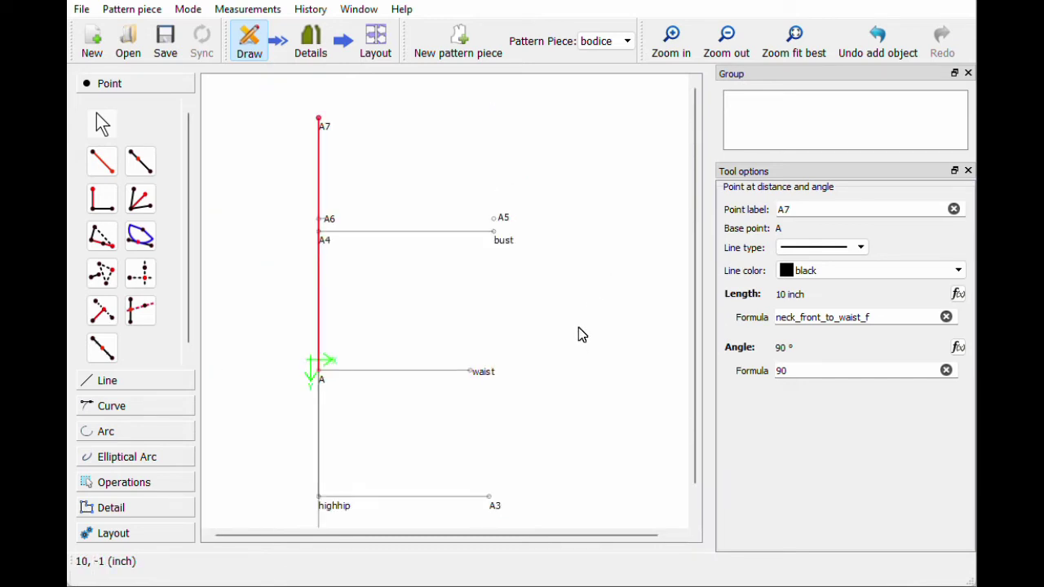
{"action": "left_click_drag", "start_coordinate": [332, 132], "coordinate": [335, 130]}
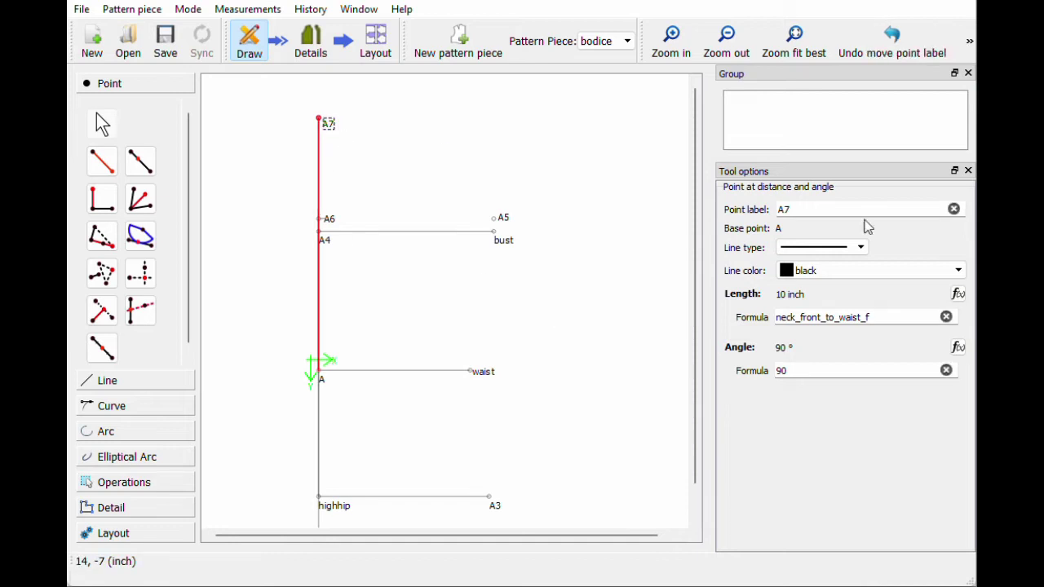
{"action": "left_click", "coordinate": [954, 209]}
{"action": "type", "text": "neck_f"}
{"action": "type", "text": "ront"}
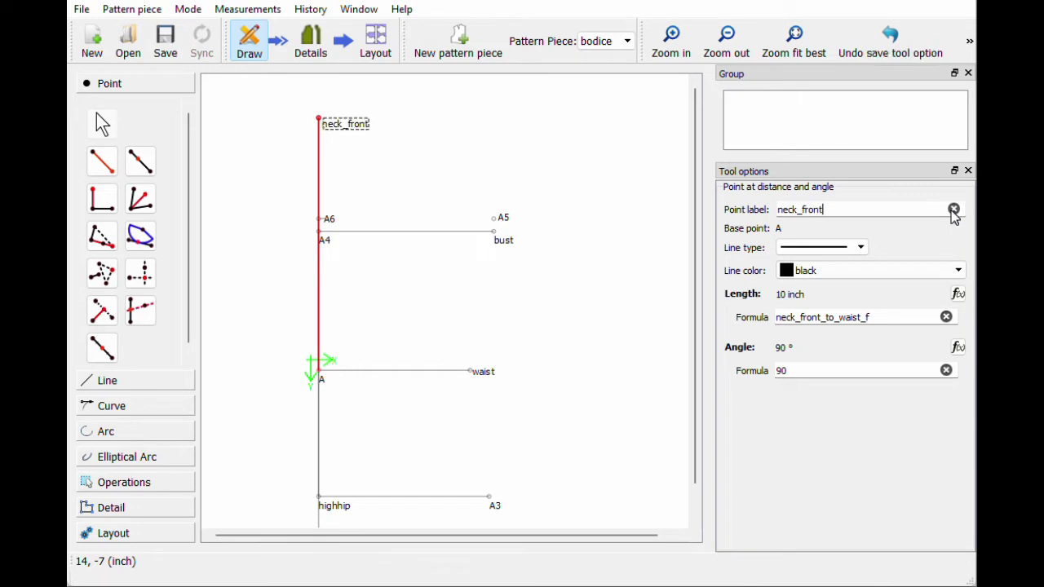
{"action": "left_click_drag", "start_coordinate": [357, 129], "coordinate": [333, 135]}
{"action": "key", "text": "Return"}
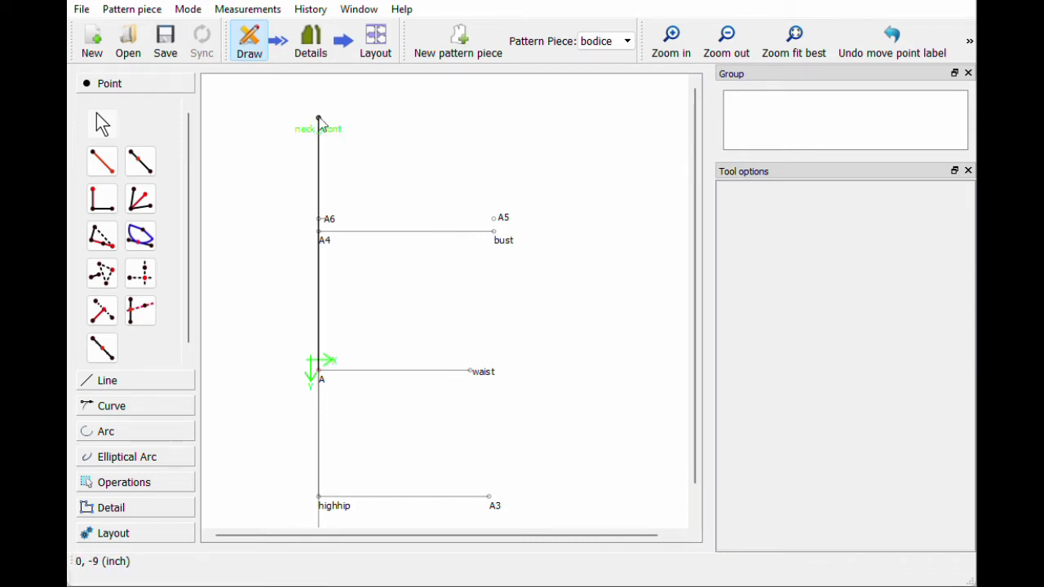
- Place A7 at angle 0 from neck_front with length neck_width/2 (1.75 in), label beside it
{"action": "left_click", "coordinate": [102, 162]}
{"action": "left_click", "coordinate": [324, 127]}
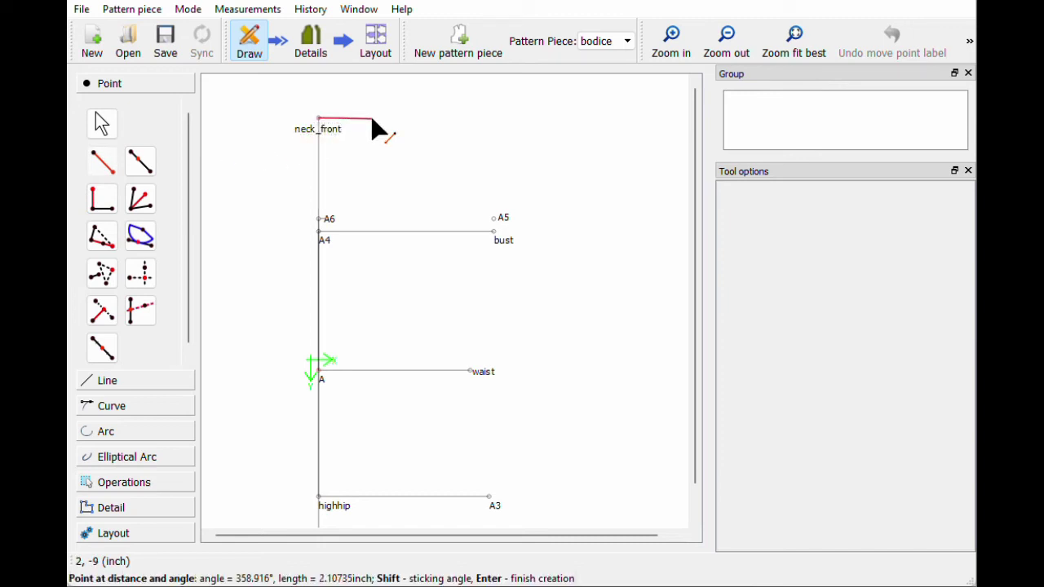
{"action": "left_click", "coordinate": [372, 120]}
{"action": "type", "text": "0"}
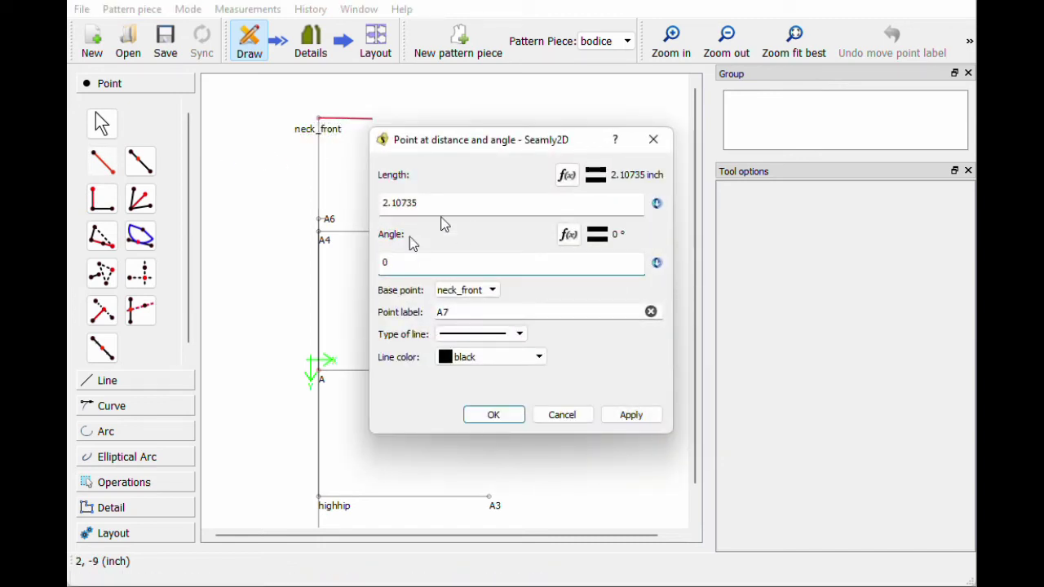
{"action": "left_click", "coordinate": [568, 174]}
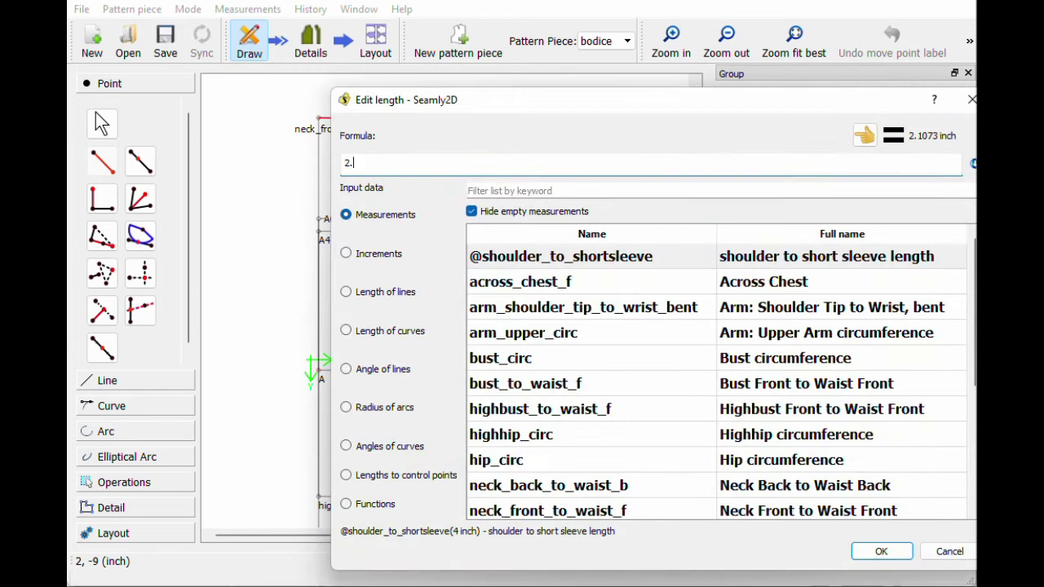
{"action": "key", "text": "BackSpace"}
{"action": "key", "text": "BackSpace"}
{"action": "left_click", "coordinate": [509, 191]}
{"action": "type", "text": "neck"}
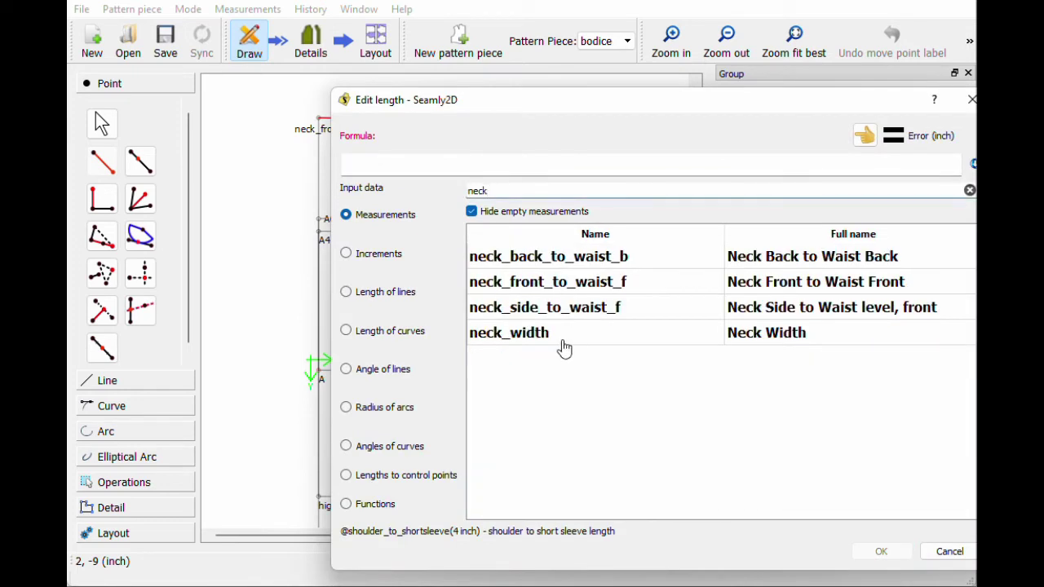
{"action": "double_click", "coordinate": [562, 335]}
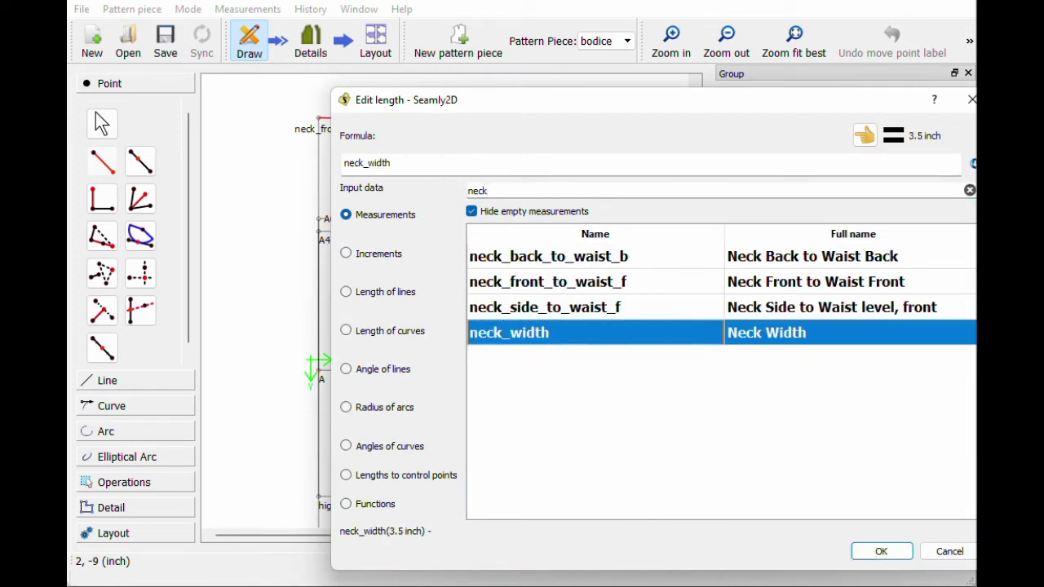
{"action": "type", "text": "/2"}
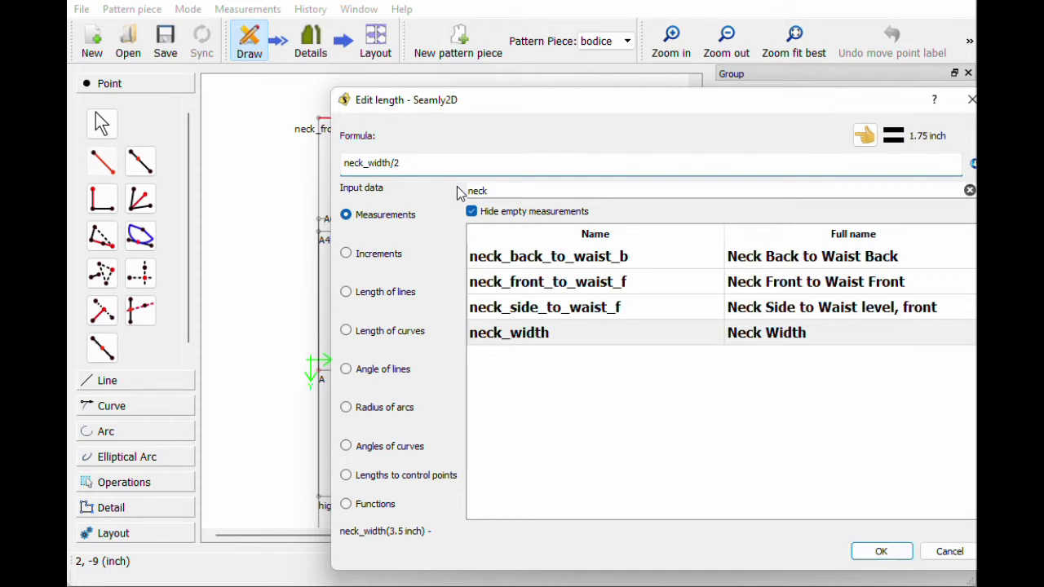
{"action": "left_click", "coordinate": [907, 563]}
{"action": "left_click", "coordinate": [491, 416]}
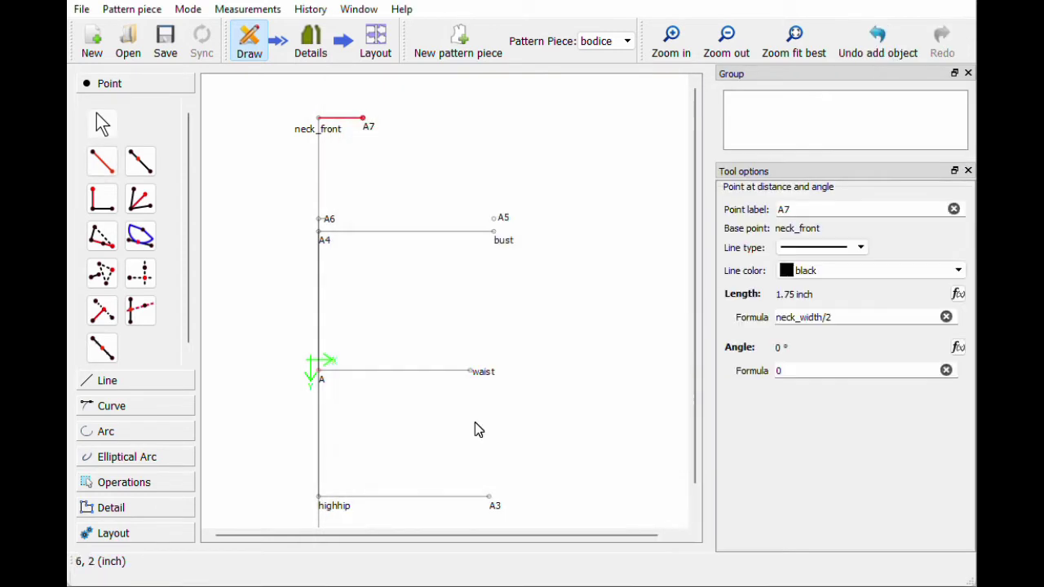
{"action": "left_click_drag", "start_coordinate": [372, 133], "coordinate": [366, 135]}
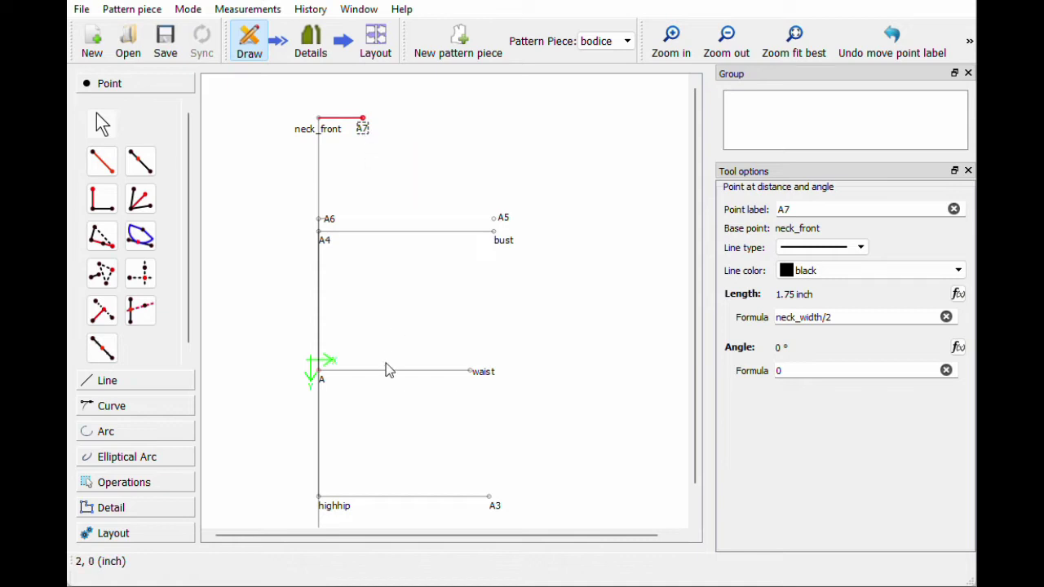
- Create A8 on the waist line, taking X from A7 and Y from A
{"action": "left_click", "coordinate": [142, 279]}
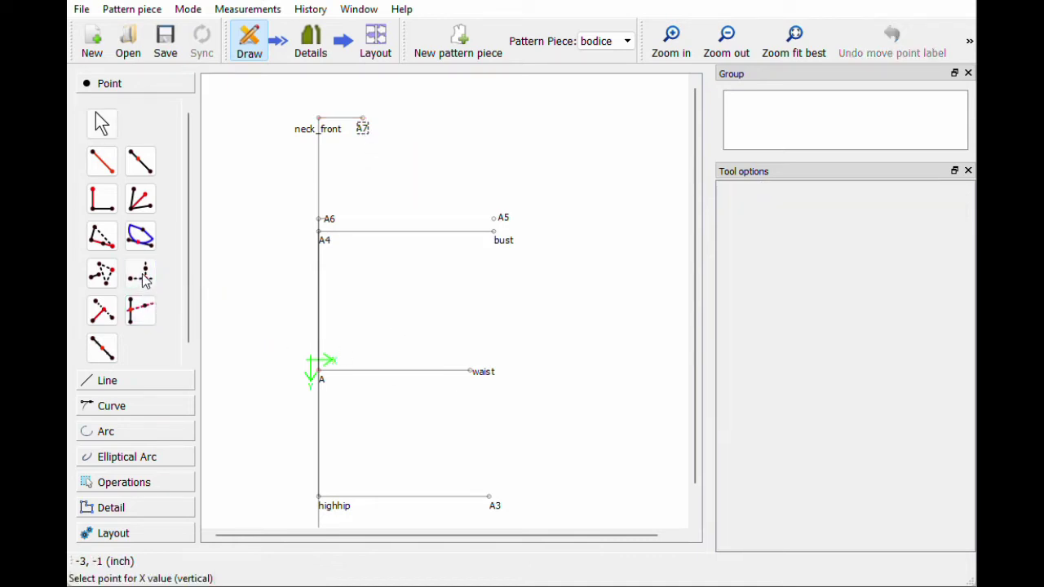
{"action": "left_click", "coordinate": [363, 122]}
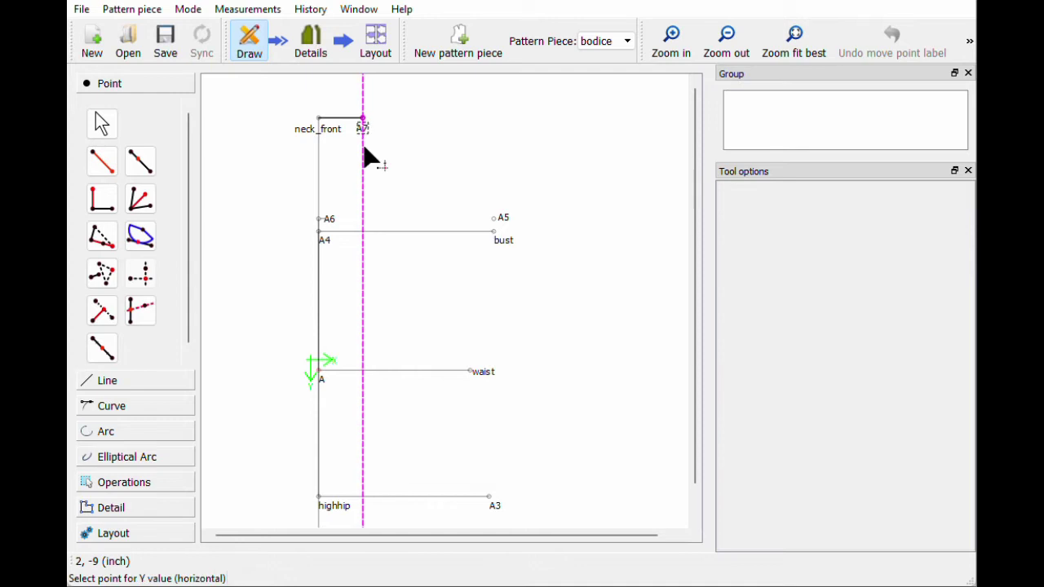
{"action": "left_click", "coordinate": [321, 377]}
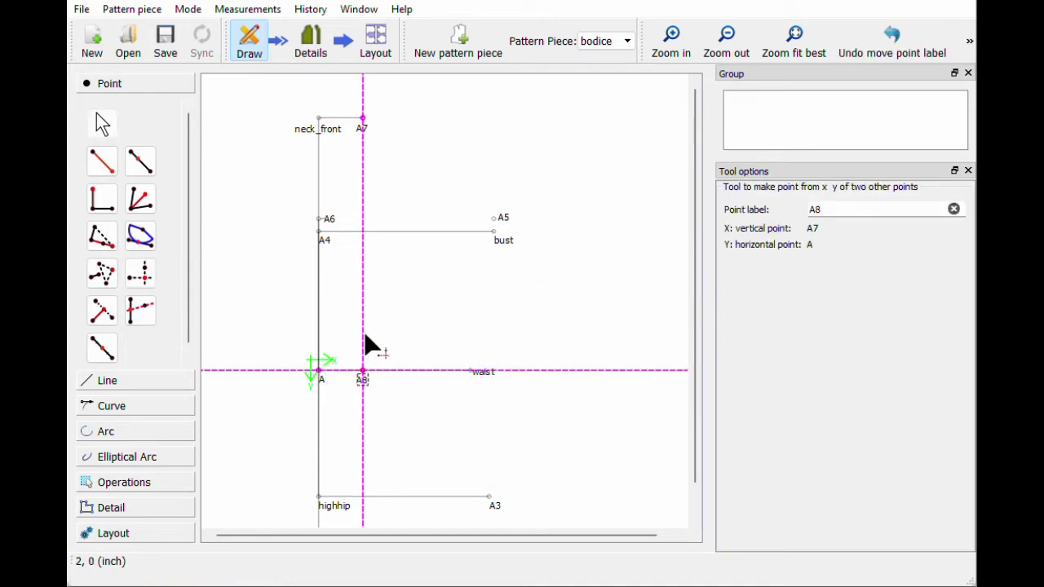
- Place A9 at 90° above A8 with length neck_side_to_waist_f (12 in), label clear of the line
{"action": "left_click", "coordinate": [102, 160]}
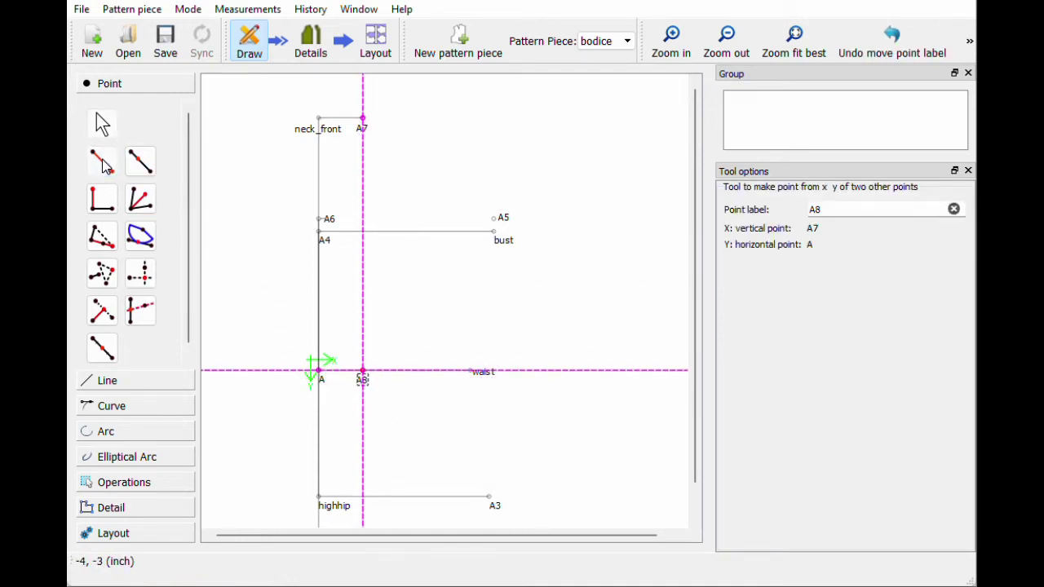
{"action": "left_click", "coordinate": [363, 375]}
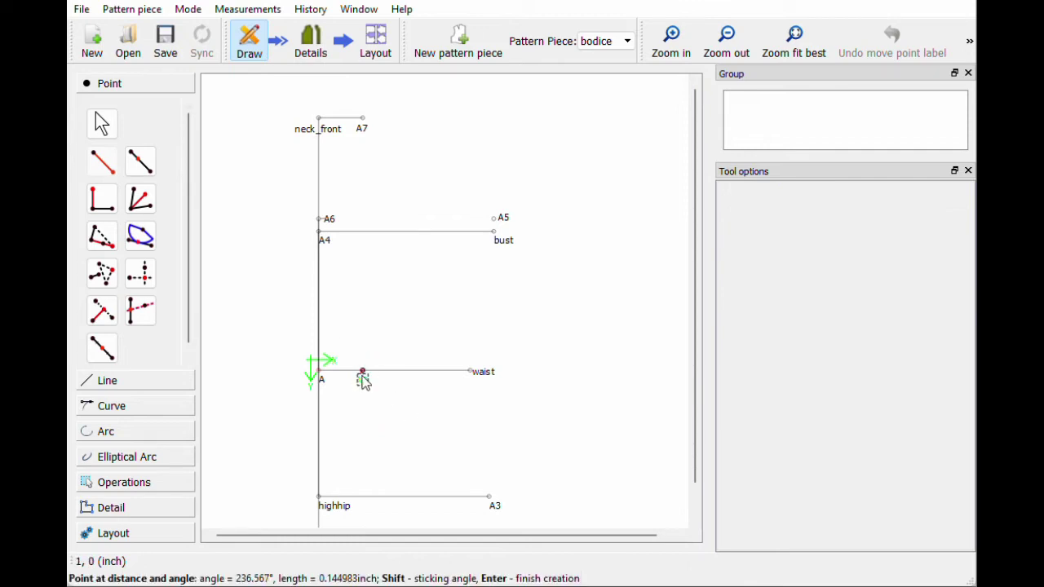
{"action": "left_click", "coordinate": [364, 86]}
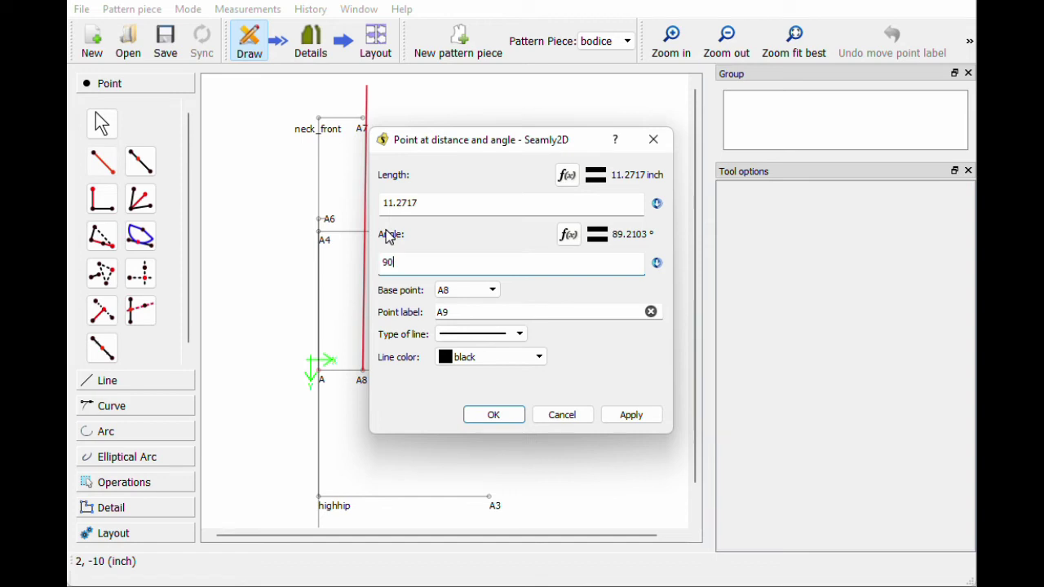
{"action": "left_click", "coordinate": [571, 173]}
{"action": "key", "text": "BackSpace"}
{"action": "key", "text": "BackSpace"}
{"action": "key", "text": "BackSpace"}
{"action": "key", "text": "BackSpace"}
{"action": "key", "text": "BackSpace"}
{"action": "key", "text": "BackSpace"}
{"action": "key", "text": "BackSpace"}
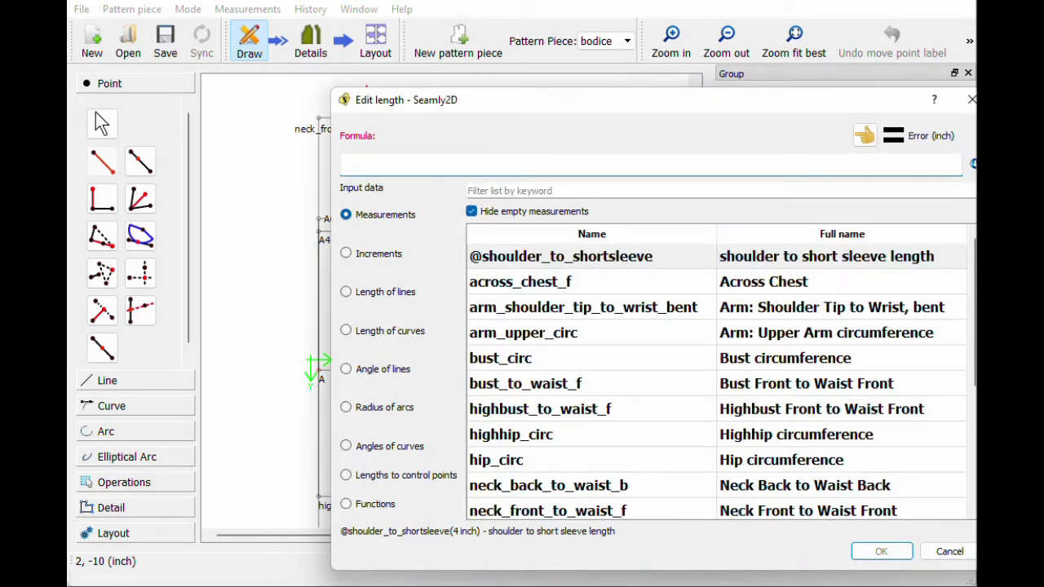
{"action": "key", "text": "Tab"}
{"action": "type", "text": "ne"}
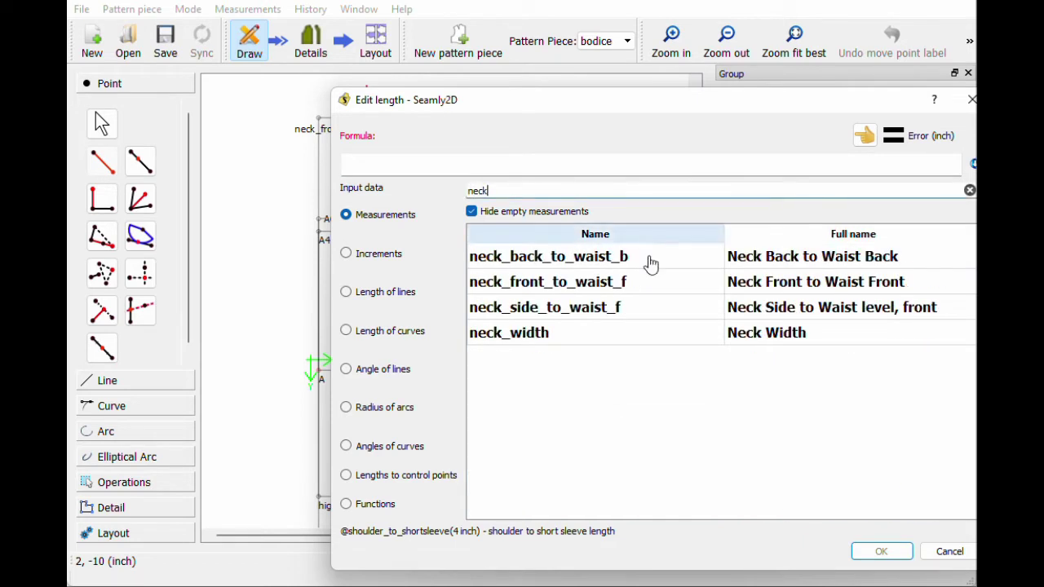
{"action": "double_click", "coordinate": [611, 310]}
{"action": "left_click", "coordinate": [859, 553]}
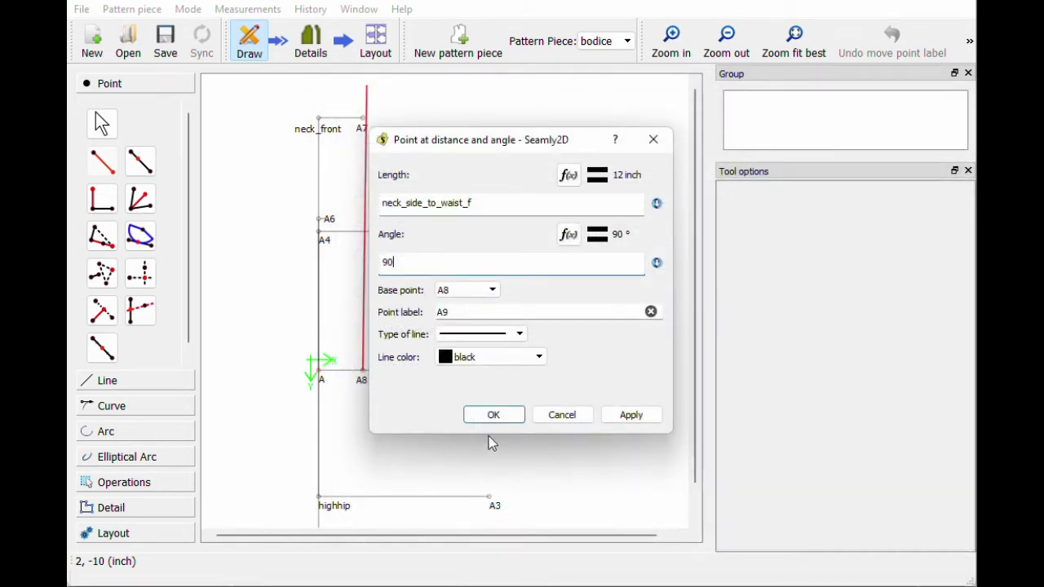
{"action": "left_click", "coordinate": [494, 415]}
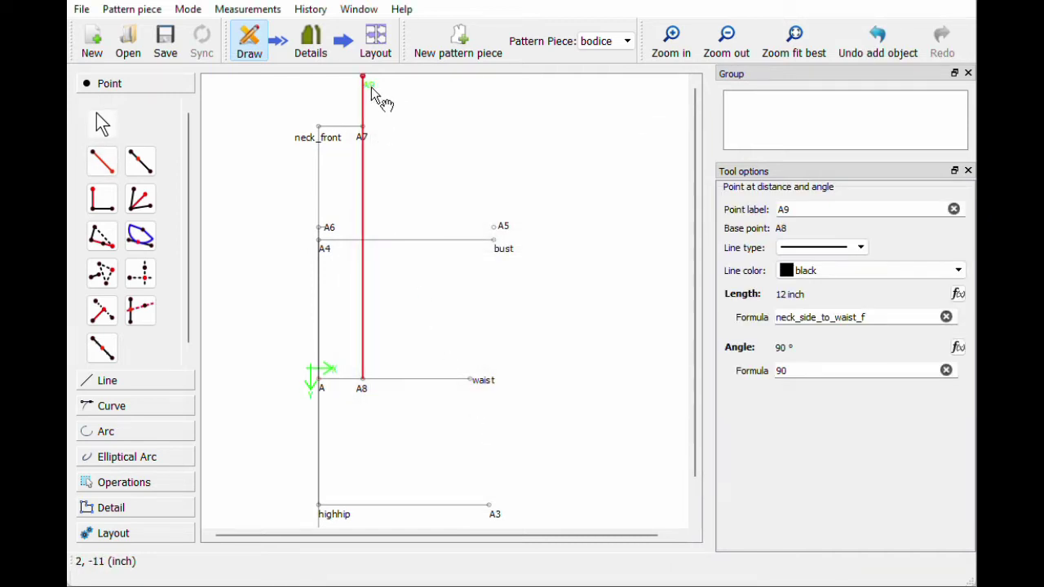
{"action": "left_click_drag", "start_coordinate": [377, 96], "coordinate": [374, 92]}
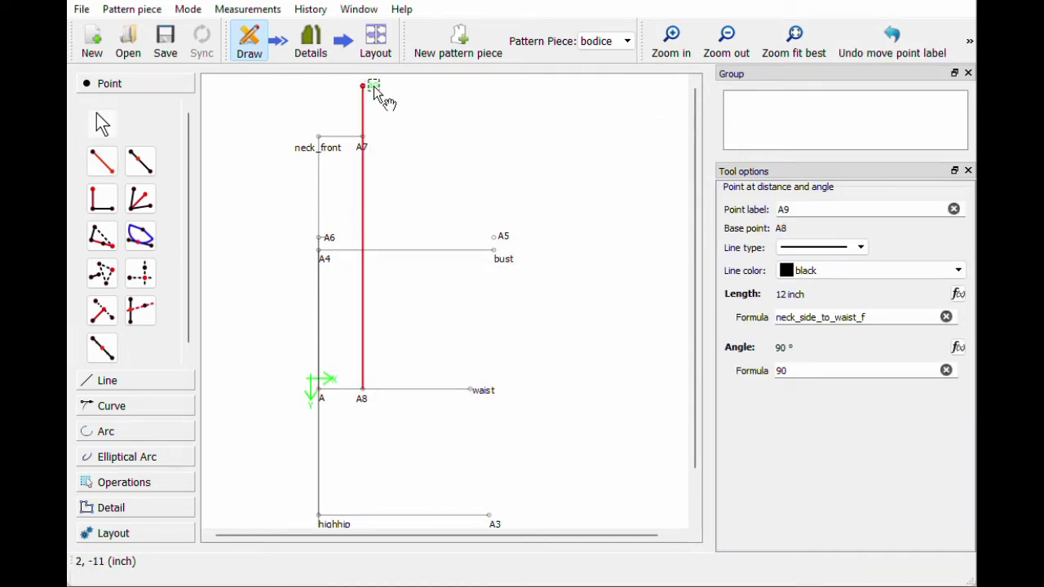
{"action": "key", "text": "Escape"}
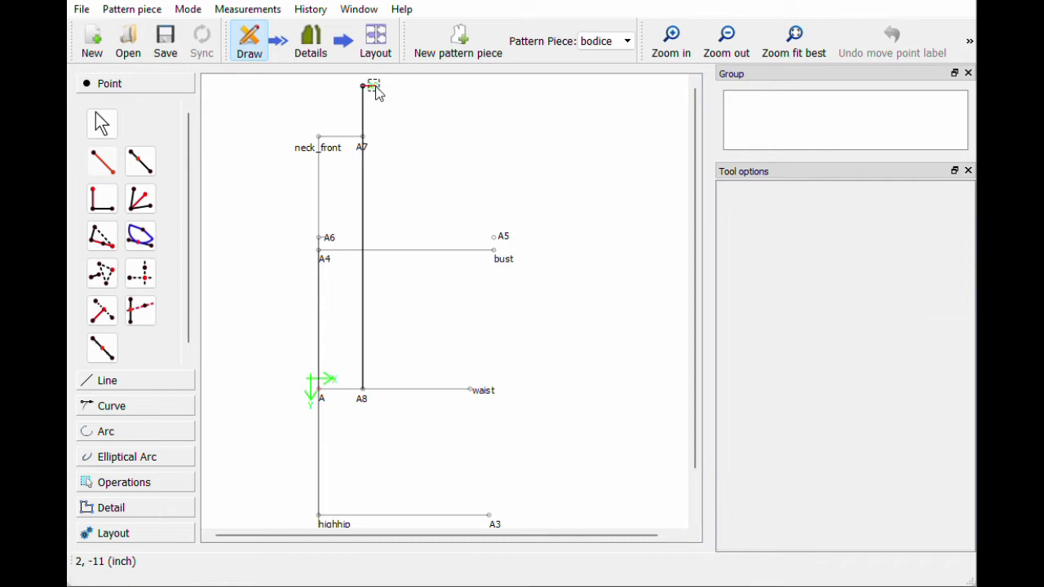
{"action": "left_click", "coordinate": [376, 89]}
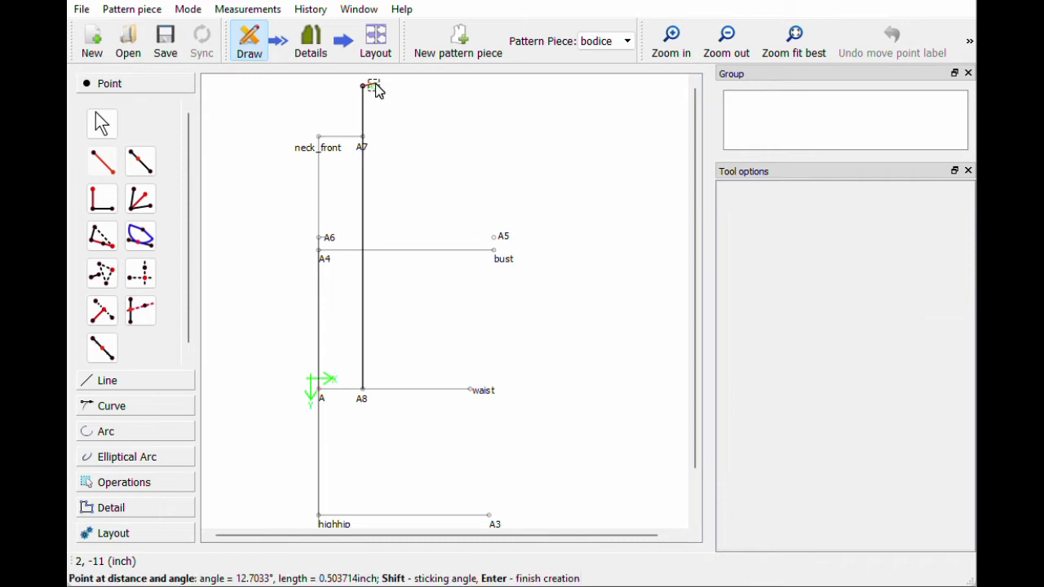
- Place A10 at angle 0 right of A9 with length shoulder_length (4.25 in)
{"action": "left_click", "coordinate": [430, 85]}
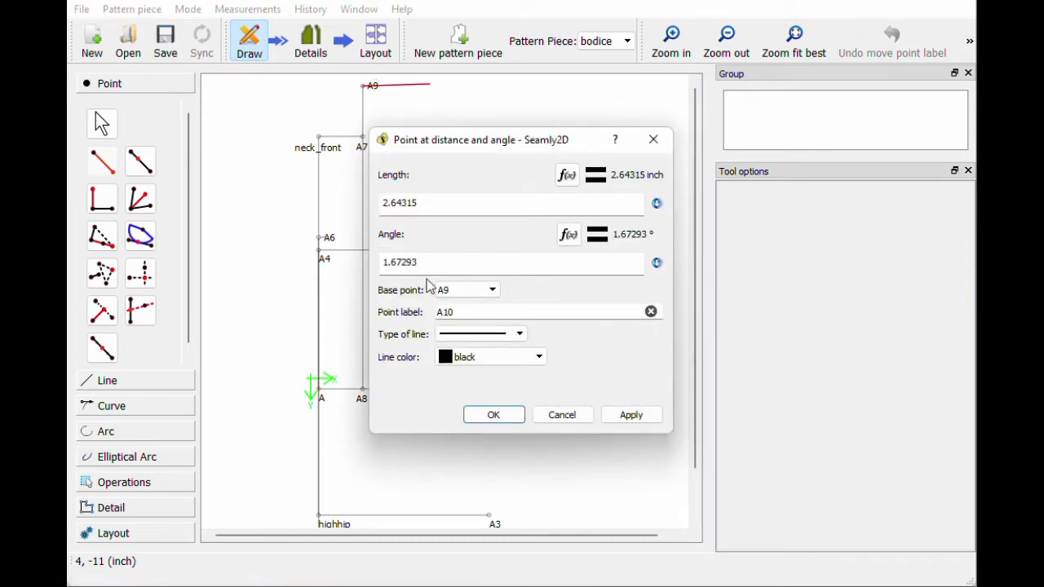
{"action": "double_click", "coordinate": [404, 262]}
{"action": "type", "text": "0"}
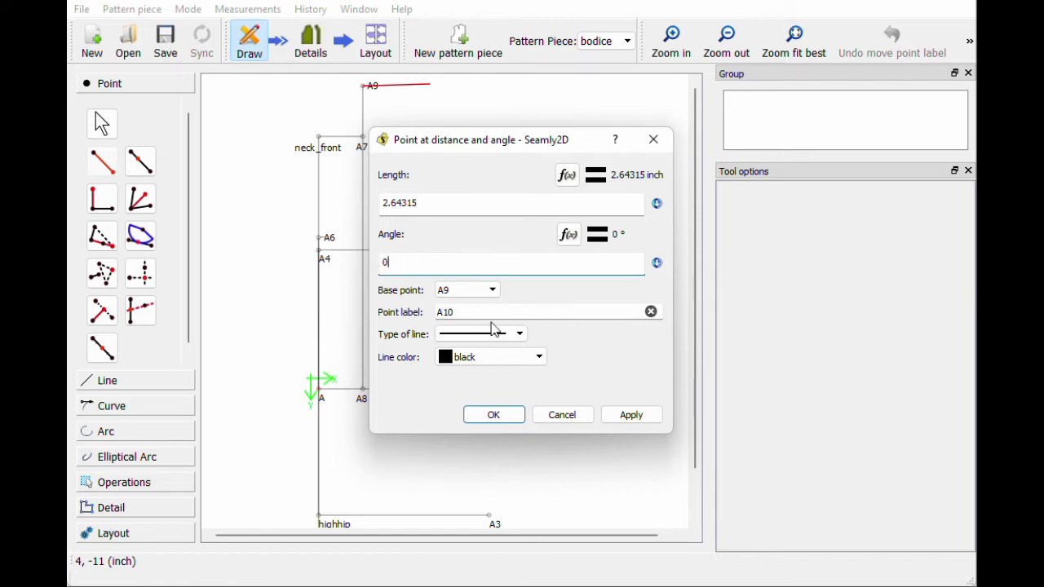
{"action": "left_click", "coordinate": [573, 171]}
{"action": "key", "text": "BackSpace"}
{"action": "key", "text": "BackSpace"}
{"action": "key", "text": "BackSpace"}
{"action": "key", "text": "BackSpace"}
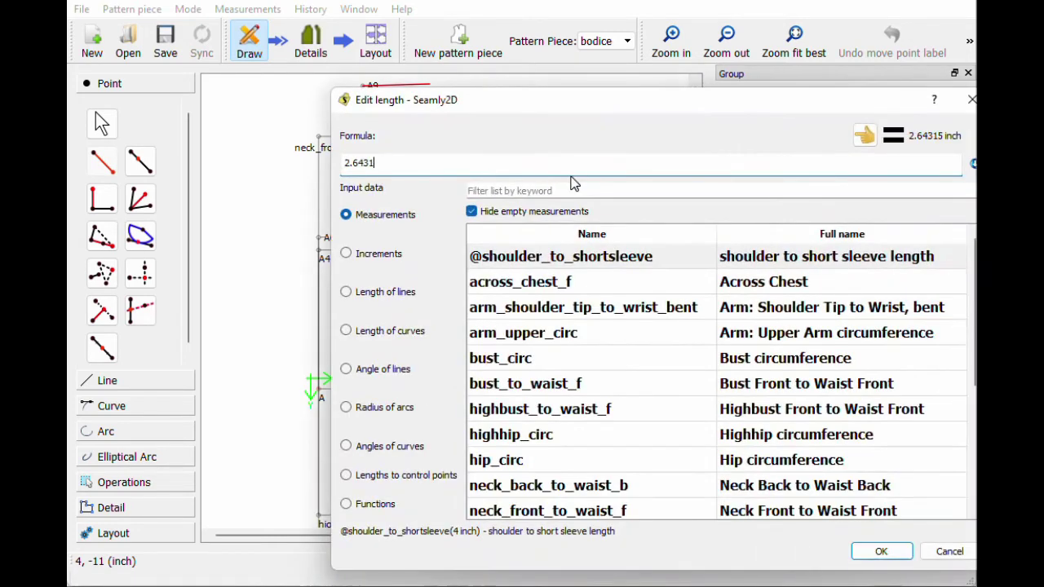
{"action": "key", "text": "BackSpace"}
{"action": "key", "text": "BackSpace"}
{"action": "key", "text": "BackSpace"}
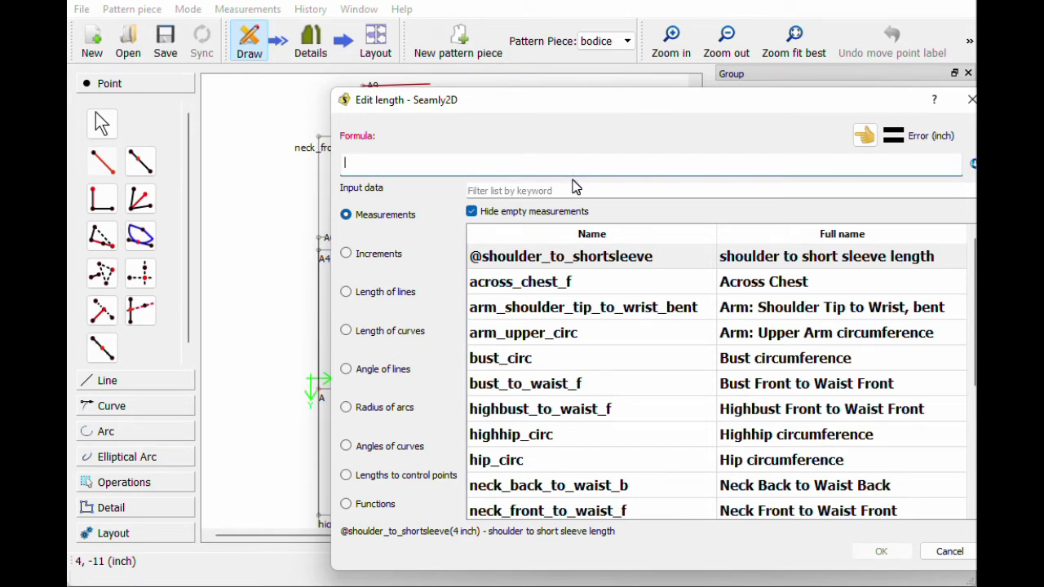
{"action": "left_click", "coordinate": [571, 191]}
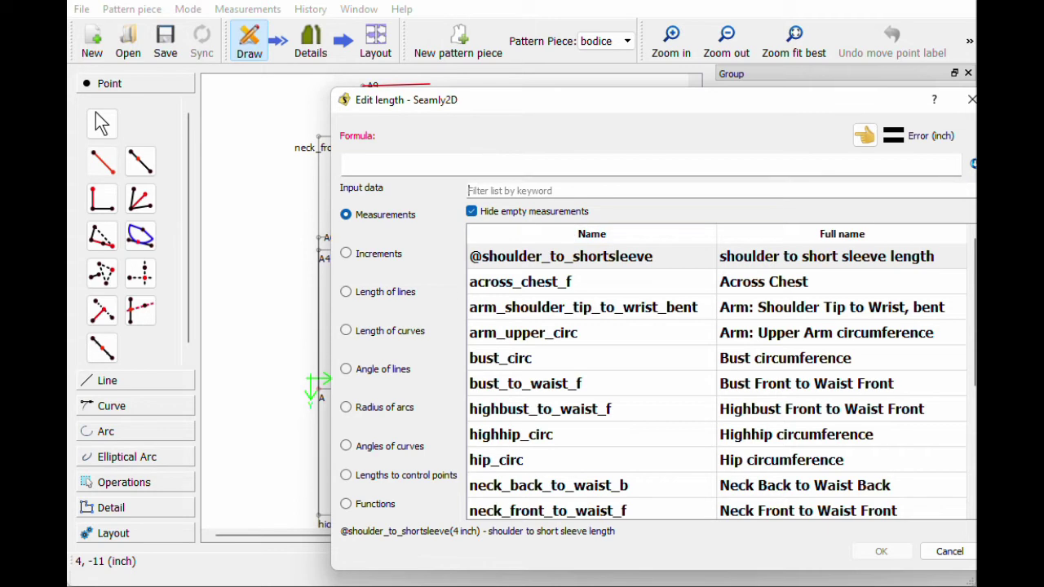
{"action": "type", "text": "shoul"}
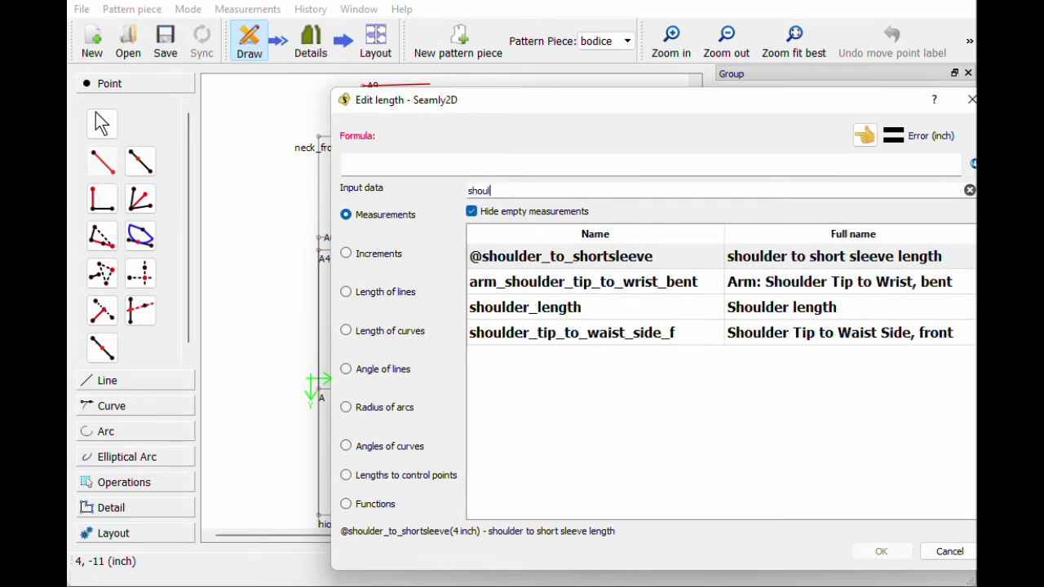
{"action": "double_click", "coordinate": [574, 309]}
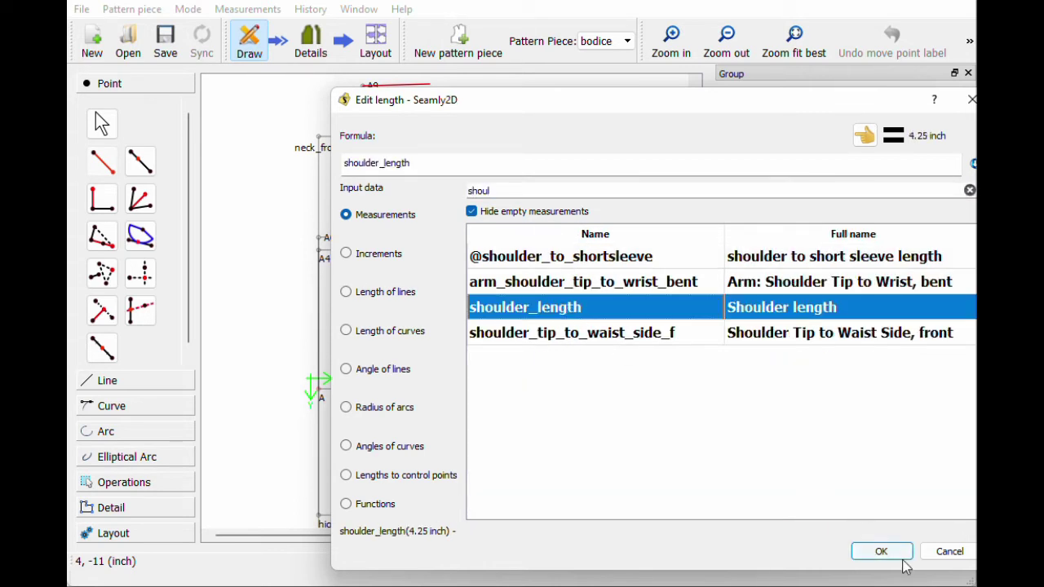
{"action": "left_click", "coordinate": [904, 559]}
{"action": "left_click", "coordinate": [492, 414]}
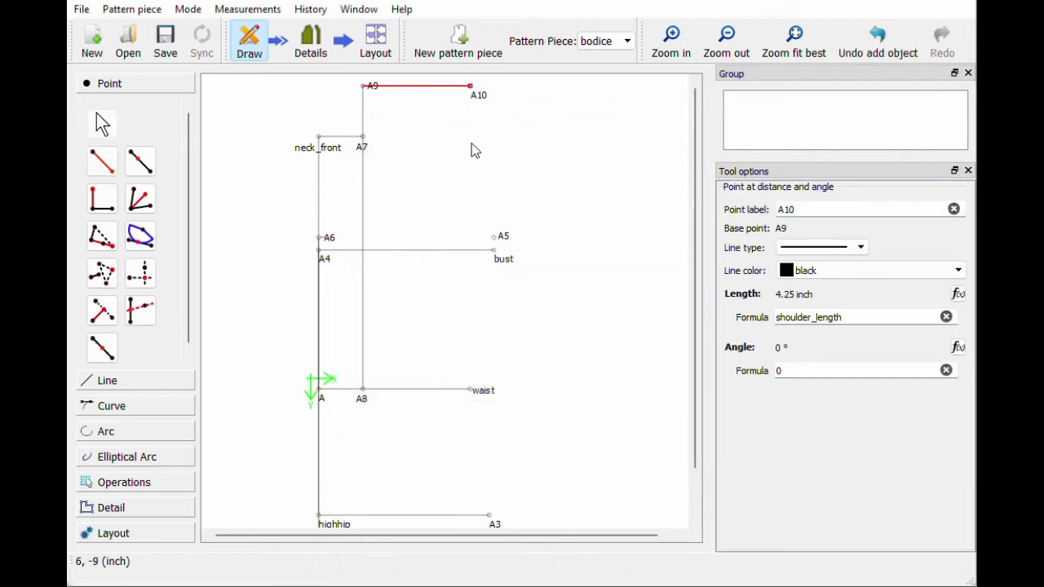
- Create A11 from A10's X and A's Y, keeping the A10, A11 and waist labels readable
{"action": "left_click_drag", "start_coordinate": [484, 98], "coordinate": [483, 90]}
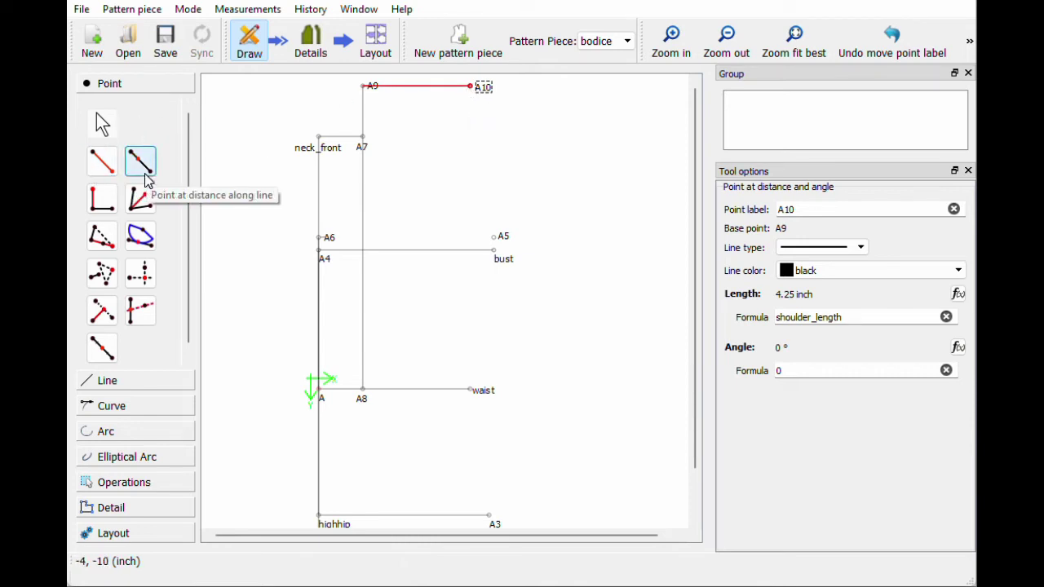
{"action": "scroll", "coordinate": [139, 164], "scroll_direction": "down", "scroll_amount": 1}
{"action": "left_click", "coordinate": [140, 271]}
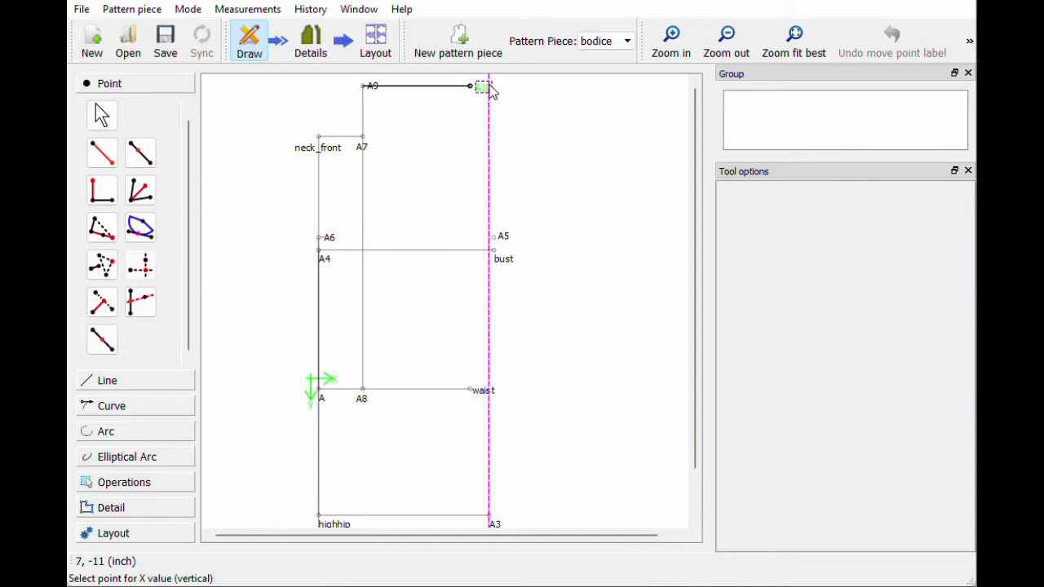
{"action": "left_click", "coordinate": [470, 85]}
{"action": "left_click", "coordinate": [319, 389]}
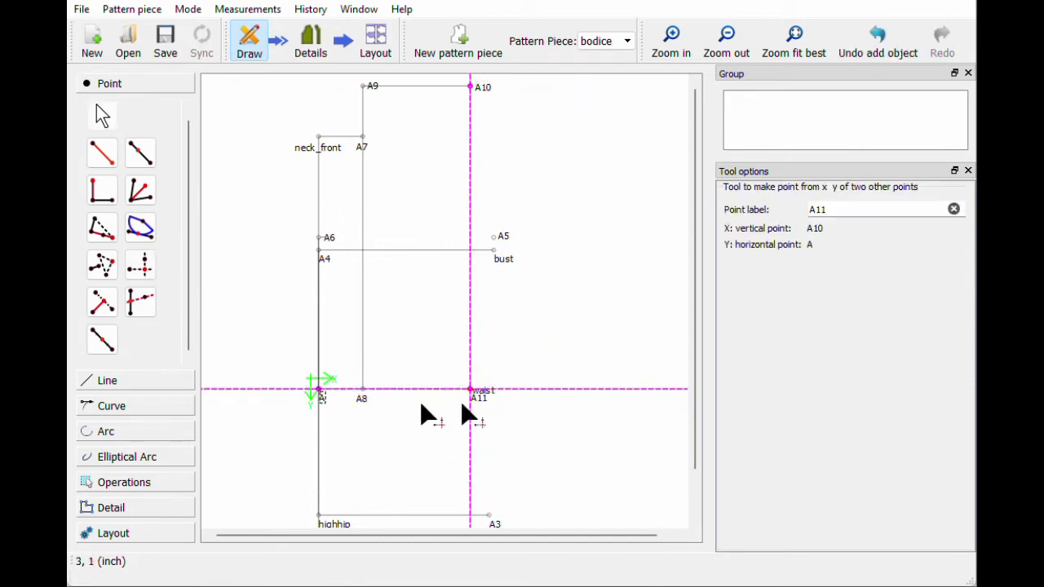
{"action": "left_click_drag", "start_coordinate": [481, 405], "coordinate": [465, 406]}
{"action": "left_click", "coordinate": [495, 410]}
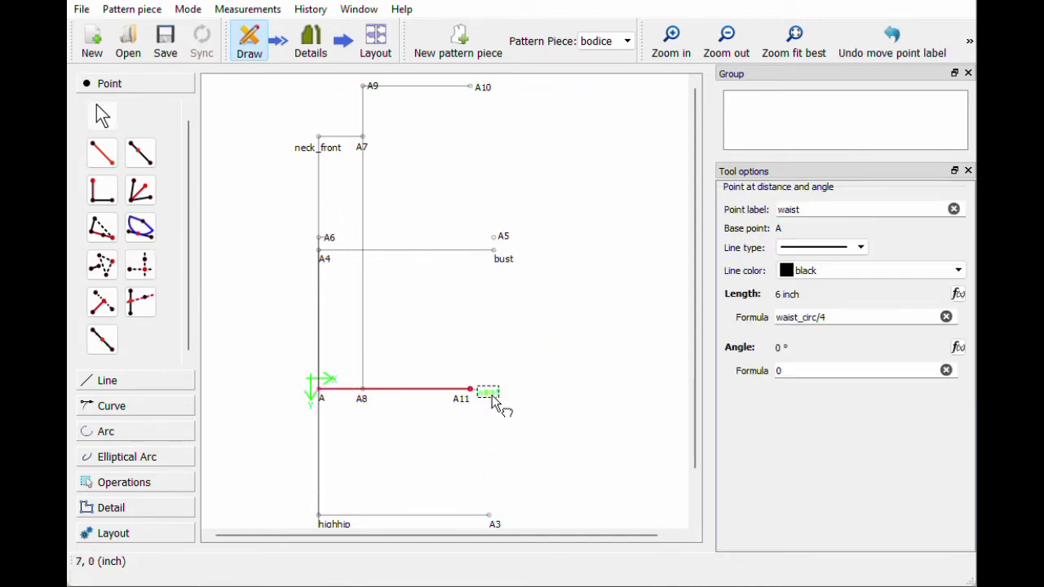
{"action": "left_click", "coordinate": [467, 408]}
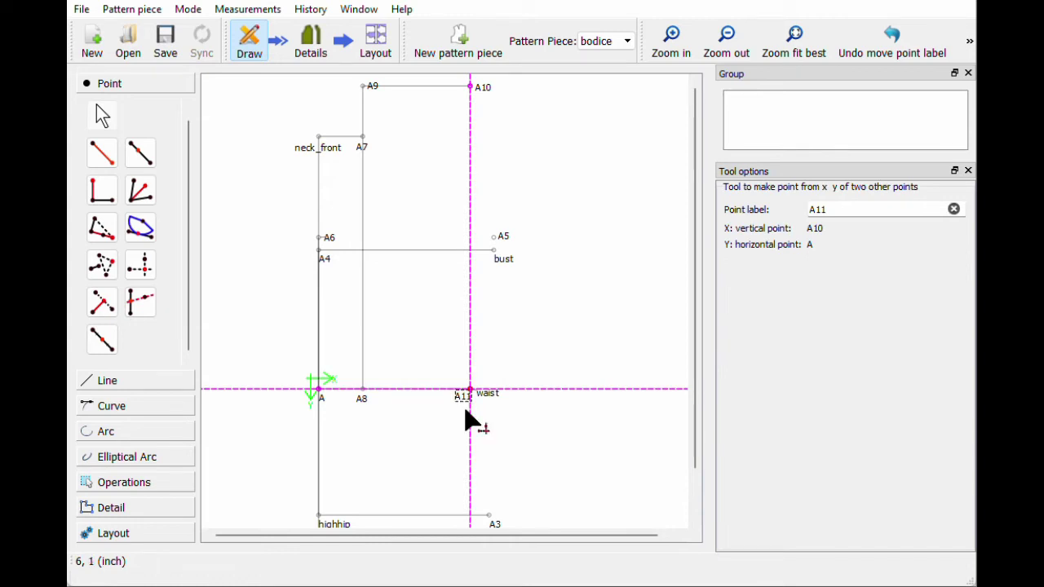
{"action": "key", "text": "Escape"}
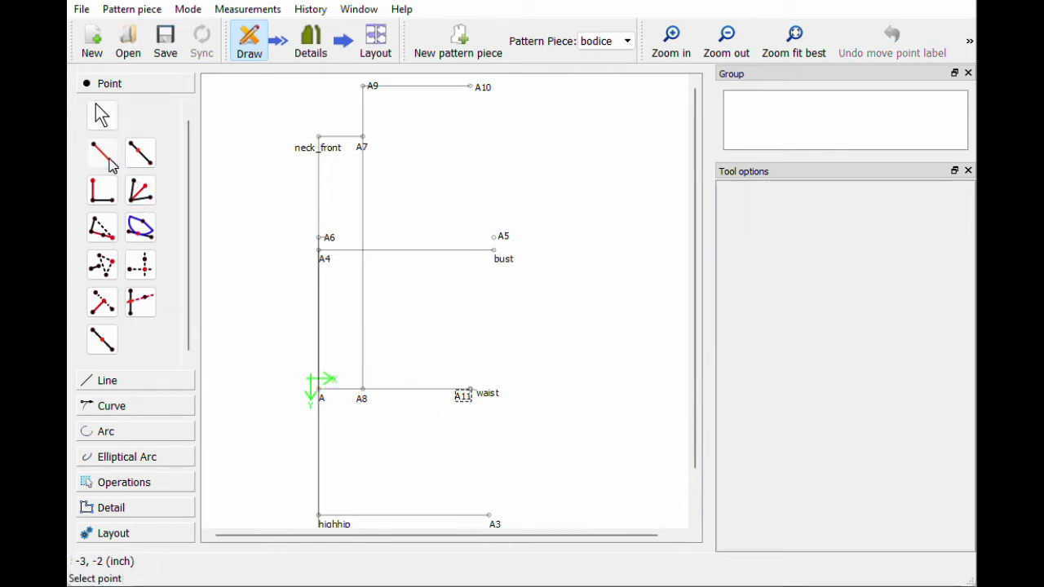
- Place A12 at 90° above A11 with length shoulder_tip_to_waist_side_f (10.5 in), label beside it
{"action": "left_click", "coordinate": [469, 391]}
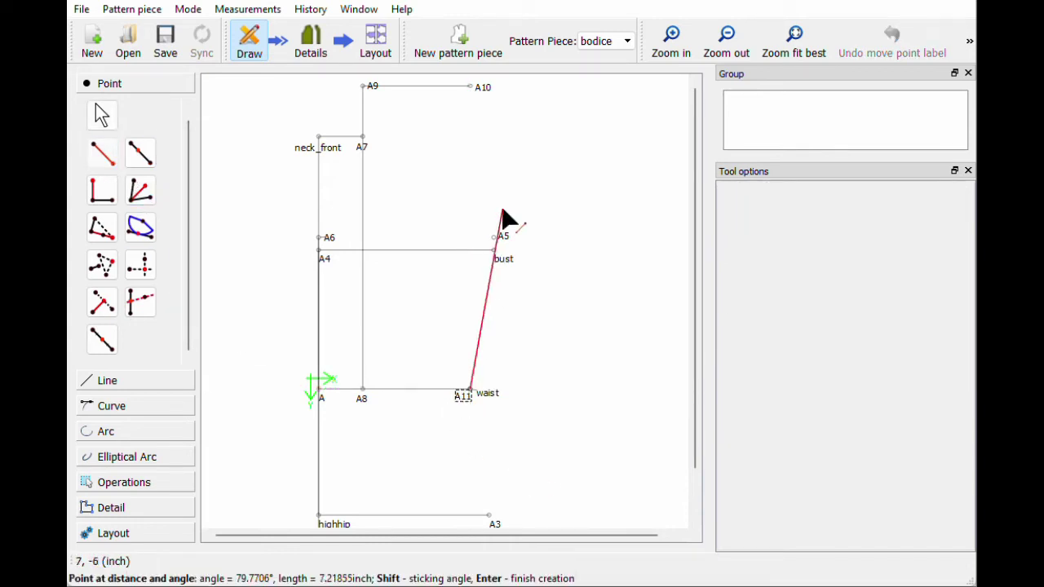
{"action": "left_click", "coordinate": [474, 150]}
{"action": "left_click_drag", "start_coordinate": [419, 262], "coordinate": [346, 272]}
{"action": "type", "text": "90"}
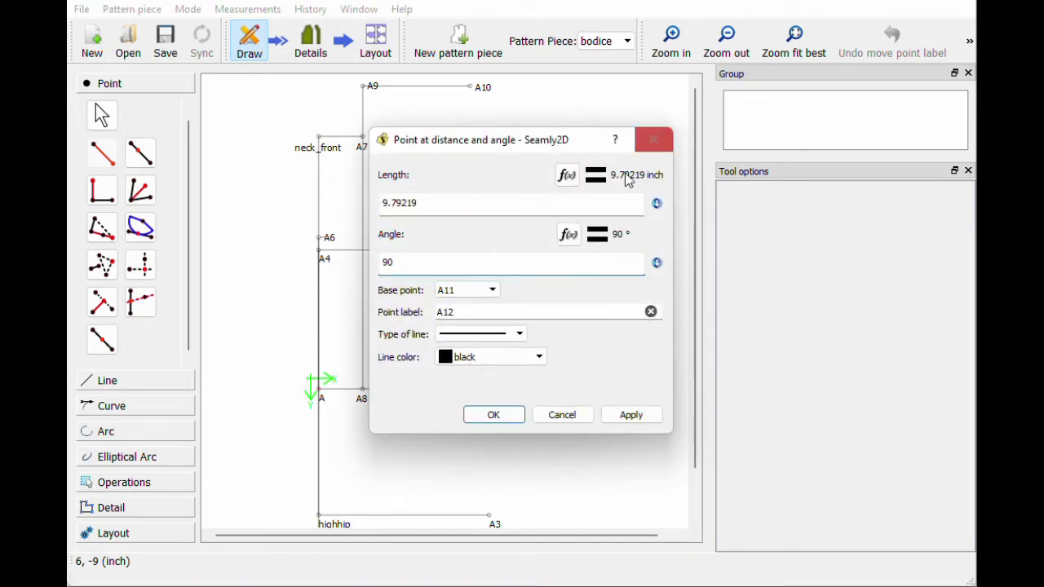
{"action": "left_click", "coordinate": [568, 175]}
{"action": "key", "text": "ctrl+a"}
{"action": "key", "text": "BackSpace"}
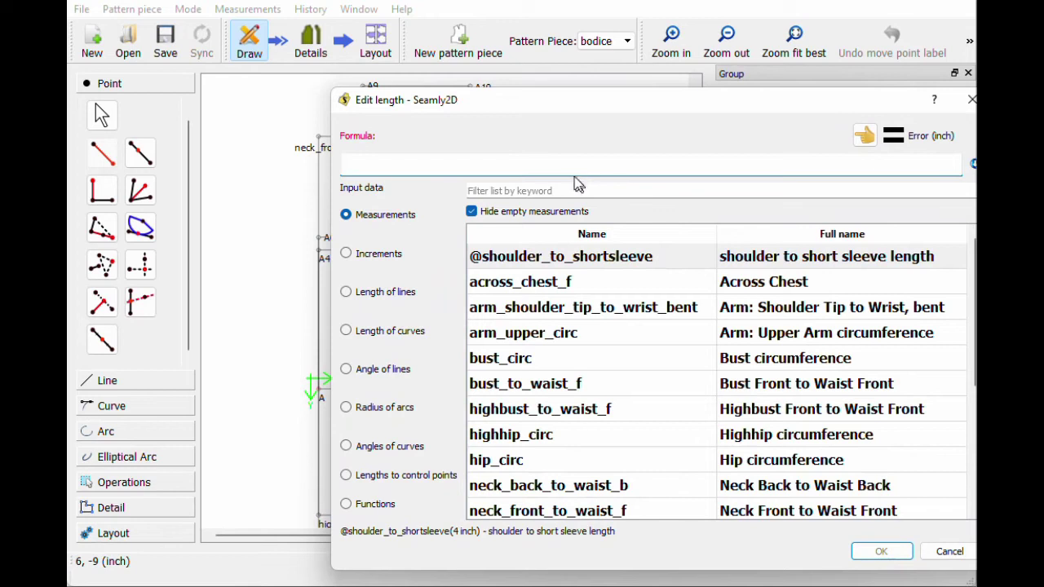
{"action": "left_click", "coordinate": [575, 188]}
{"action": "type", "text": "shoul"}
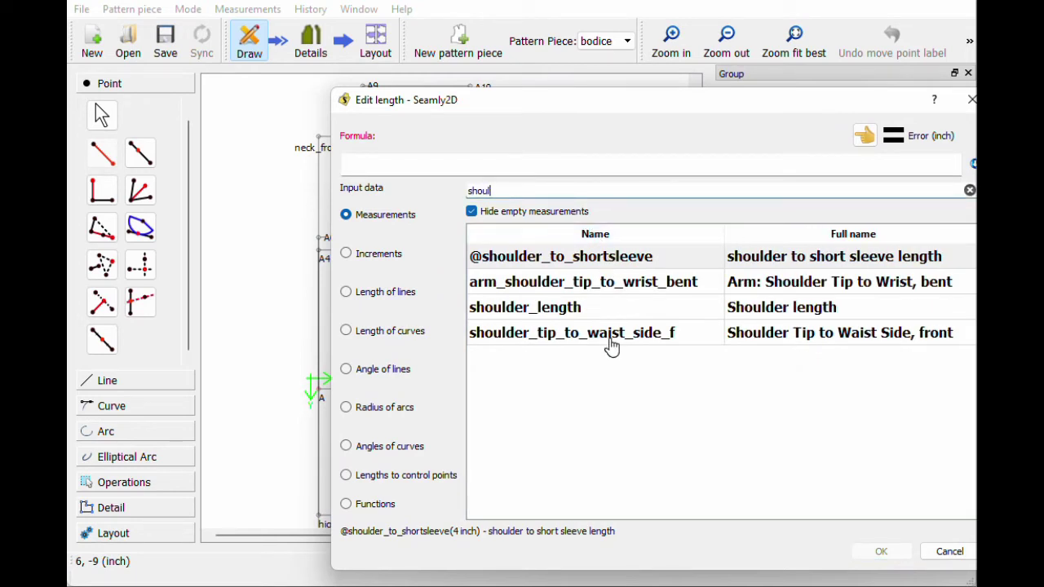
{"action": "double_click", "coordinate": [612, 336]}
{"action": "left_click", "coordinate": [881, 552]}
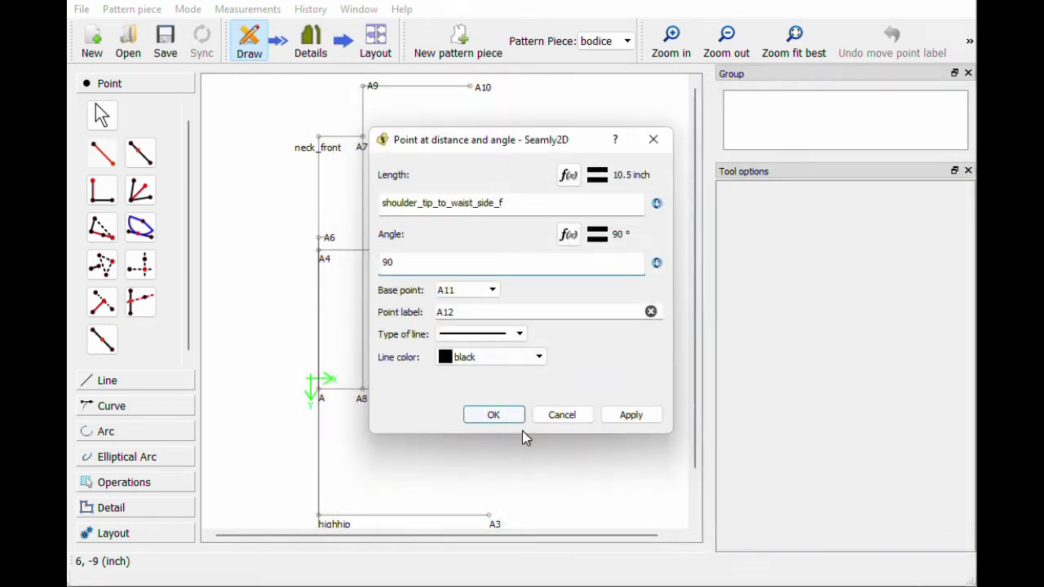
{"action": "left_click", "coordinate": [493, 415]}
{"action": "left_click_drag", "start_coordinate": [479, 134], "coordinate": [483, 140]}
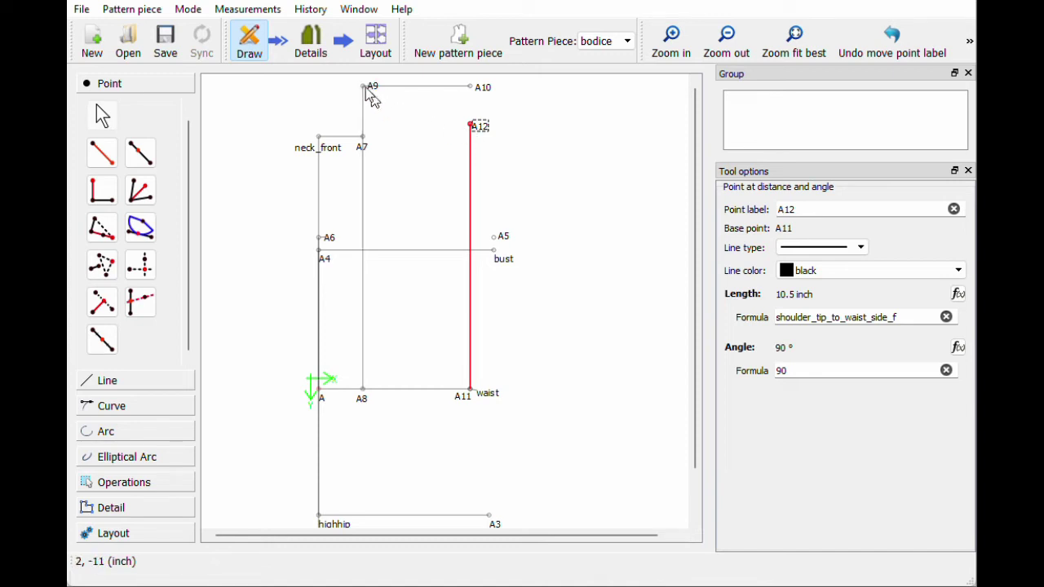
{"action": "left_click", "coordinate": [104, 380]}
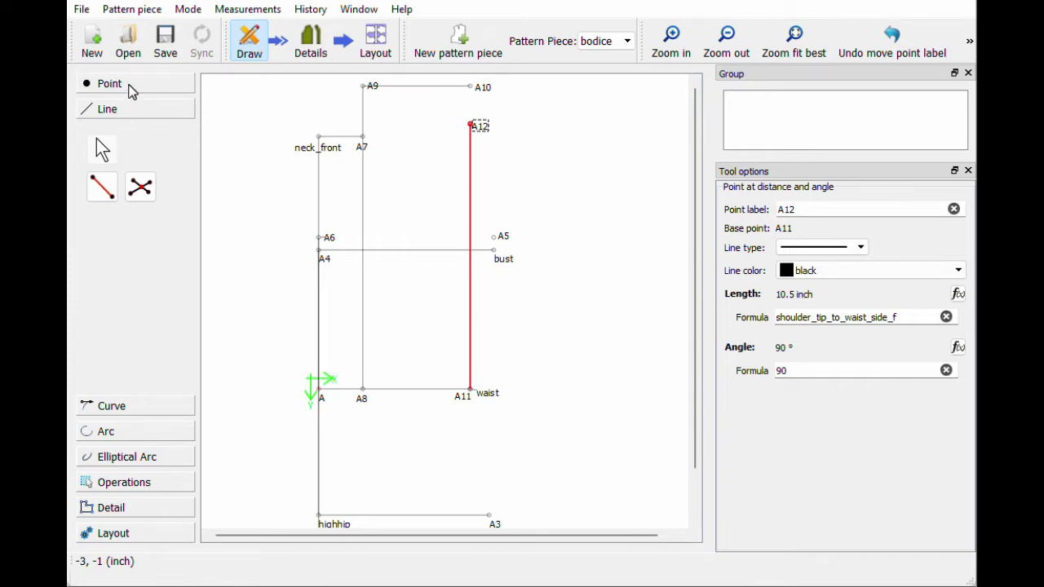
- Draw the shoulder line from A9 to A12 and save the pattern file
{"action": "left_click", "coordinate": [130, 86]}
{"action": "left_click", "coordinate": [121, 380]}
{"action": "left_click", "coordinate": [102, 188]}
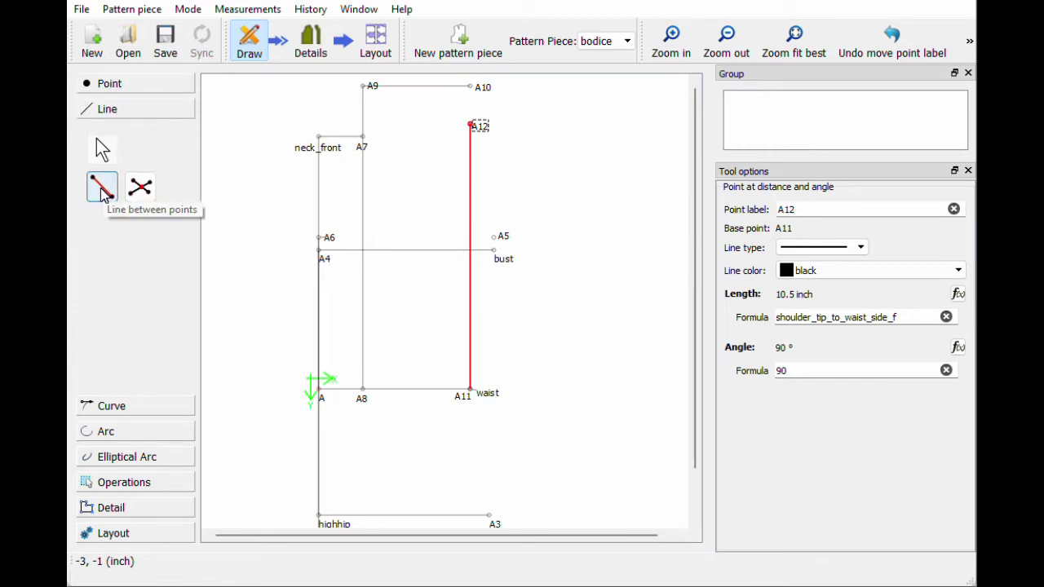
{"action": "left_click", "coordinate": [102, 192]}
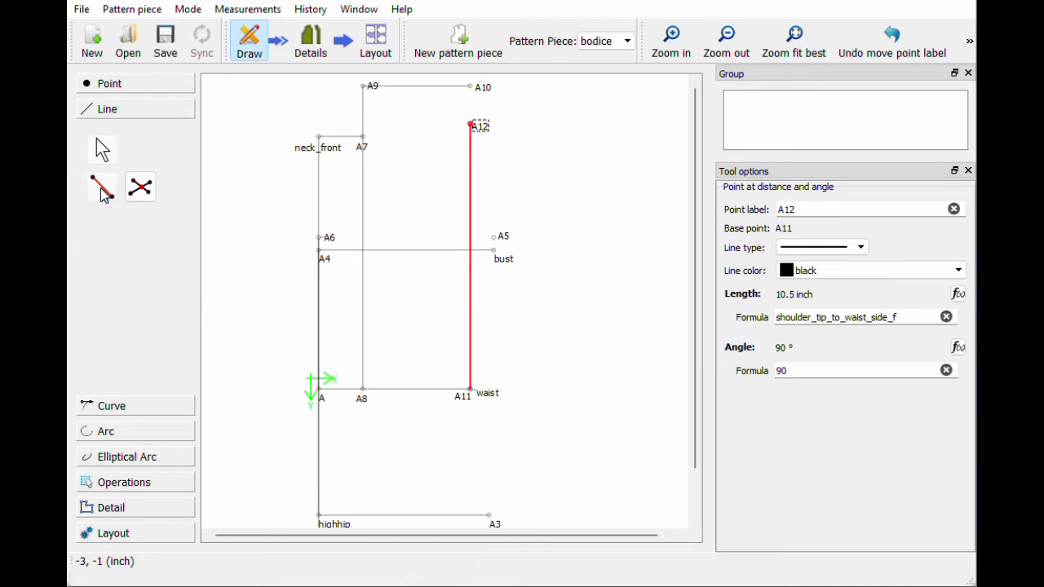
{"action": "left_click", "coordinate": [373, 87]}
{"action": "left_click", "coordinate": [473, 126]}
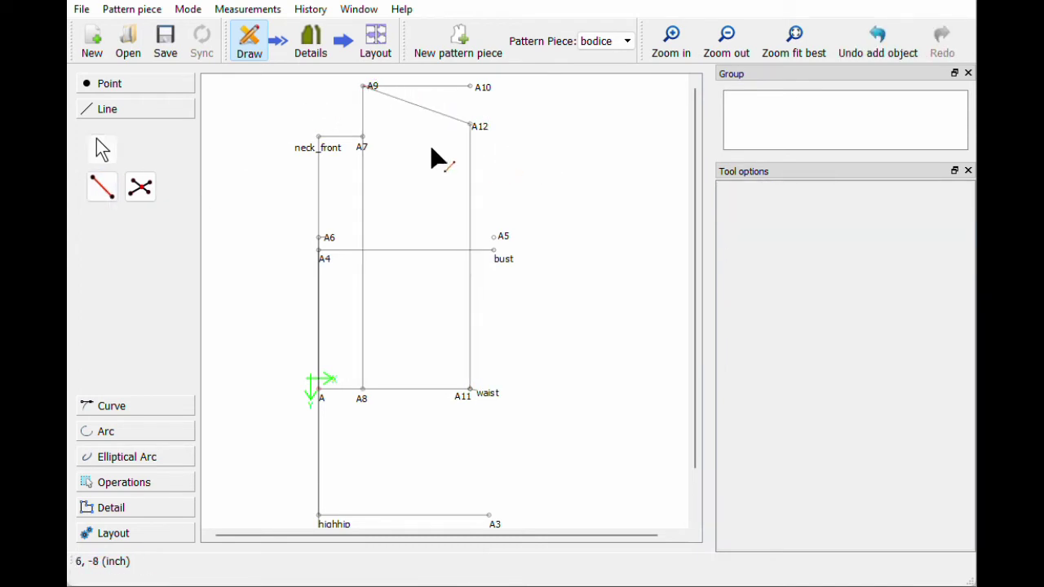
{"action": "left_click", "coordinate": [168, 45]}
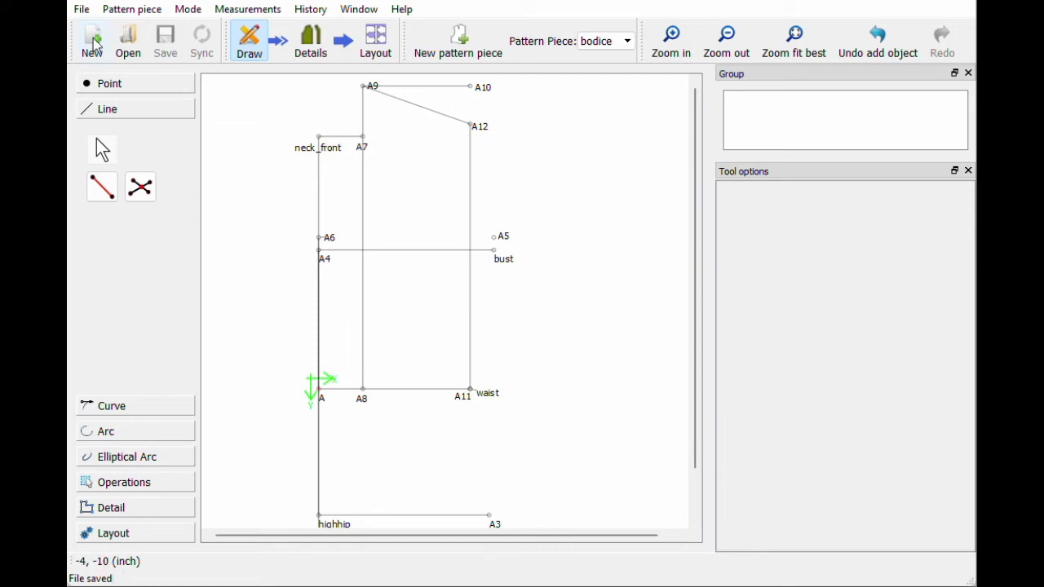
{"action": "left_click", "coordinate": [83, 10]}
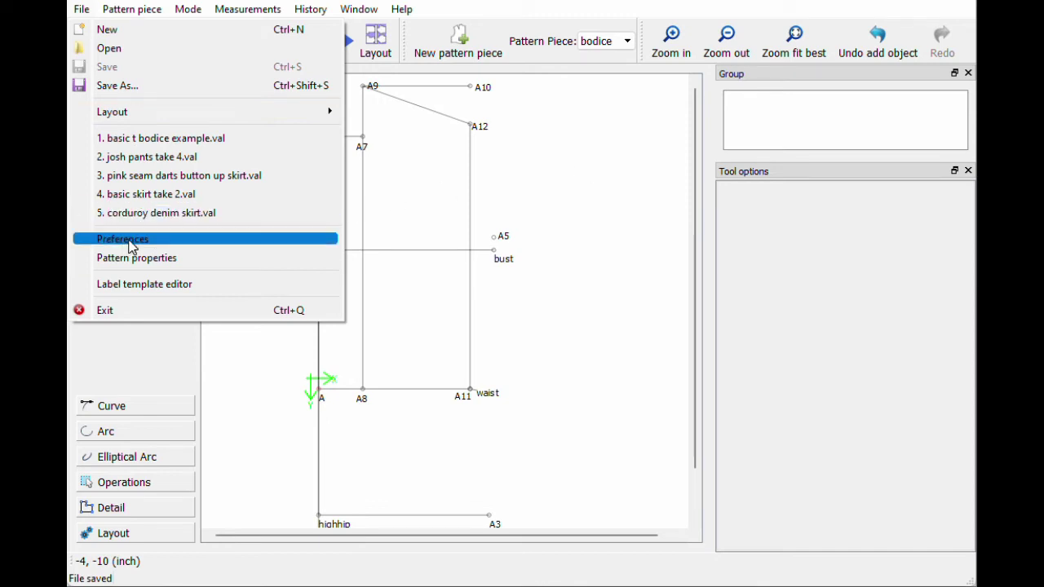
- Close the File menu unused, check the A11–A12 line length, and bring back the point tools
{"action": "left_click", "coordinate": [587, 189]}
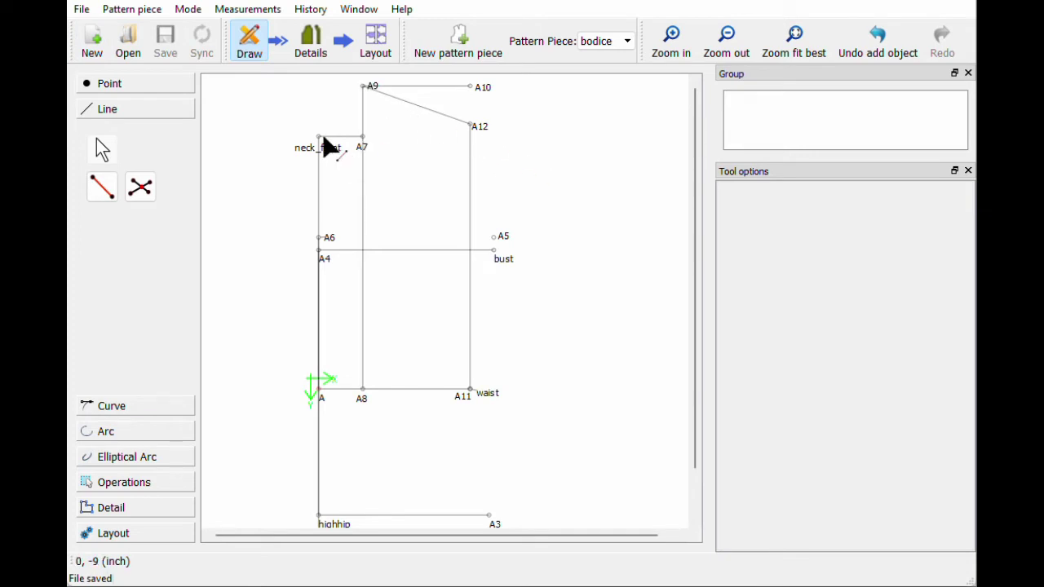
{"action": "mouse_move", "coordinate": [481, 130]}
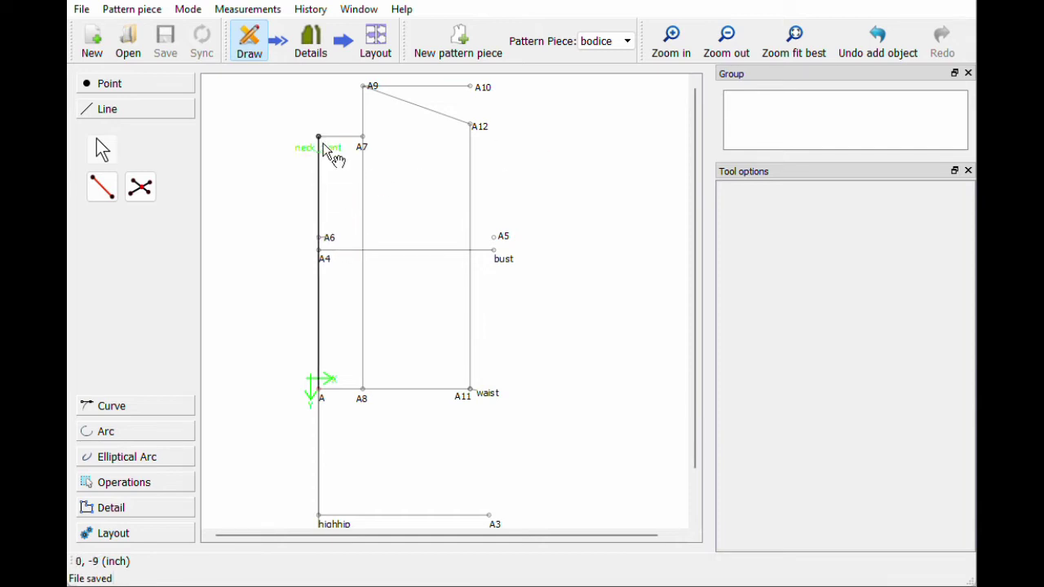
{"action": "left_click", "coordinate": [135, 88]}
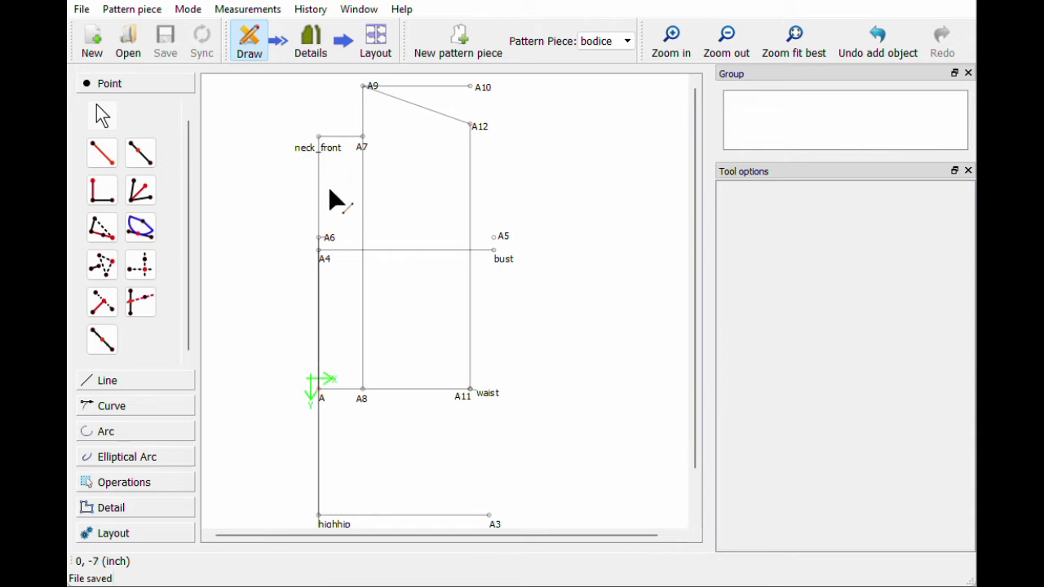
- Add point A13 midway between neck_front and A6 and move its label beside it
{"action": "left_click", "coordinate": [99, 344]}
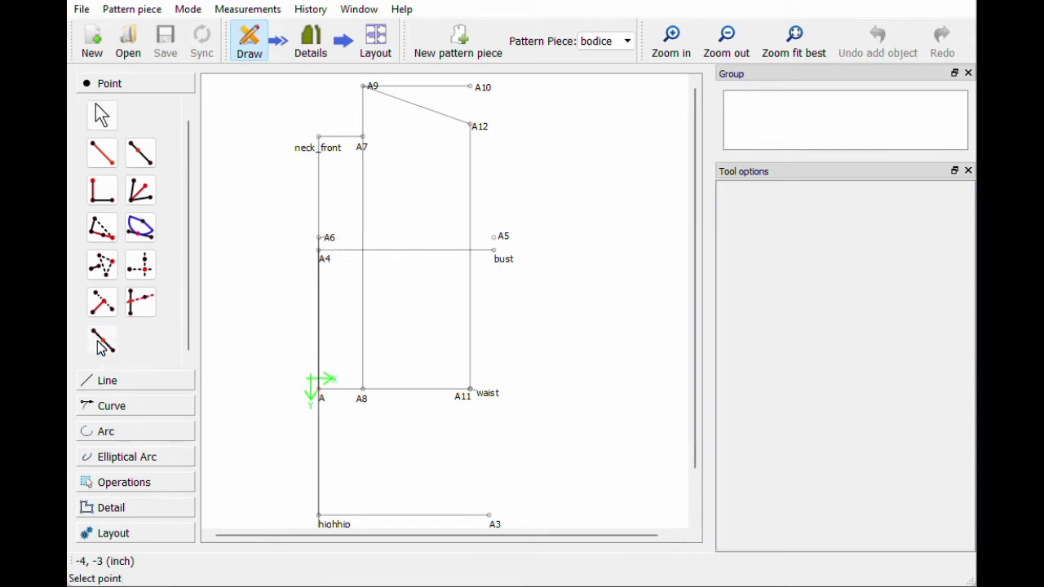
{"action": "left_click", "coordinate": [319, 147]}
{"action": "left_click", "coordinate": [331, 242]}
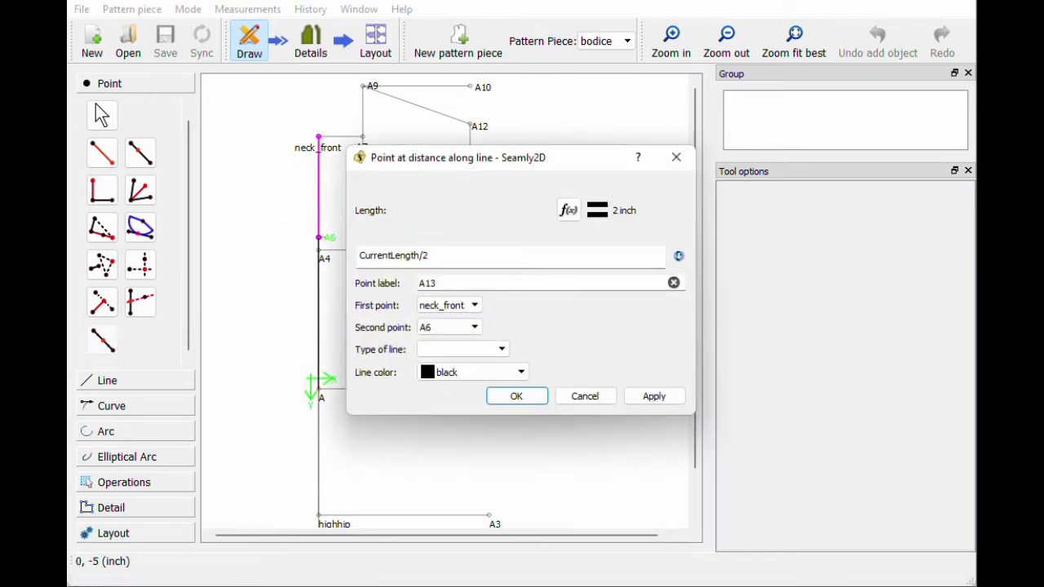
{"action": "key", "text": "Return"}
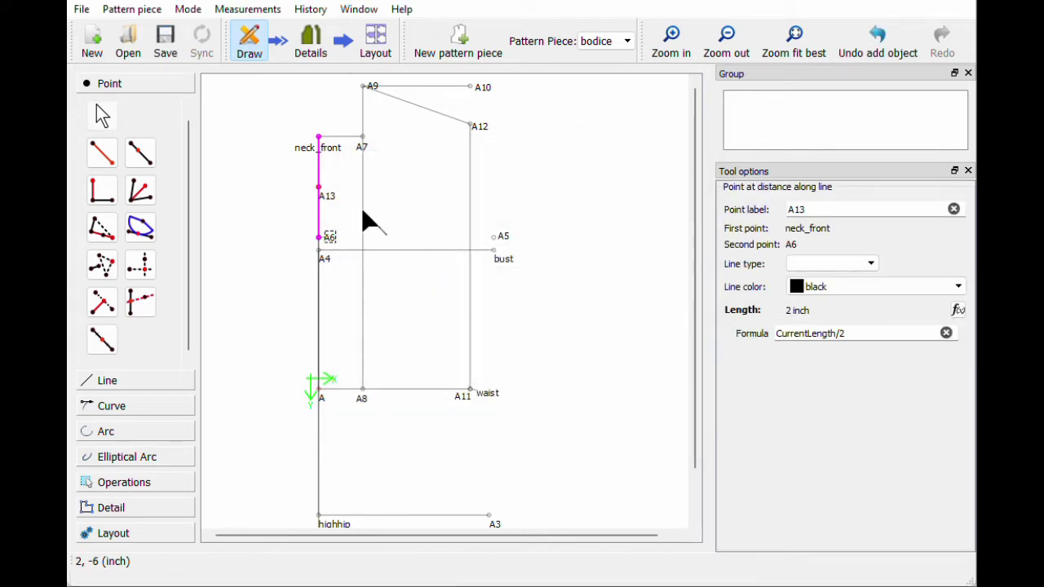
{"action": "left_click_drag", "start_coordinate": [329, 198], "coordinate": [338, 190]}
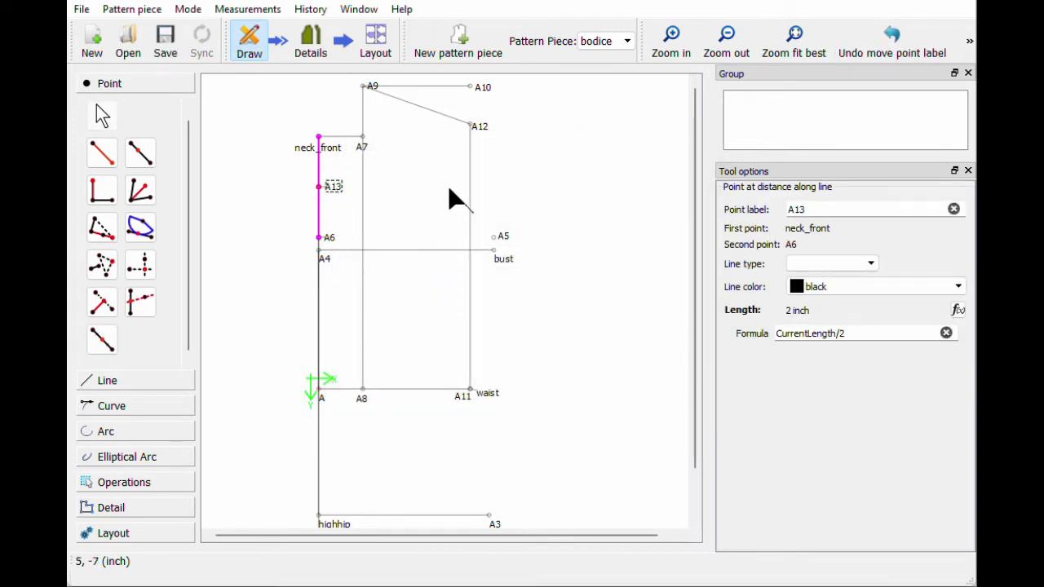
- Place point A14 from A13 at angle 0°, length across_chest_f/2 (5 inch)
{"action": "left_click", "coordinate": [102, 153]}
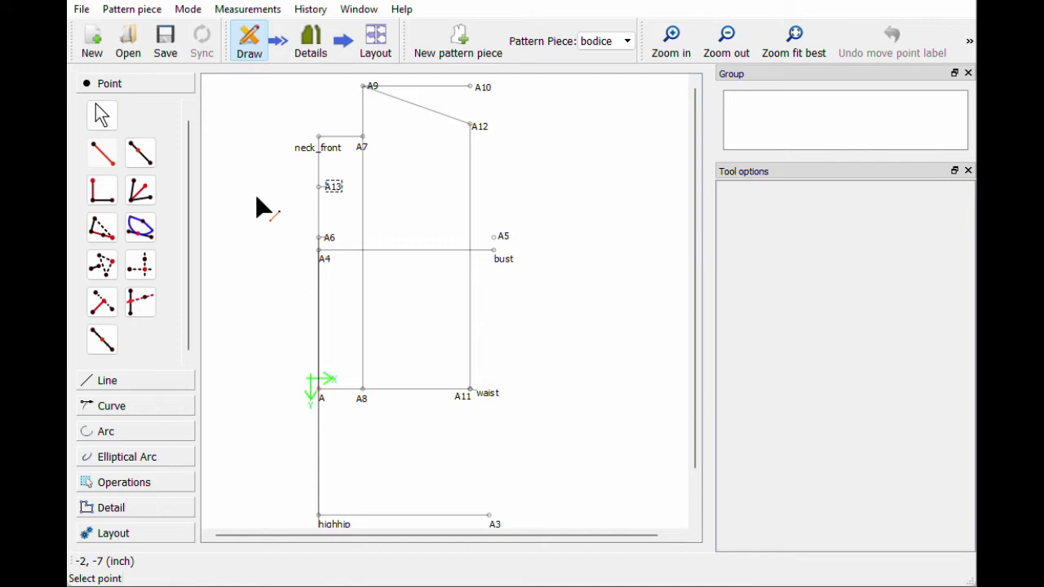
{"action": "left_click", "coordinate": [329, 187]}
{"action": "left_click", "coordinate": [480, 186]}
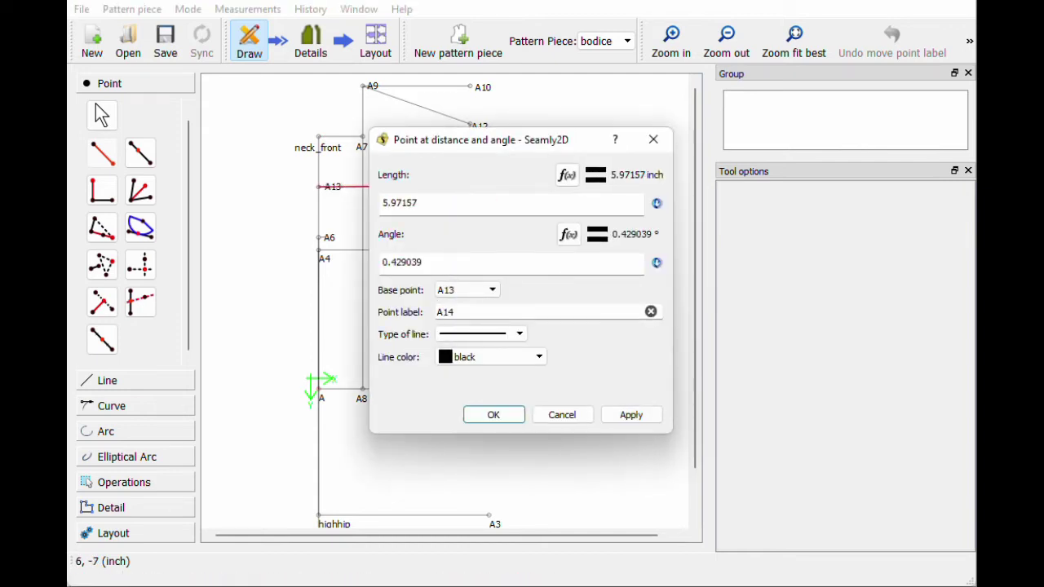
{"action": "left_click_drag", "start_coordinate": [450, 261], "coordinate": [367, 268]}
{"action": "type", "text": "0"}
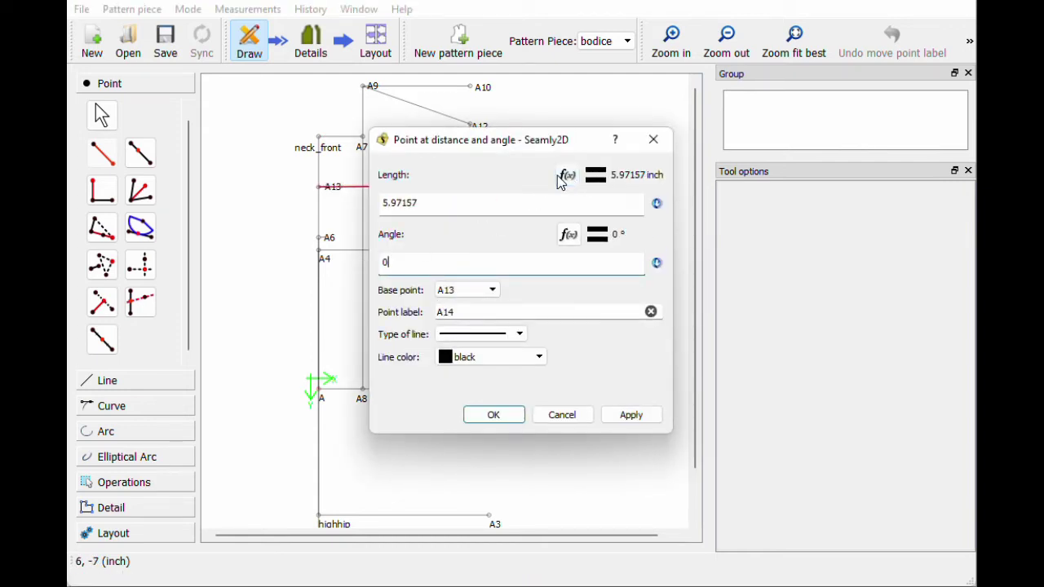
{"action": "left_click", "coordinate": [566, 177]}
{"action": "key", "text": "BackSpace"}
{"action": "key", "text": "BackSpace"}
{"action": "key", "text": "BackSpace"}
{"action": "key", "text": "BackSpace"}
{"action": "key", "text": "BackSpace"}
{"action": "key", "text": "BackSpace"}
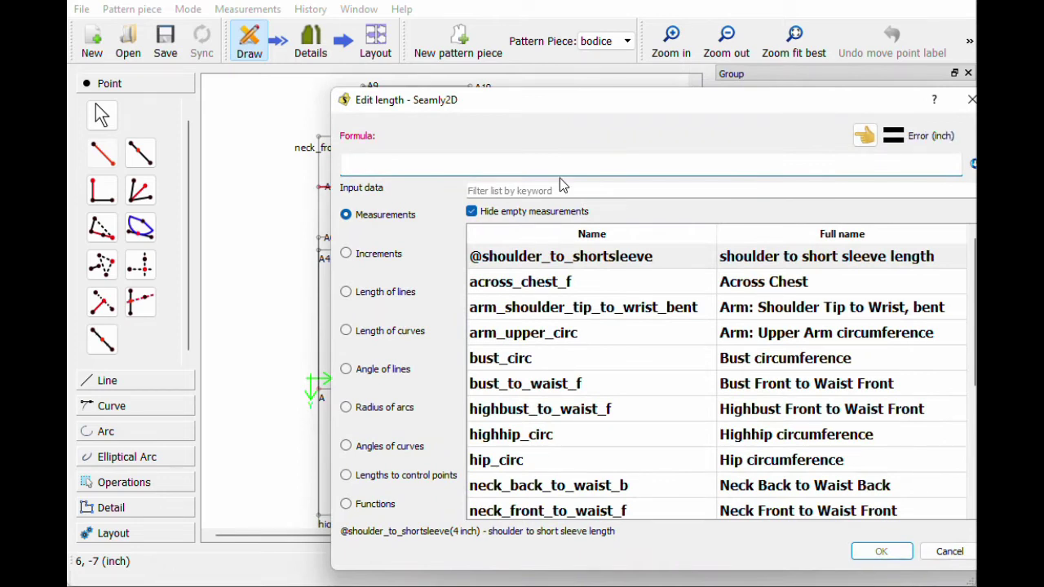
{"action": "left_click", "coordinate": [510, 191]}
{"action": "type", "text": "ches"}
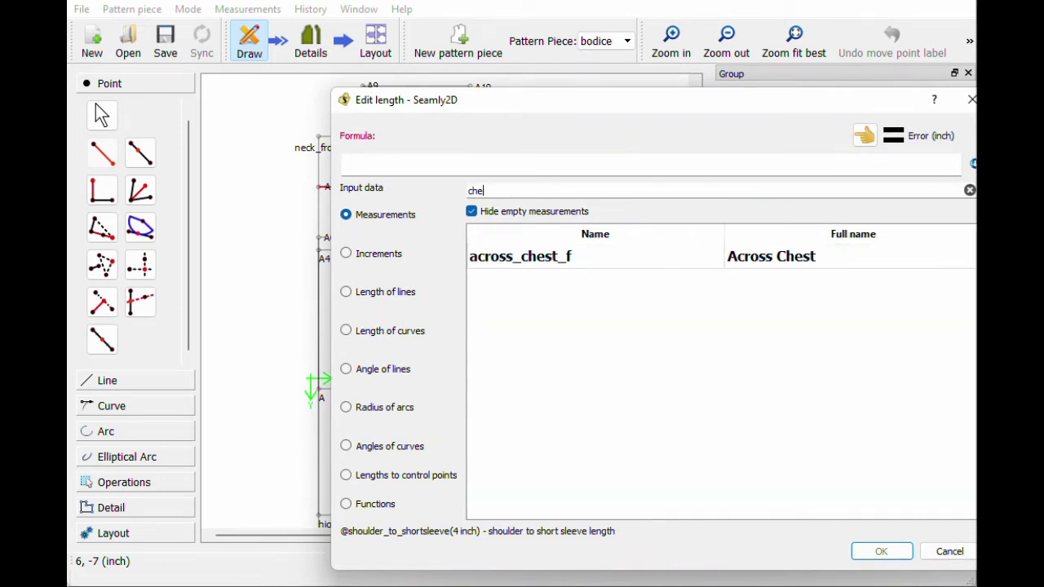
{"action": "double_click", "coordinate": [562, 258]}
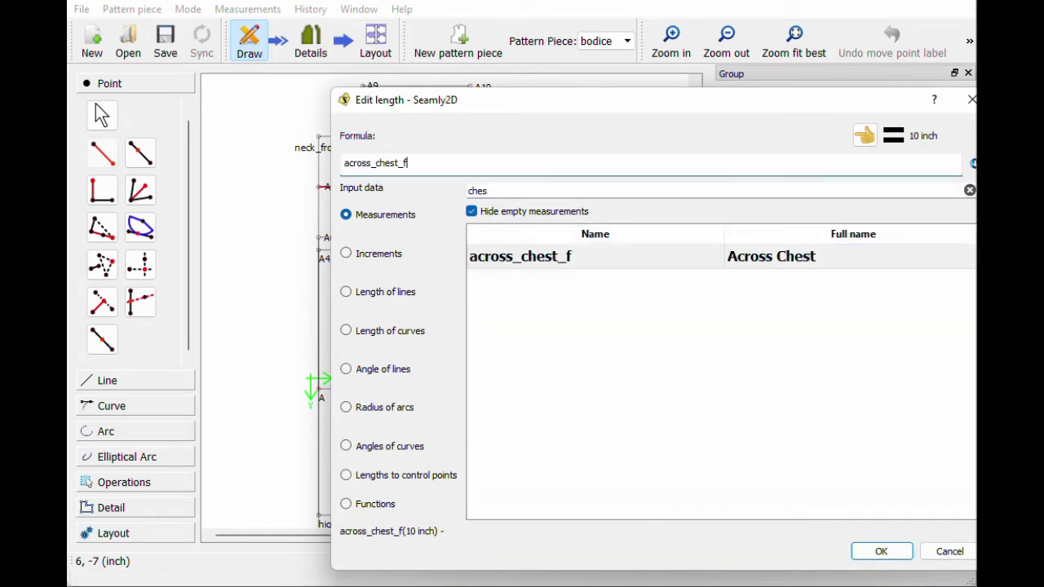
{"action": "left_click", "coordinate": [882, 553]}
{"action": "left_click", "coordinate": [501, 416]}
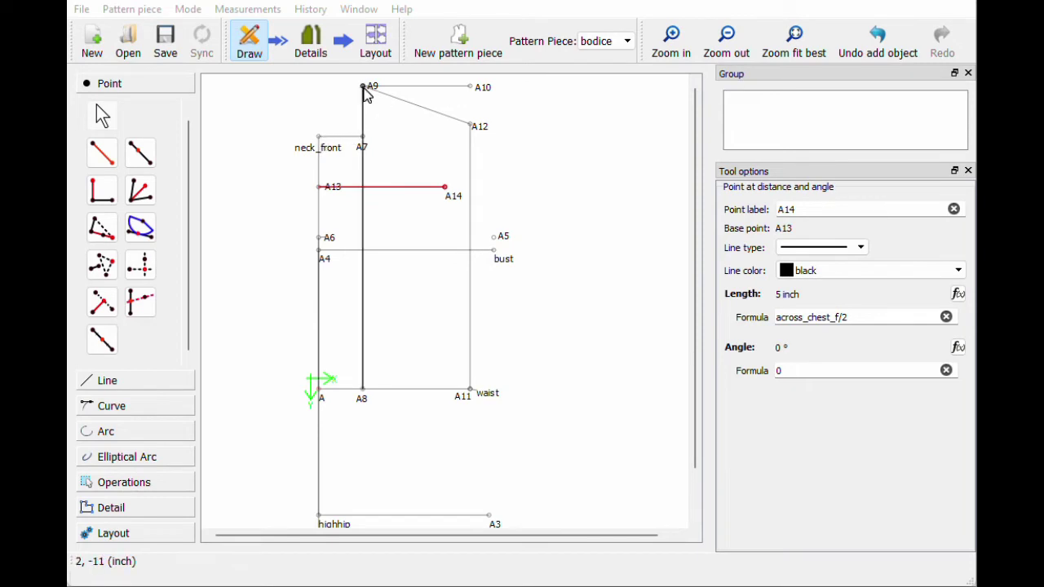
{"action": "left_click", "coordinate": [114, 407]}
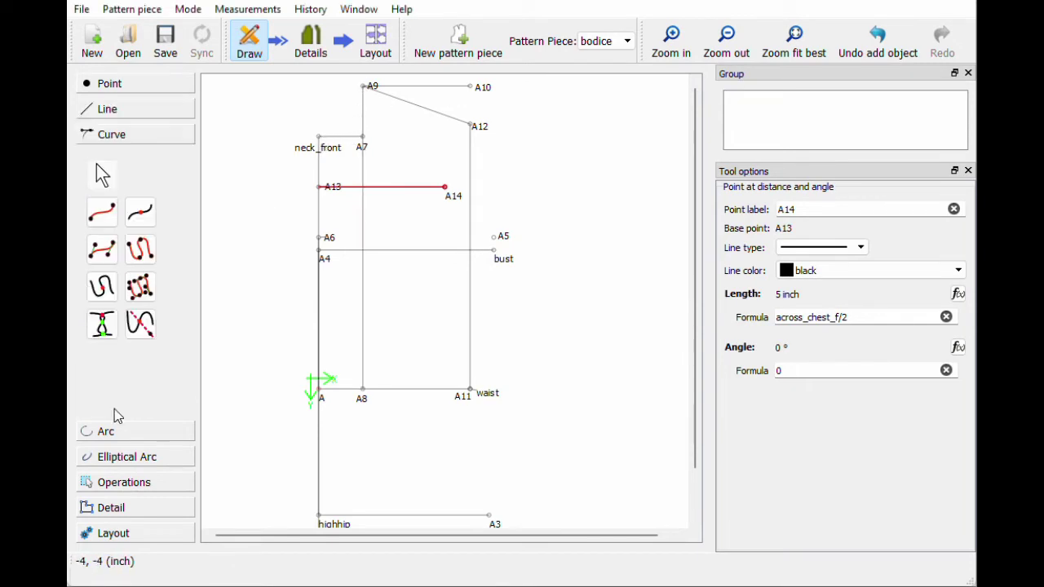
{"action": "left_click", "coordinate": [105, 259]}
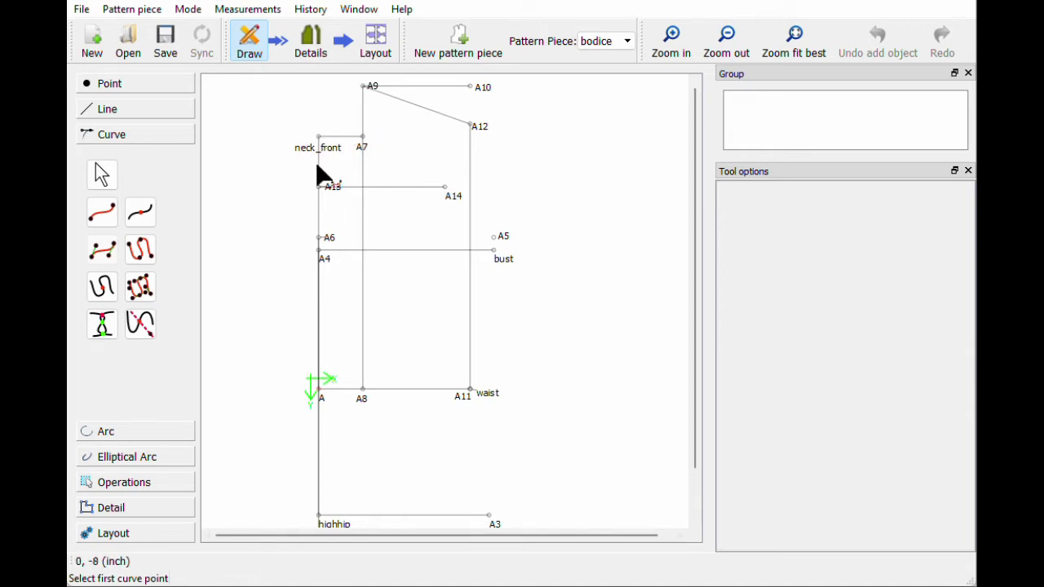
{"action": "left_click", "coordinate": [315, 155]}
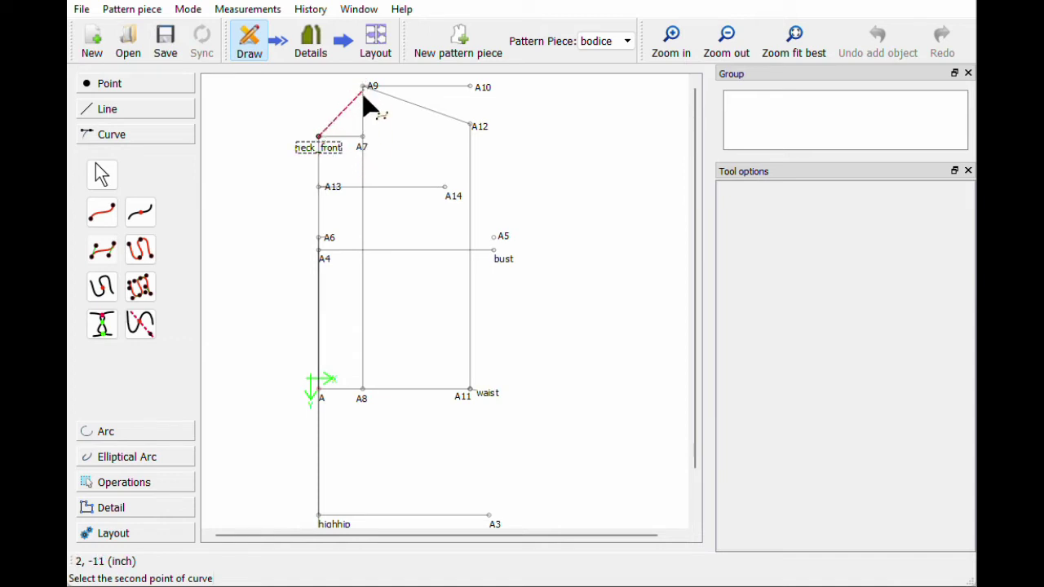
{"action": "left_click", "coordinate": [364, 147]}
{"action": "left_click", "coordinate": [363, 139]}
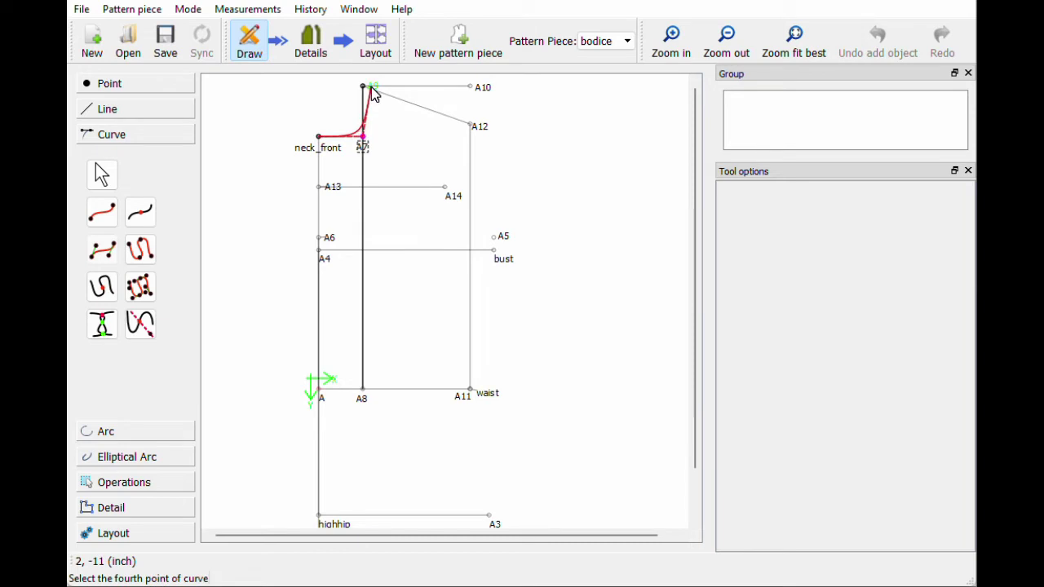
{"action": "left_click", "coordinate": [363, 87]}
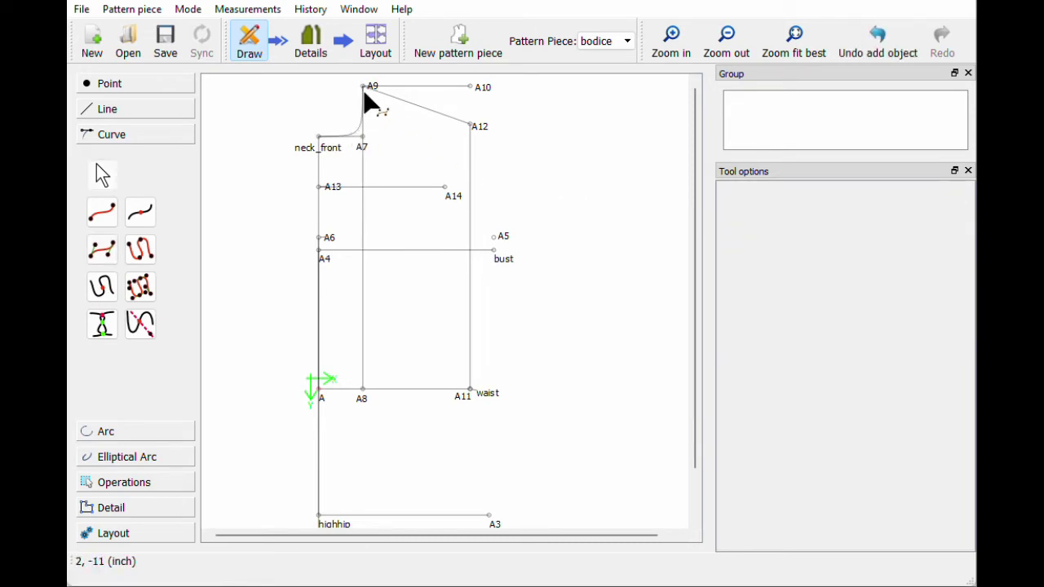
{"action": "left_click", "coordinate": [361, 134]}
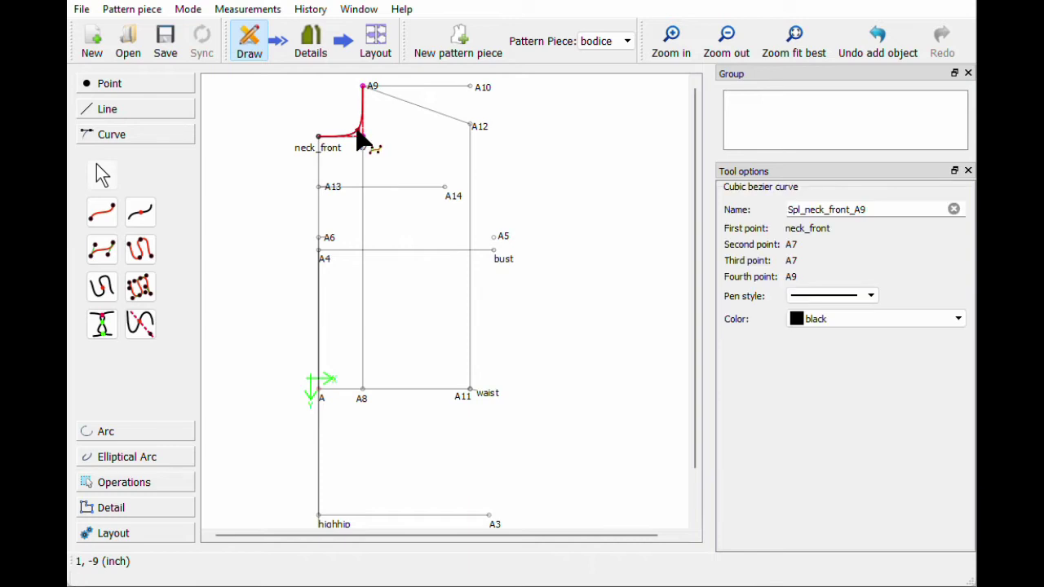
{"action": "key", "text": "Delete"}
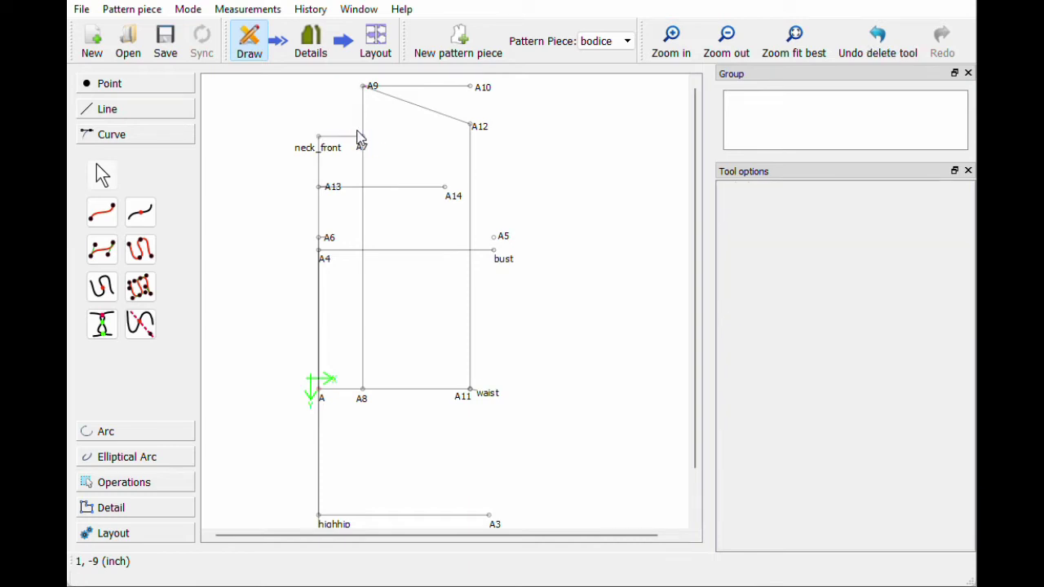
- Create midpoint A15 between A7 and neck_front (CurrentLength/2, 0.875 inch)
{"action": "left_click", "coordinate": [110, 84]}
{"action": "left_click", "coordinate": [103, 336]}
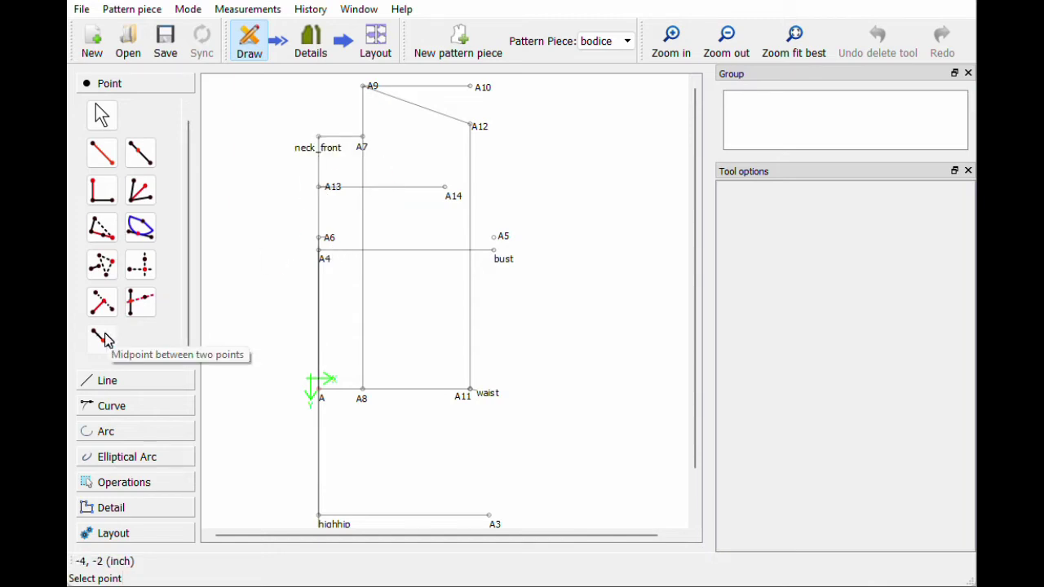
{"action": "left_click", "coordinate": [362, 139]}
{"action": "left_click", "coordinate": [319, 141]}
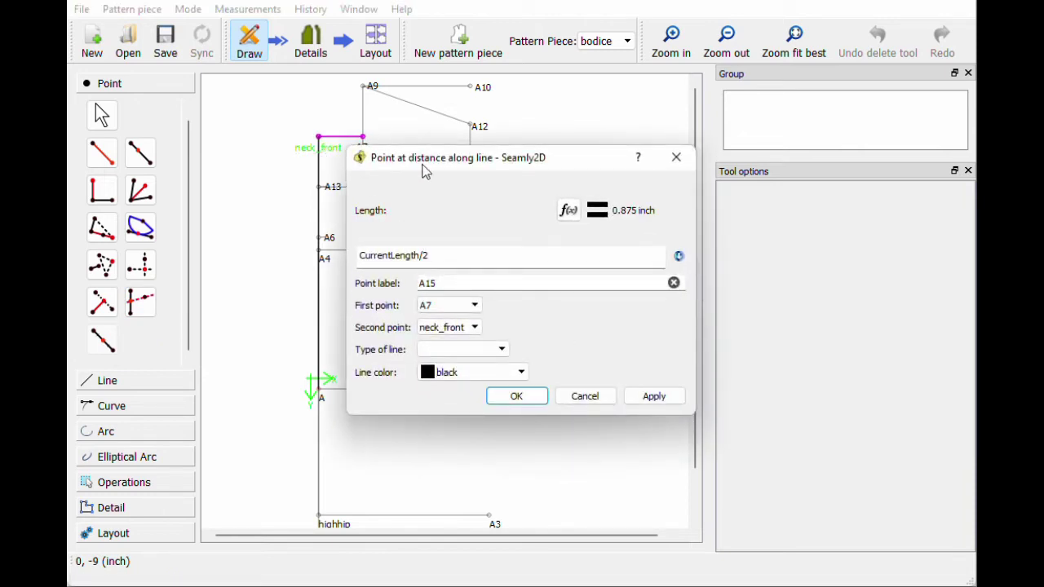
{"action": "left_click_drag", "start_coordinate": [424, 172], "coordinate": [493, 175]}
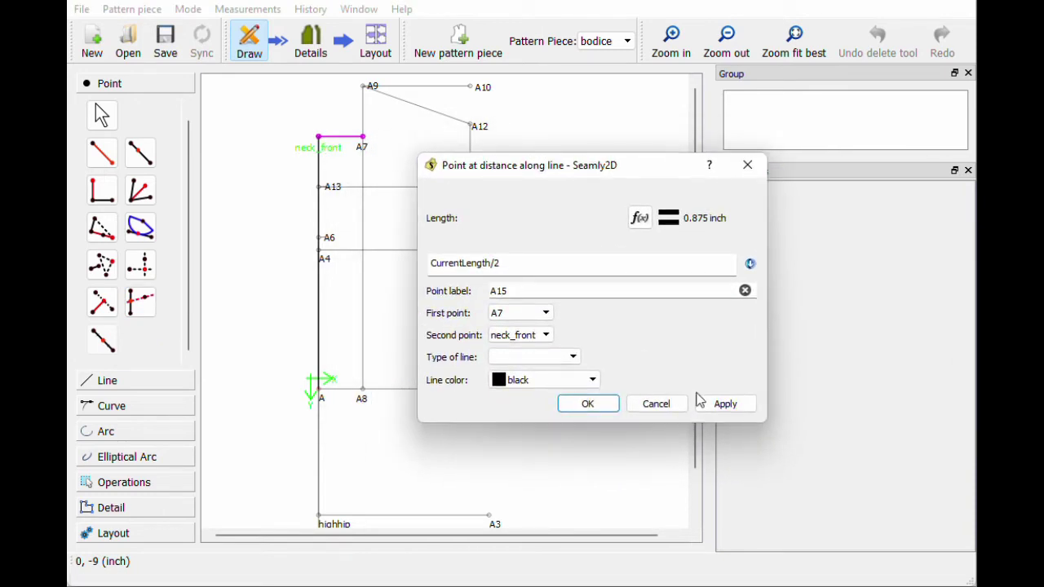
{"action": "left_click", "coordinate": [722, 403]}
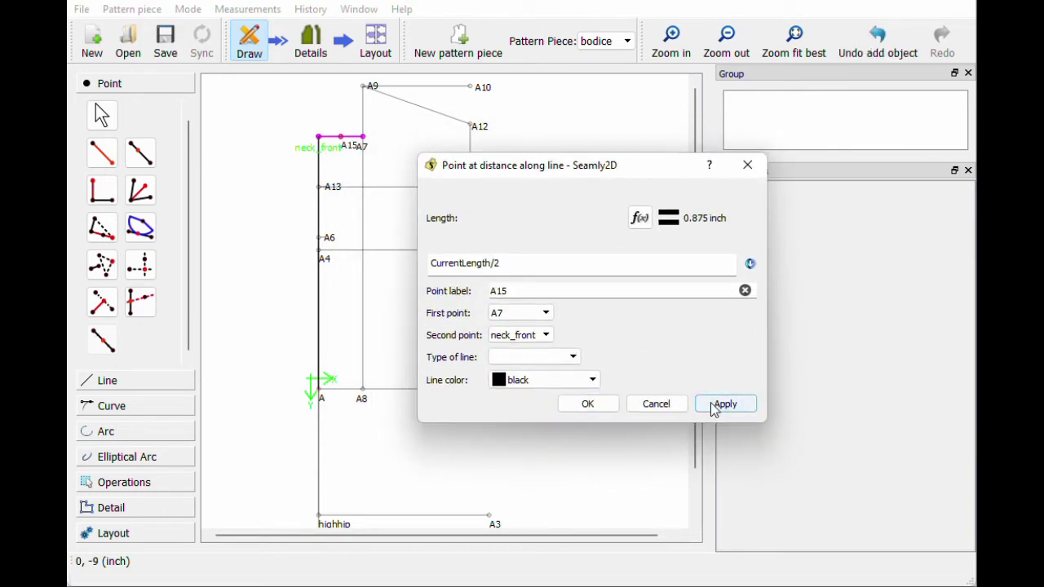
{"action": "left_click", "coordinate": [608, 408]}
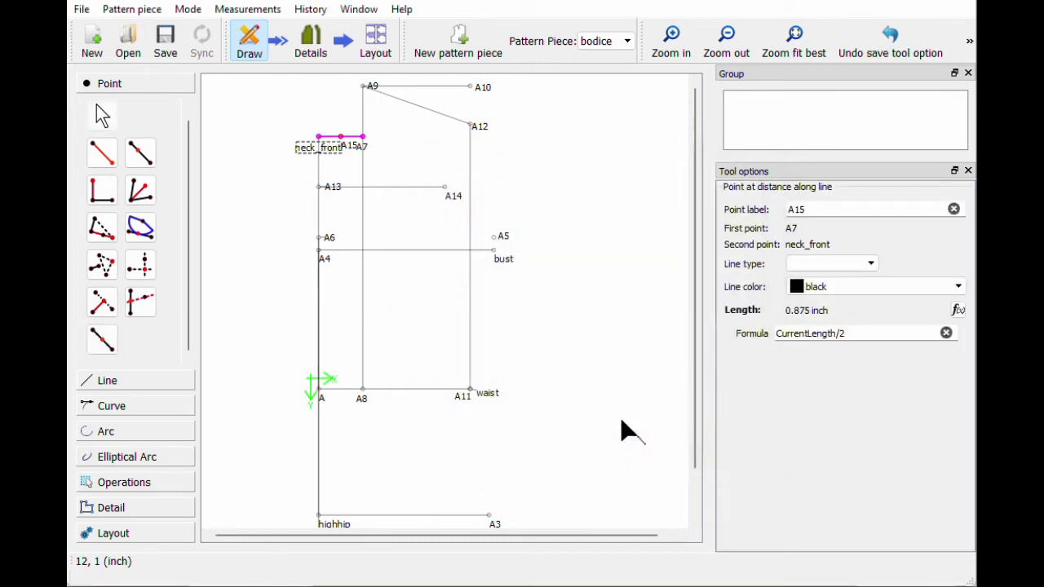
{"action": "left_click", "coordinate": [112, 406]}
- Draw the neckline curve Spl_neck_front_A9 through neck_front, A15, A7 and A9, then save
{"action": "left_click", "coordinate": [103, 254]}
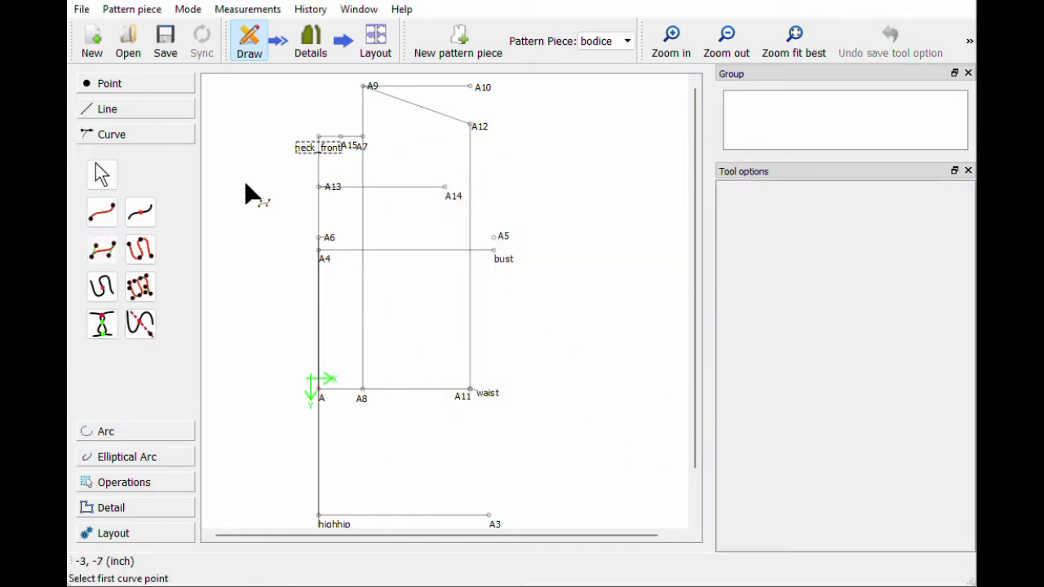
{"action": "left_click", "coordinate": [308, 150]}
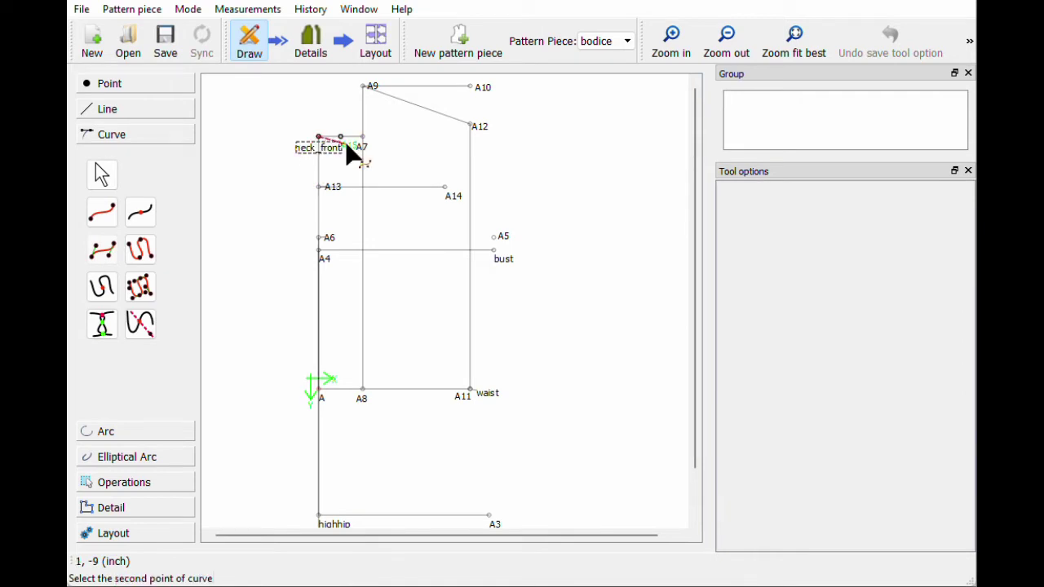
{"action": "left_click", "coordinate": [350, 147]}
{"action": "left_click", "coordinate": [363, 137]}
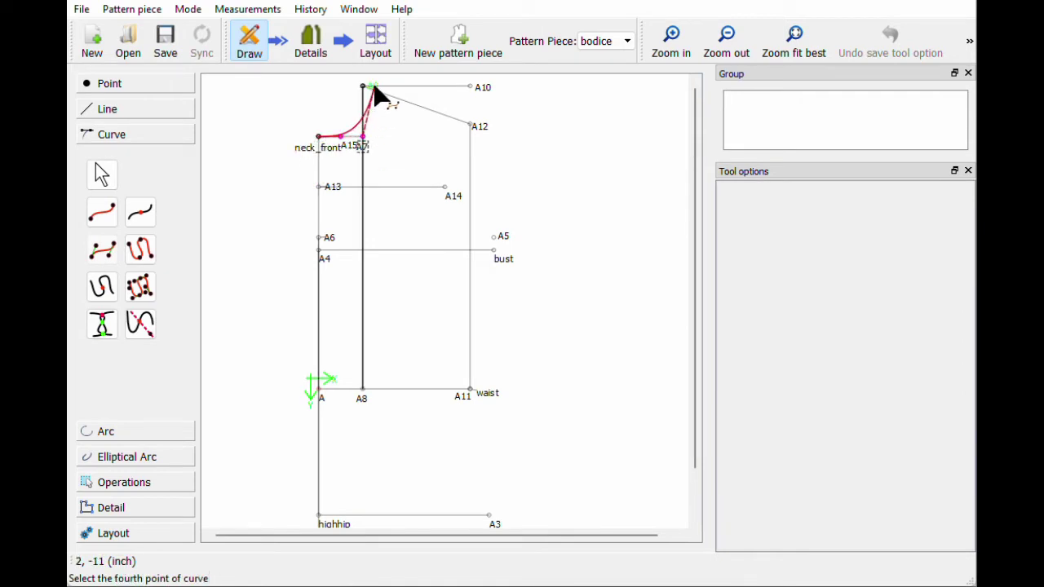
{"action": "left_click", "coordinate": [364, 86]}
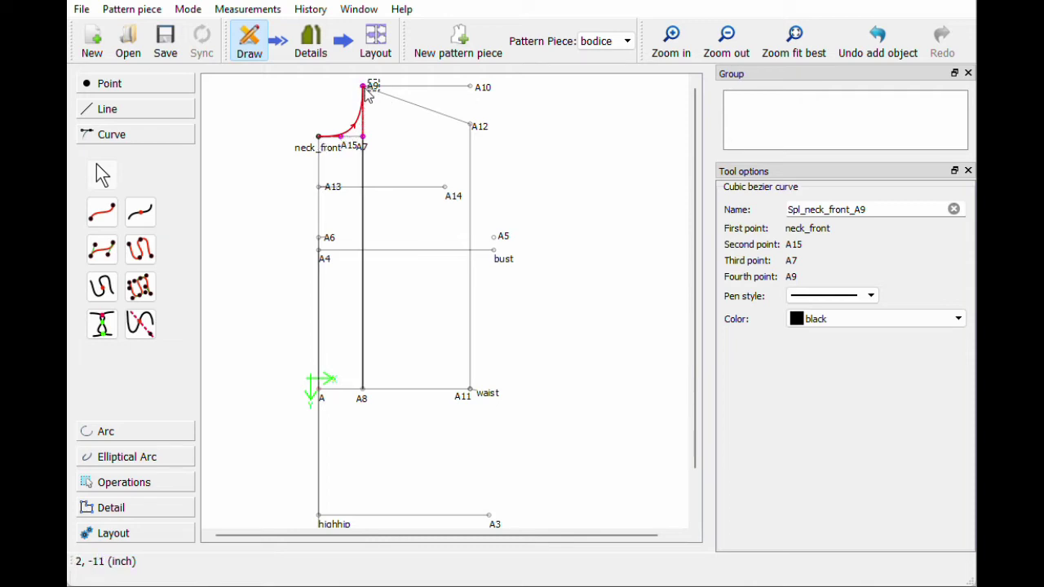
{"action": "left_click", "coordinate": [259, 143]}
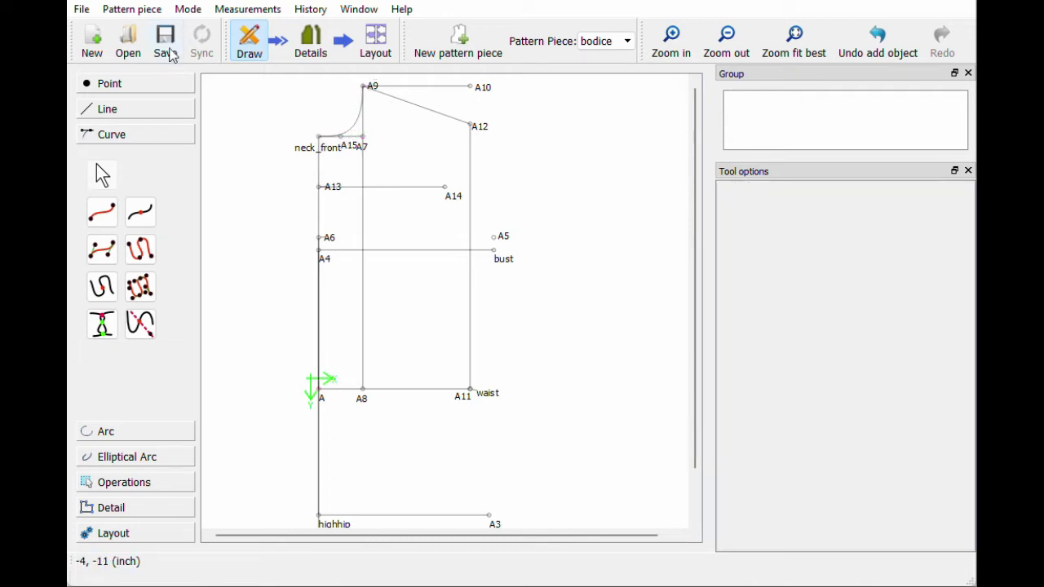
{"action": "left_click", "coordinate": [167, 49]}
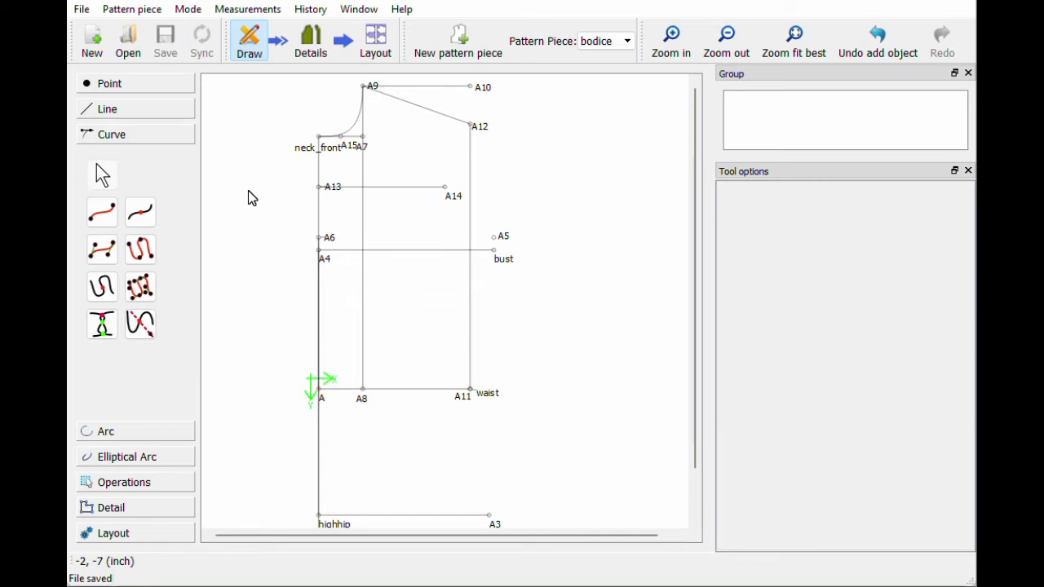
- Nudge the A14 label down-right and draw a trial simple curve from A12 to bust
{"action": "left_click", "coordinate": [452, 198]}
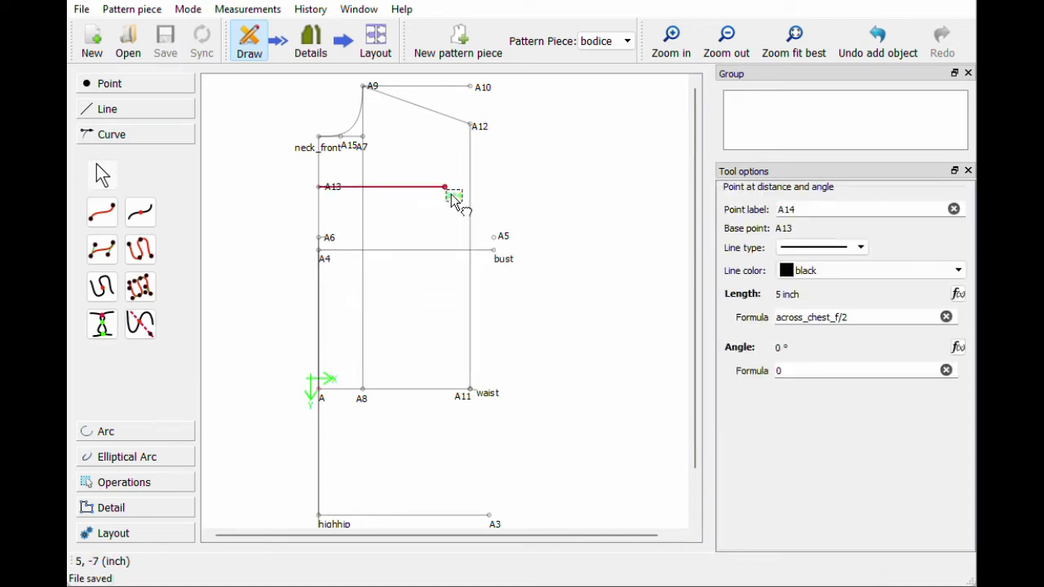
{"action": "left_click_drag", "start_coordinate": [451, 194], "coordinate": [455, 201]}
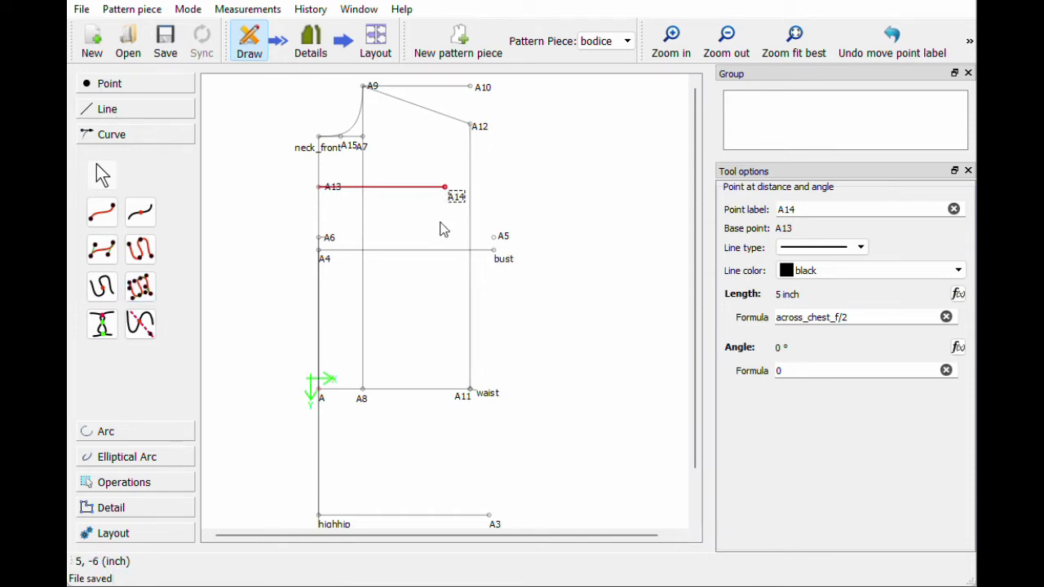
{"action": "left_click", "coordinate": [105, 221]}
{"action": "left_click", "coordinate": [474, 125]}
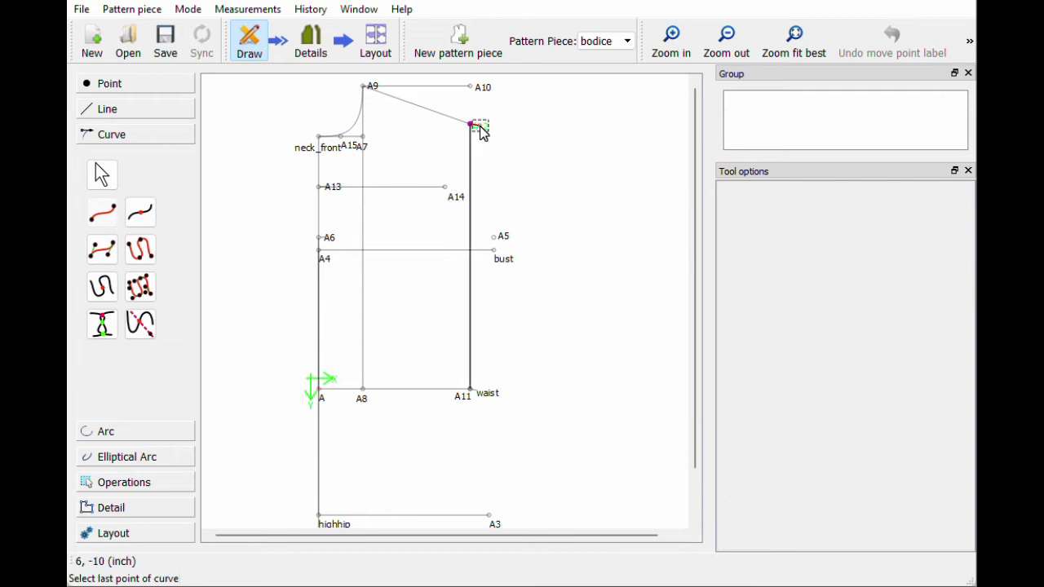
{"action": "left_click", "coordinate": [496, 252]}
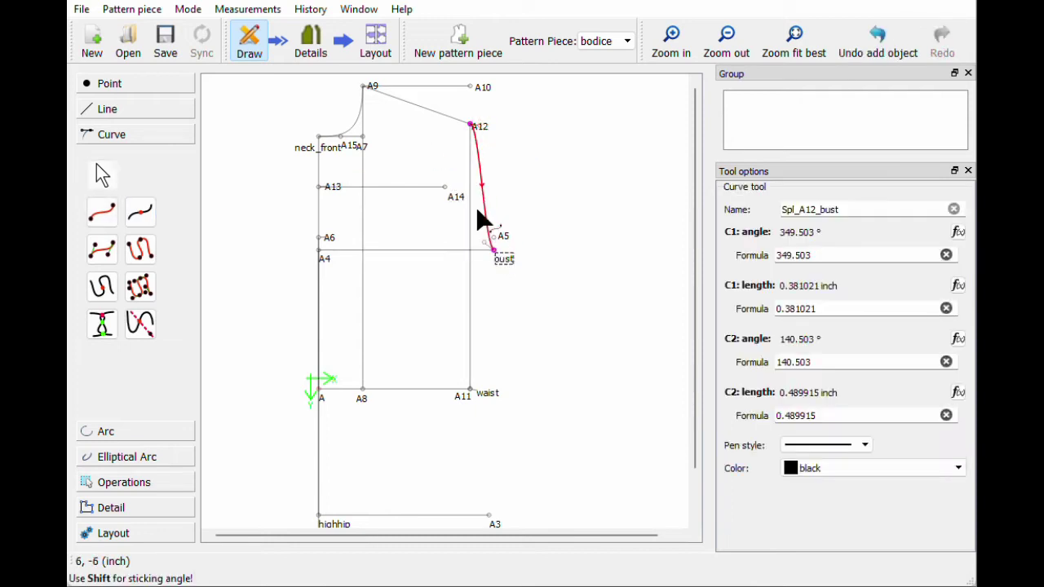
{"action": "key", "text": "Return"}
- Reshape the trial armhole curve's handles, then delete the curve
{"action": "left_click", "coordinate": [478, 157]}
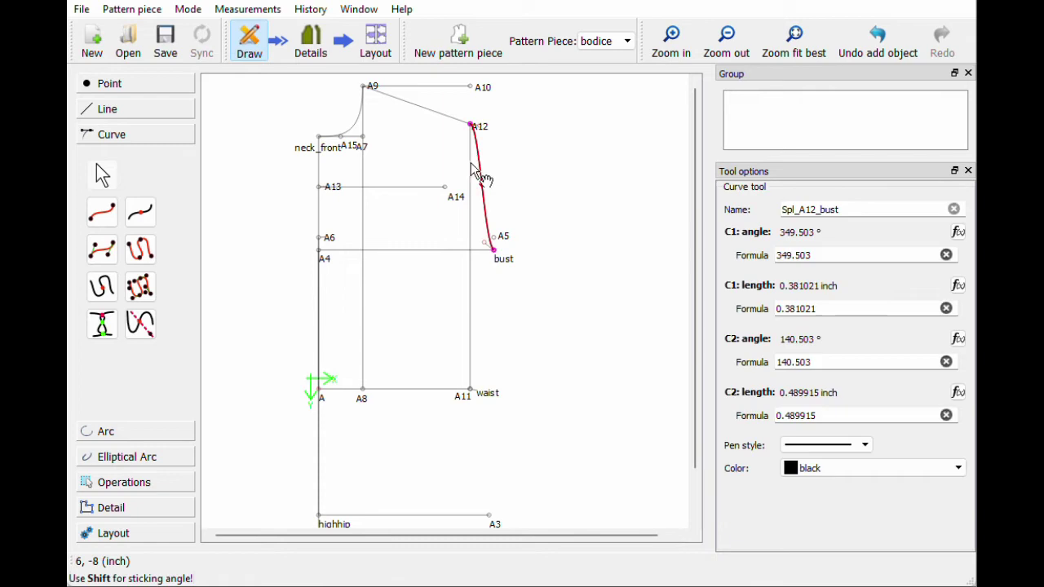
{"action": "left_click_drag", "start_coordinate": [479, 129], "coordinate": [418, 228]}
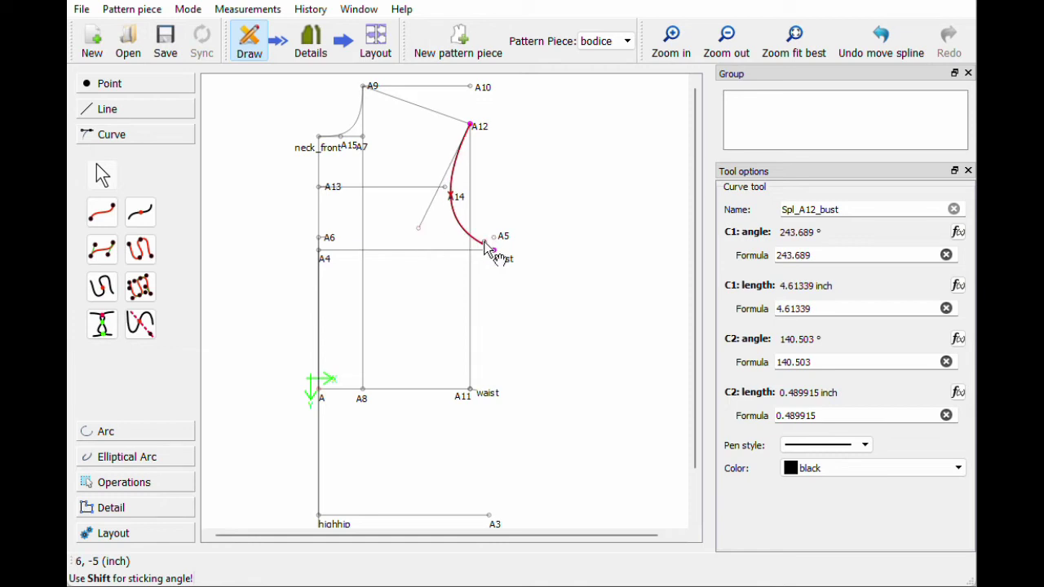
{"action": "mouse_move", "coordinate": [485, 242]}
{"action": "left_mouse_down"}
{"action": "mouse_move", "coordinate": [452, 250]}
{"action": "mouse_move", "coordinate": [455, 222]}
{"action": "mouse_move", "coordinate": [471, 251]}
{"action": "left_mouse_up"}
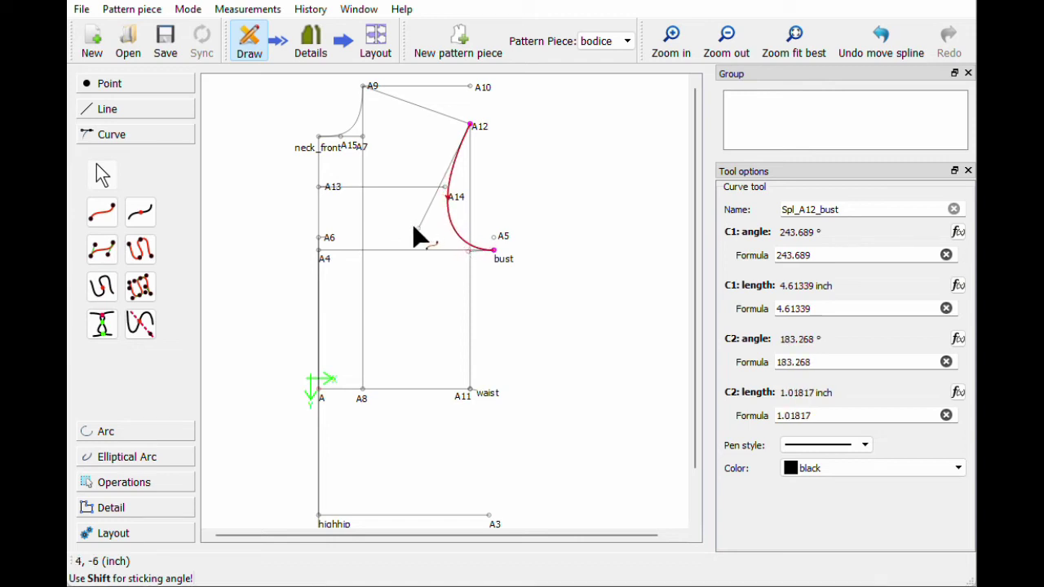
{"action": "left_click_drag", "start_coordinate": [415, 225], "coordinate": [412, 235]}
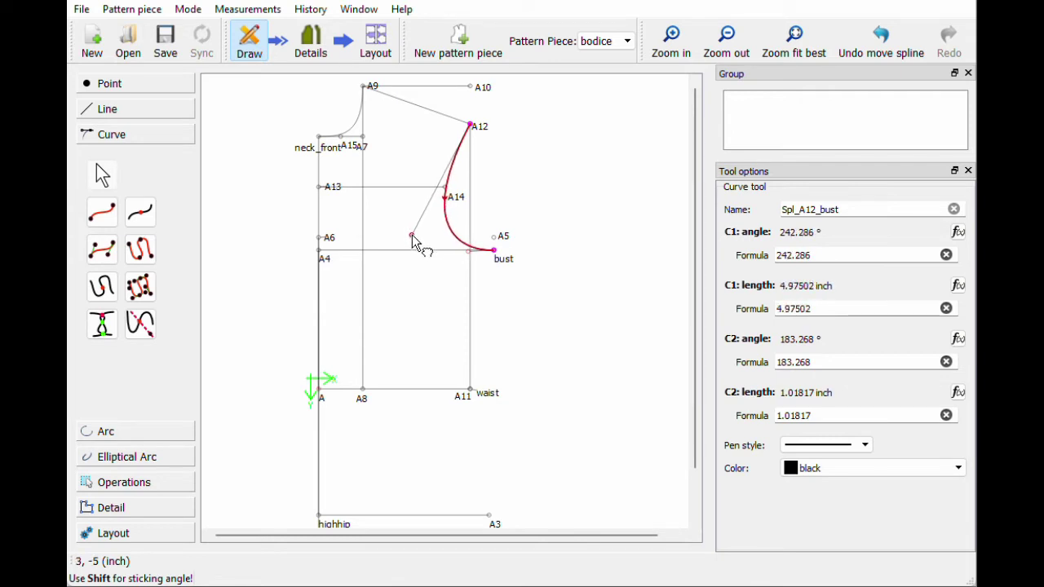
{"action": "left_click", "coordinate": [581, 204]}
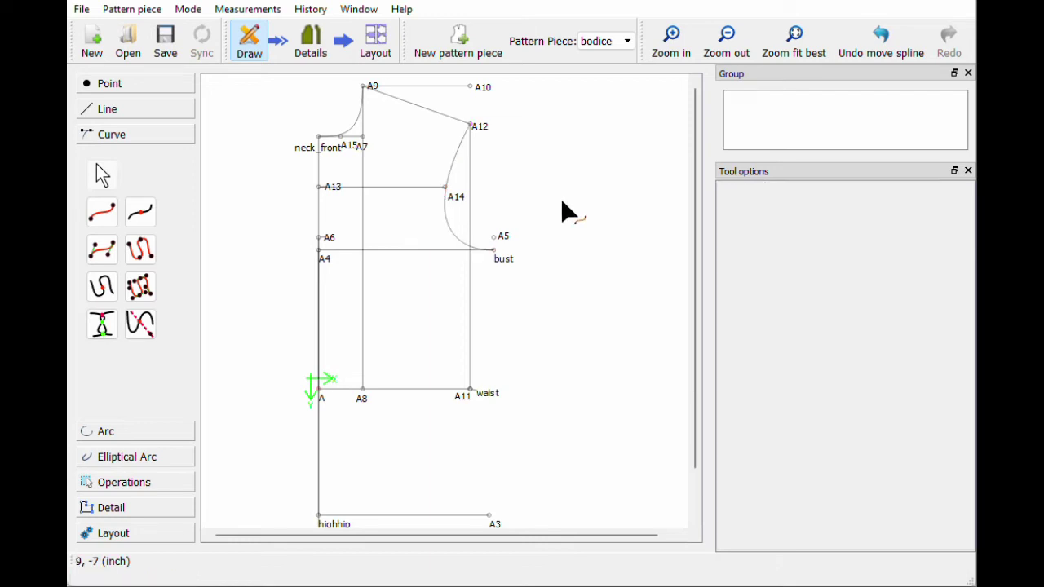
{"action": "left_click", "coordinate": [456, 238]}
{"action": "key", "text": "Delete"}
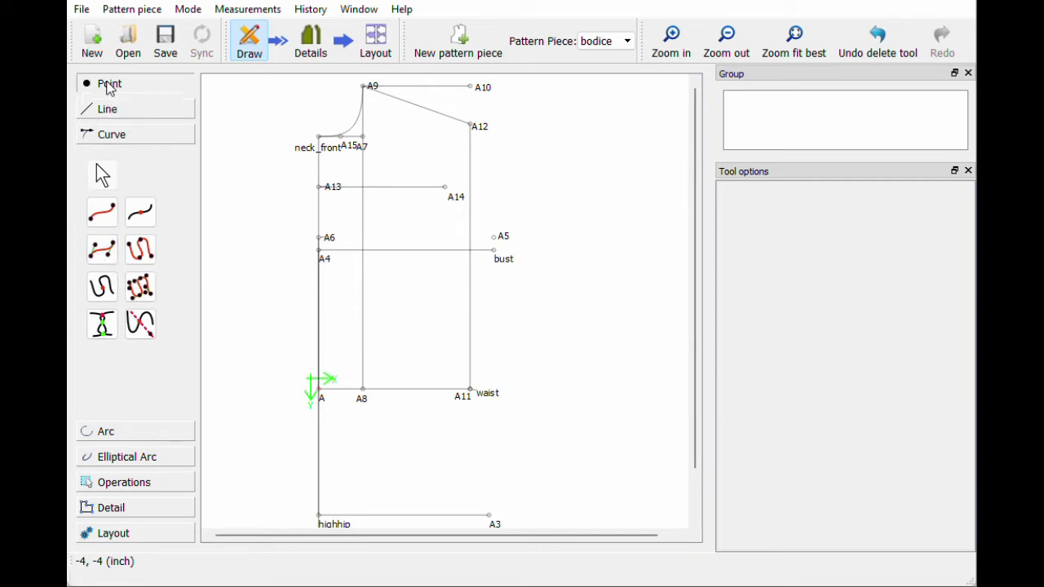
- Create point A16 using A14's X and A5's Y
{"action": "left_click", "coordinate": [106, 83]}
{"action": "left_click", "coordinate": [140, 266]}
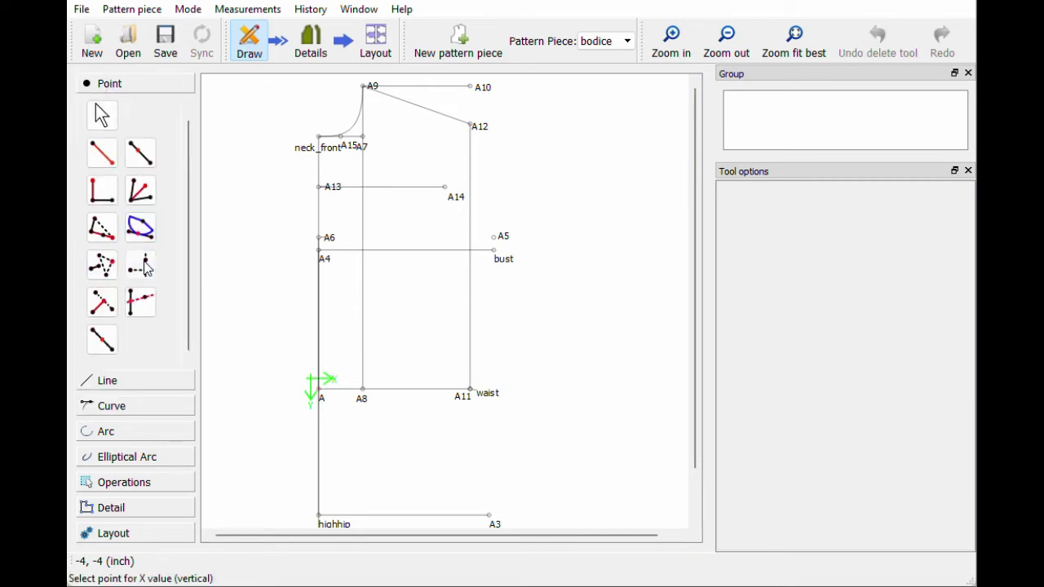
{"action": "left_click", "coordinate": [445, 188]}
{"action": "left_click", "coordinate": [496, 237]}
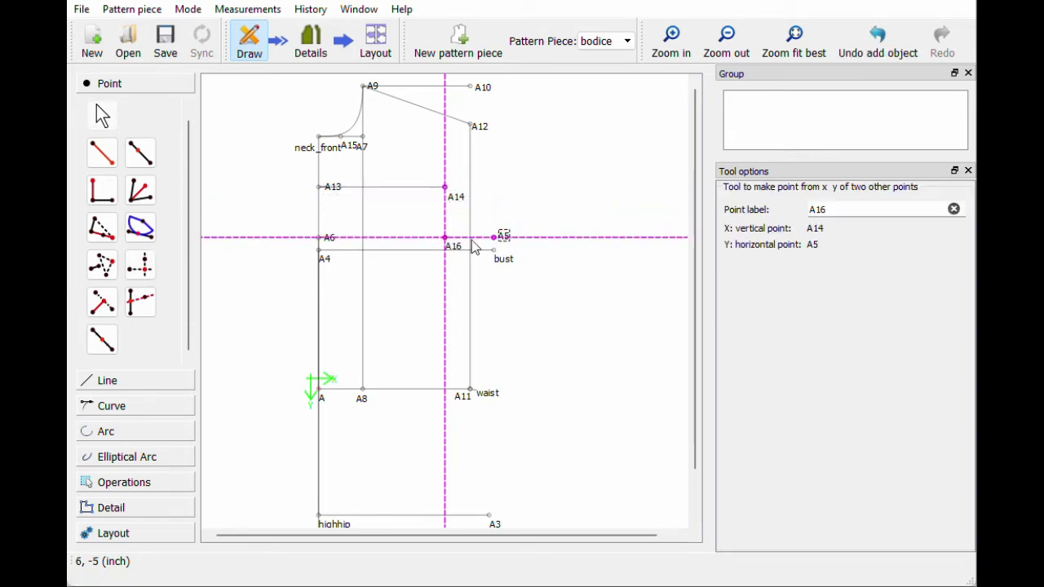
- Draw a trial curve through A12, A14, A16 and A5, then delete it
{"action": "left_click", "coordinate": [111, 405]}
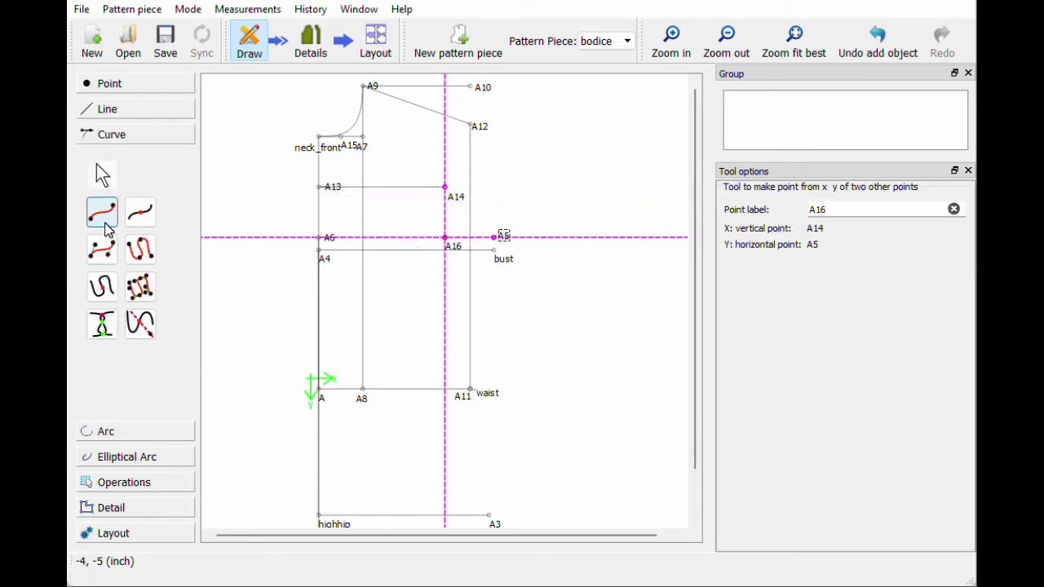
{"action": "left_click", "coordinate": [103, 220]}
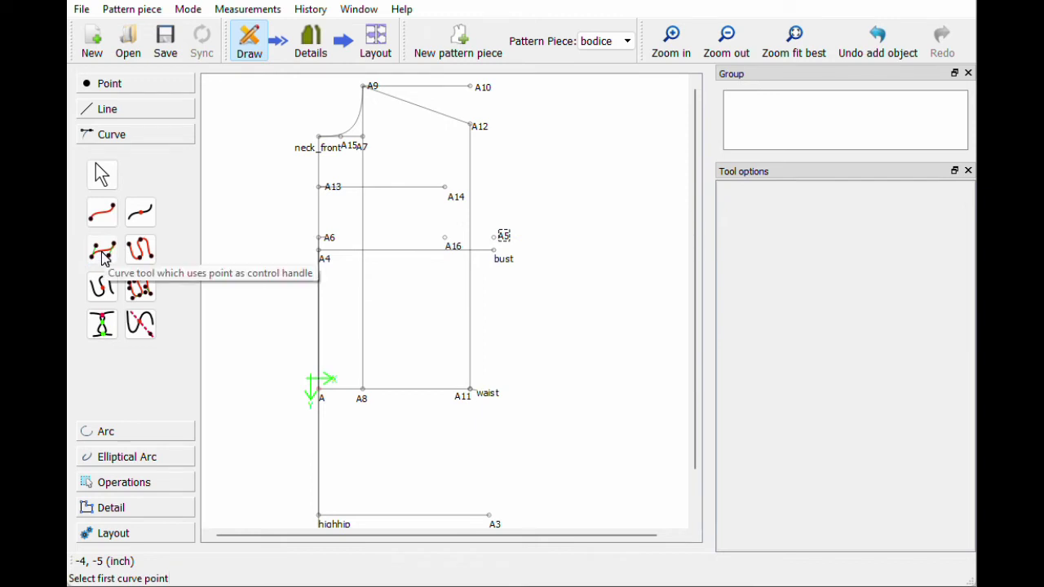
{"action": "left_click", "coordinate": [473, 125]}
{"action": "left_click", "coordinate": [446, 187]}
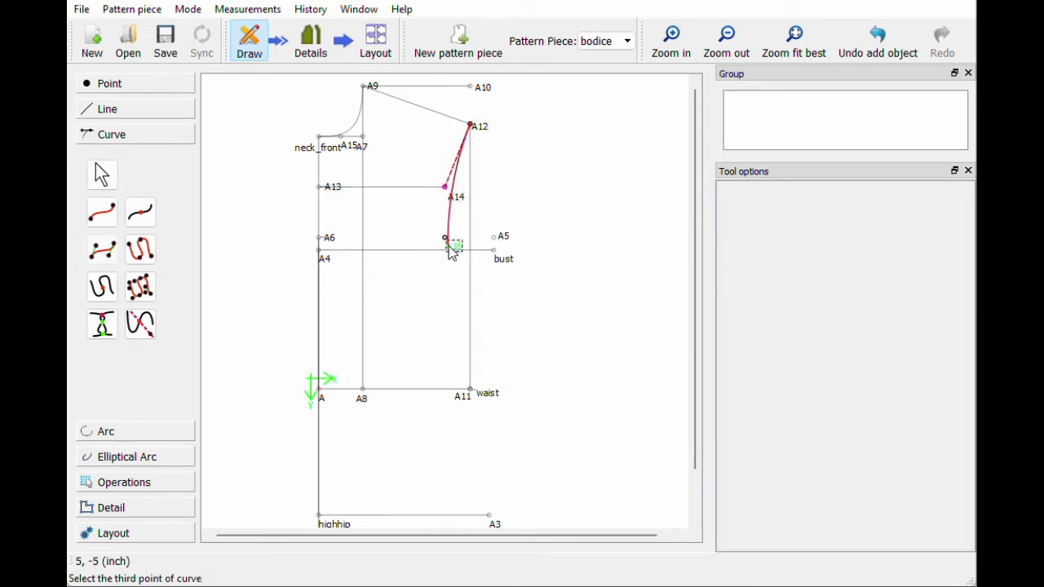
{"action": "left_click", "coordinate": [451, 244]}
{"action": "left_click", "coordinate": [495, 236]}
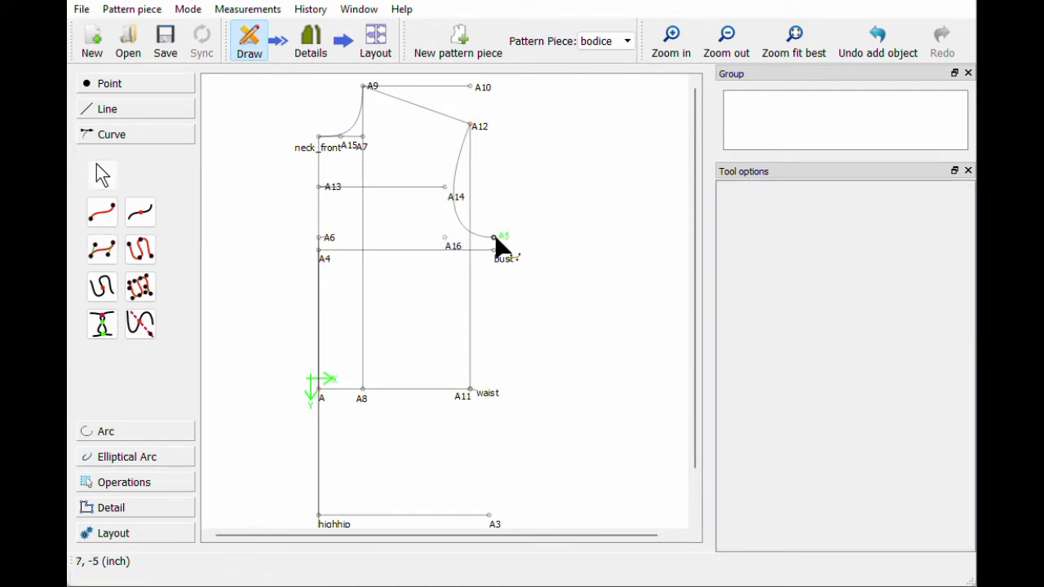
{"action": "mouse_move", "coordinate": [460, 222]}
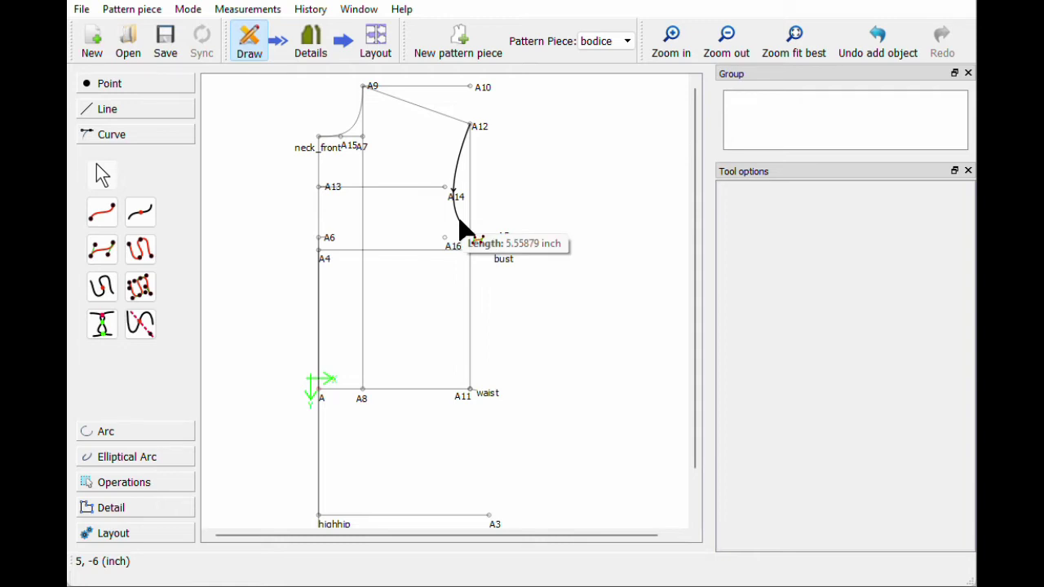
{"action": "left_click", "coordinate": [459, 227]}
{"action": "key", "text": "Delete"}
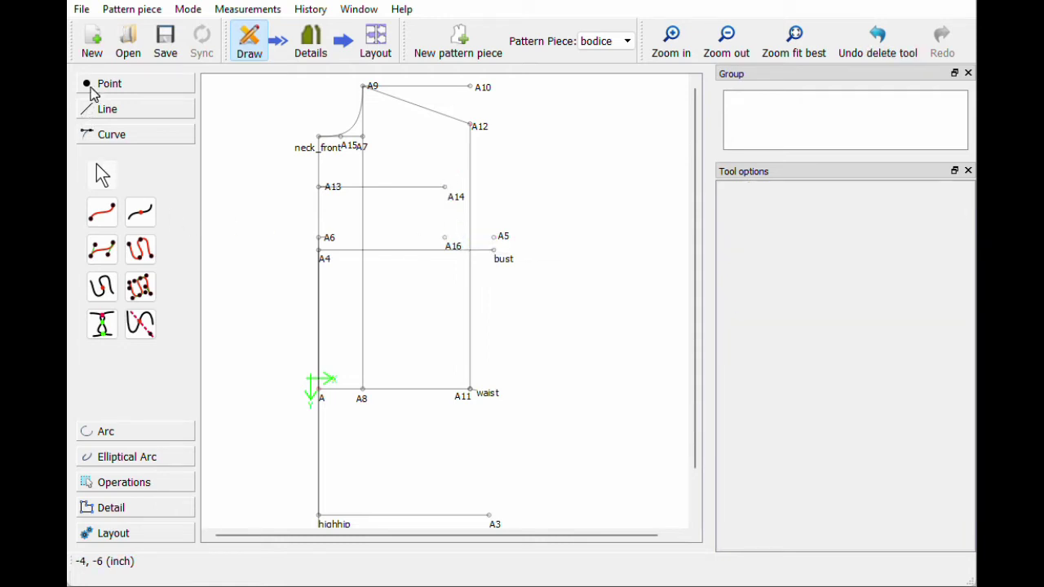
{"action": "left_click", "coordinate": [92, 89]}
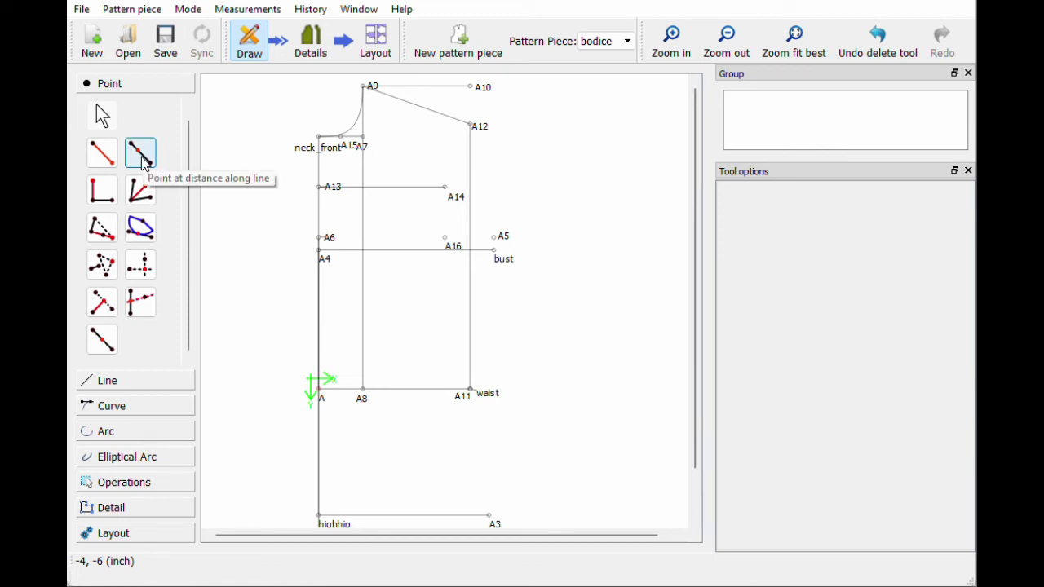
- Join A12 to A14 with a straight line
{"action": "left_click", "coordinate": [120, 382]}
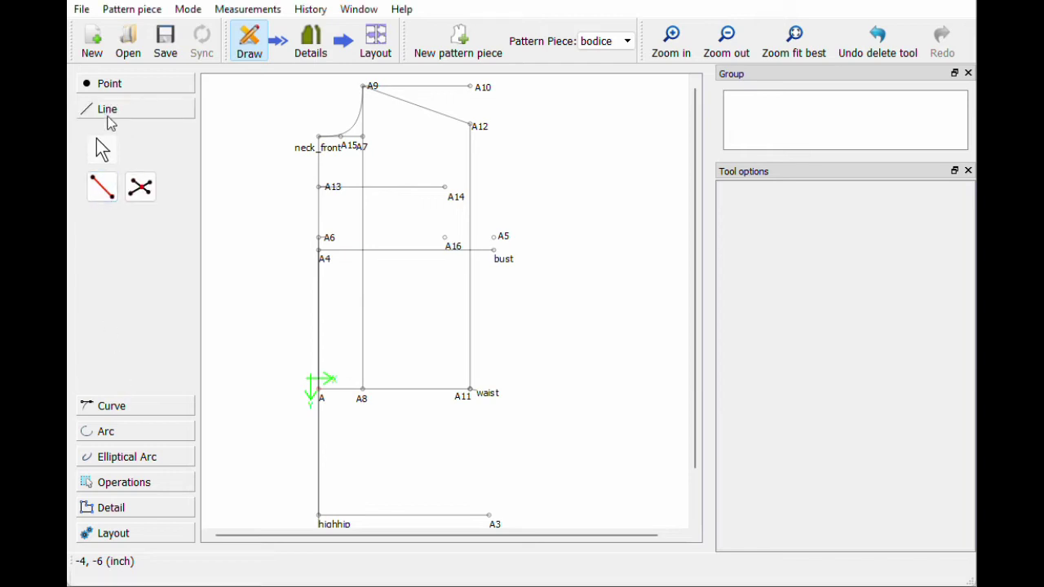
{"action": "left_click", "coordinate": [101, 191]}
{"action": "left_click", "coordinate": [482, 128]}
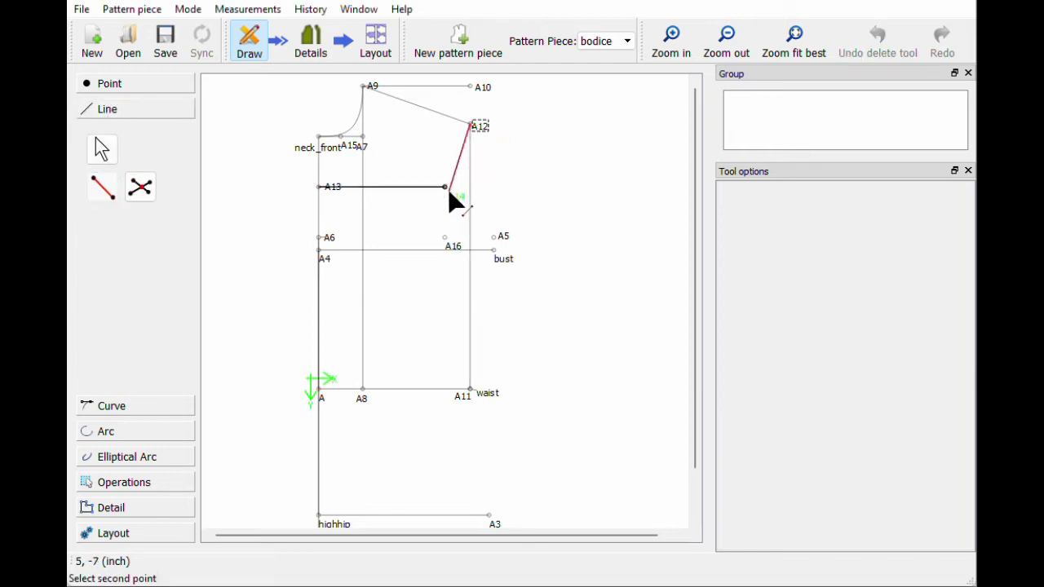
{"action": "left_click", "coordinate": [449, 194]}
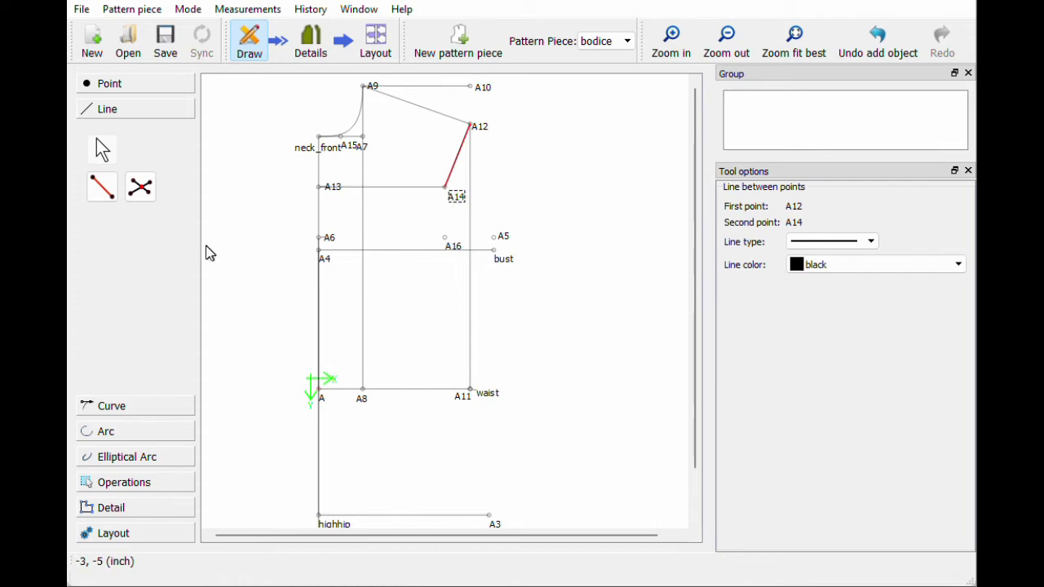
- Add point A17 1 inch from A14 at angle AngleLine_A12_A14 (248.199°)
{"action": "left_click", "coordinate": [109, 84]}
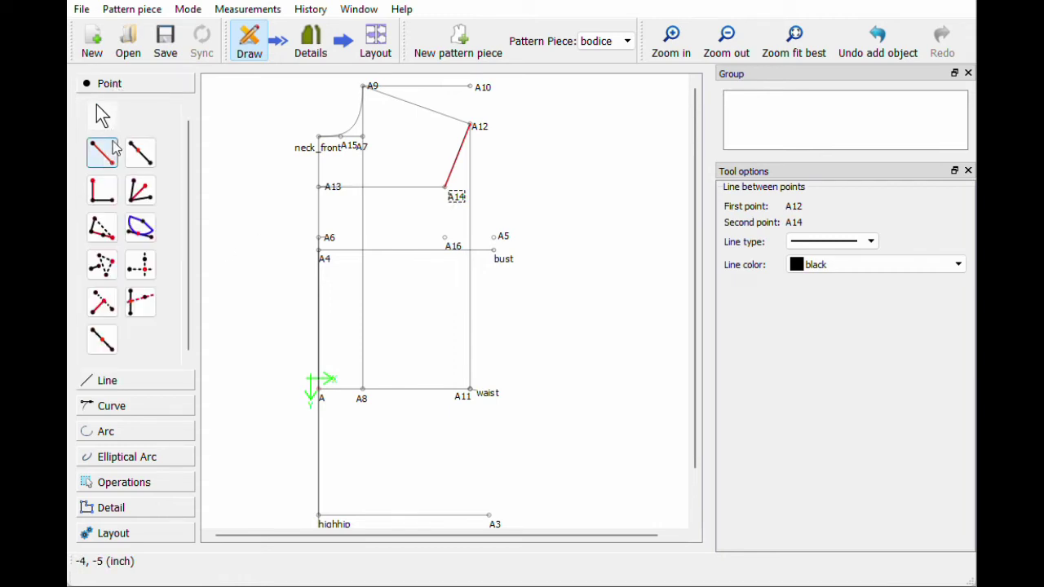
{"action": "left_click", "coordinate": [102, 152]}
{"action": "left_click", "coordinate": [449, 194]}
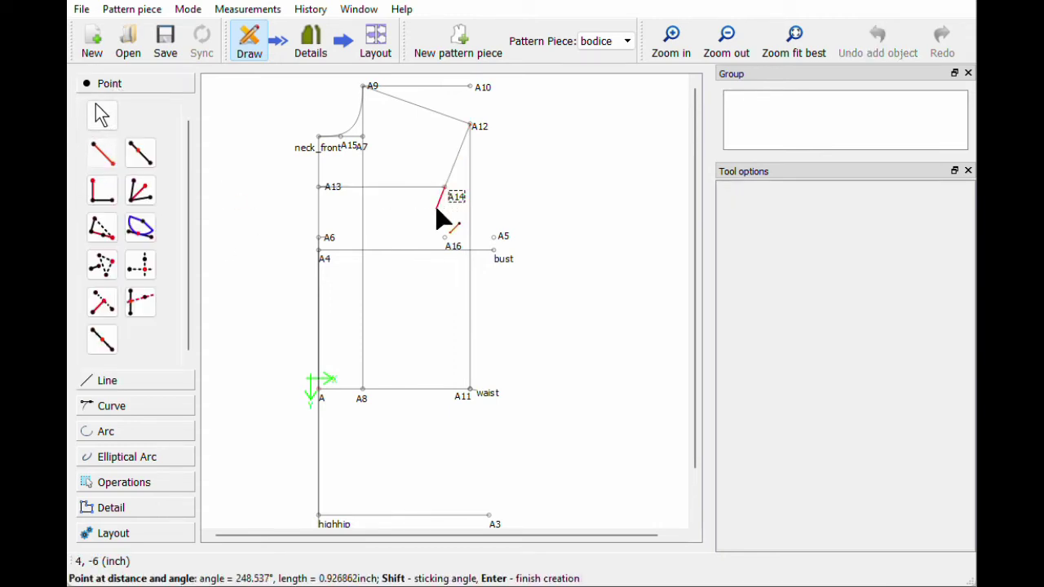
{"action": "left_click", "coordinate": [435, 223]}
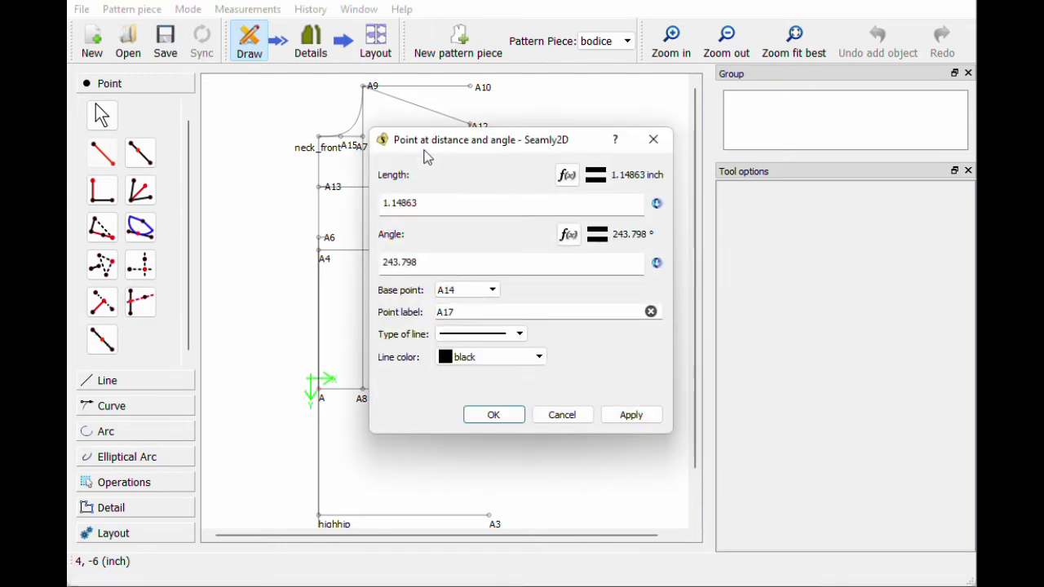
{"action": "left_click_drag", "start_coordinate": [423, 146], "coordinate": [664, 121]}
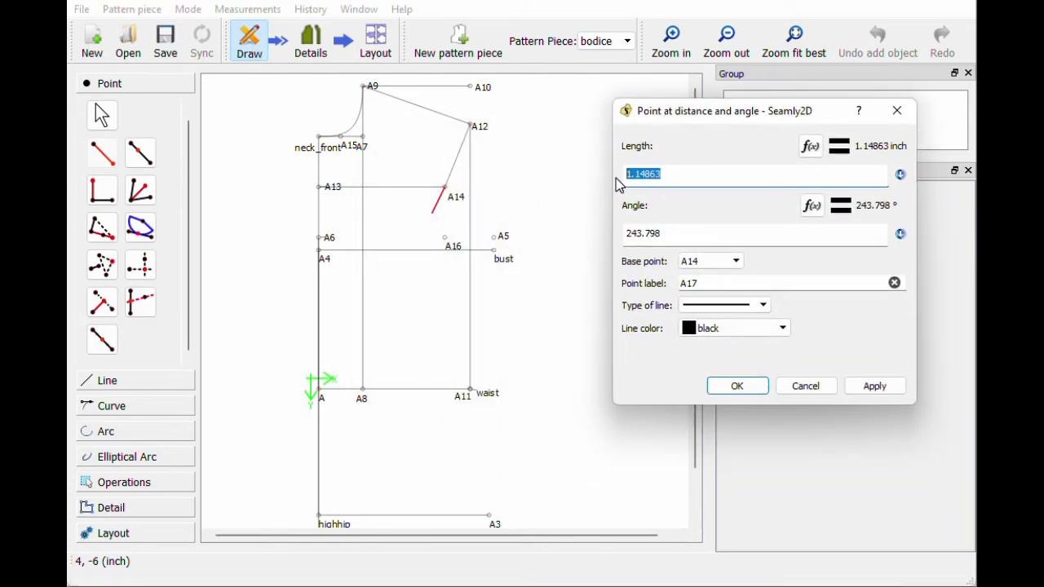
{"action": "type", "text": "1"}
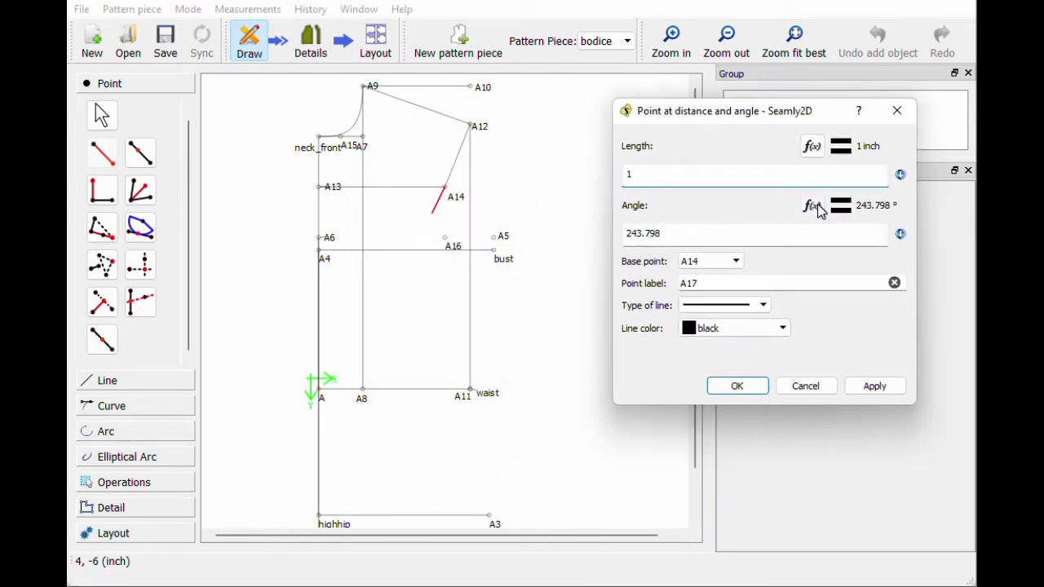
{"action": "left_click", "coordinate": [812, 207]}
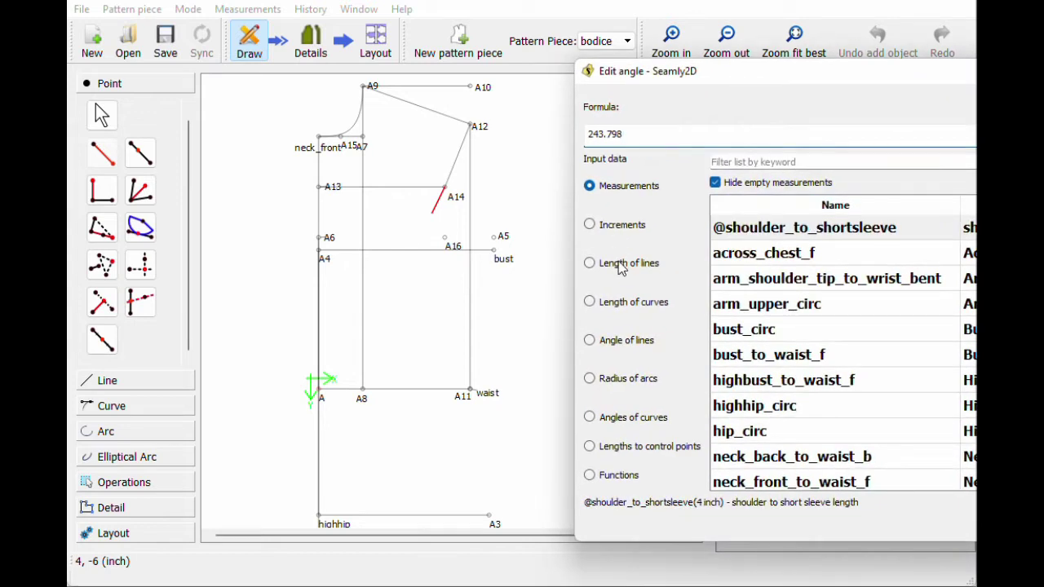
{"action": "left_click", "coordinate": [615, 343]}
{"action": "left_click", "coordinate": [589, 134]}
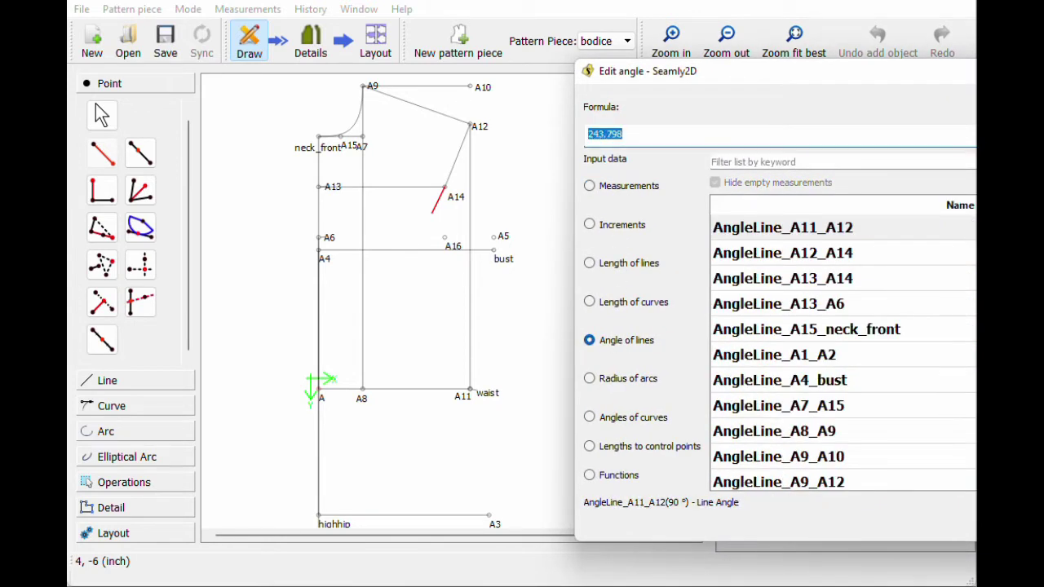
{"action": "key", "text": "BackSpace"}
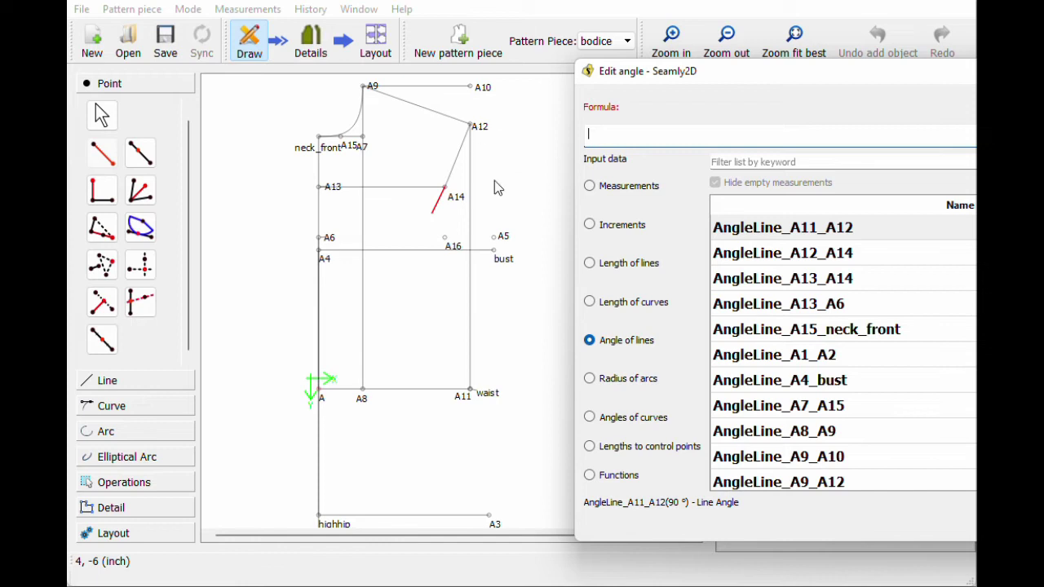
{"action": "left_click", "coordinate": [751, 163]}
{"action": "type", "text": "a12"}
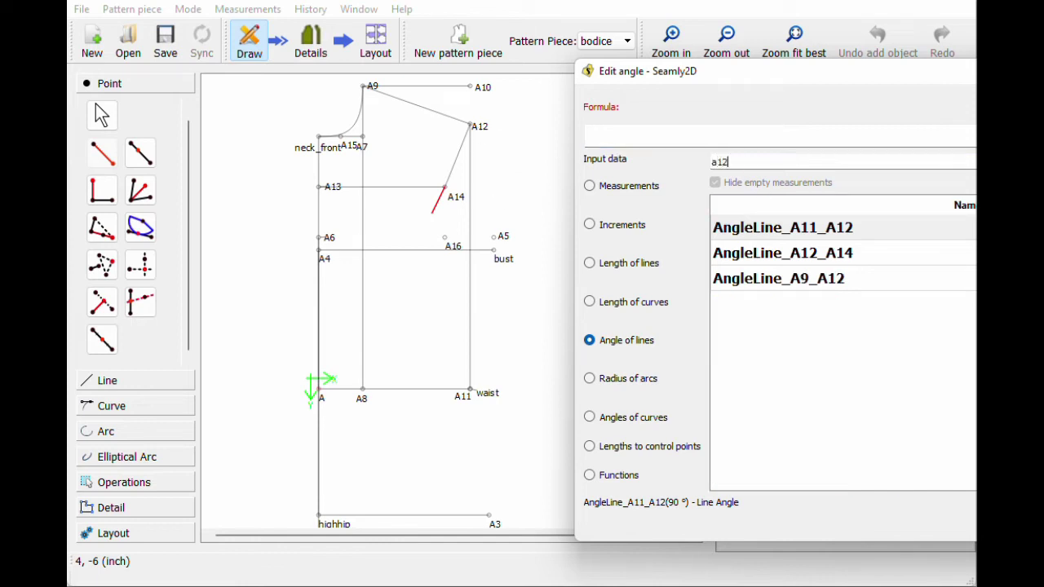
{"action": "double_click", "coordinate": [761, 254]}
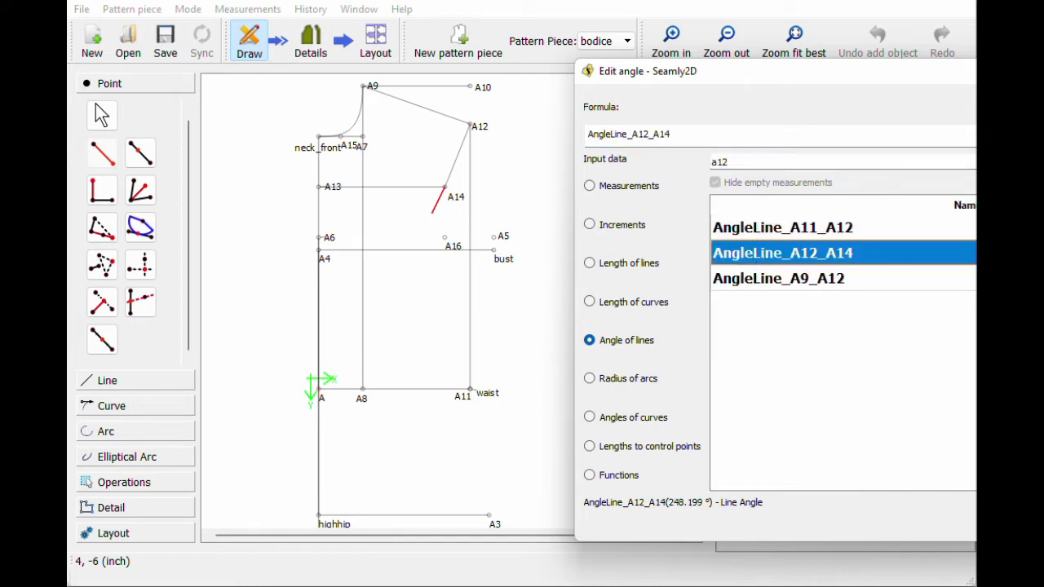
{"action": "key", "text": "Return"}
{"action": "left_click", "coordinate": [739, 385]}
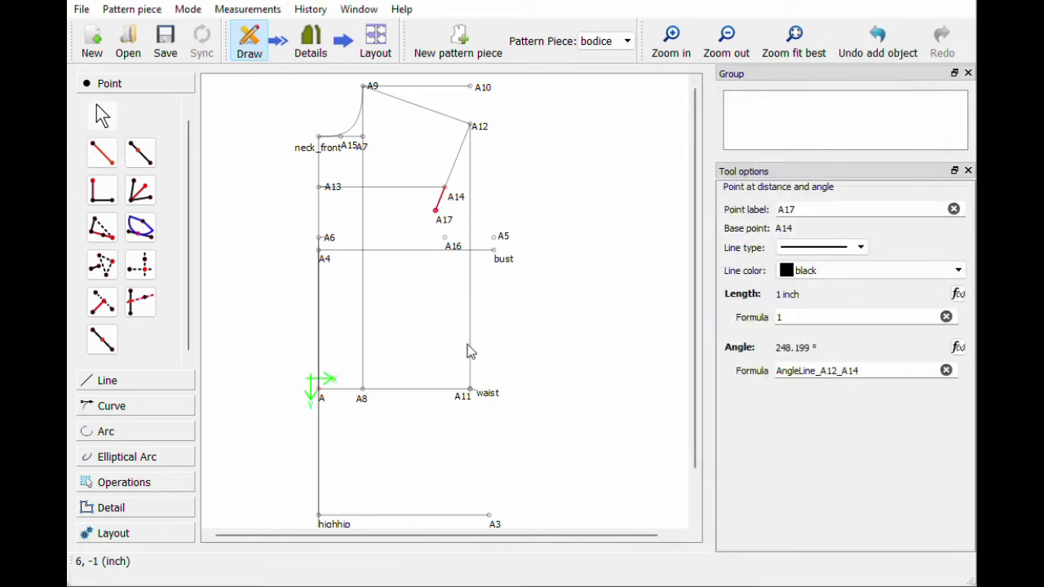
- Draw cubic Bezier Spl_A14_A5 through A14, A17, A16 and A5
{"action": "left_click", "coordinate": [112, 407]}
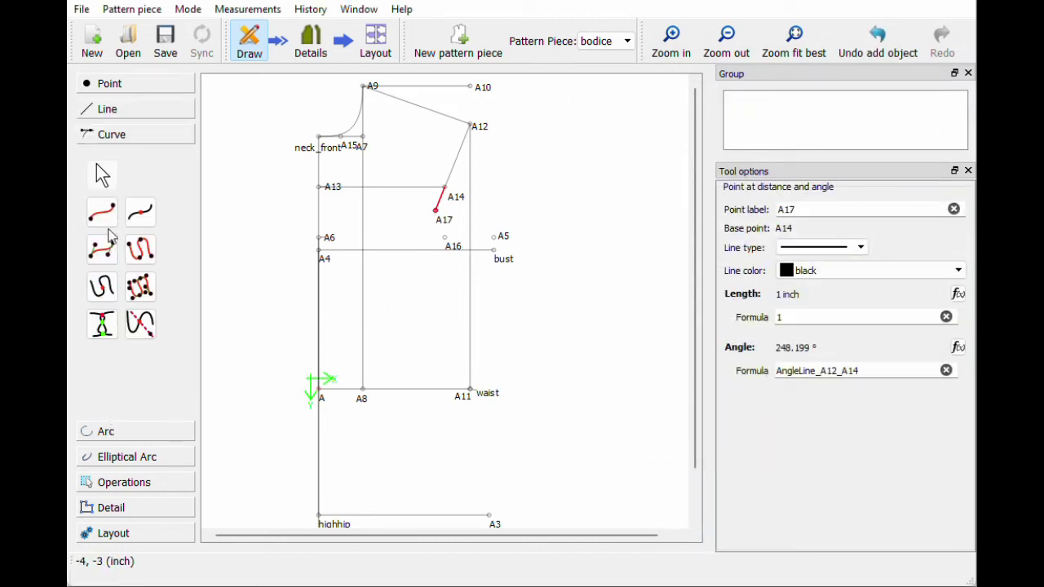
{"action": "left_click", "coordinate": [102, 248]}
{"action": "left_click", "coordinate": [448, 196]}
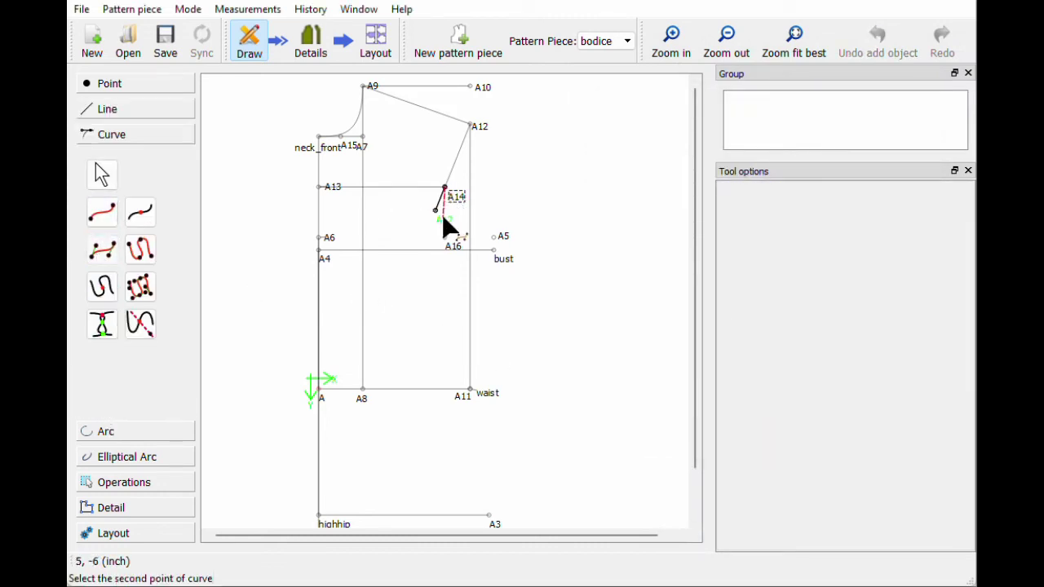
{"action": "left_click", "coordinate": [441, 219]}
{"action": "left_click", "coordinate": [447, 238]}
{"action": "left_click", "coordinate": [493, 237]}
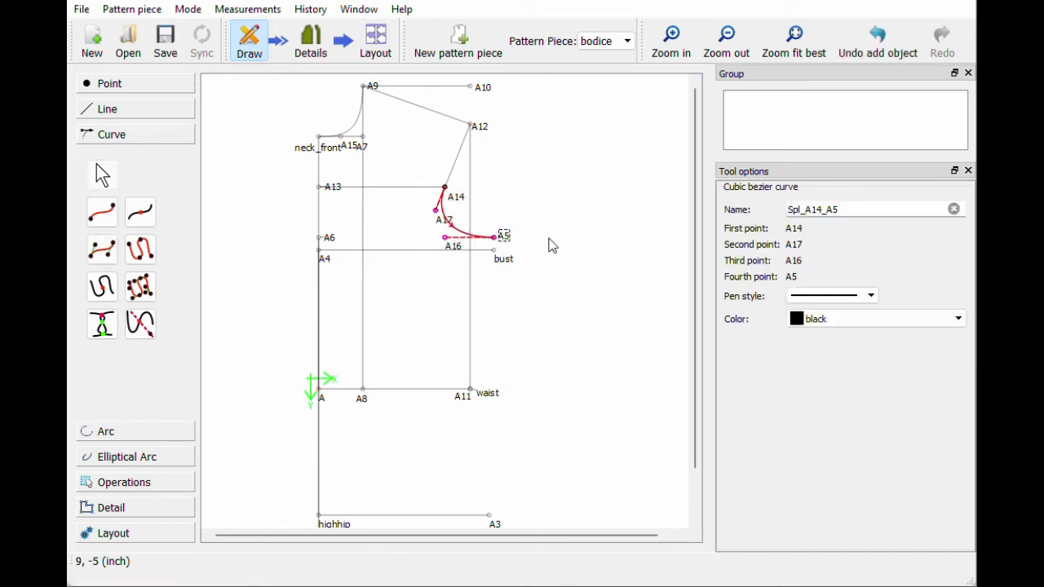
{"action": "left_click", "coordinate": [607, 245]}
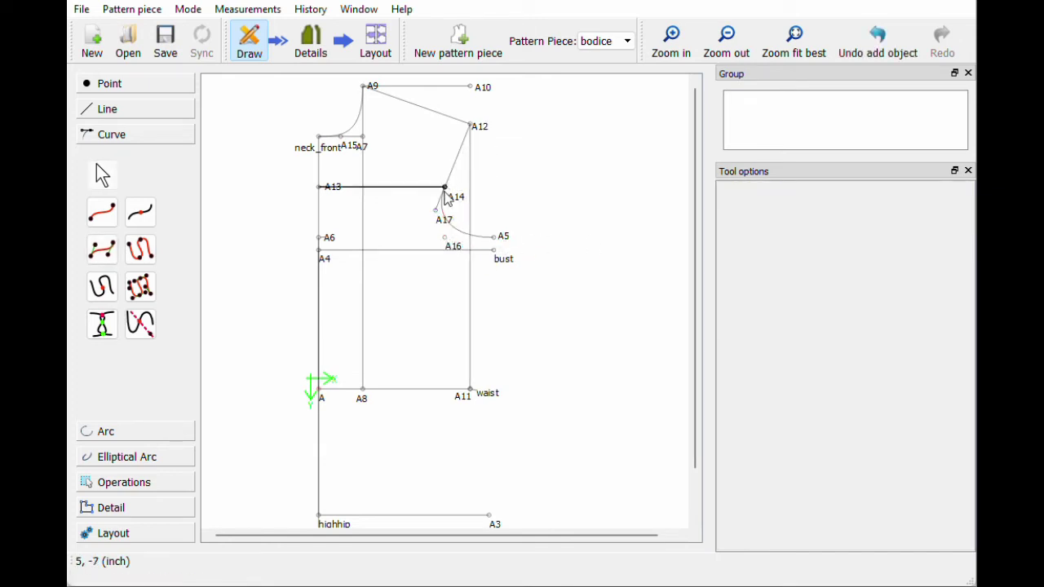
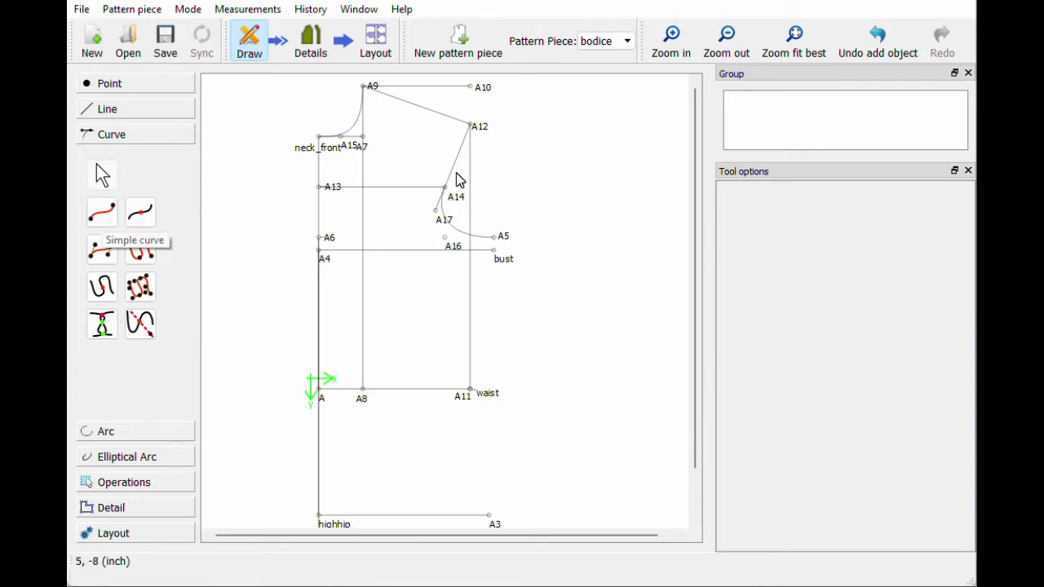
- Recolour line A13–A14 blue, then dark violet
{"action": "left_click", "coordinate": [446, 188]}
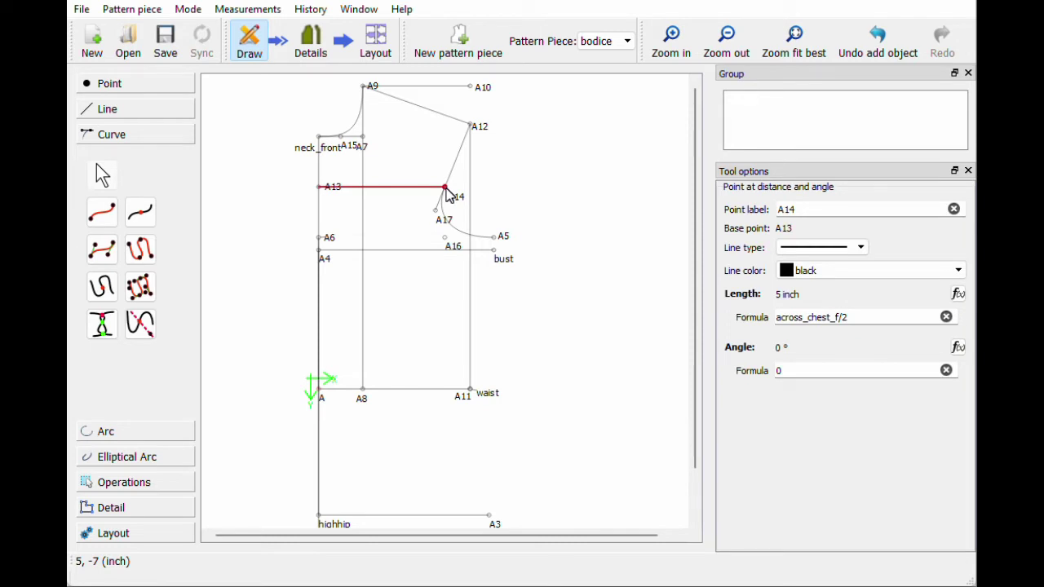
{"action": "left_click", "coordinate": [834, 270]}
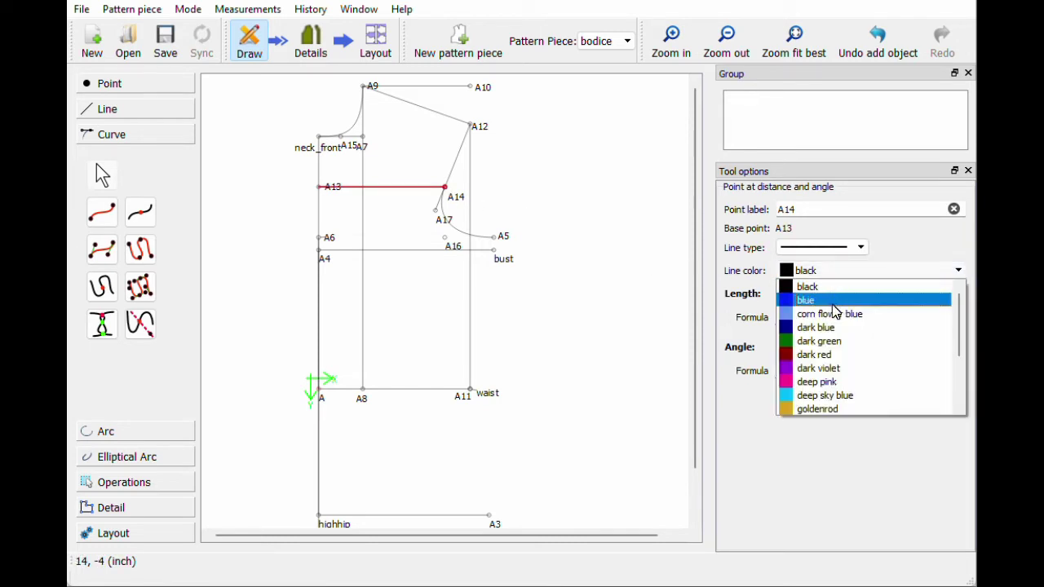
{"action": "left_click", "coordinate": [829, 301]}
{"action": "left_click", "coordinate": [816, 275]}
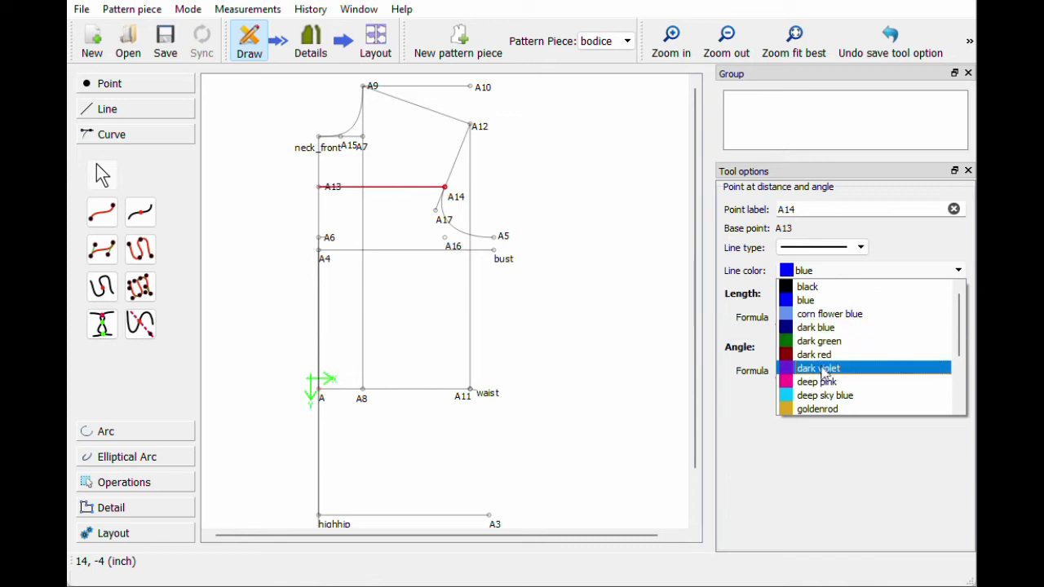
{"action": "left_click", "coordinate": [824, 369]}
{"action": "left_click", "coordinate": [595, 339]}
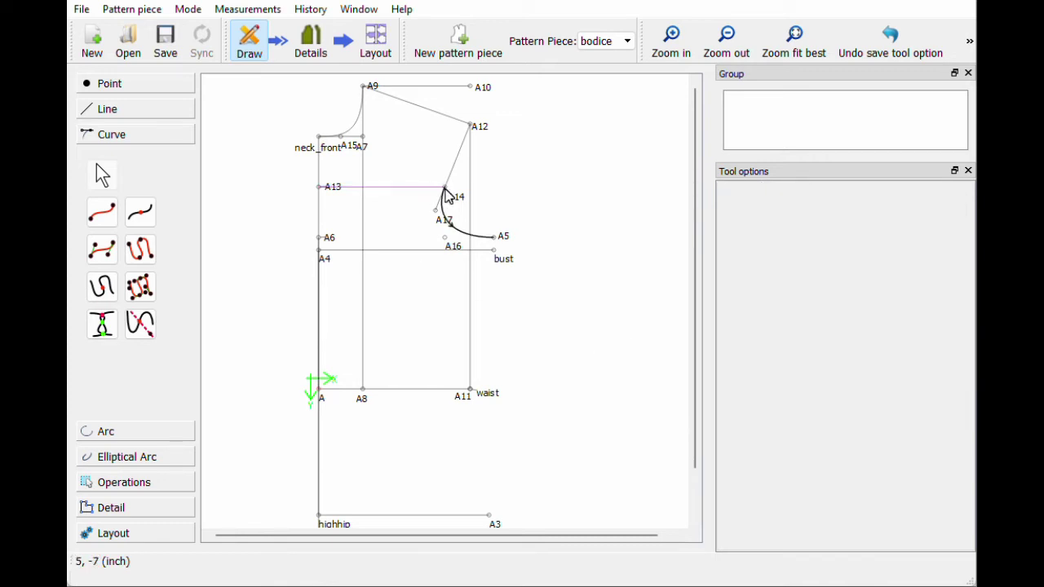
- Return line A13–A14 to black and save the pattern
{"action": "left_click", "coordinate": [445, 187]}
{"action": "left_click", "coordinate": [874, 271]}
{"action": "key", "text": "Escape"}
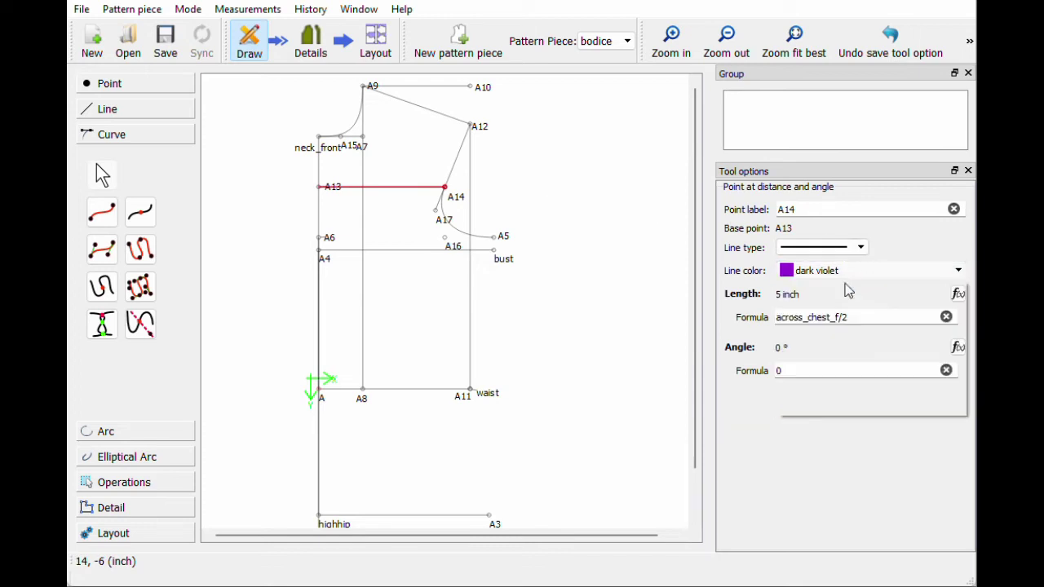
{"action": "left_click", "coordinate": [617, 196]}
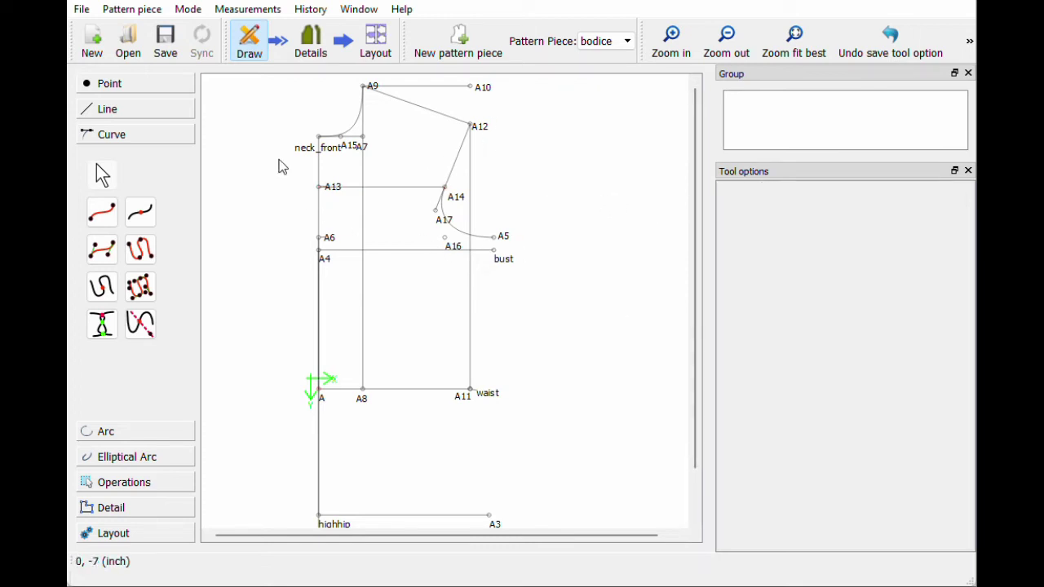
{"action": "key", "text": "ctrl+s"}
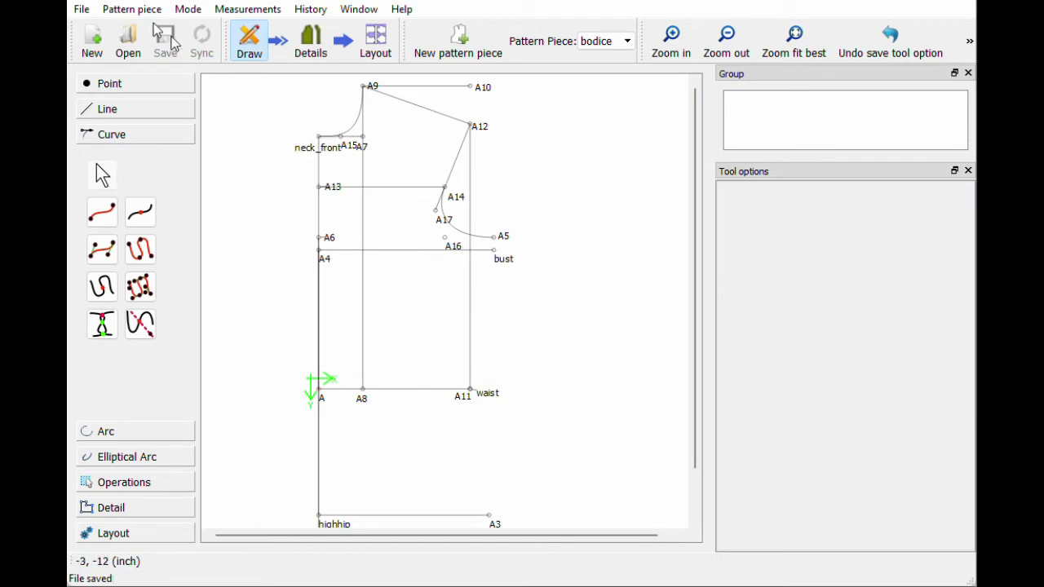
- Create A18 from A at angle 90°, length neck_back_to_waist_b (12 inch)
{"action": "left_click", "coordinate": [106, 85]}
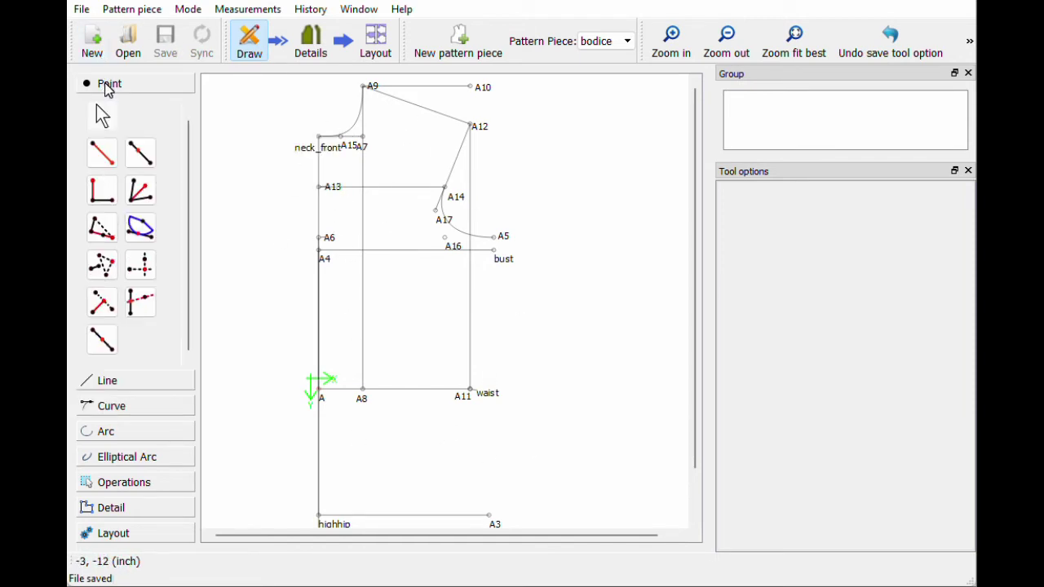
{"action": "left_click", "coordinate": [102, 153]}
{"action": "left_click", "coordinate": [318, 399]}
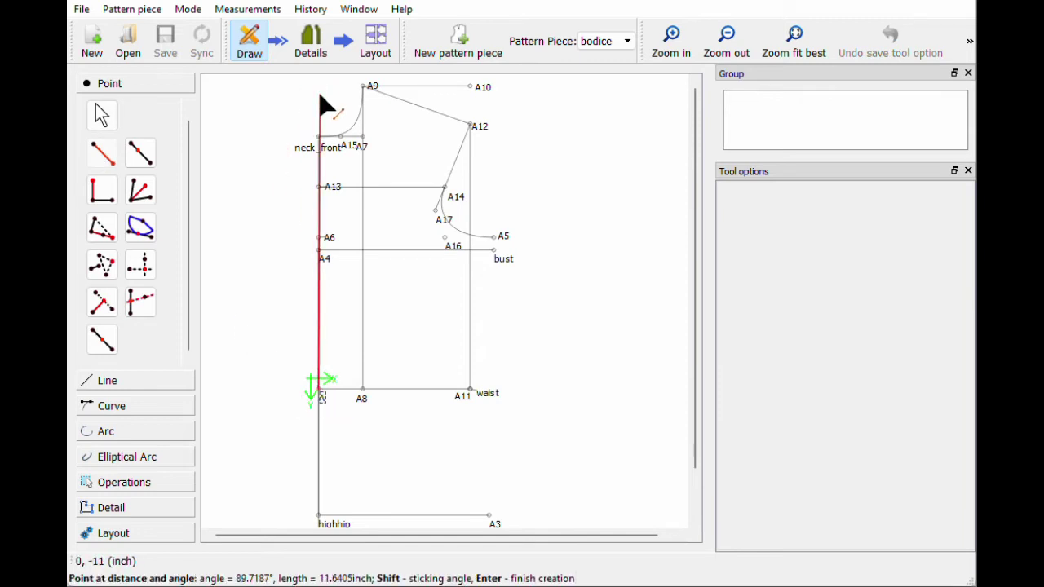
{"action": "left_click", "coordinate": [321, 102]}
{"action": "left_click_drag", "start_coordinate": [420, 262], "coordinate": [349, 262]}
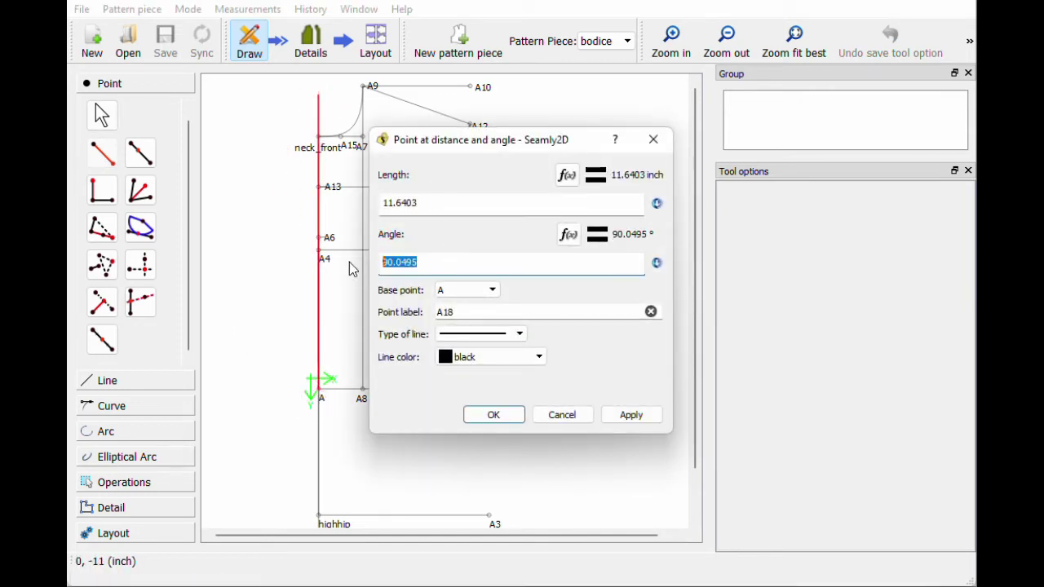
{"action": "type", "text": "90"}
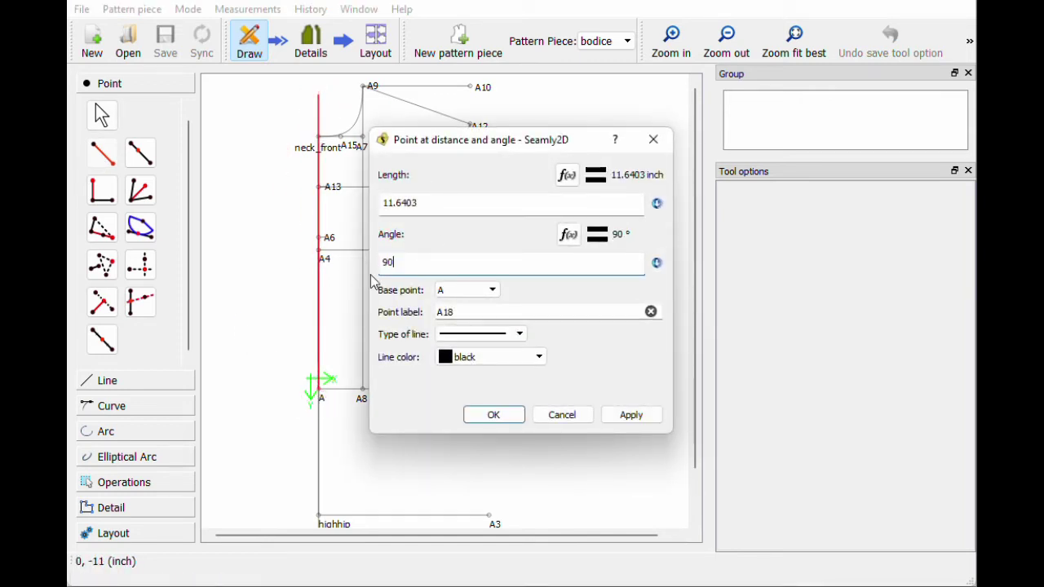
{"action": "left_click", "coordinate": [566, 176]}
{"action": "key", "text": "BackSpace"}
{"action": "key", "text": "BackSpace"}
{"action": "key", "text": "BackSpace"}
{"action": "key", "text": "BackSpace"}
{"action": "key", "text": "BackSpace"}
{"action": "key", "text": "BackSpace"}
{"action": "key", "text": "BackSpace"}
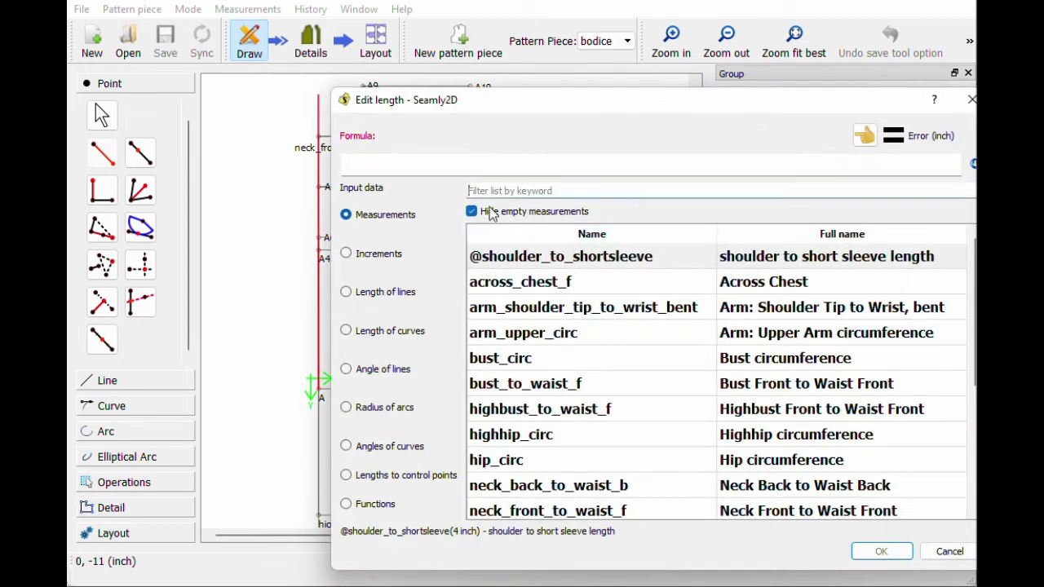
{"action": "type", "text": "neck"}
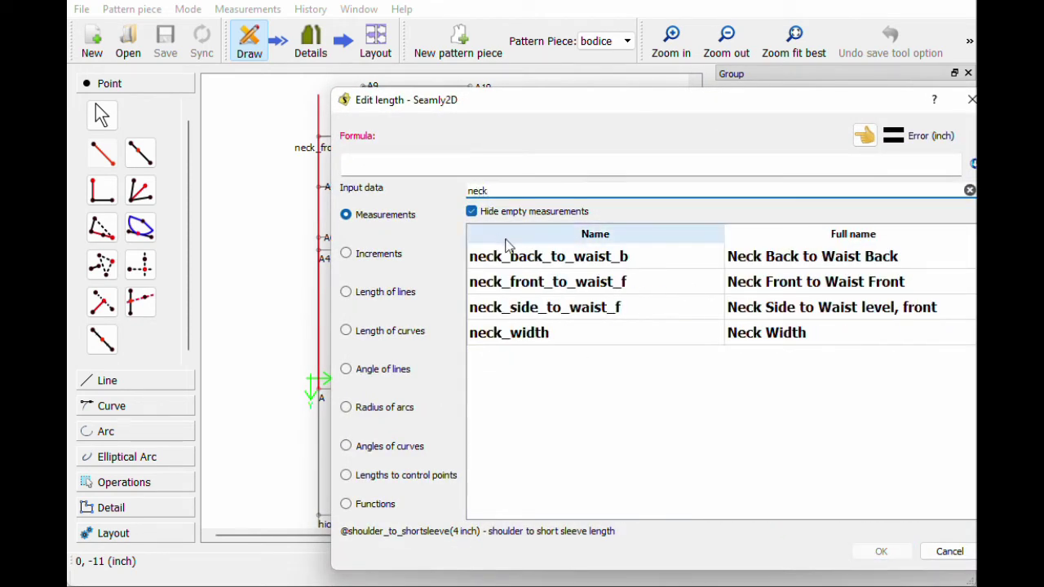
{"action": "double_click", "coordinate": [540, 260]}
{"action": "left_click", "coordinate": [880, 552]}
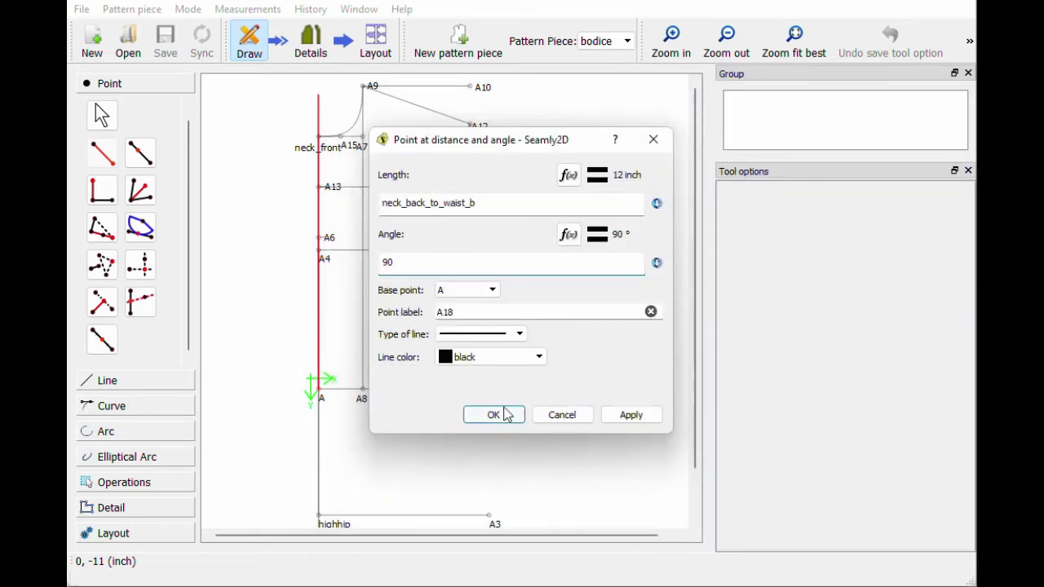
{"action": "left_click", "coordinate": [497, 414]}
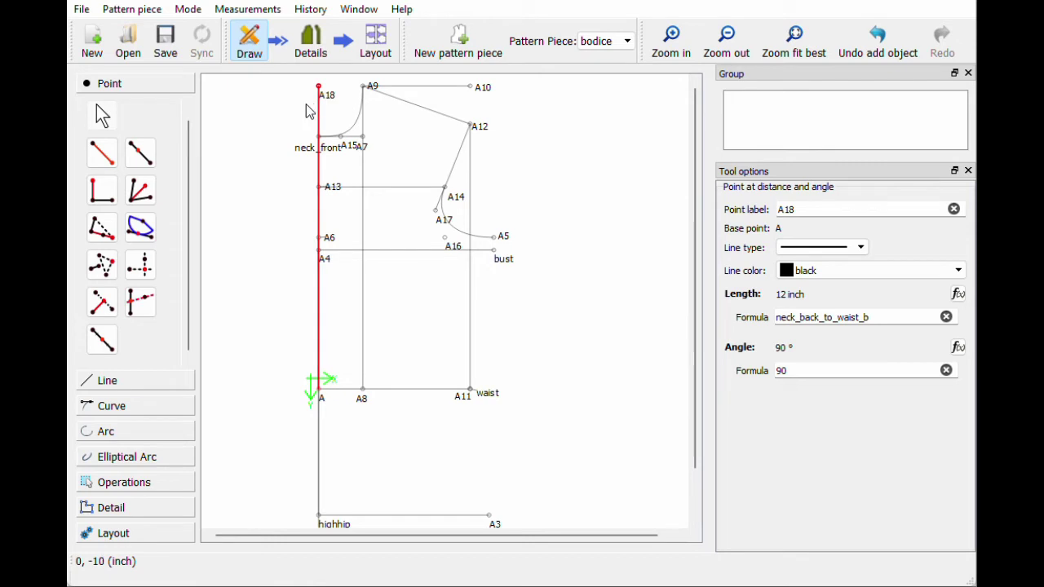
- Draw a line from A18 to A9 and save the pattern
{"action": "left_click", "coordinate": [96, 380]}
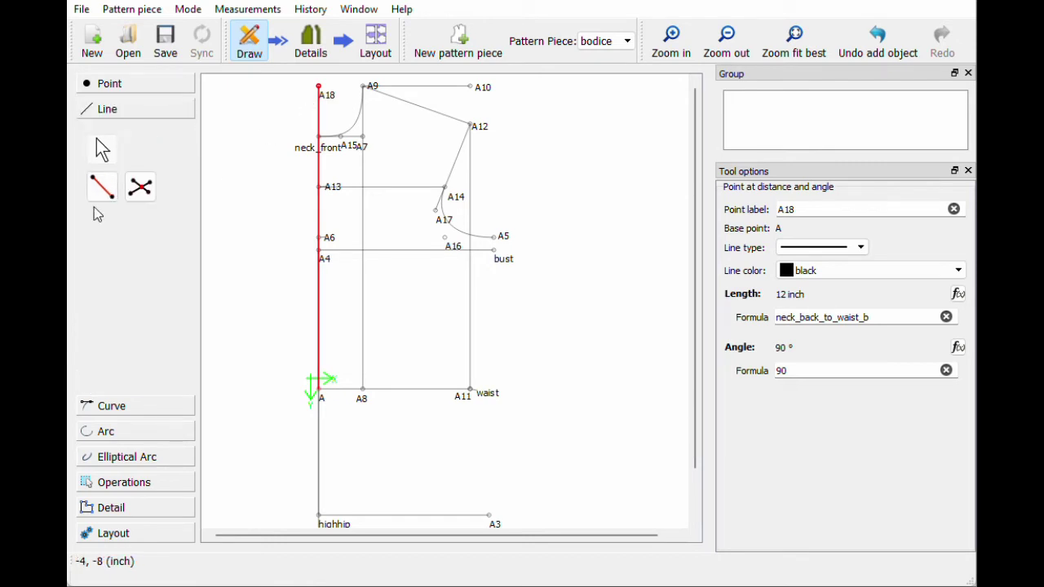
{"action": "left_click", "coordinate": [102, 187]}
{"action": "left_click", "coordinate": [331, 100]}
{"action": "left_click", "coordinate": [365, 88]}
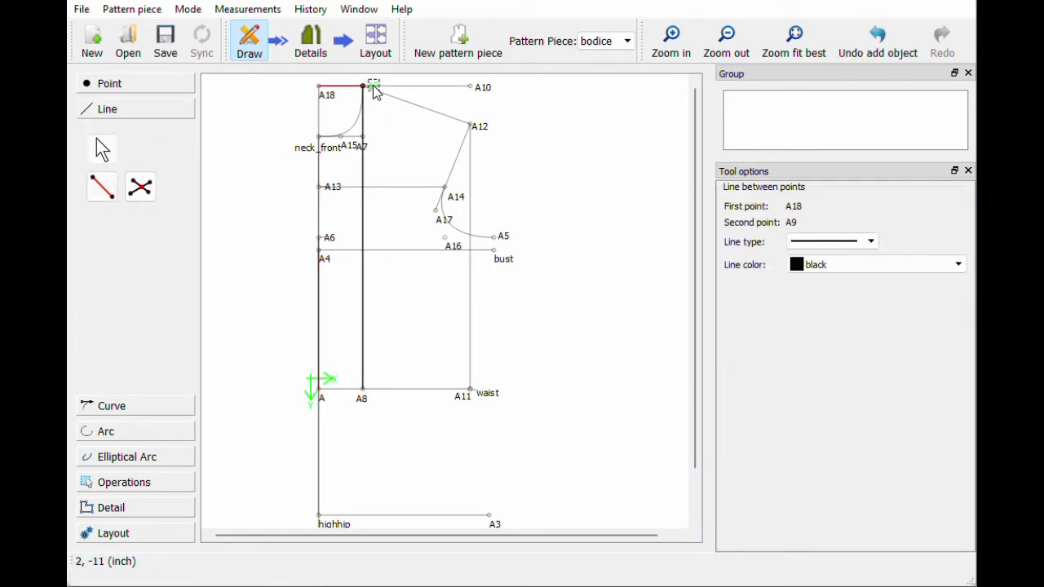
{"action": "left_click", "coordinate": [167, 43]}
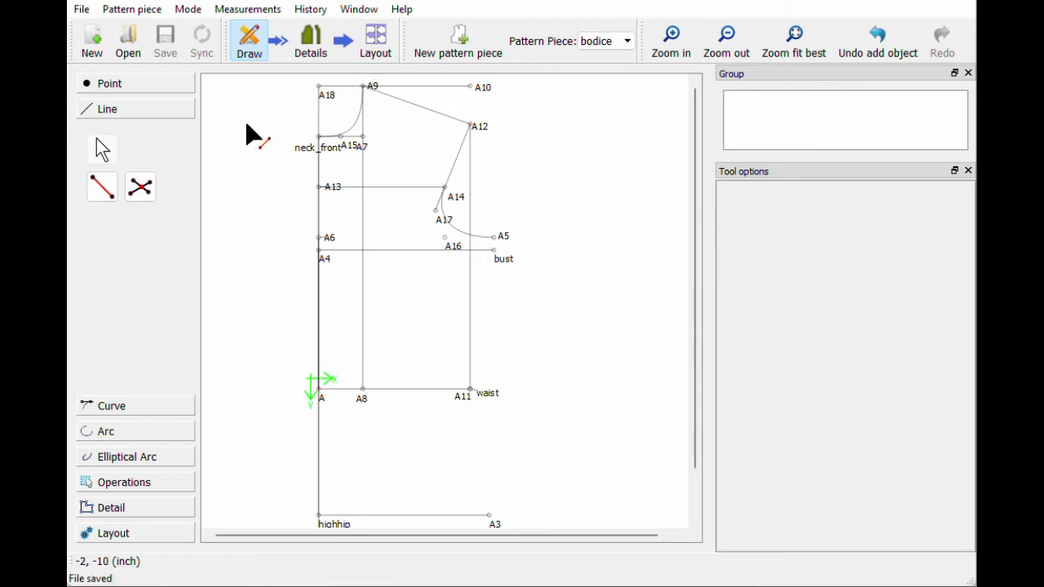
- Begin a point-along-line construction from A18, then cancel it
{"action": "left_click", "coordinate": [122, 85]}
{"action": "left_click", "coordinate": [141, 152]}
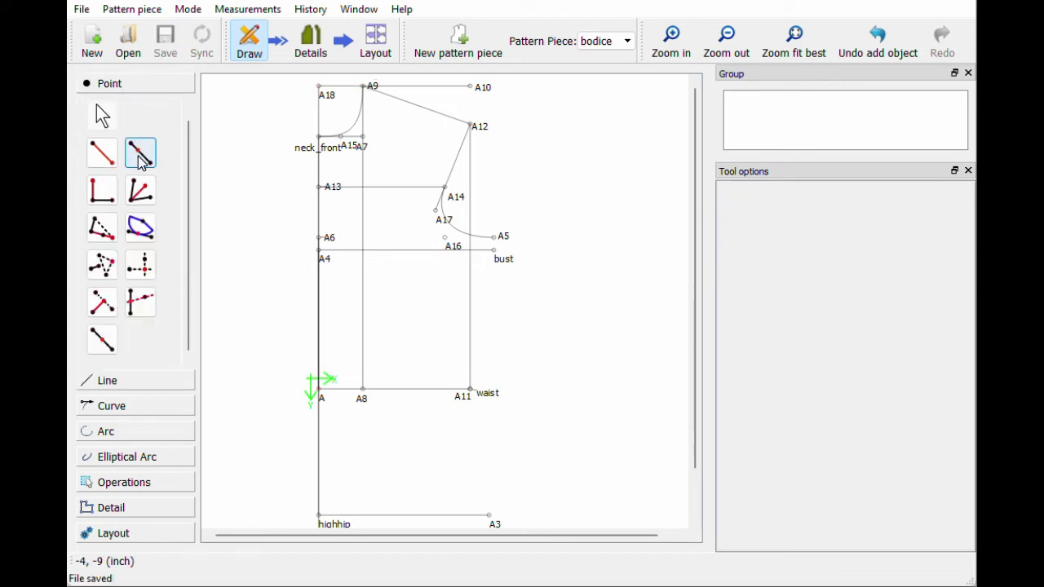
{"action": "left_click", "coordinate": [326, 96]}
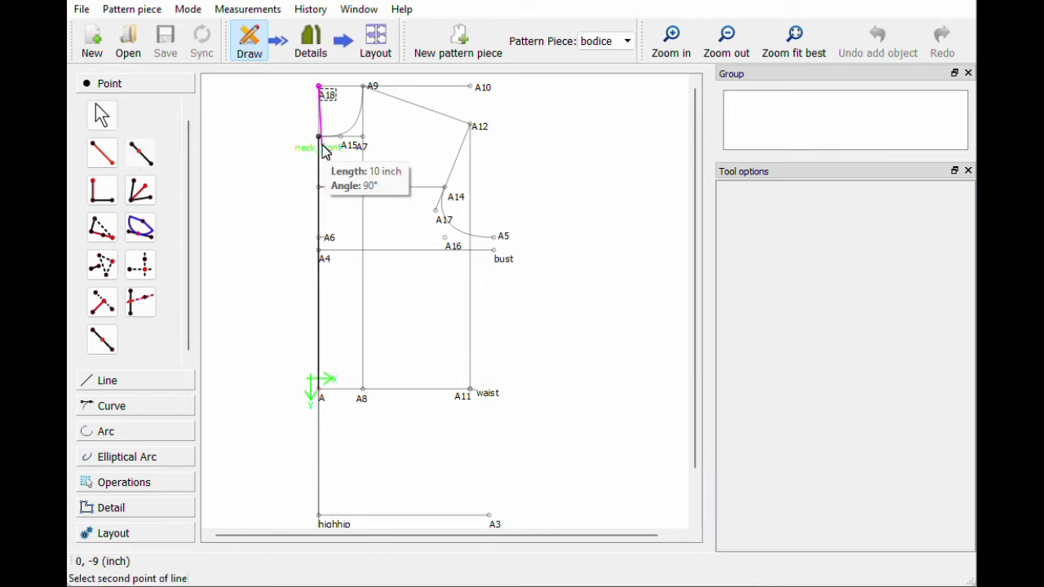
{"action": "left_click", "coordinate": [101, 114]}
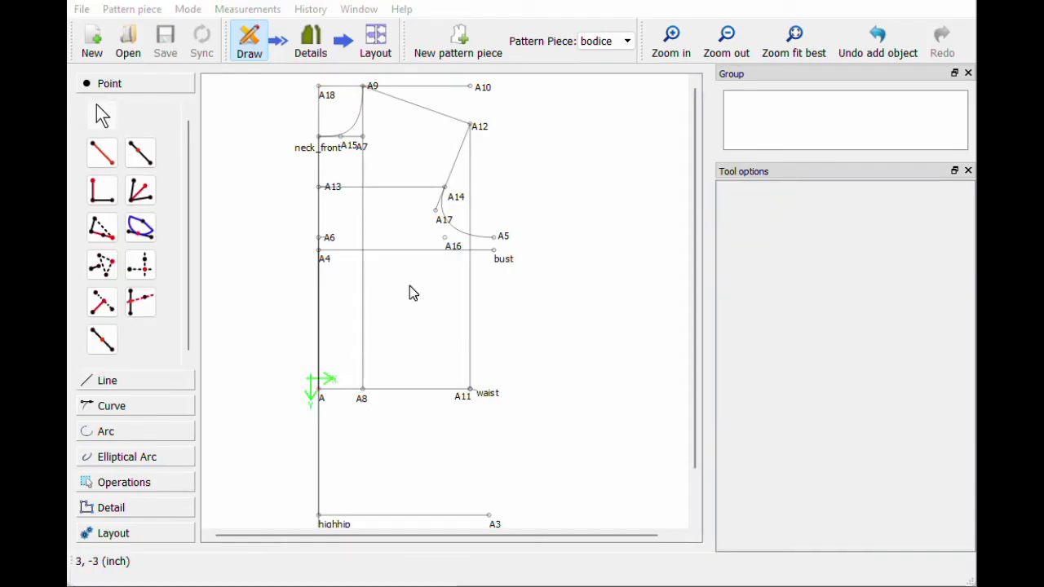
- Create a new pattern piece named 'sleeve' and fit the pattern in view
{"action": "left_click", "coordinate": [468, 61]}
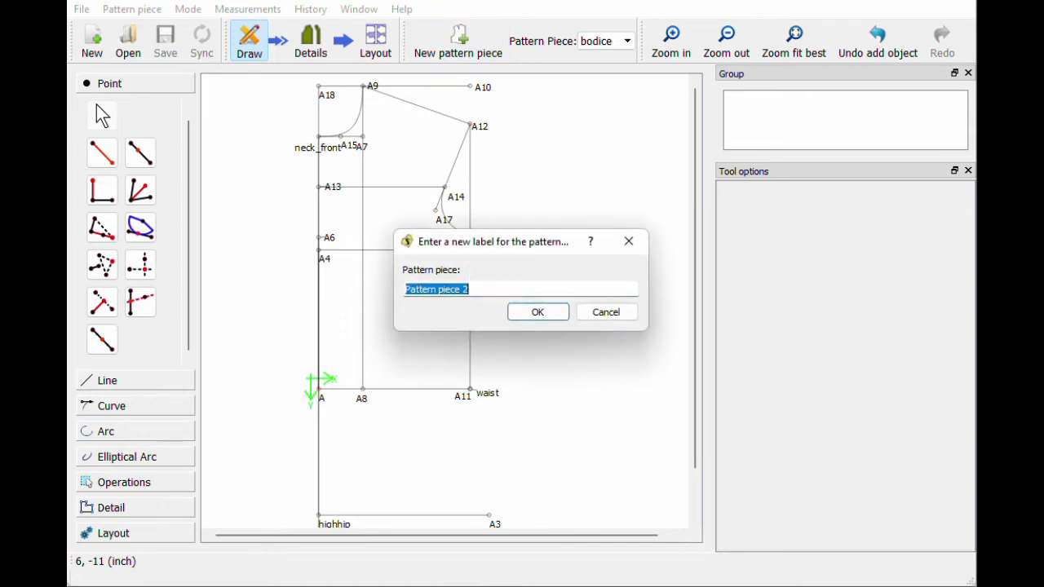
{"action": "type", "text": "sleeve"}
{"action": "key", "text": "Return"}
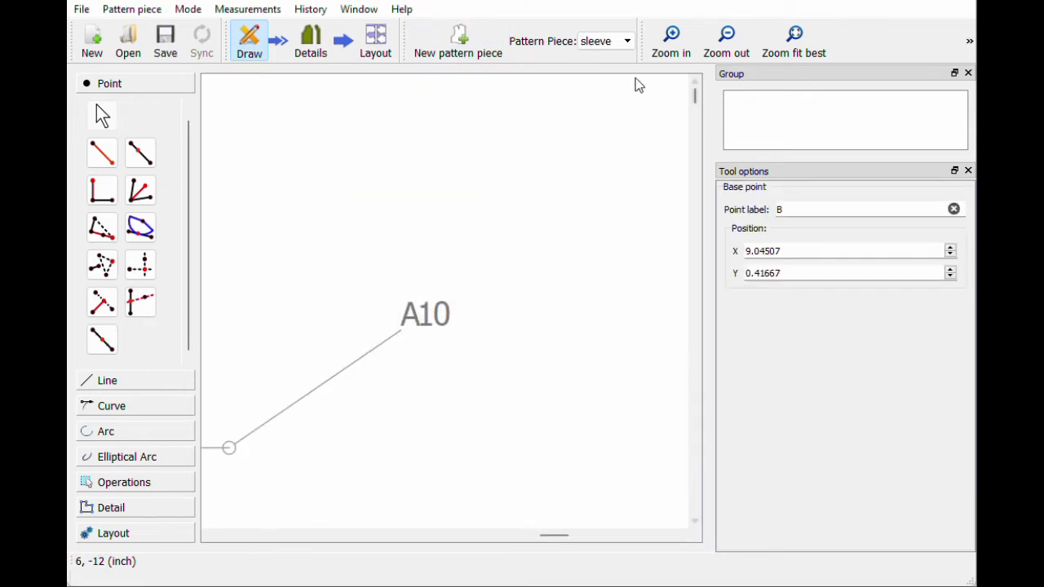
{"action": "left_click", "coordinate": [792, 54]}
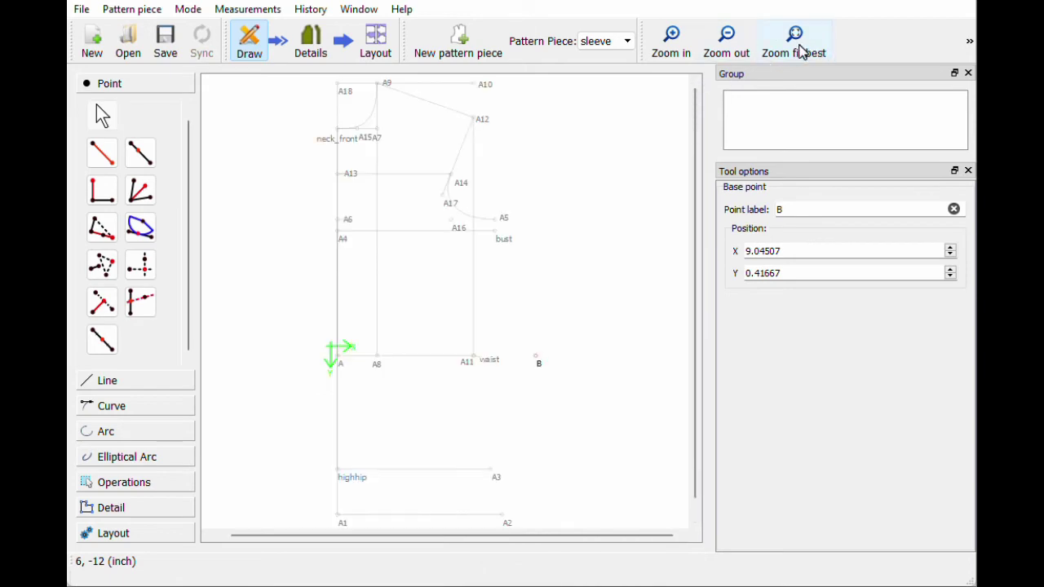
- Place base point B right of the bodice at X 14.04510, Y -5.58333
{"action": "left_click", "coordinate": [536, 360]}
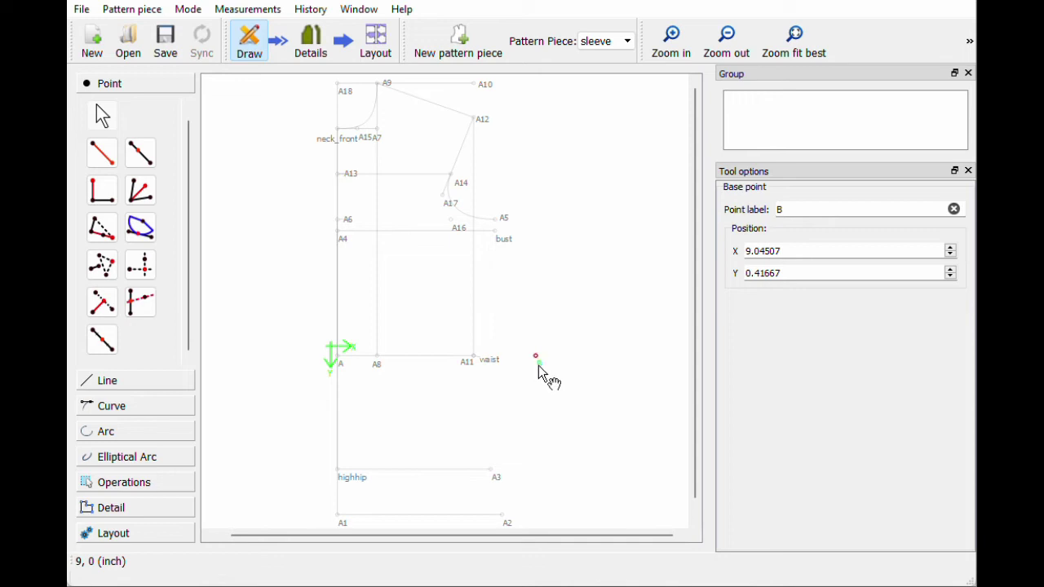
{"action": "left_click_drag", "start_coordinate": [542, 372], "coordinate": [547, 375]}
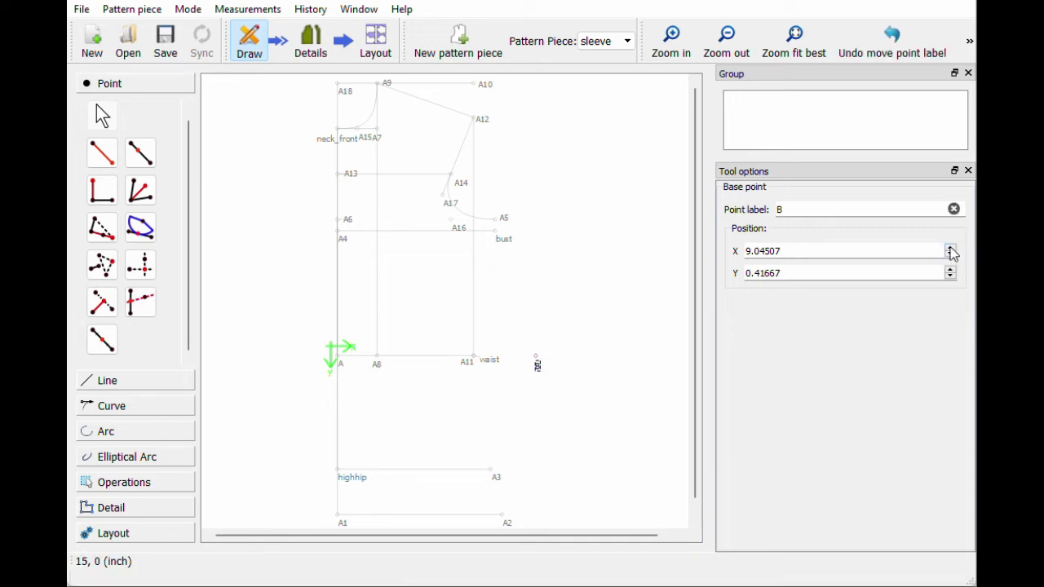
{"action": "left_click", "coordinate": [950, 248]}
{"action": "left_click", "coordinate": [952, 256]}
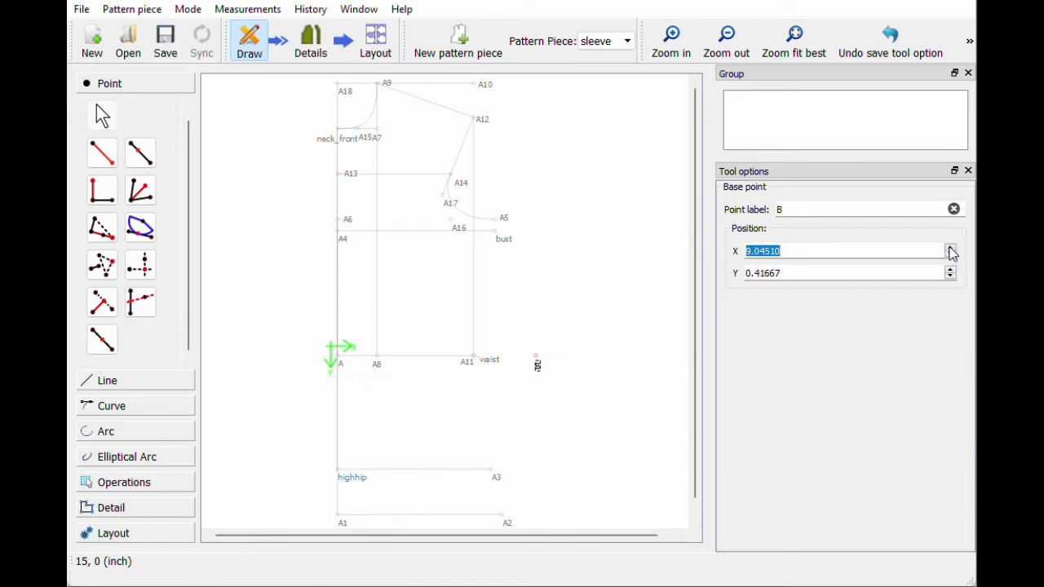
{"action": "left_click", "coordinate": [951, 248]}
{"action": "left_click", "coordinate": [950, 248]}
{"action": "left_click", "coordinate": [951, 248]}
{"action": "left_click", "coordinate": [951, 248]}
{"action": "left_click", "coordinate": [951, 248]}
{"action": "left_click", "coordinate": [951, 270]}
{"action": "left_click", "coordinate": [951, 270]}
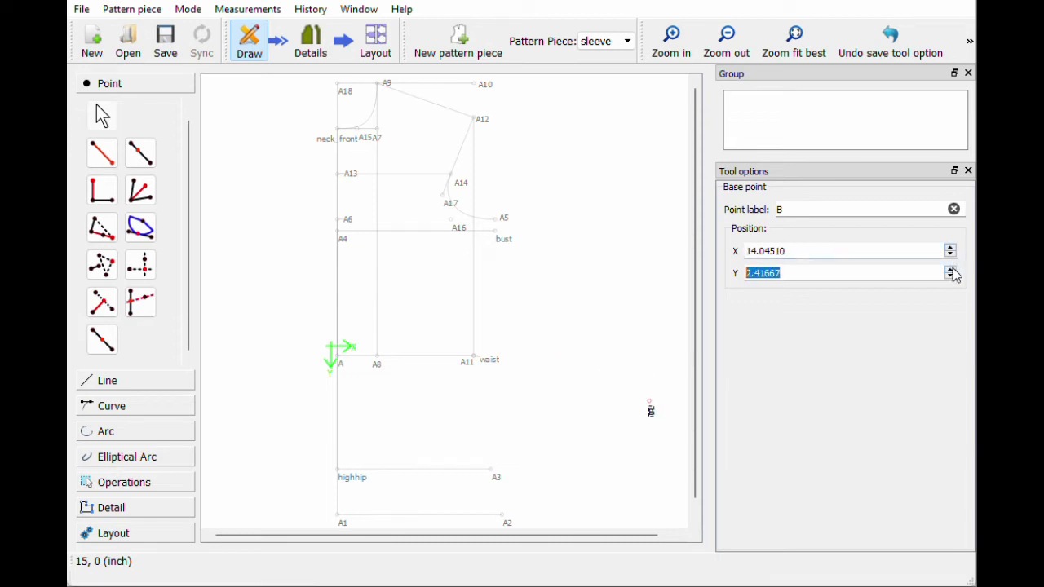
{"action": "left_click", "coordinate": [952, 277]}
{"action": "left_click", "coordinate": [951, 278]}
{"action": "left_click", "coordinate": [951, 277]}
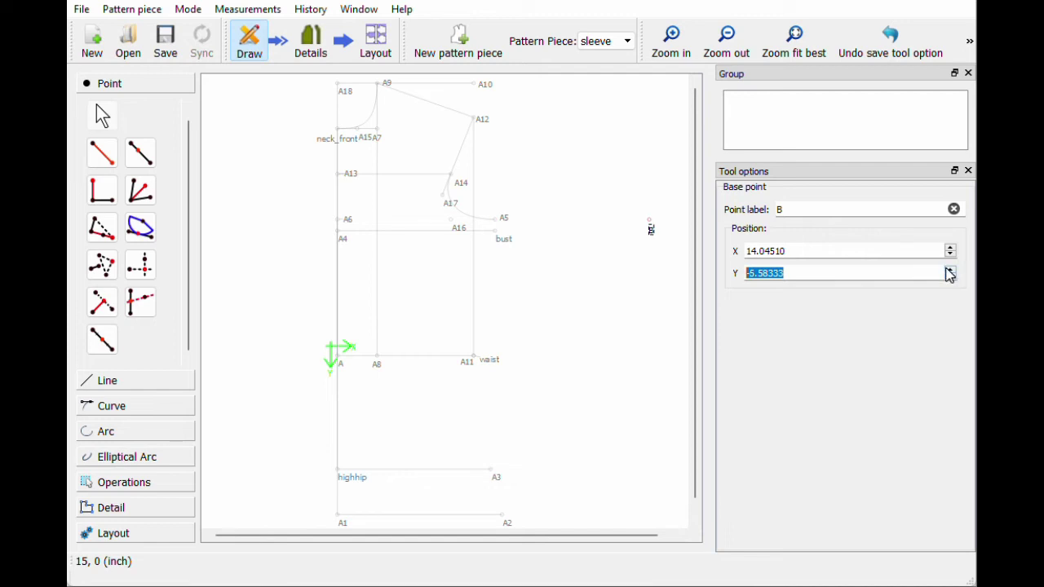
{"action": "left_click", "coordinate": [951, 256]}
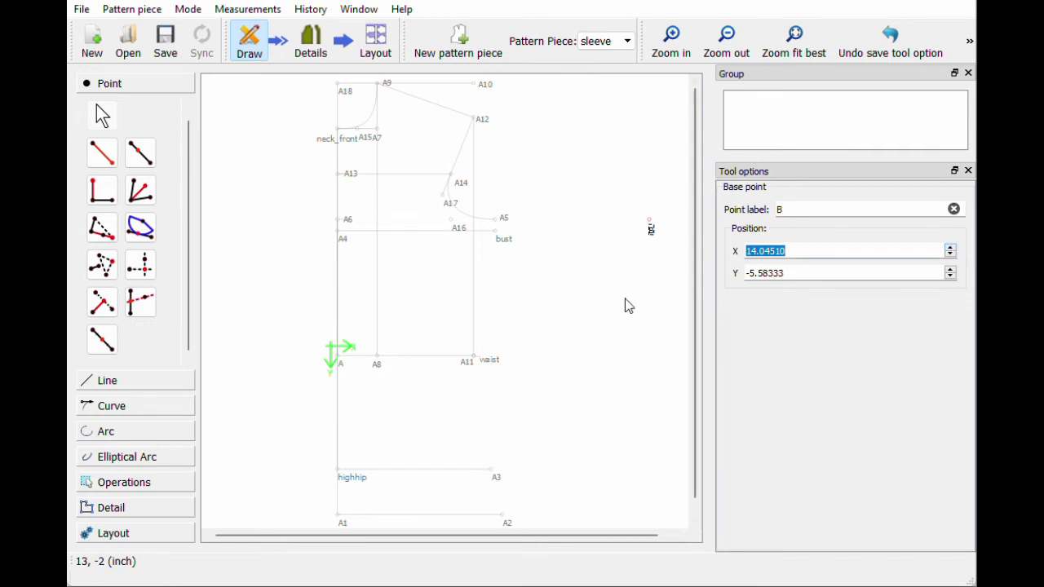
{"action": "left_click", "coordinate": [600, 327]}
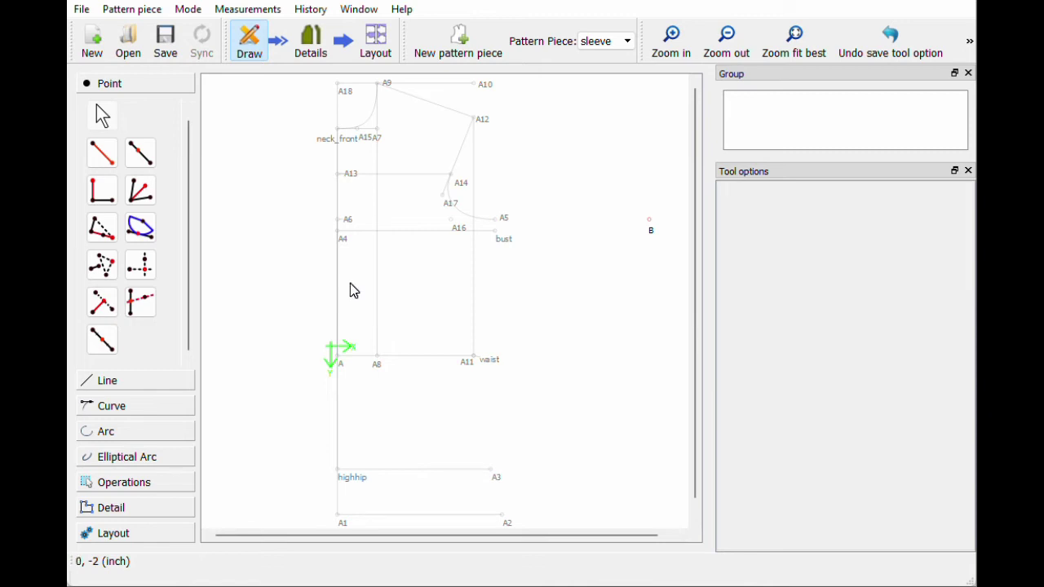
{"action": "mouse_move", "coordinate": [380, 136]}
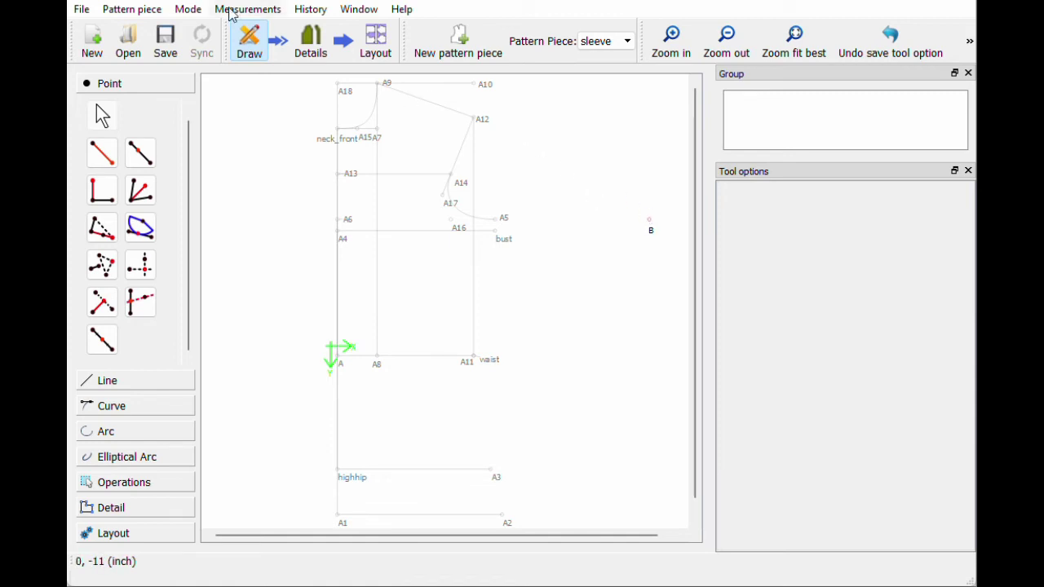
- Start a distance-and-angle point from B, placed above it, and clear its rough length
{"action": "left_click", "coordinate": [109, 154]}
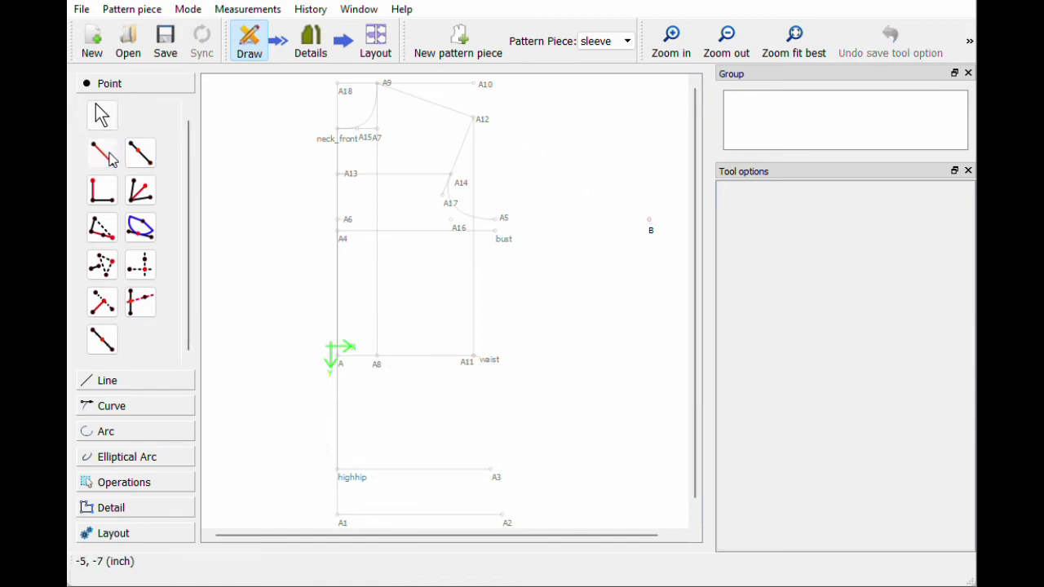
{"action": "left_click", "coordinate": [649, 221]}
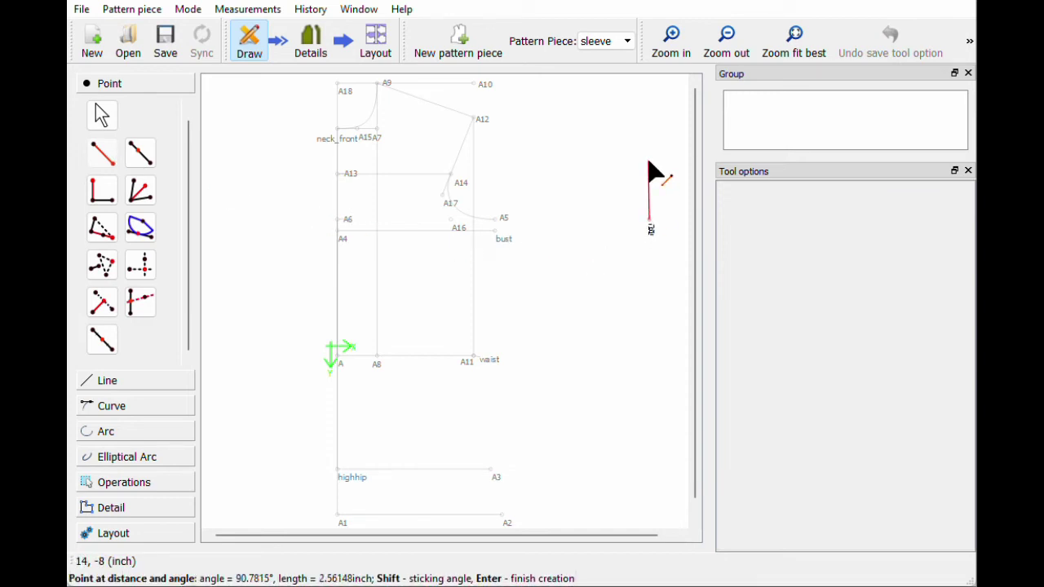
{"action": "left_click", "coordinate": [649, 163]}
{"action": "left_click", "coordinate": [569, 175]}
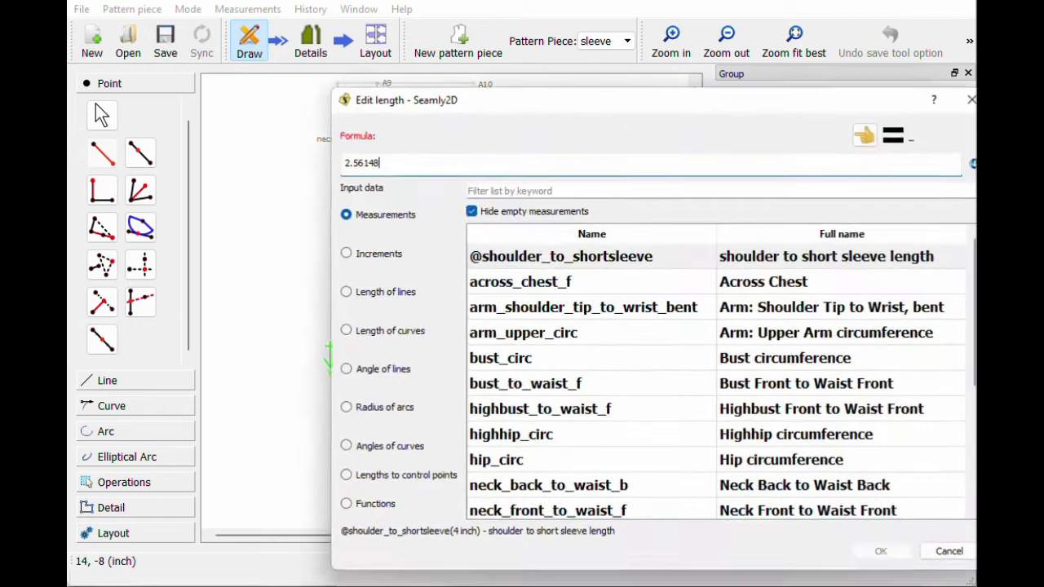
{"action": "key", "text": "ctrl+a"}
{"action": "key", "text": "BackSpace"}
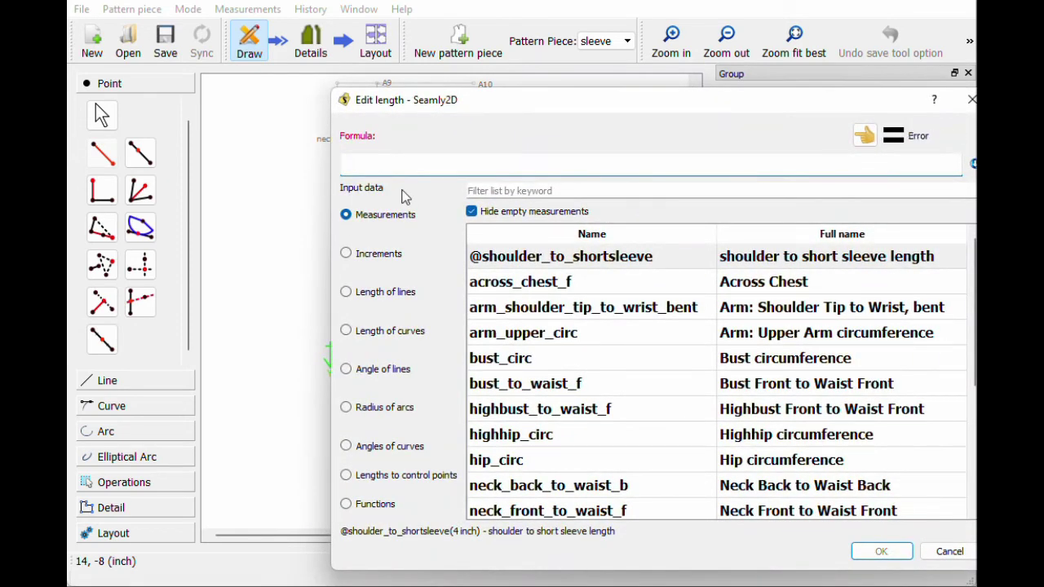
- Create B1 with length shoulder_to_shortsleeve (4 inch) at angle 90°
{"action": "left_click", "coordinate": [470, 190]}
{"action": "type", "text": "t"}
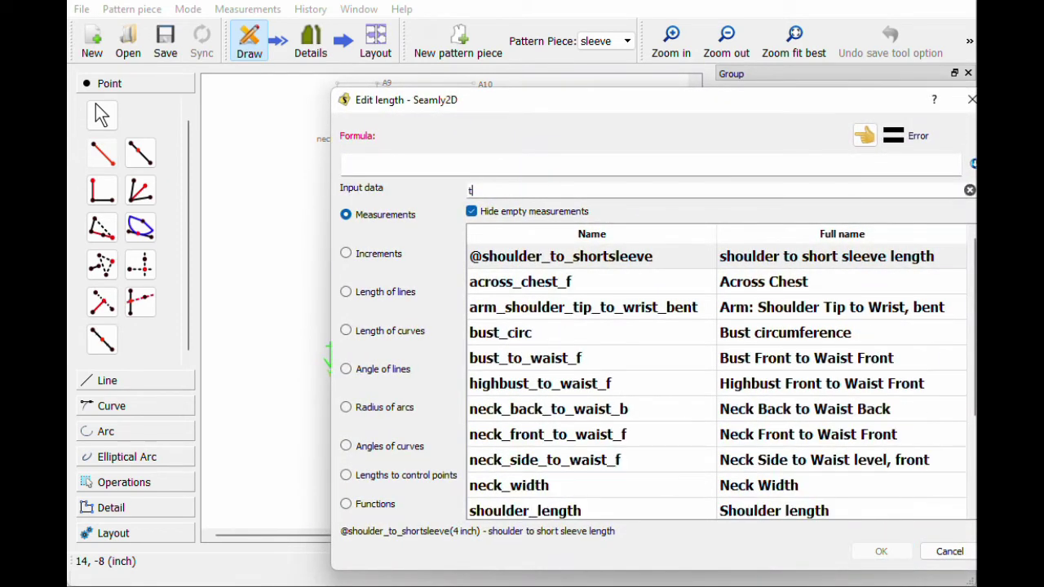
{"action": "type", "text": " sh==="}
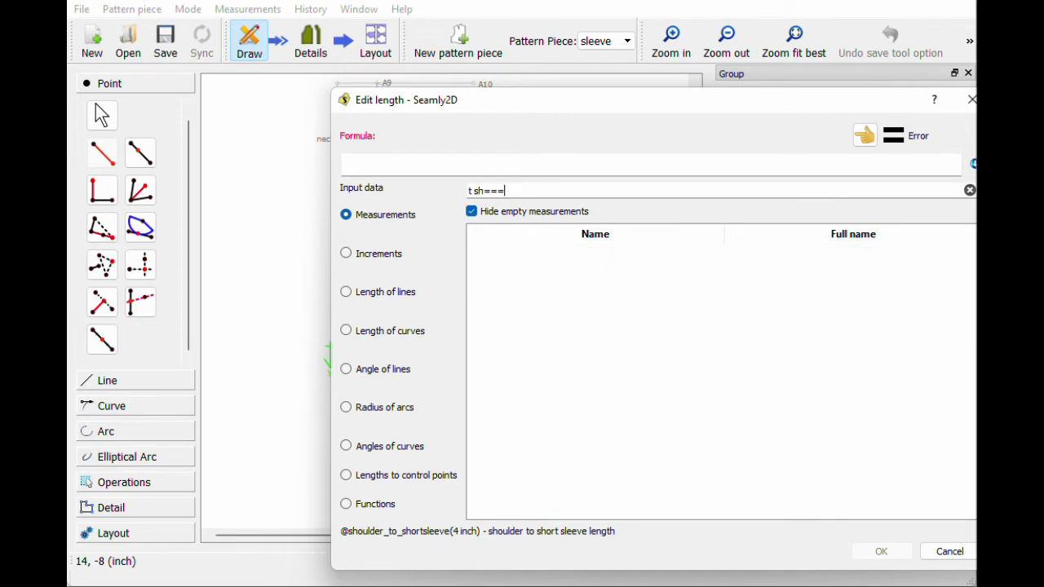
{"action": "key", "text": "BackSpace"}
{"action": "key", "text": "BackSpace"}
{"action": "key", "text": "BackSpace"}
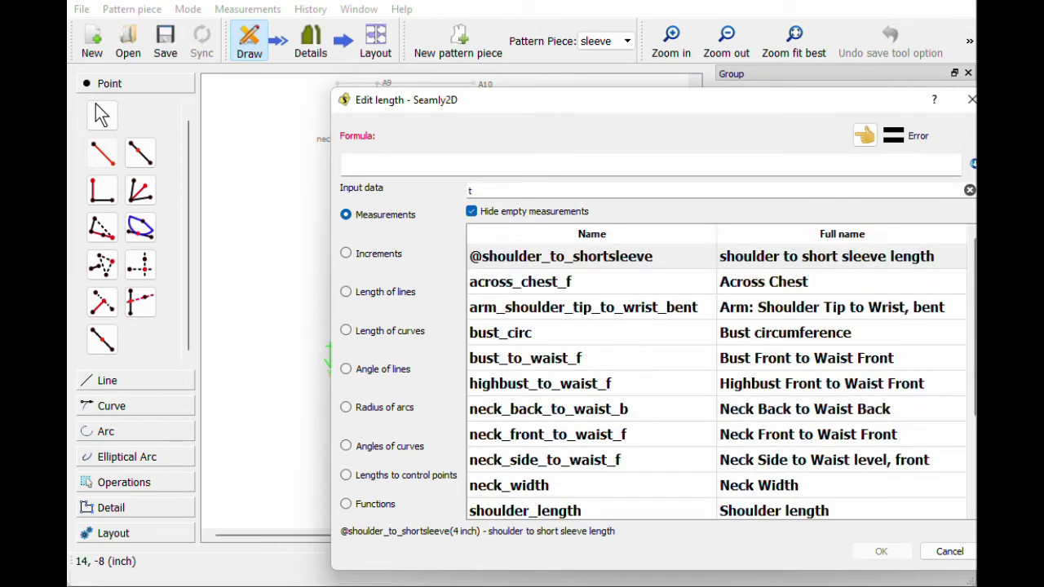
{"action": "key", "text": "BackSpace"}
{"action": "type", "text": "slee"}
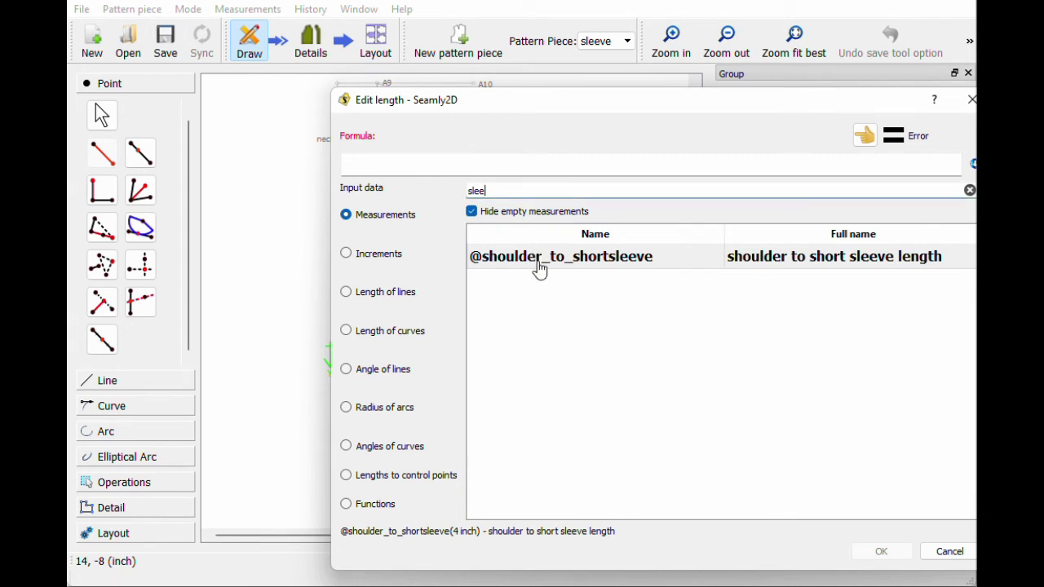
{"action": "double_click", "coordinate": [534, 263]}
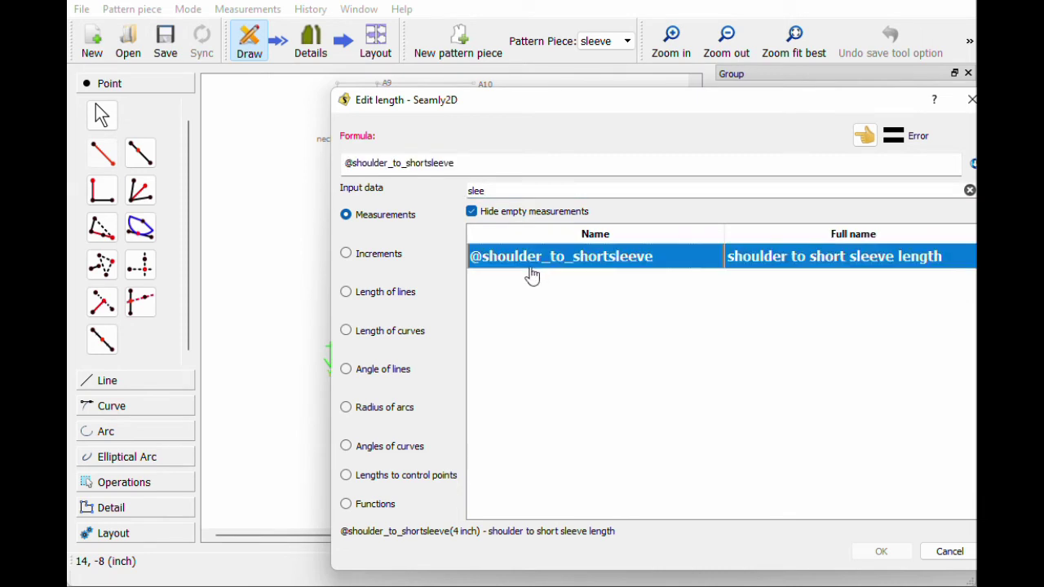
{"action": "left_click", "coordinate": [881, 551]}
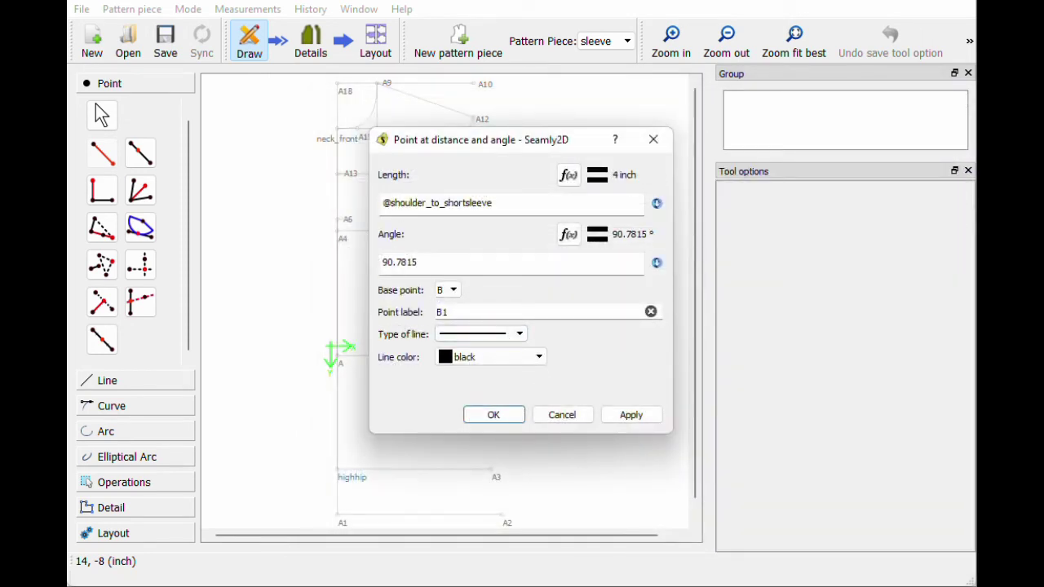
{"action": "type", "text": "90"}
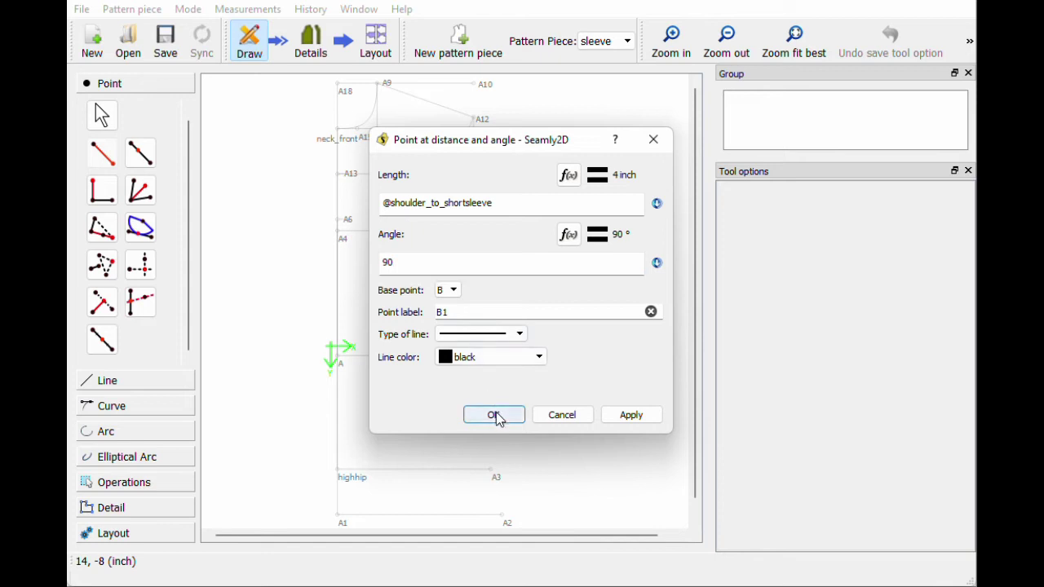
{"action": "left_click", "coordinate": [494, 415]}
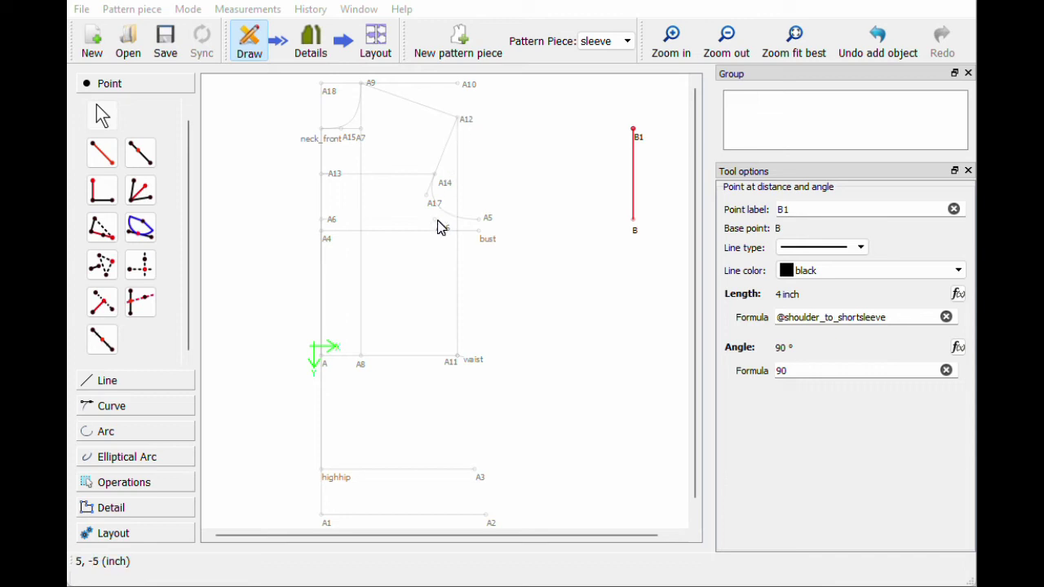
- On the bodice piece, draw line A12–A5, then return to the sleeve piece
{"action": "left_click", "coordinate": [602, 42]}
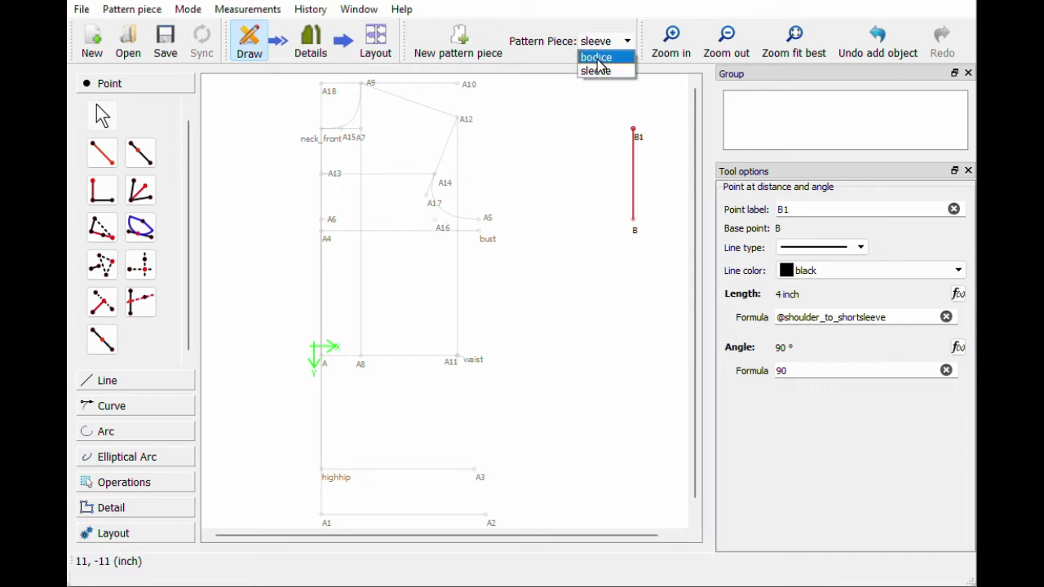
{"action": "left_click", "coordinate": [601, 63]}
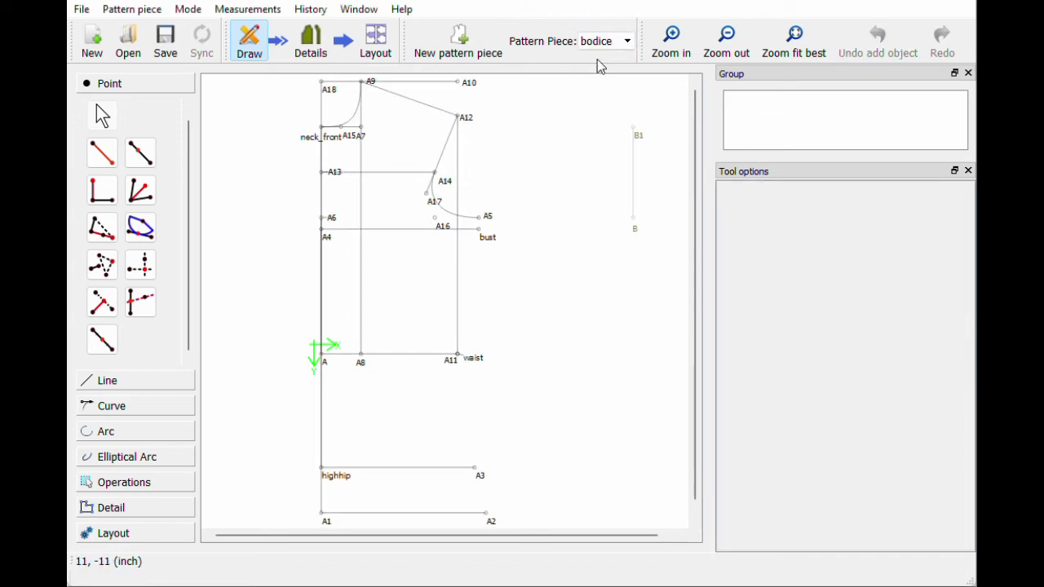
{"action": "left_click", "coordinate": [160, 385]}
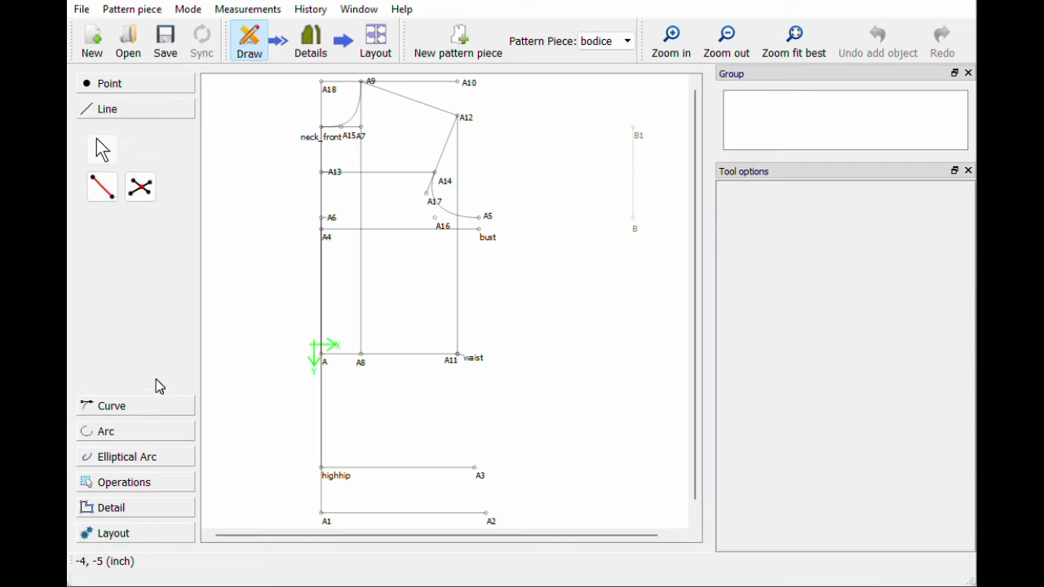
{"action": "left_click", "coordinate": [103, 191]}
{"action": "left_click", "coordinate": [470, 119]}
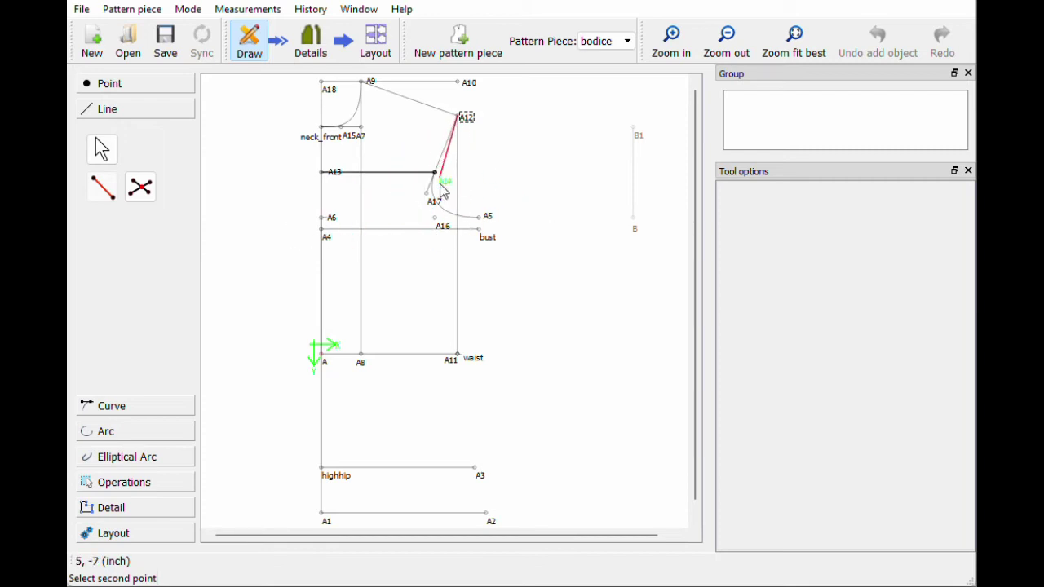
{"action": "left_click", "coordinate": [488, 217]}
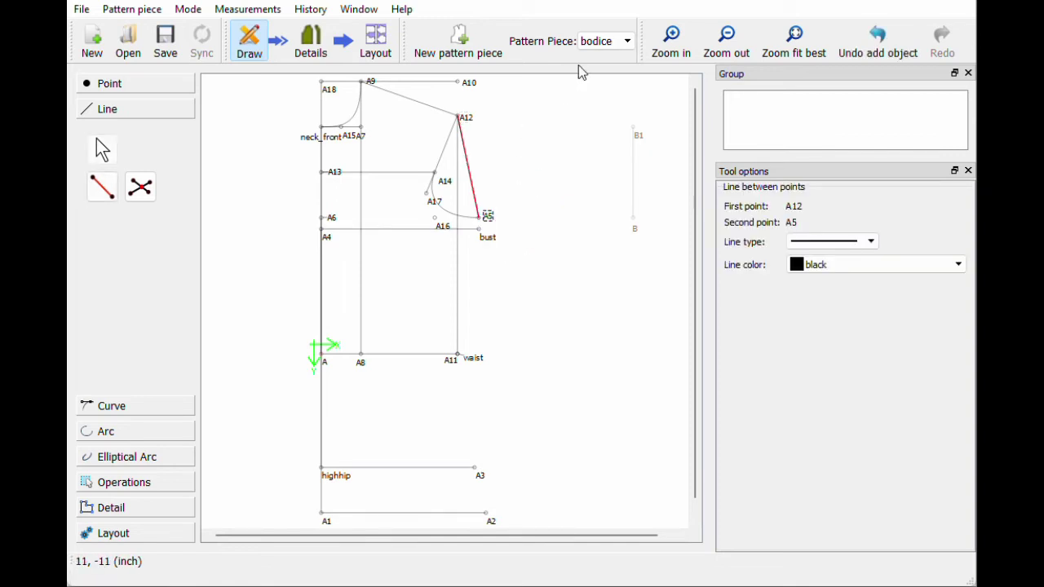
{"action": "left_click", "coordinate": [604, 41]}
{"action": "left_click", "coordinate": [607, 72]}
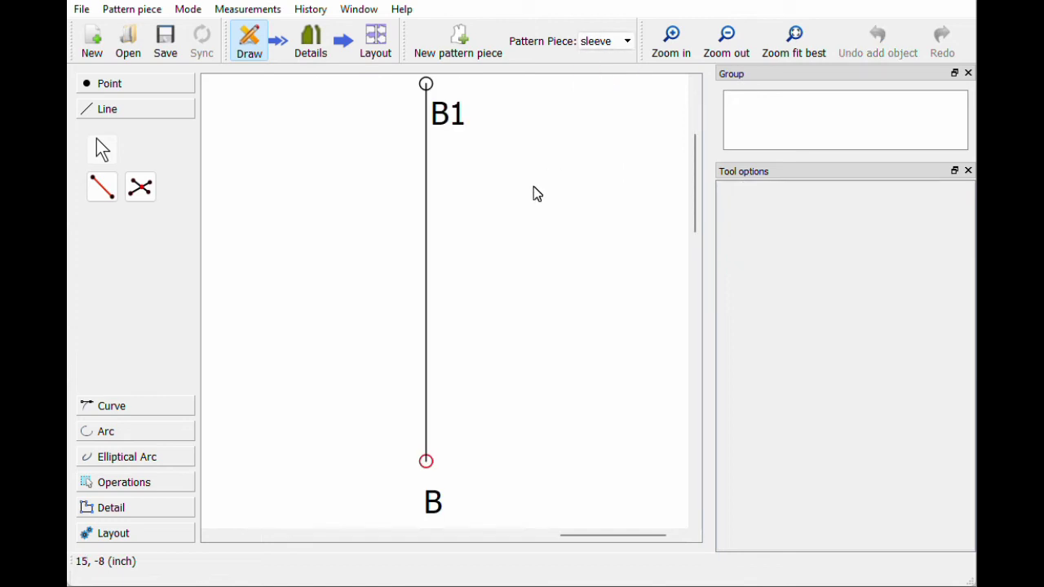
- Start a distance-and-angle point from B, placed to its right at angle 0°
{"action": "scroll", "coordinate": [536, 193], "scroll_direction": "down", "scroll_amount": 5}
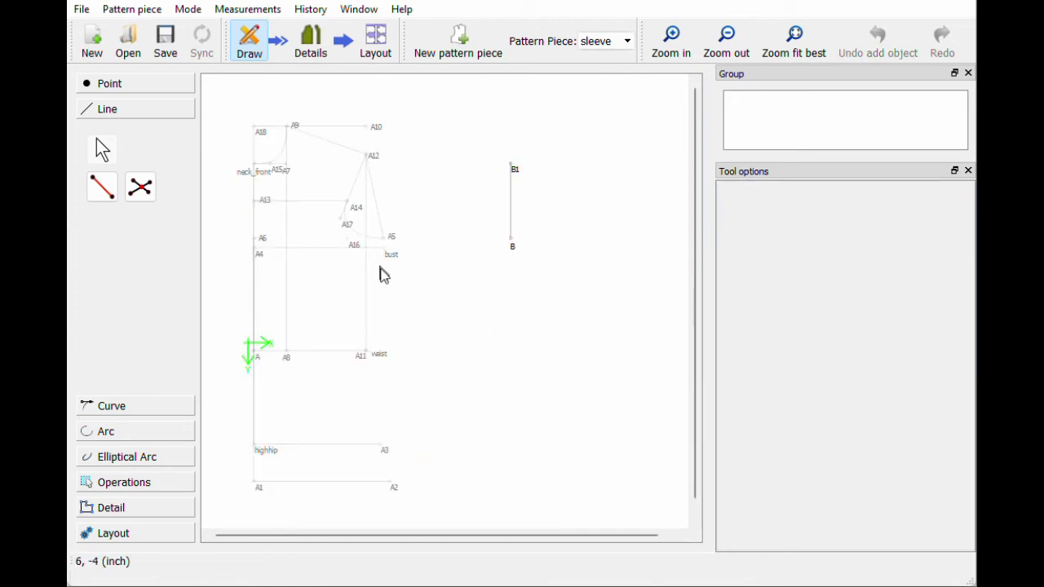
{"action": "left_click", "coordinate": [98, 85]}
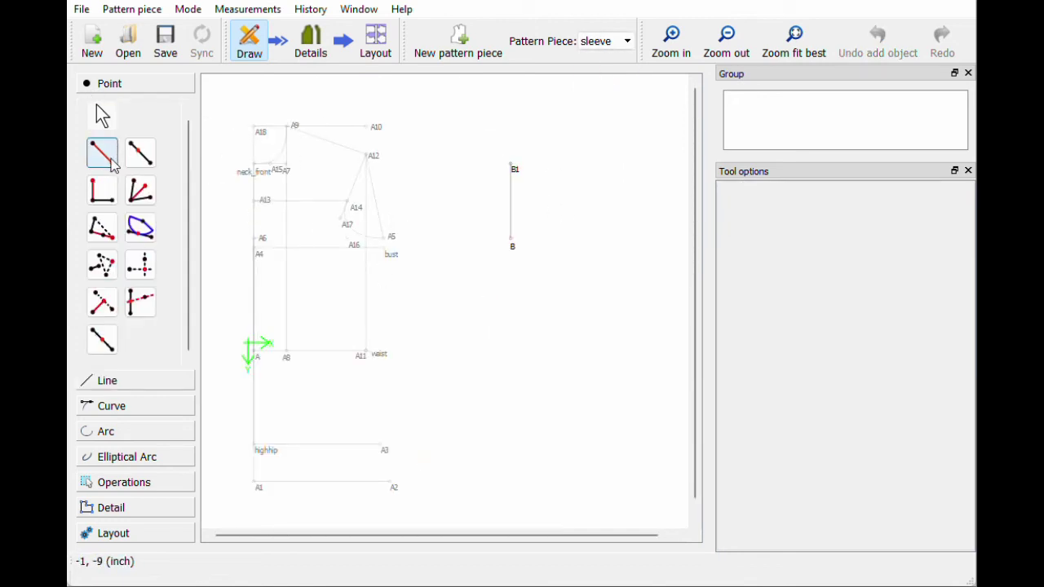
{"action": "left_click", "coordinate": [101, 155]}
{"action": "left_click", "coordinate": [512, 245]}
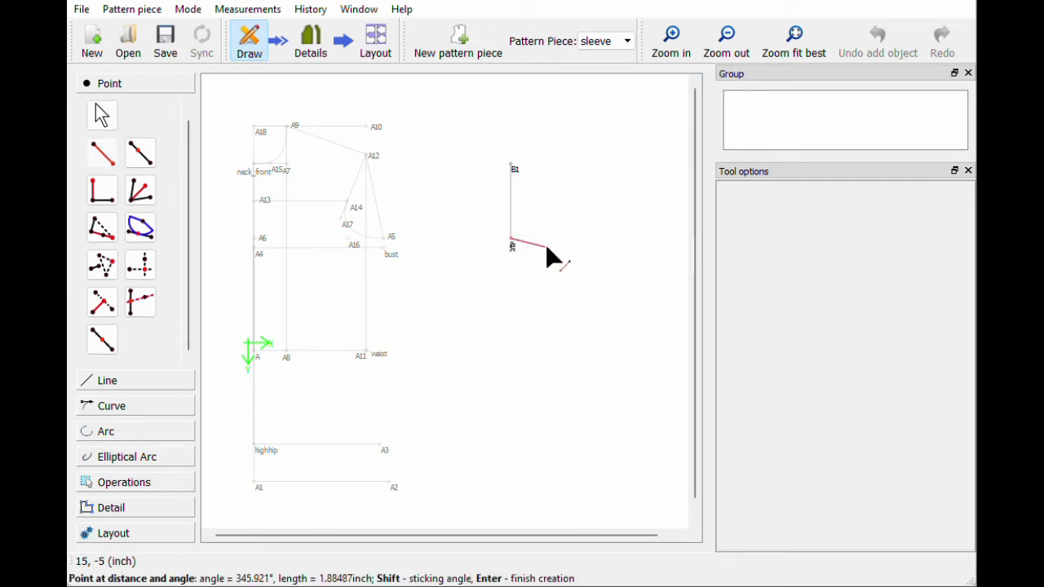
{"action": "left_click", "coordinate": [611, 240]}
{"action": "left_click_drag", "start_coordinate": [472, 160], "coordinate": [724, 122]}
{"action": "double_click", "coordinate": [671, 245]}
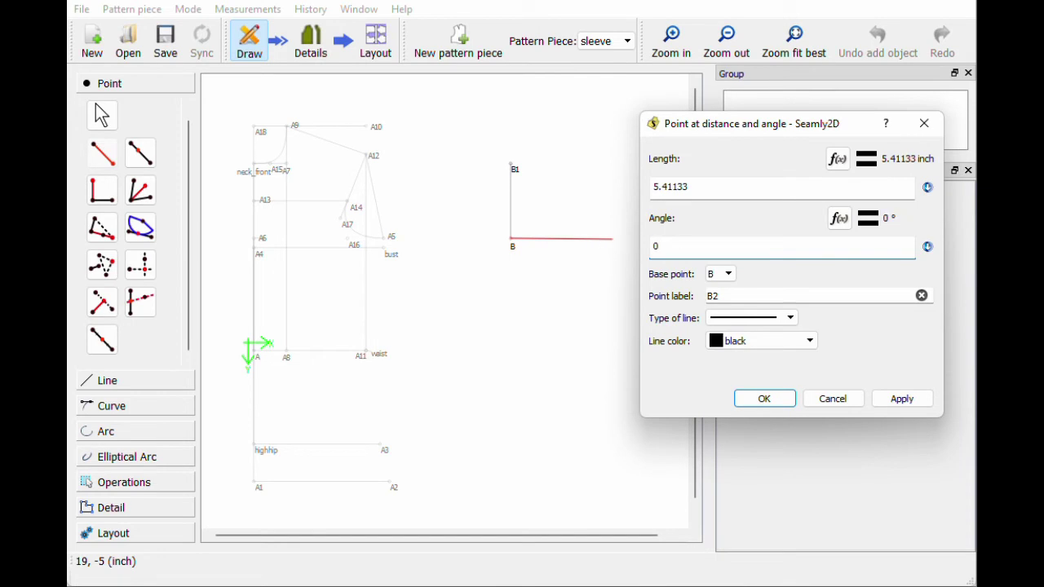
- Create B2 with length Line_A12_A5 (4.59662 inch)
{"action": "left_click", "coordinate": [838, 158]}
{"action": "key", "text": "BackSpace"}
{"action": "key", "text": "BackSpace"}
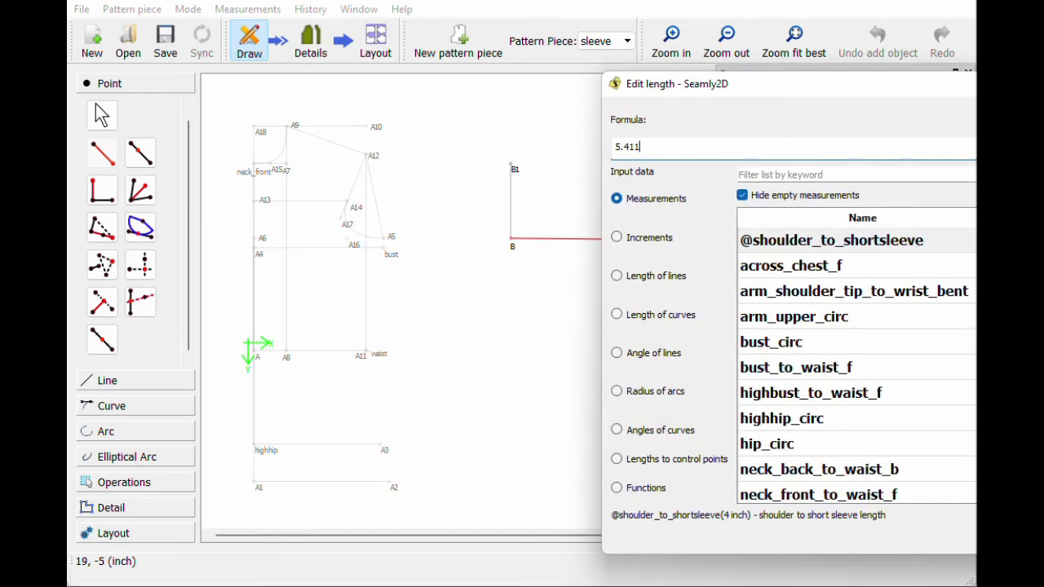
{"action": "left_click", "coordinate": [616, 276]}
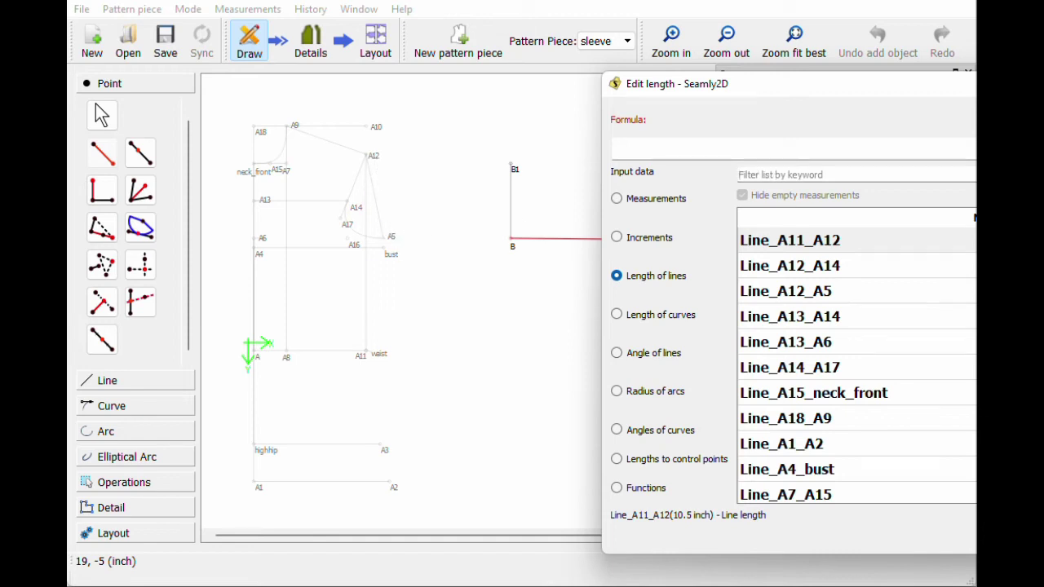
{"action": "type", "text": "a12"}
{"action": "double_click", "coordinate": [808, 292]}
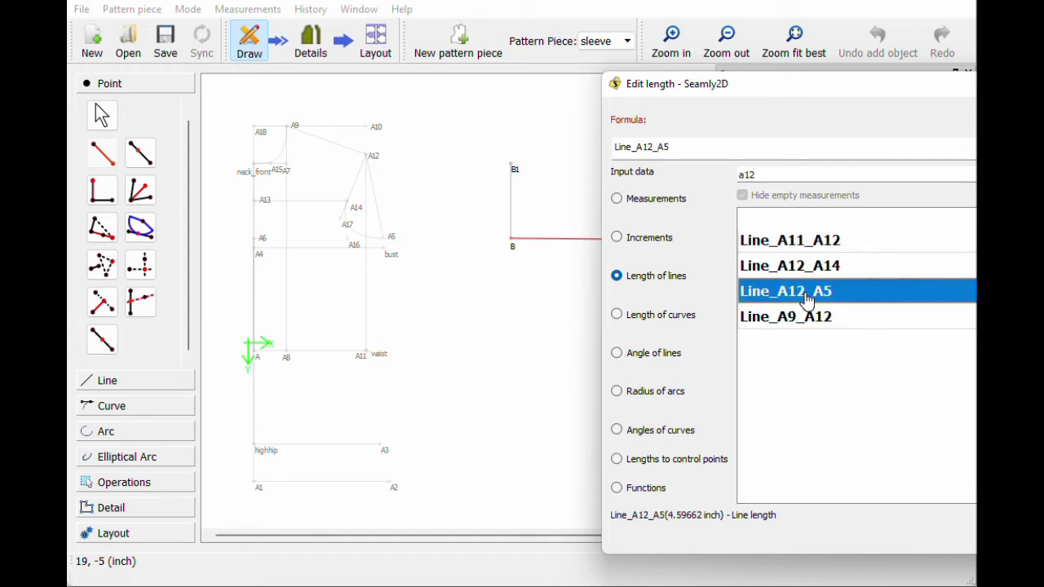
{"action": "key", "text": "Return"}
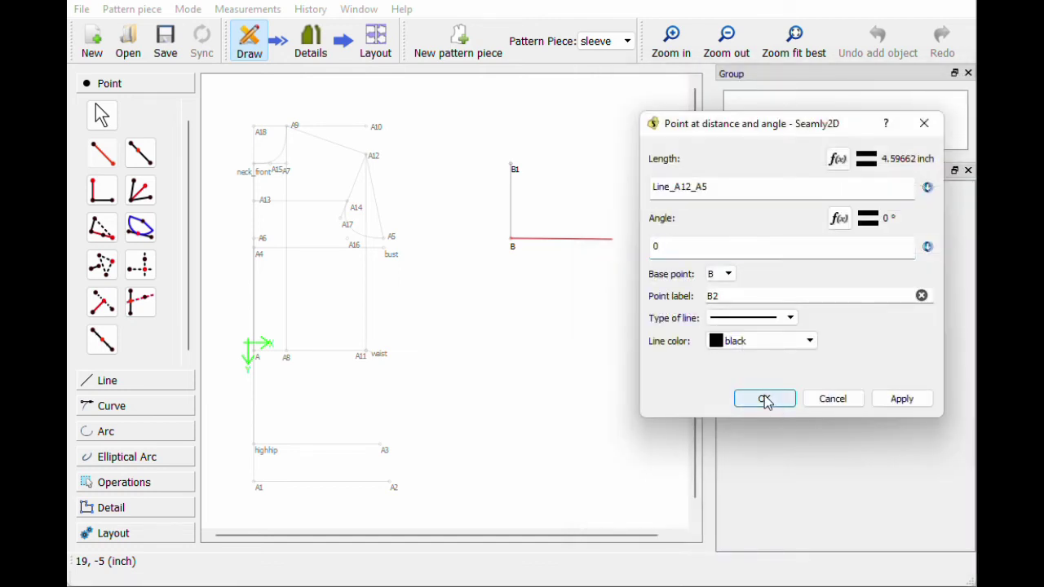
{"action": "left_click", "coordinate": [764, 398]}
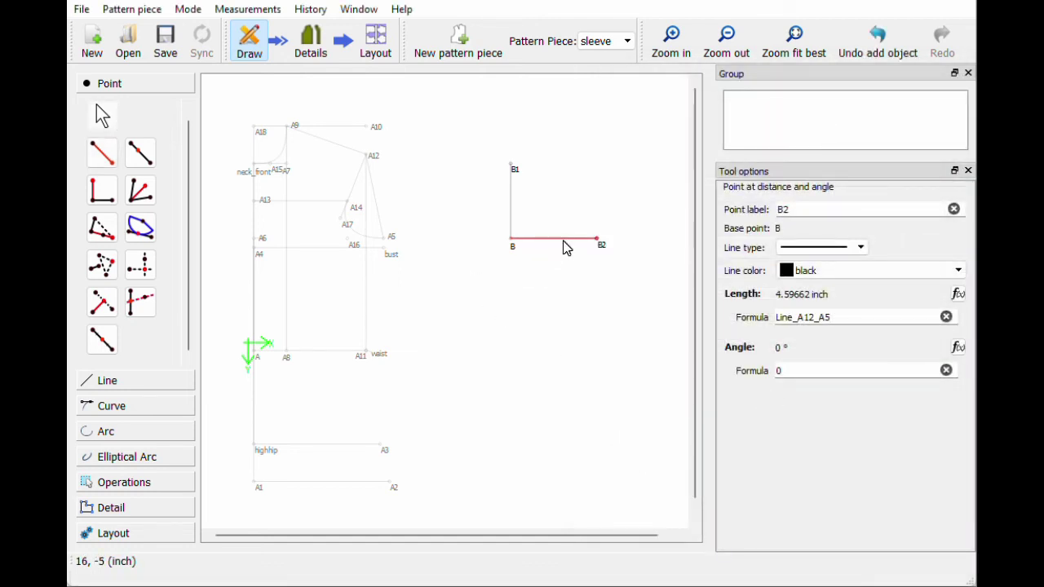
{"action": "left_click", "coordinate": [103, 157]}
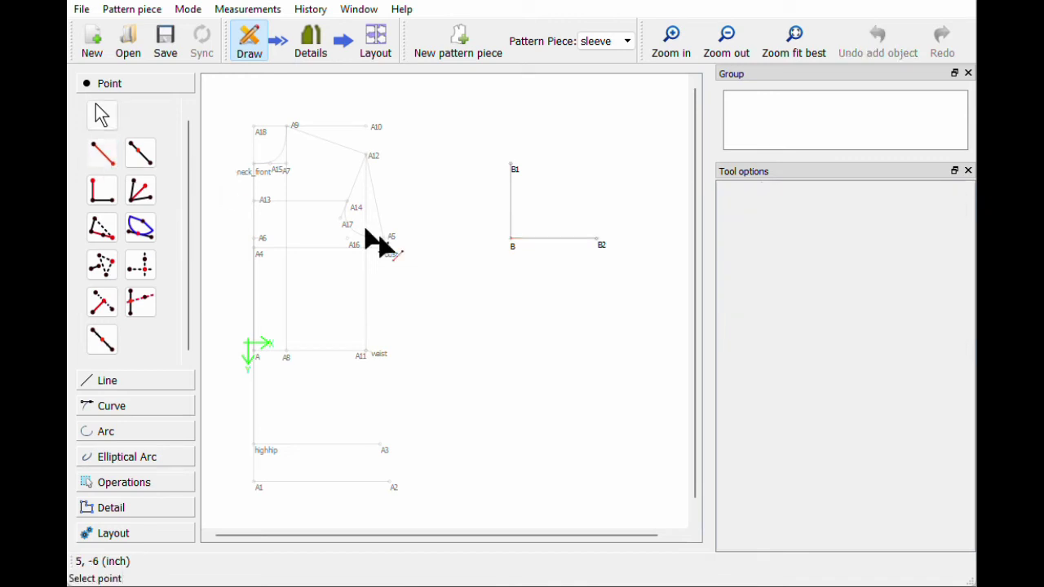
- Place a new point left of B at 180° and clear its rough length
{"action": "left_click", "coordinate": [512, 250]}
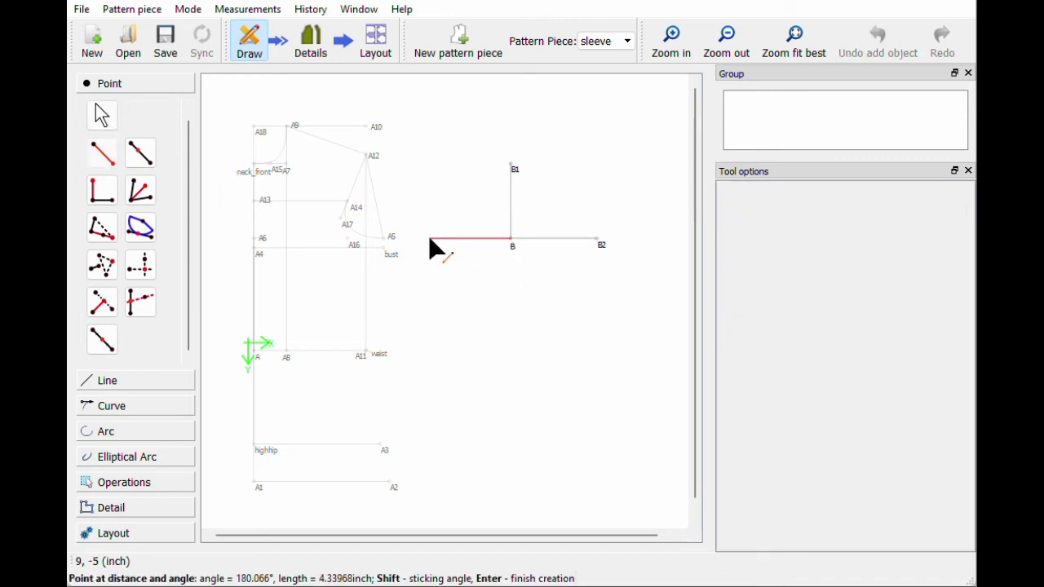
{"action": "left_click", "coordinate": [430, 240]}
{"action": "left_click_drag", "start_coordinate": [388, 262], "coordinate": [417, 262]}
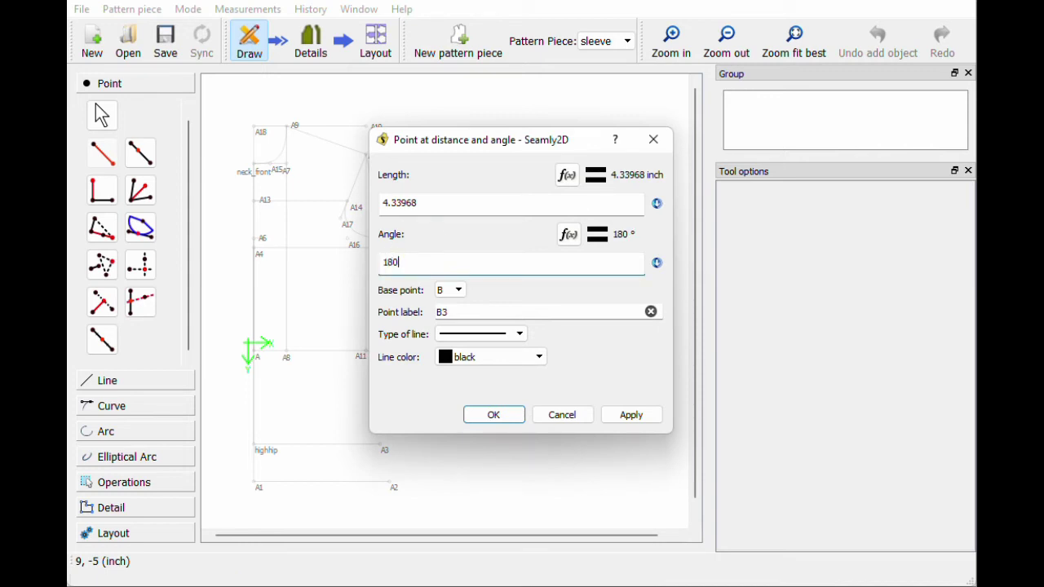
{"action": "left_click", "coordinate": [568, 175]}
{"action": "key", "text": "ctrl+a"}
{"action": "key", "text": "BackSpace"}
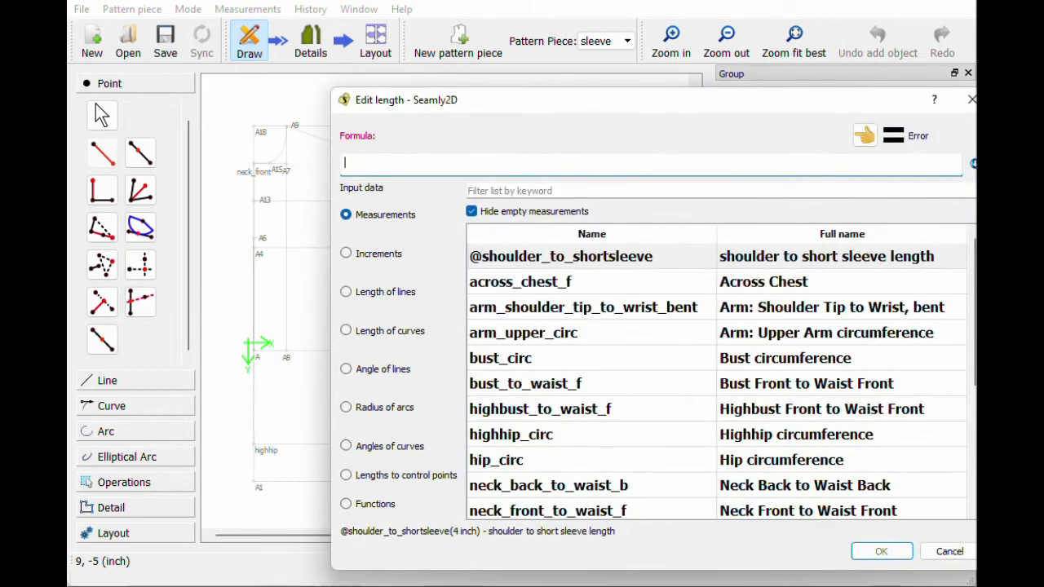
- Create B3 with length Line_A12_A5, then switch to the bodice piece
{"action": "left_click", "coordinate": [400, 293]}
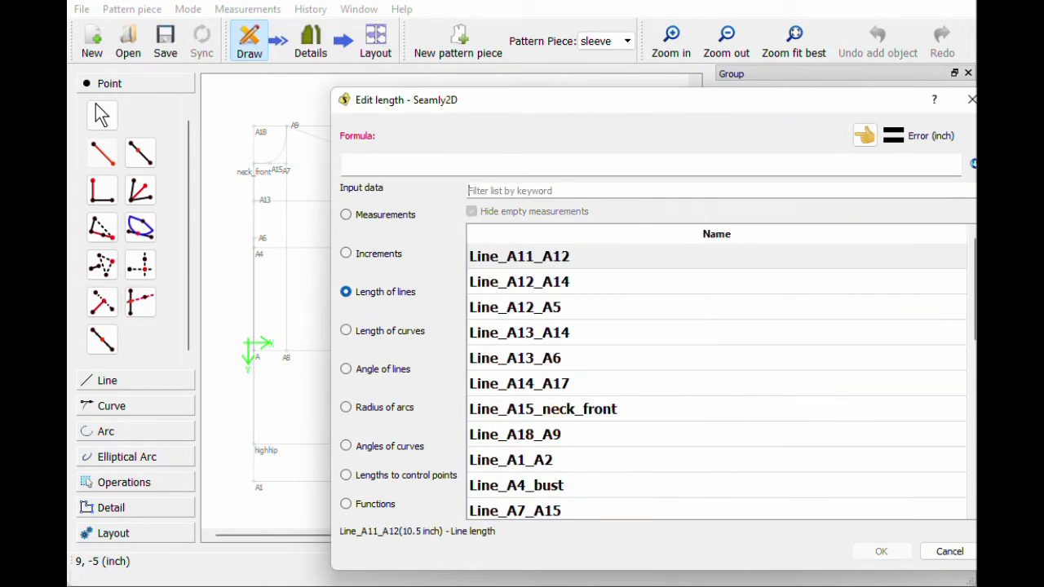
{"action": "type", "text": "a12"}
{"action": "double_click", "coordinate": [550, 311]}
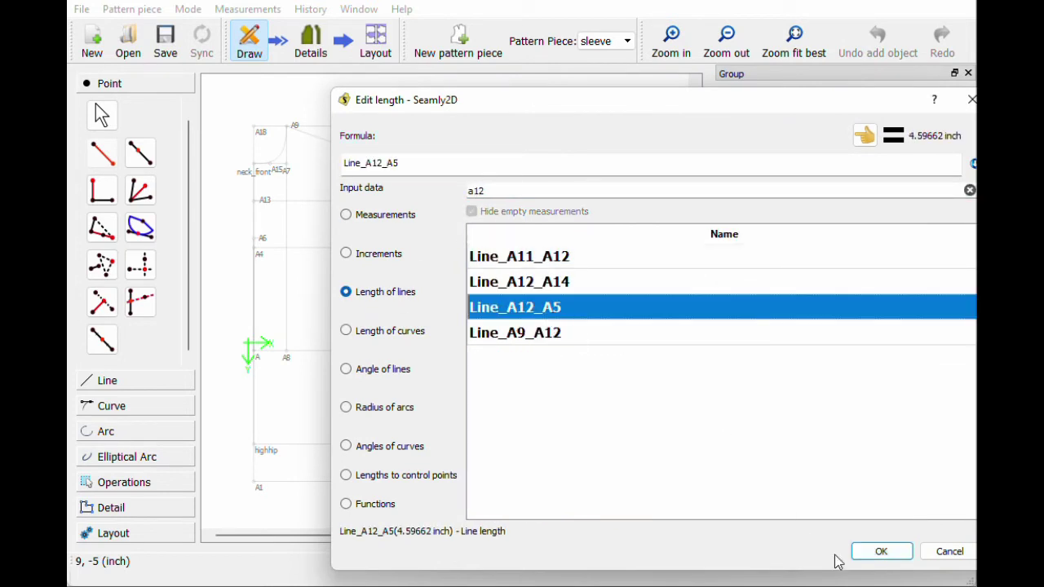
{"action": "left_click", "coordinate": [880, 552]}
{"action": "left_click", "coordinate": [513, 415]}
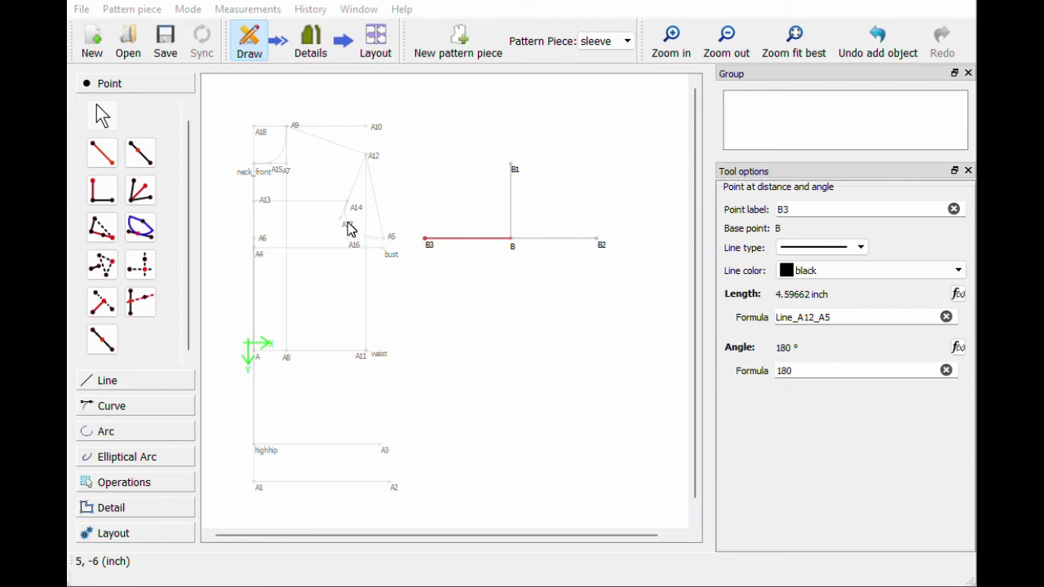
{"action": "left_click", "coordinate": [604, 43]}
{"action": "left_click", "coordinate": [602, 57]}
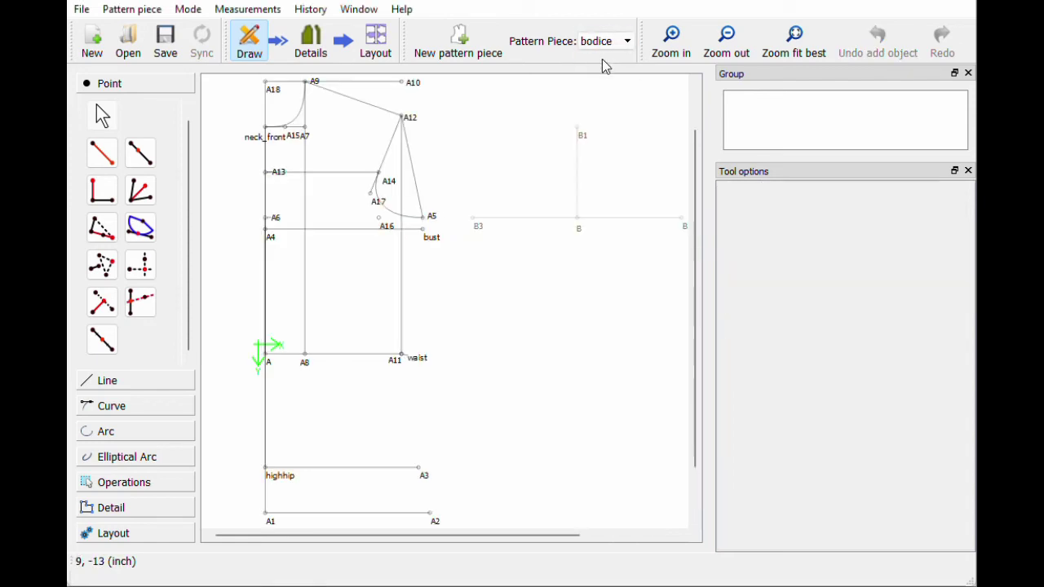
- Draw line A16–A5 on the bodice, shift A16's label left, and return to sleeve
{"action": "left_click", "coordinate": [133, 378]}
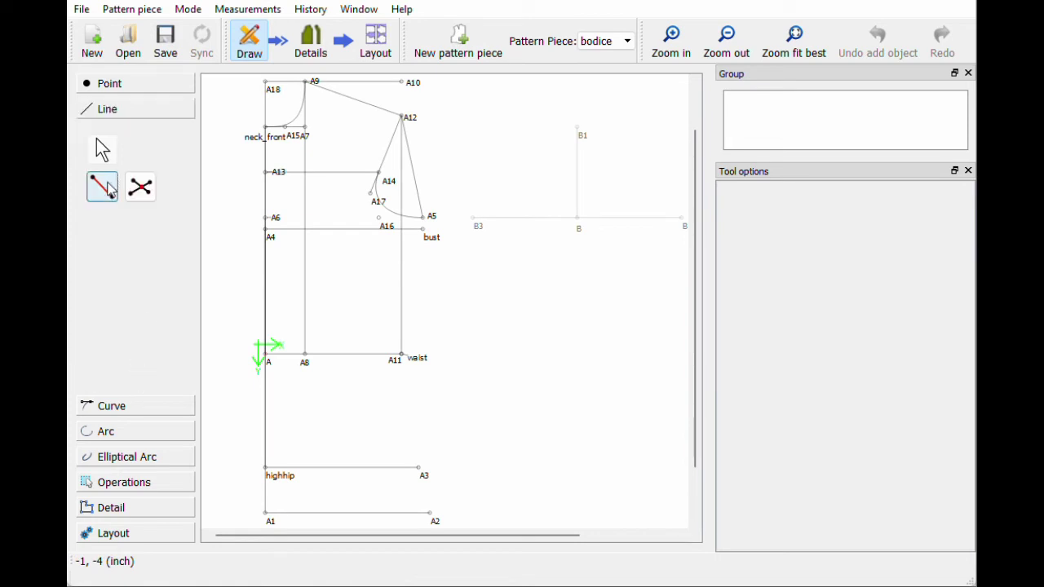
{"action": "left_click", "coordinate": [110, 189]}
{"action": "left_click", "coordinate": [379, 219]}
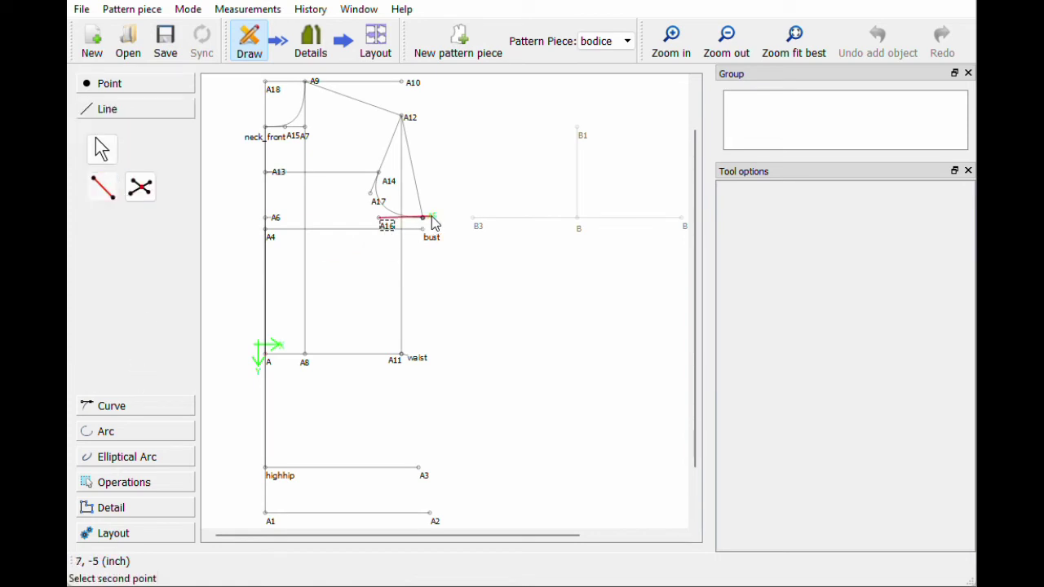
{"action": "left_click", "coordinate": [425, 218]}
{"action": "left_click_drag", "start_coordinate": [387, 227], "coordinate": [365, 218]}
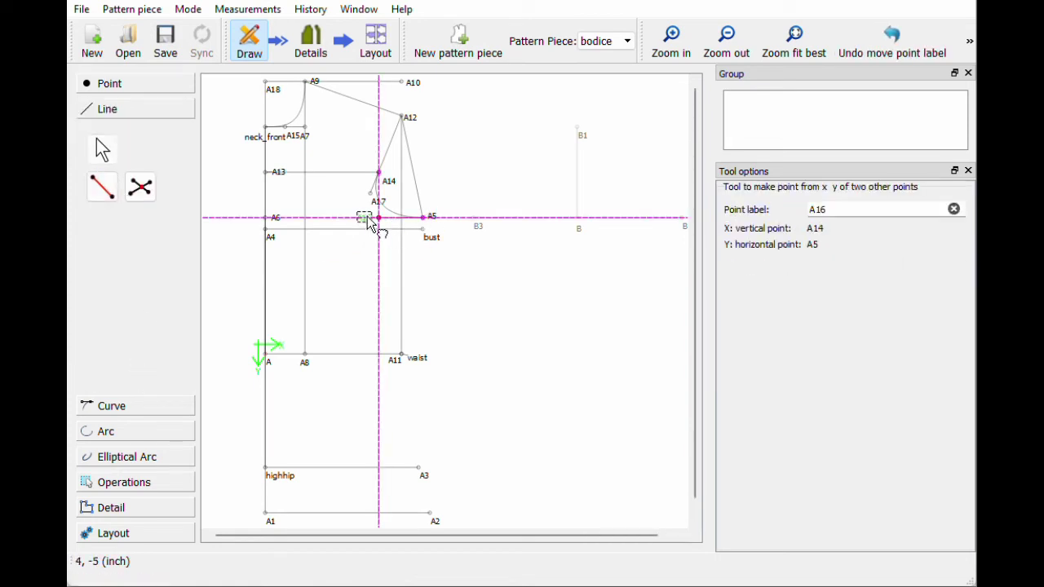
{"action": "left_click", "coordinate": [429, 217]}
{"action": "left_click", "coordinate": [401, 247]}
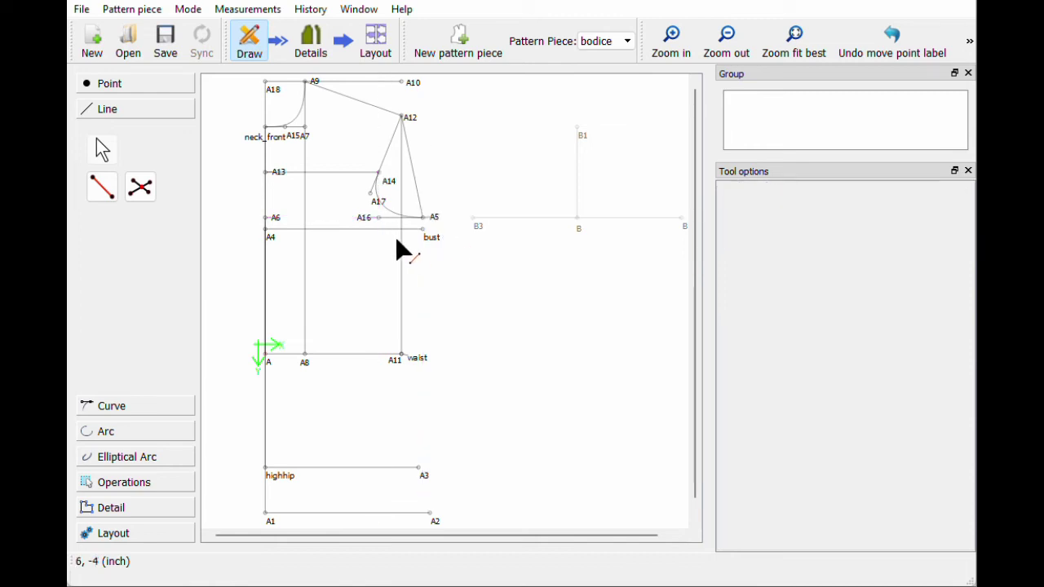
{"action": "left_click", "coordinate": [600, 43]}
{"action": "left_click", "coordinate": [601, 64]}
{"action": "scroll", "coordinate": [590, 170], "scroll_direction": "down", "scroll_amount": 5}
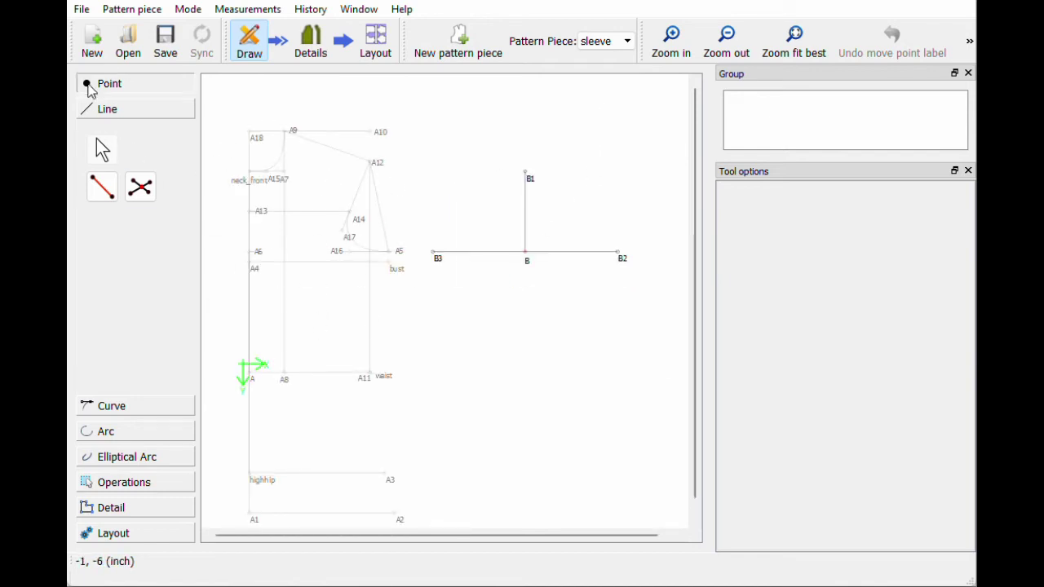
- Start a point along line B1–B, from B1 toward B
{"action": "left_click", "coordinate": [88, 83]}
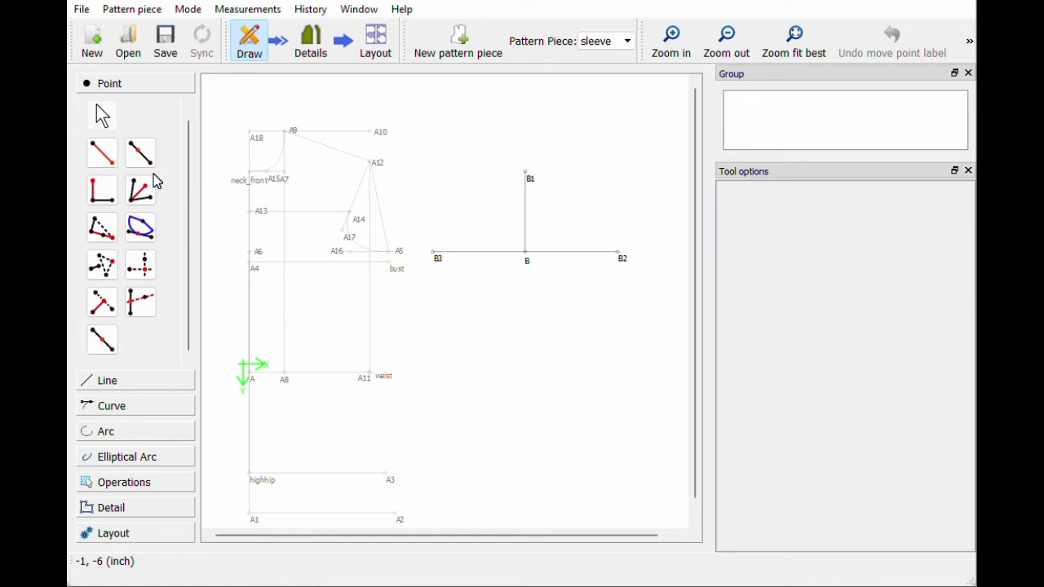
{"action": "left_click", "coordinate": [140, 153]}
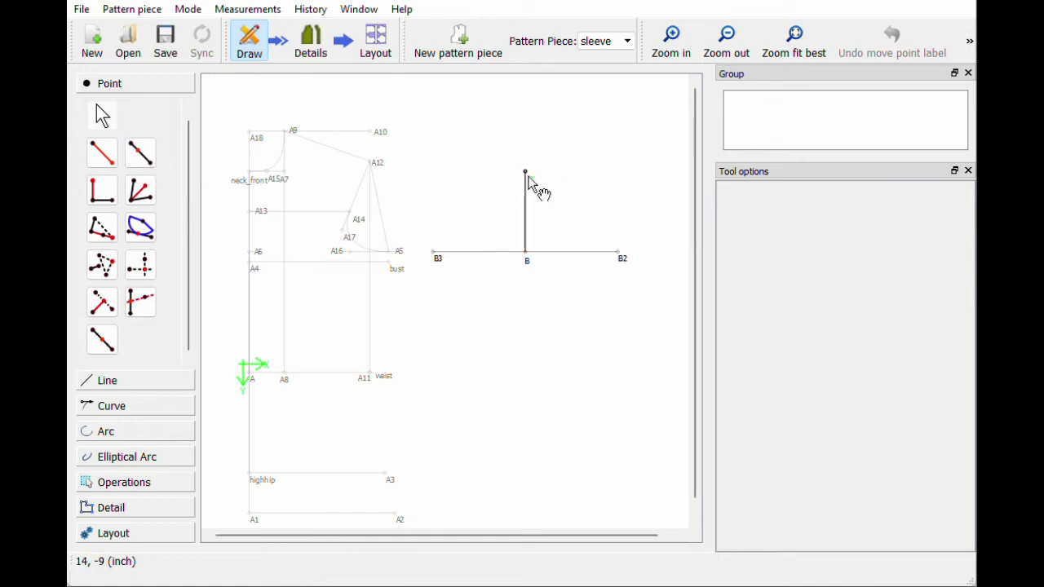
{"action": "left_click", "coordinate": [527, 176]}
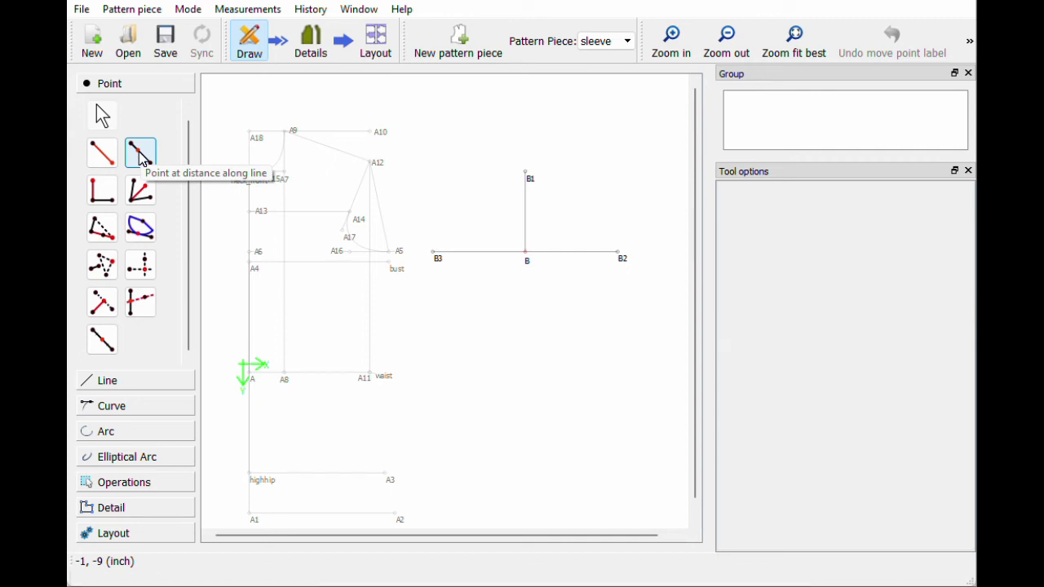
{"action": "left_click", "coordinate": [529, 180]}
{"action": "left_click", "coordinate": [527, 254]}
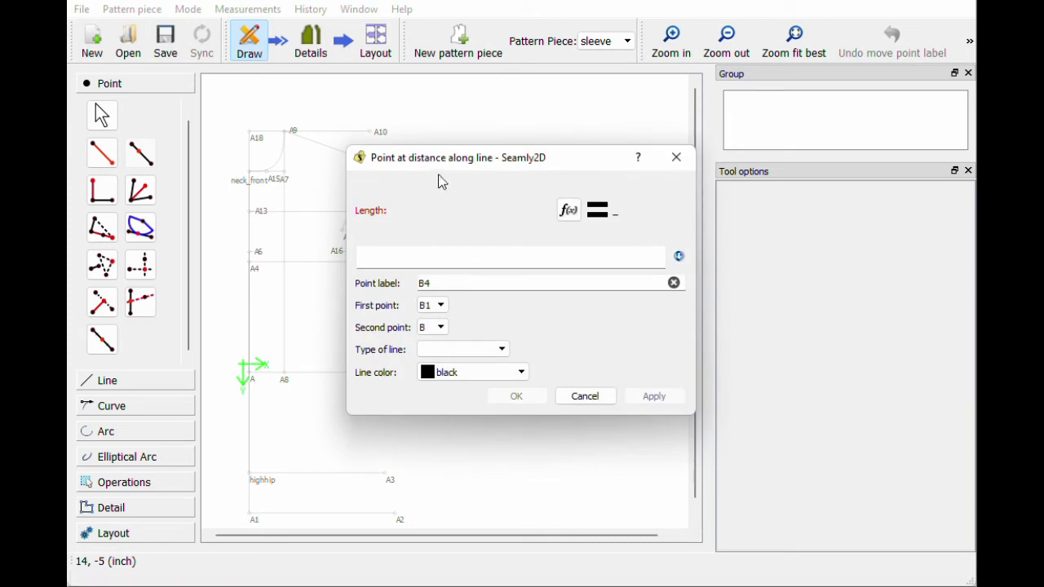
{"action": "left_click_drag", "start_coordinate": [441, 181], "coordinate": [593, 173]}
- Create B4 1.9375 inch from B1 using Line_A16_A5, and move its label clear
{"action": "left_click", "coordinate": [725, 207]}
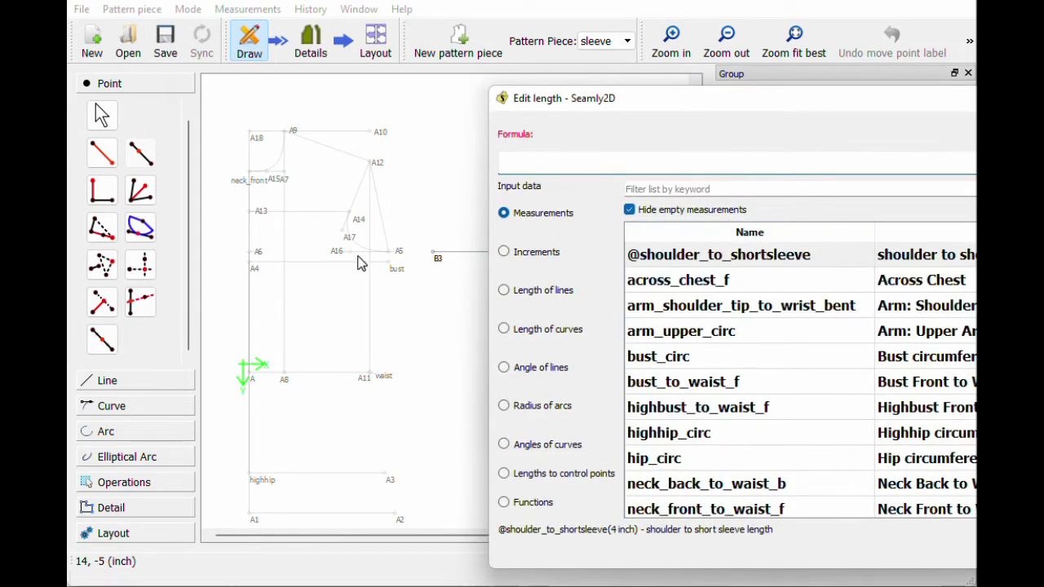
{"action": "left_click", "coordinate": [529, 293]}
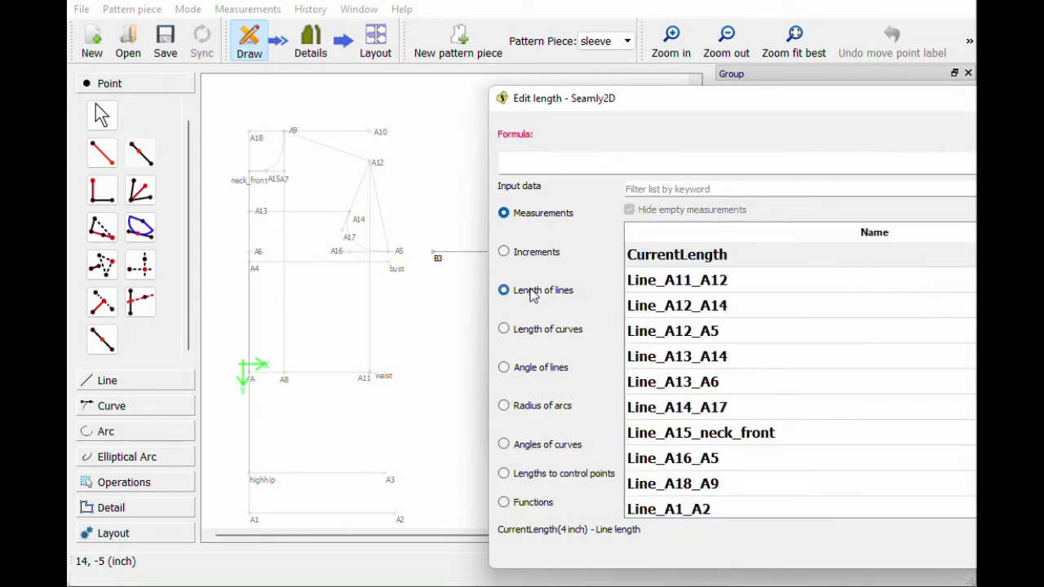
{"action": "type", "text": "a16"}
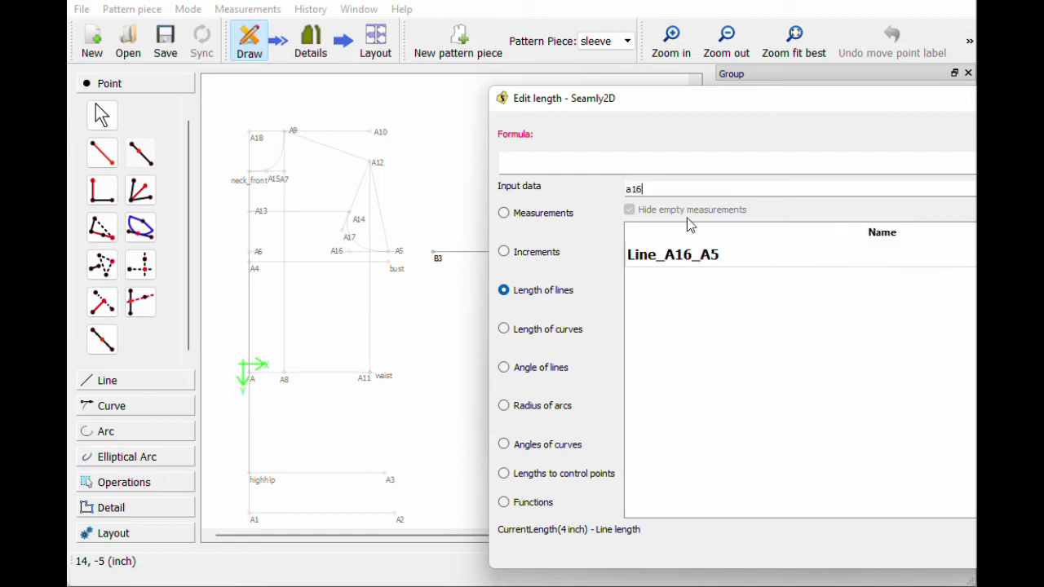
{"action": "double_click", "coordinate": [683, 258]}
{"action": "key", "text": "Return"}
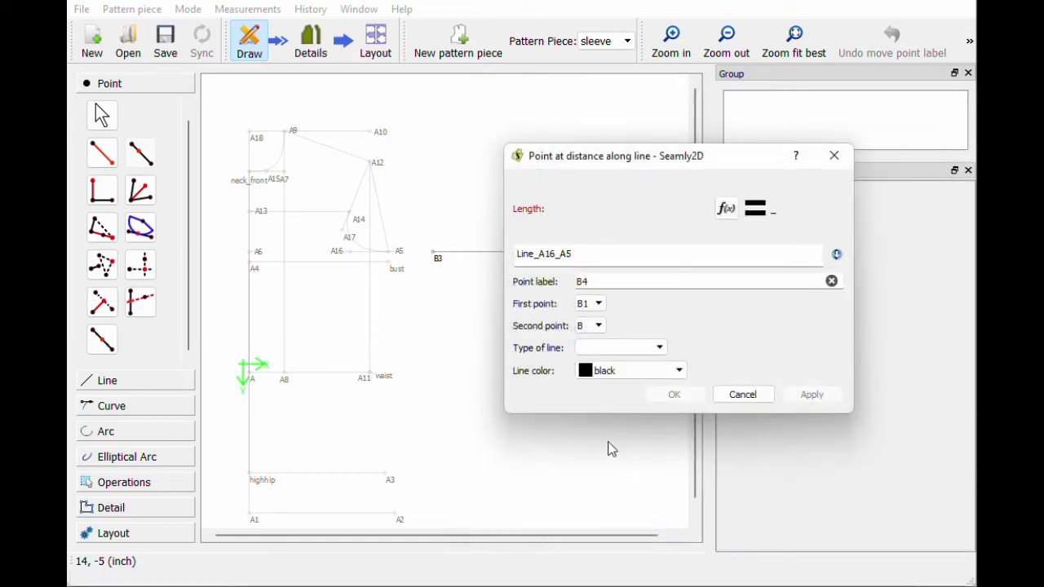
{"action": "left_click", "coordinate": [688, 396]}
{"action": "left_click_drag", "start_coordinate": [539, 227], "coordinate": [536, 232]}
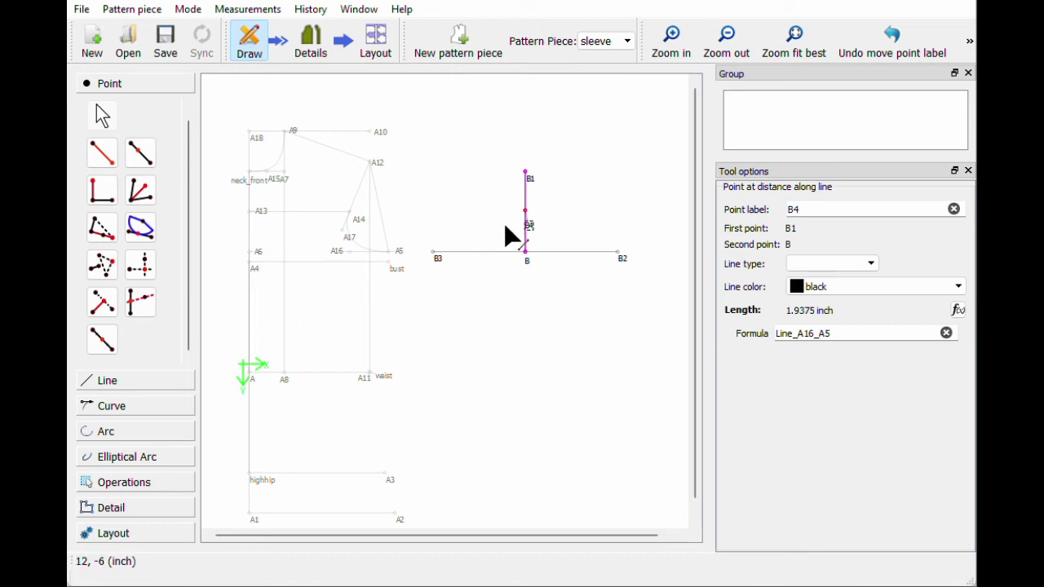
- Place B5 above B3 and B6 above B2, both at the height of B4
{"action": "left_click", "coordinate": [143, 272]}
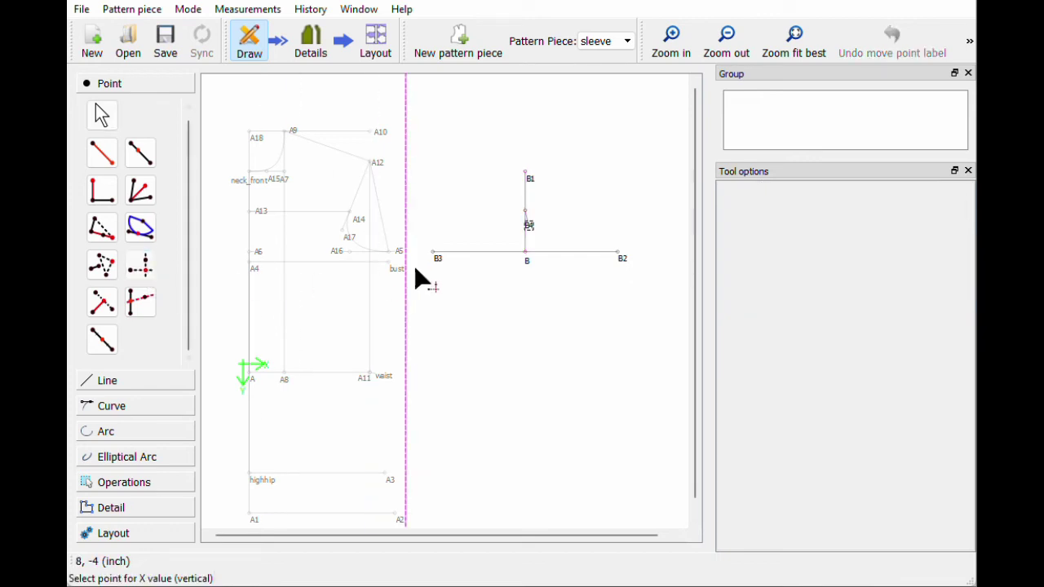
{"action": "left_click", "coordinate": [434, 253]}
{"action": "left_click", "coordinate": [526, 214]}
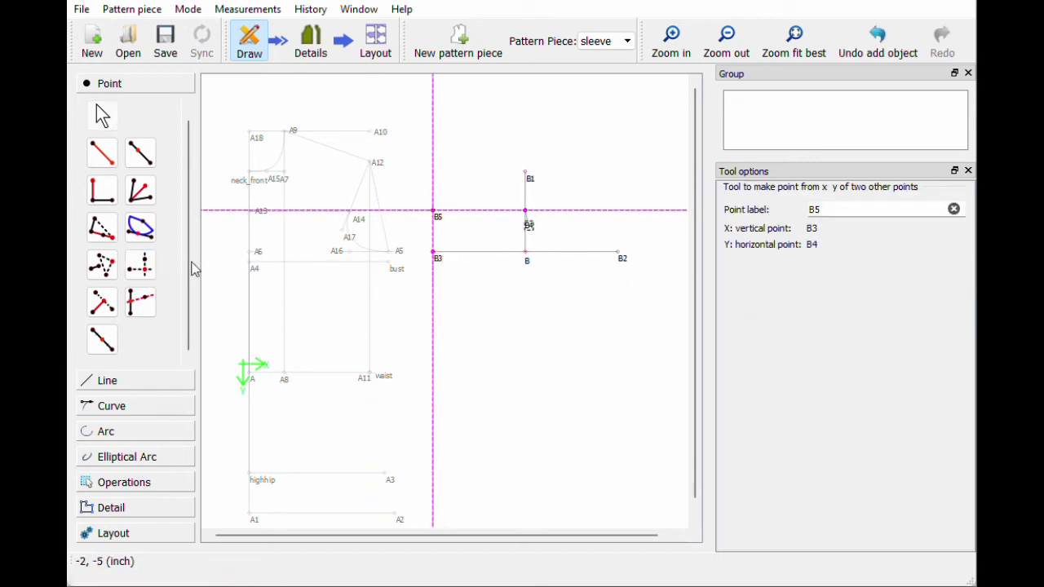
{"action": "left_click", "coordinate": [153, 270]}
{"action": "left_click", "coordinate": [617, 254]}
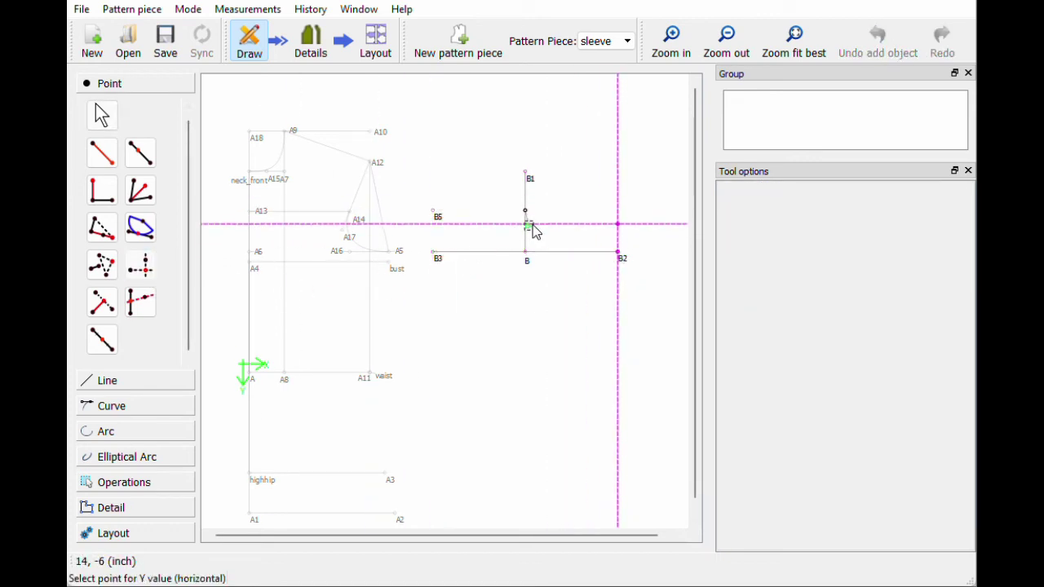
{"action": "left_click", "coordinate": [526, 213]}
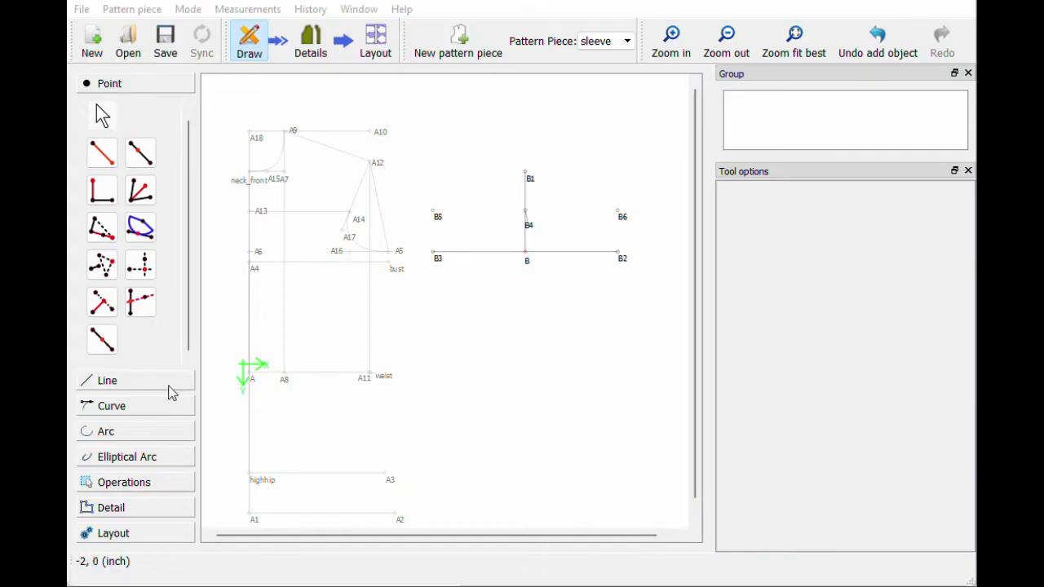
{"action": "left_click", "coordinate": [160, 406]}
{"action": "left_click", "coordinate": [102, 212]}
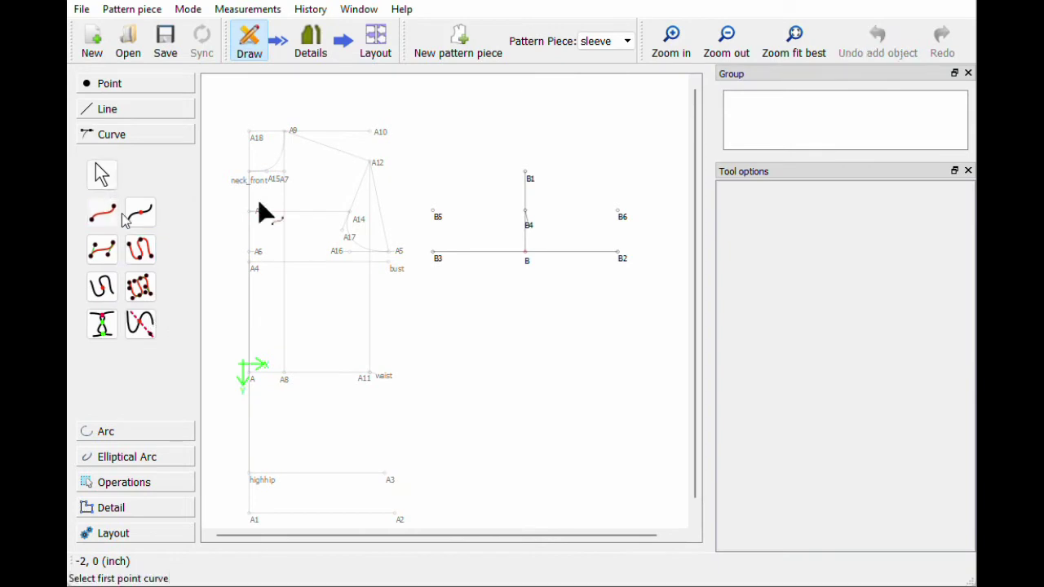
{"action": "left_click", "coordinate": [526, 175]}
{"action": "left_click", "coordinate": [622, 216]}
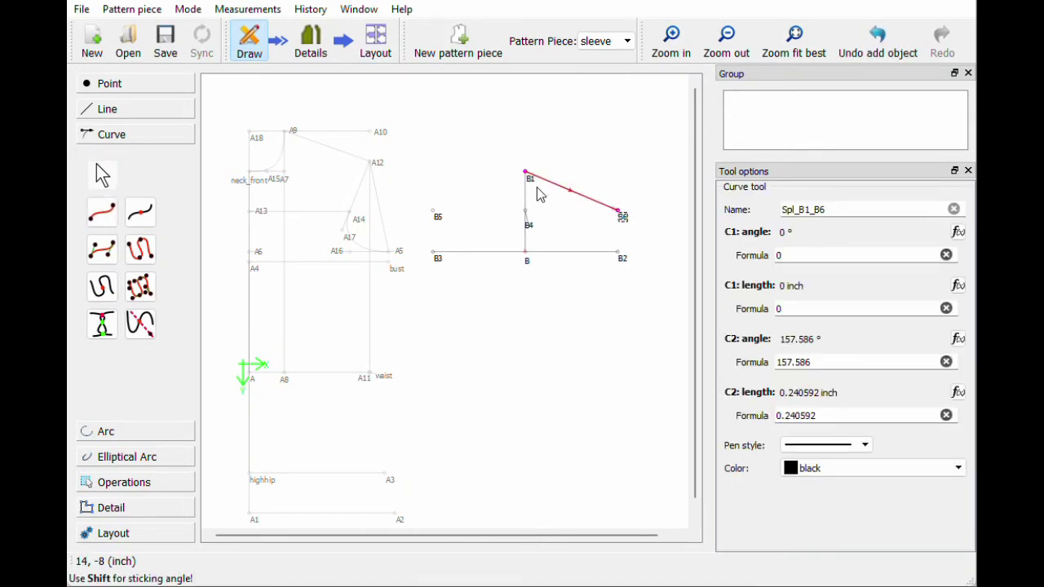
{"action": "left_click_drag", "start_coordinate": [555, 196], "coordinate": [602, 170]}
{"action": "left_click_drag", "start_coordinate": [616, 210], "coordinate": [562, 204]}
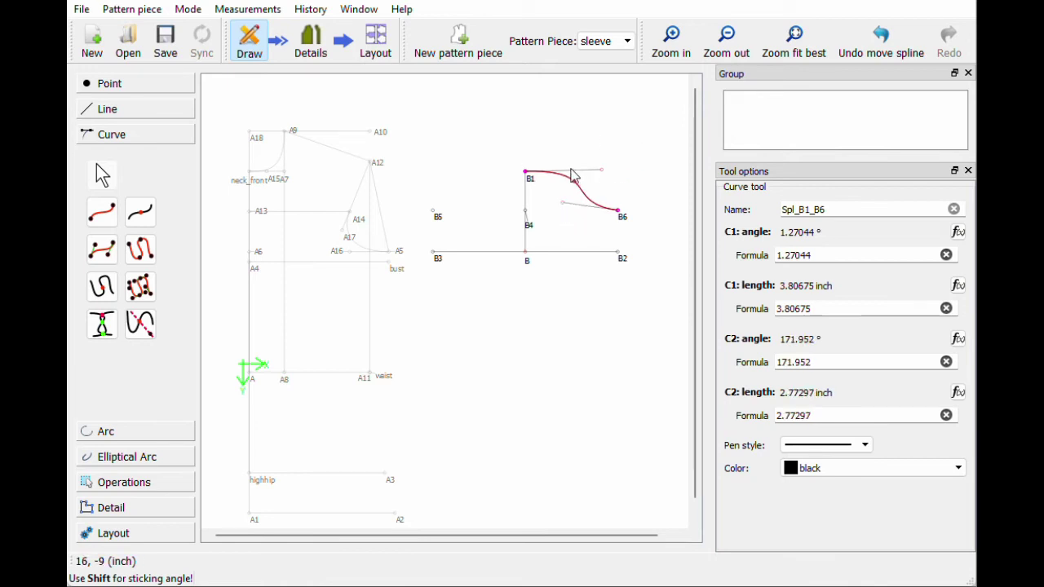
{"action": "key", "text": "Return"}
{"action": "left_click", "coordinate": [577, 188]}
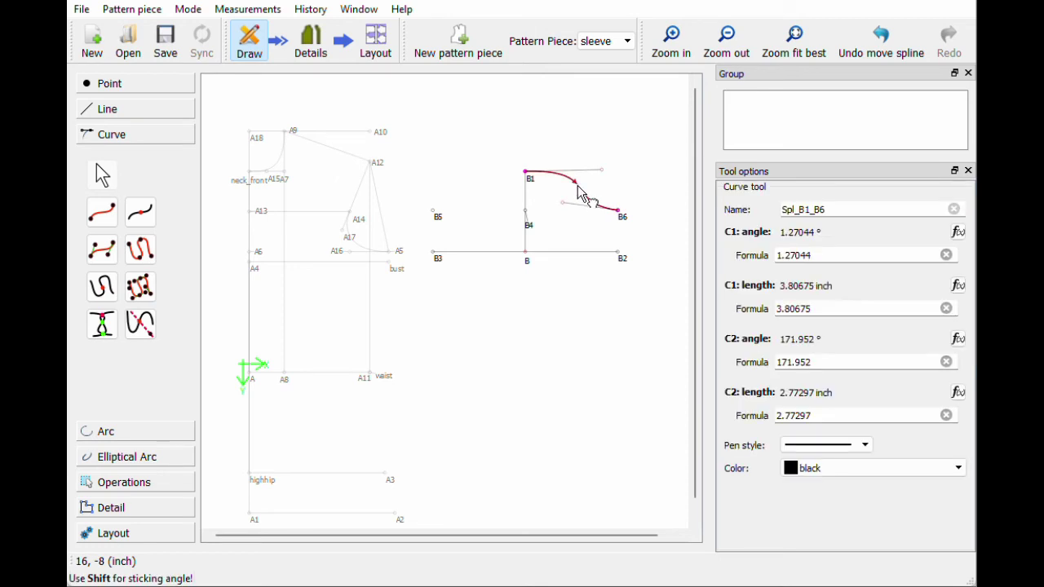
{"action": "key", "text": "Delete"}
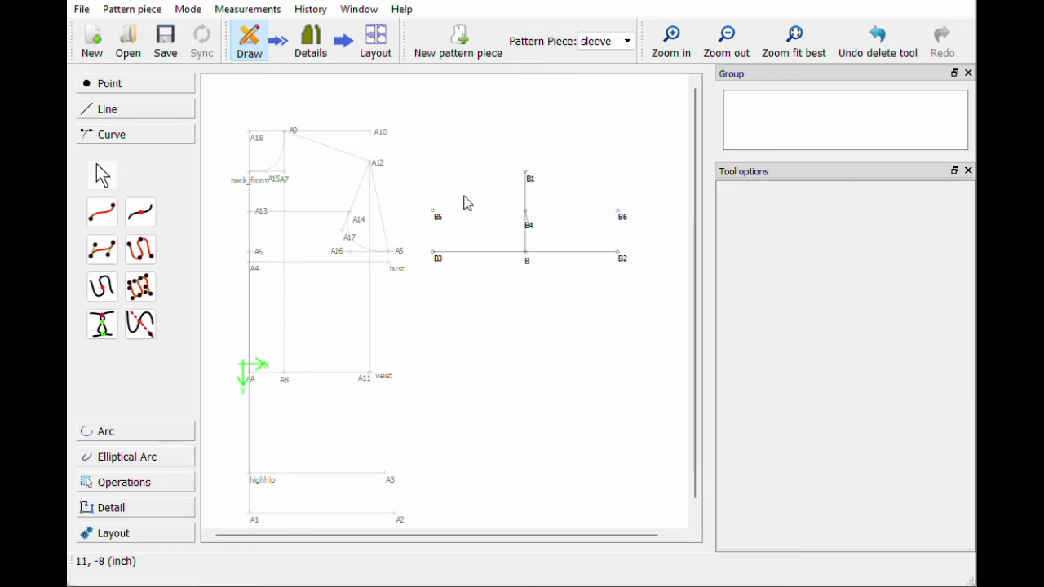
- Add point B7 halfway along the line from B2 to B
{"action": "left_click", "coordinate": [105, 256]}
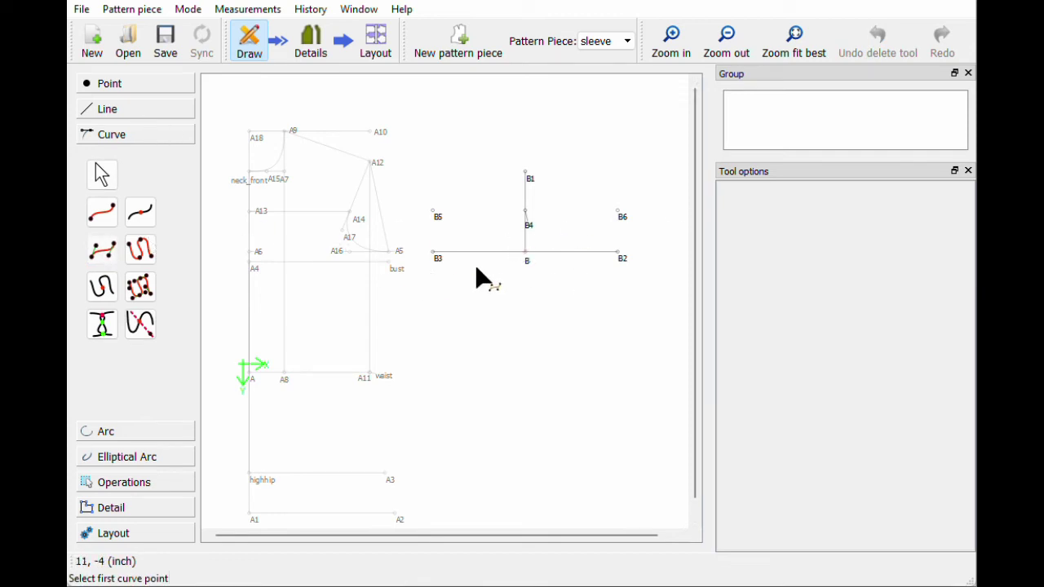
{"action": "left_click", "coordinate": [109, 86]}
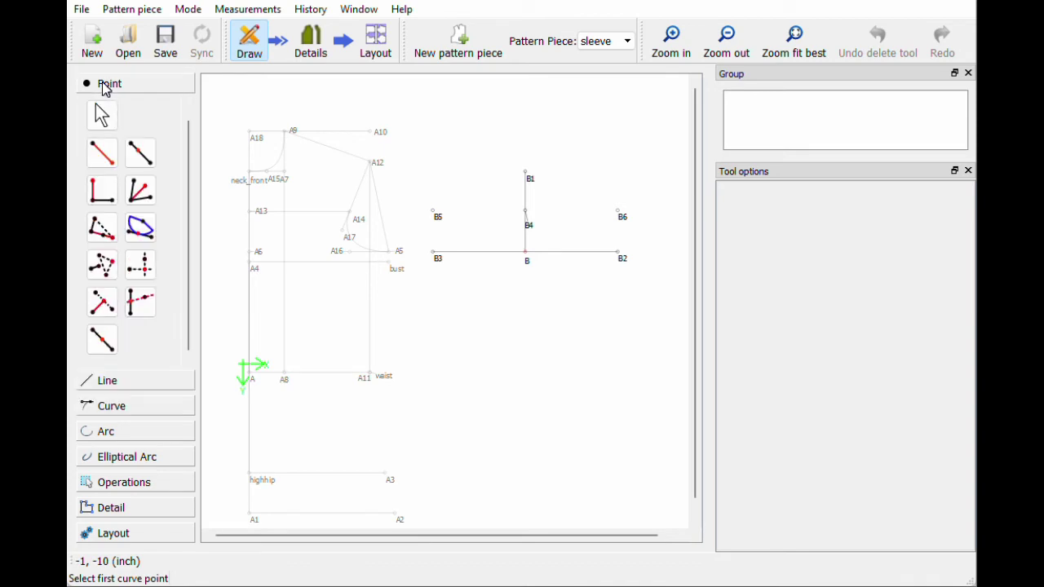
{"action": "left_click", "coordinate": [102, 340]}
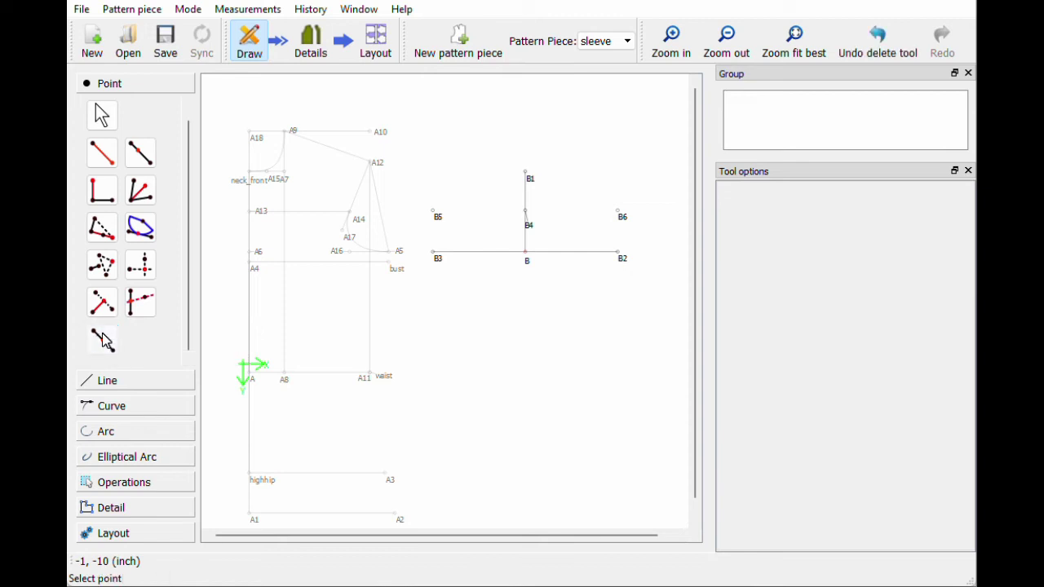
{"action": "left_click", "coordinate": [620, 258]}
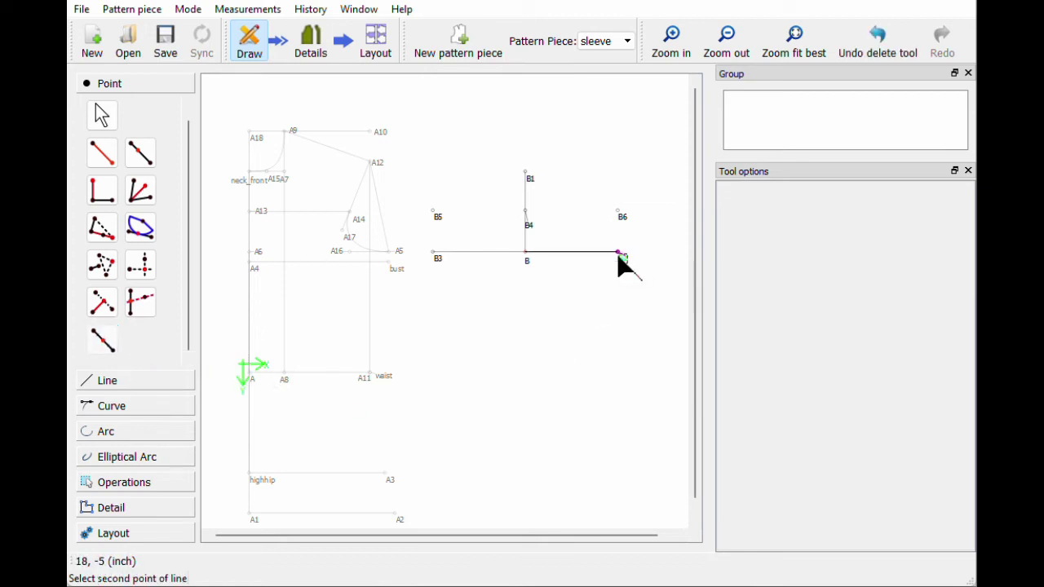
{"action": "left_click", "coordinate": [525, 254]}
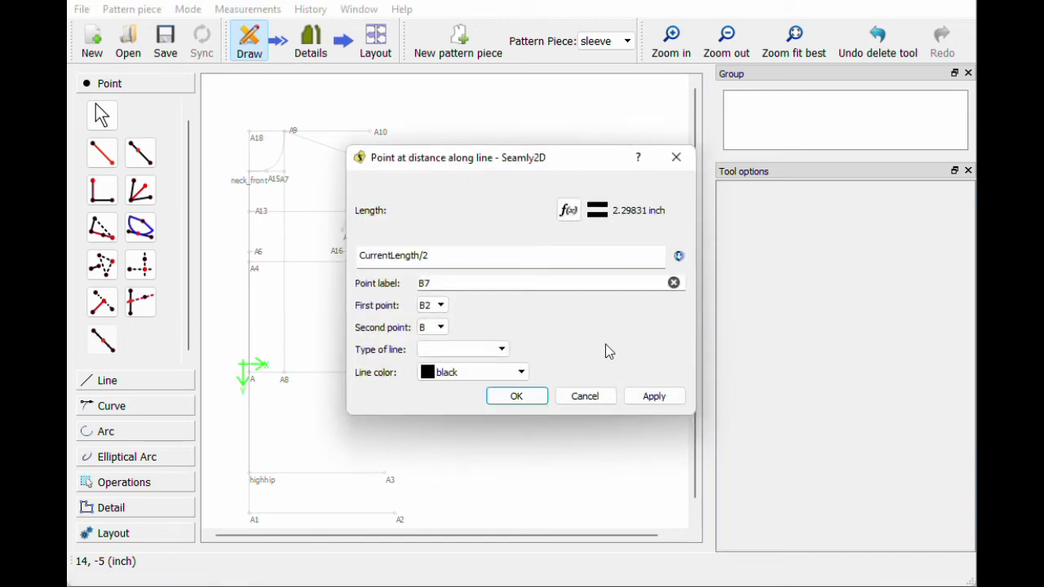
{"action": "left_click", "coordinate": [522, 400]}
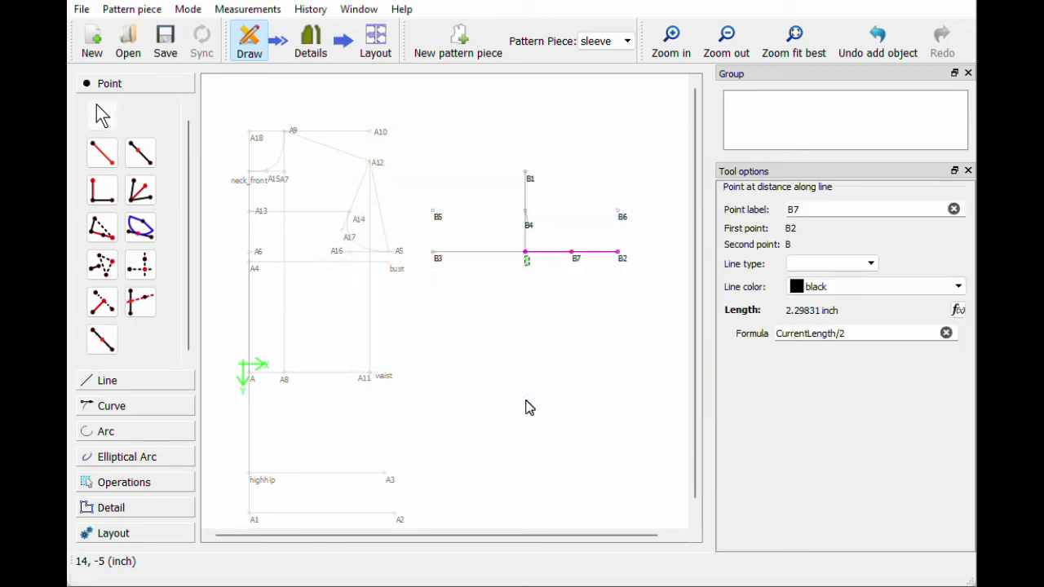
- Add B8 a third of the way from B2 toward B (CurrentLength/3), label moved clear of B7
{"action": "left_click", "coordinate": [102, 341]}
{"action": "left_click", "coordinate": [618, 254]}
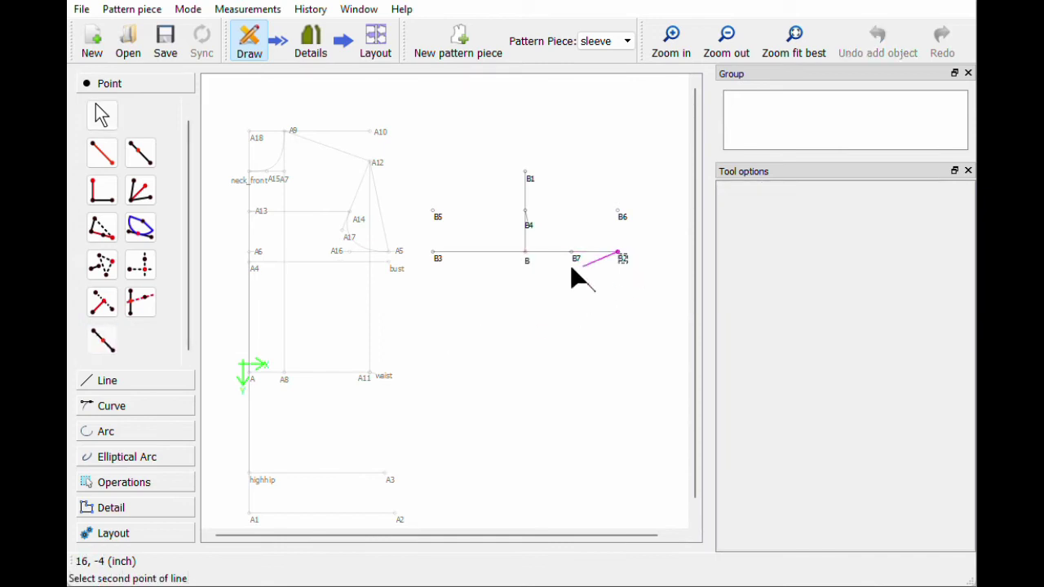
{"action": "left_click", "coordinate": [525, 255]}
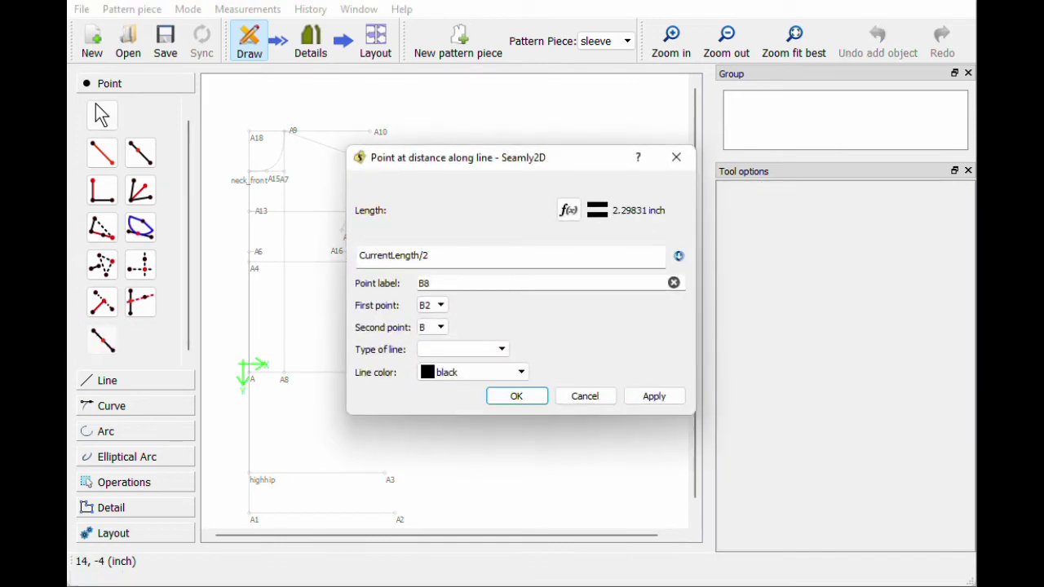
{"action": "left_click", "coordinate": [429, 255]}
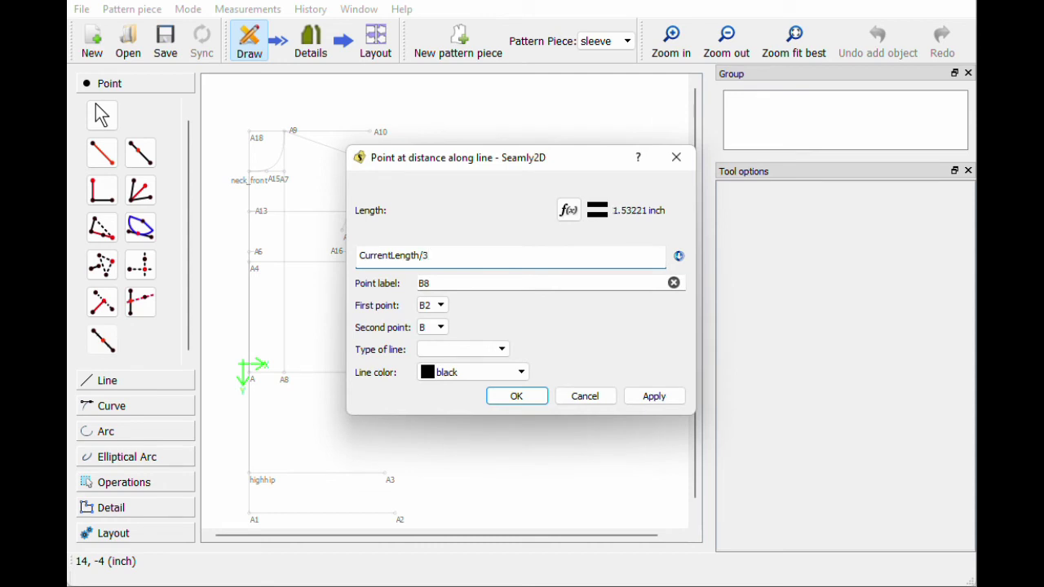
{"action": "left_click", "coordinate": [522, 396]}
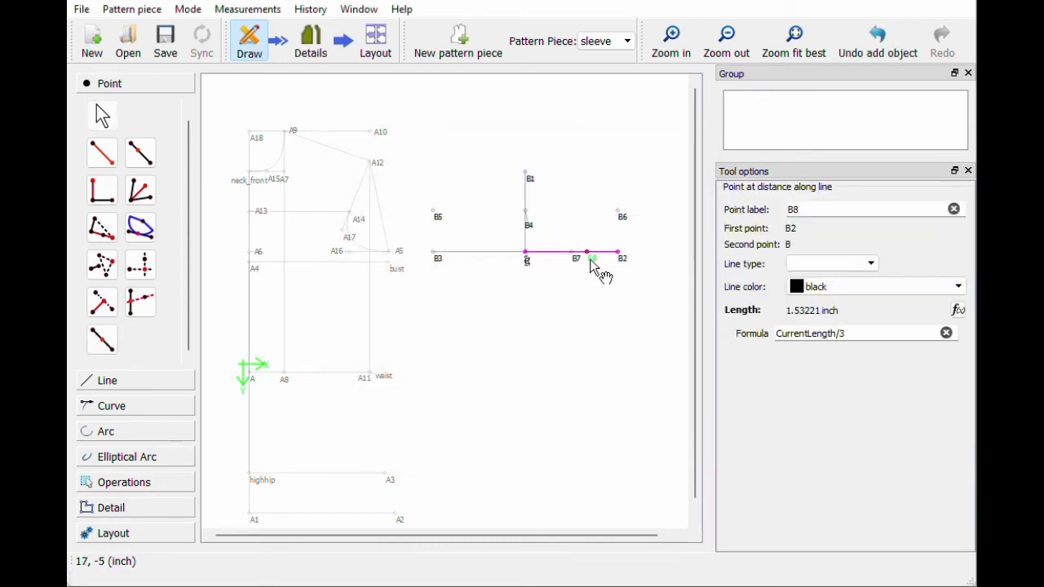
{"action": "left_click_drag", "start_coordinate": [596, 269], "coordinate": [589, 271]}
{"action": "left_click", "coordinate": [566, 263]}
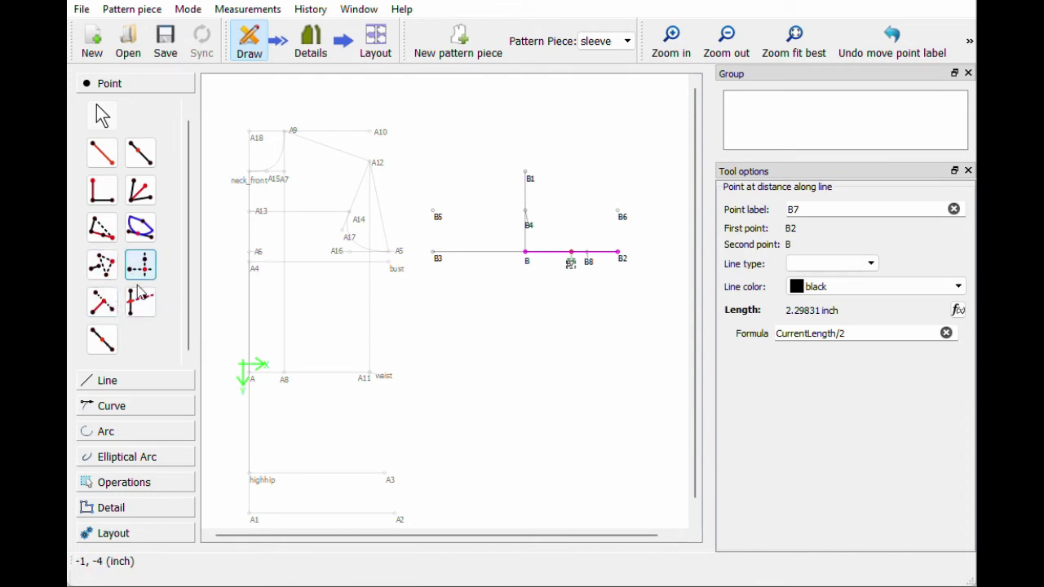
- Add B9 halfway and B10 a third of the way along the line from B3 to B
{"action": "left_click", "coordinate": [102, 339]}
{"action": "left_click", "coordinate": [435, 254]}
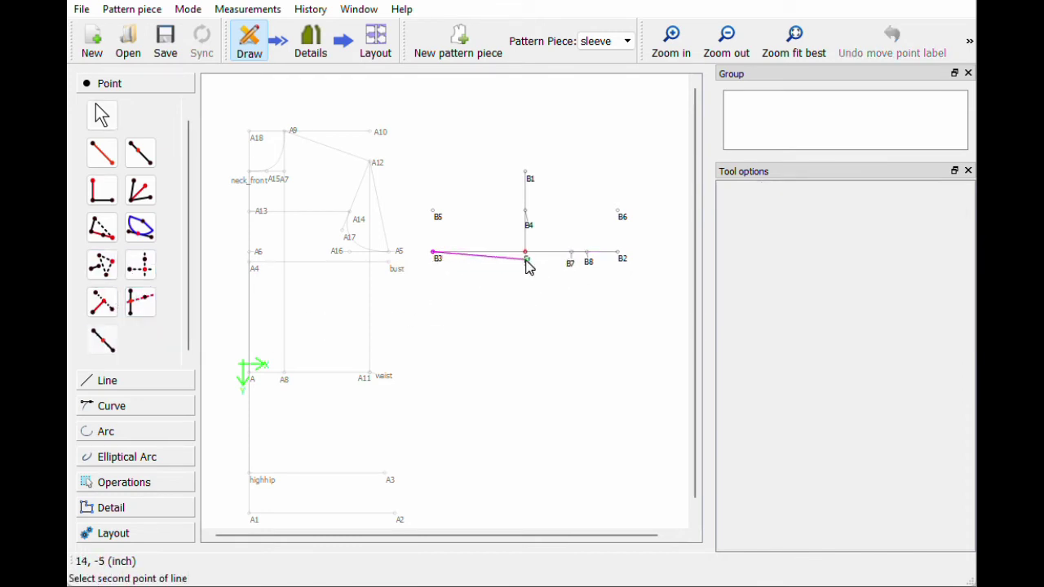
{"action": "left_click", "coordinate": [527, 260]}
{"action": "left_click", "coordinate": [507, 396]}
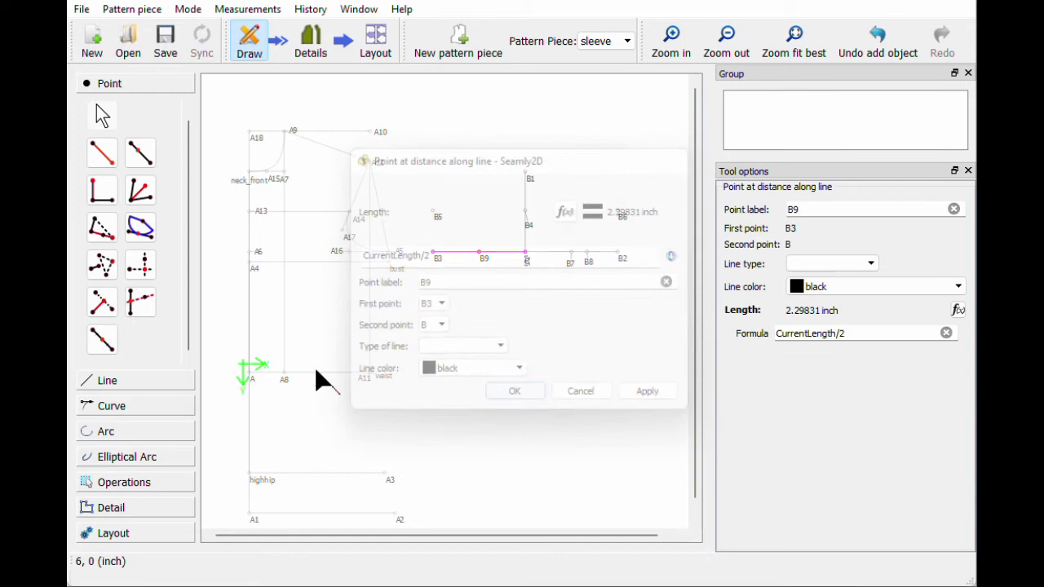
{"action": "left_click", "coordinate": [102, 339]}
{"action": "left_click", "coordinate": [435, 254]}
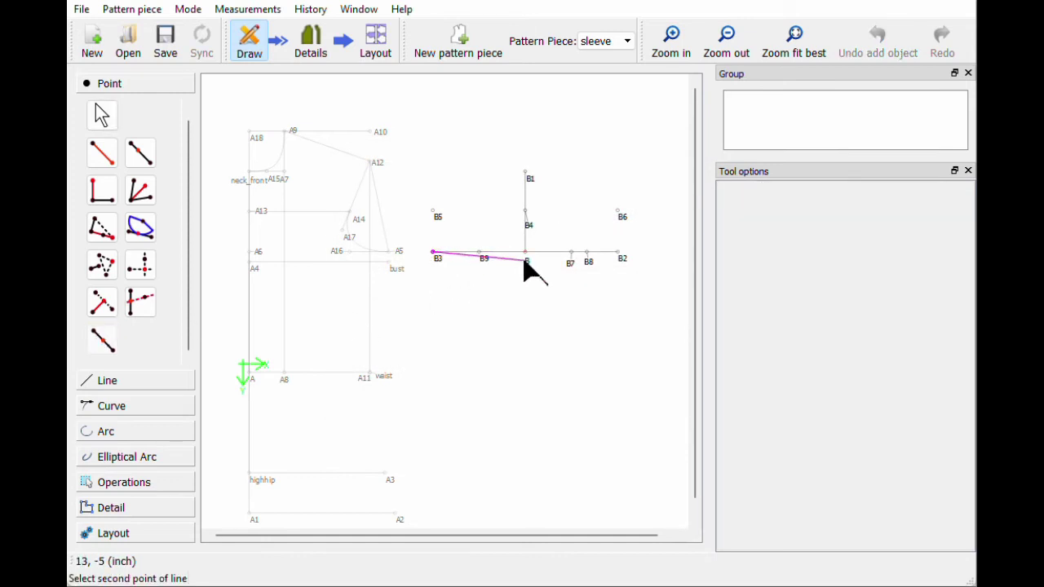
{"action": "left_click", "coordinate": [526, 260]}
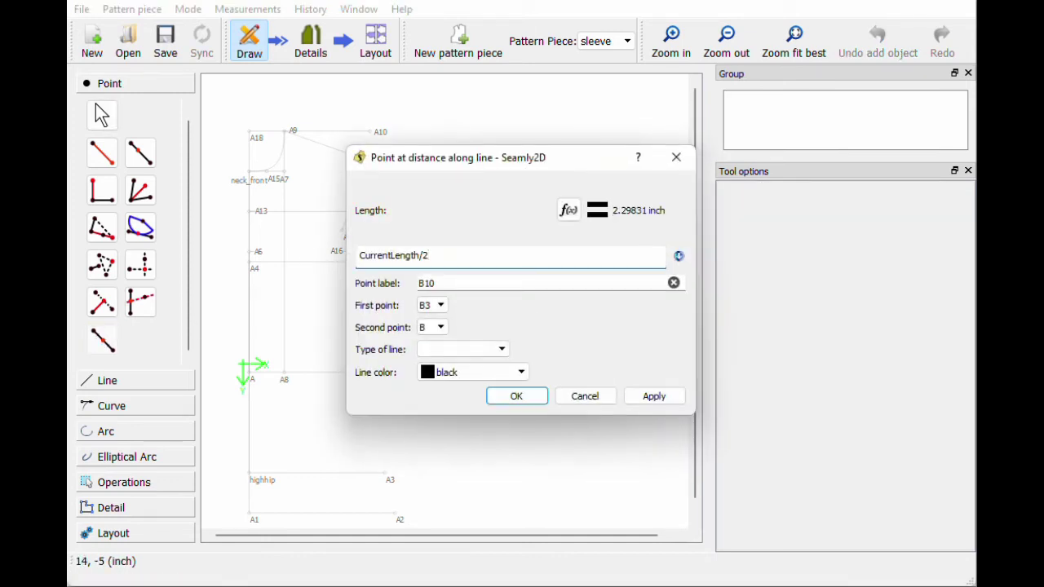
{"action": "key", "text": "BackSpace"}
{"action": "type", "text": "3"}
{"action": "left_click", "coordinate": [514, 395]}
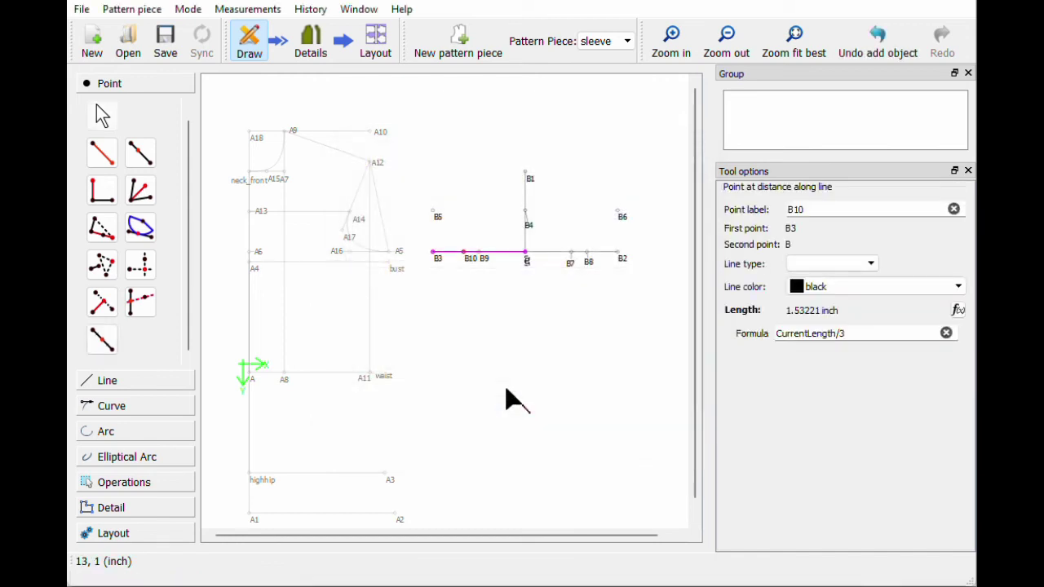
- Add B11 above B7 and B12 above B9, both level with B1
{"action": "left_click", "coordinate": [140, 266]}
{"action": "left_click", "coordinate": [571, 254]}
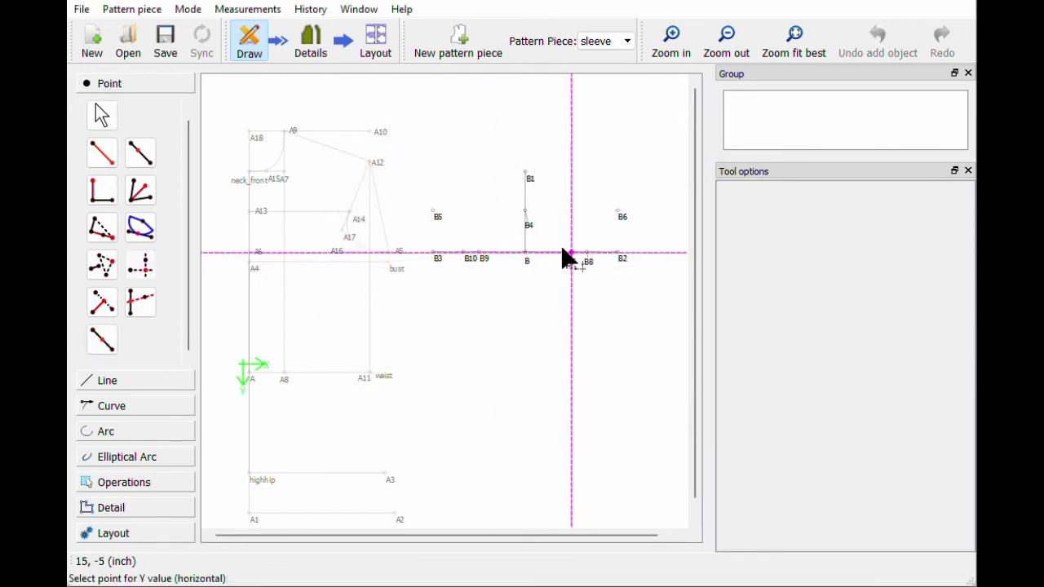
{"action": "left_click", "coordinate": [530, 177]}
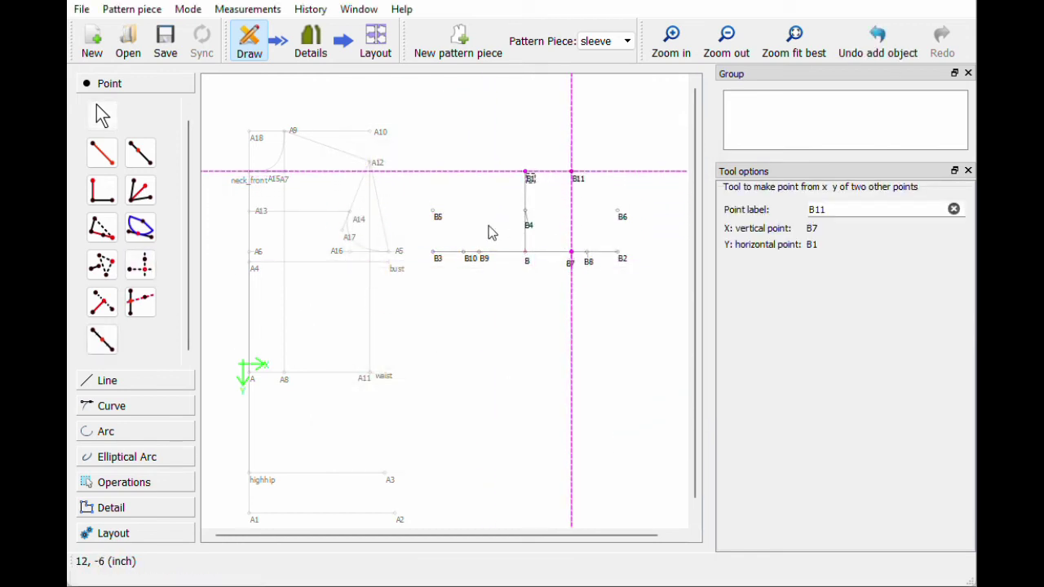
{"action": "left_click", "coordinate": [141, 265]}
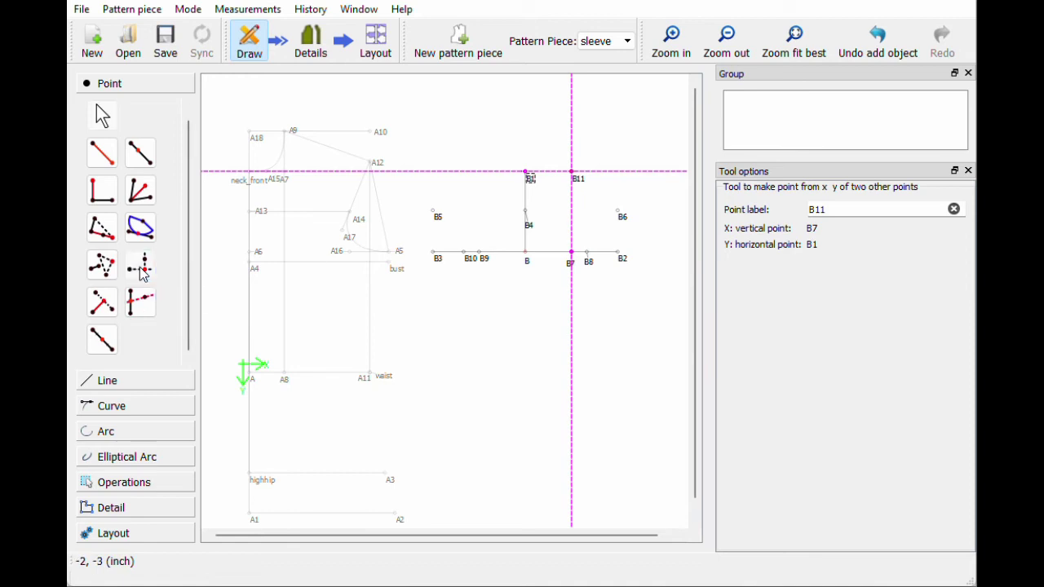
{"action": "left_click", "coordinate": [480, 255]}
{"action": "left_click", "coordinate": [529, 176]}
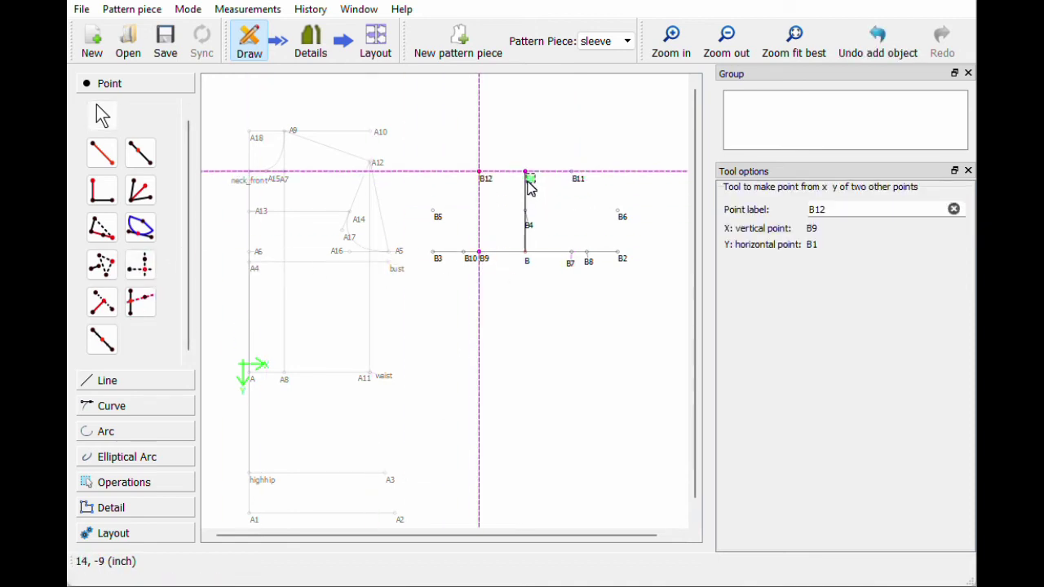
- Add B13 above B8 level with B6, and B14 above B10 level with B5
{"action": "left_click", "coordinate": [589, 262]}
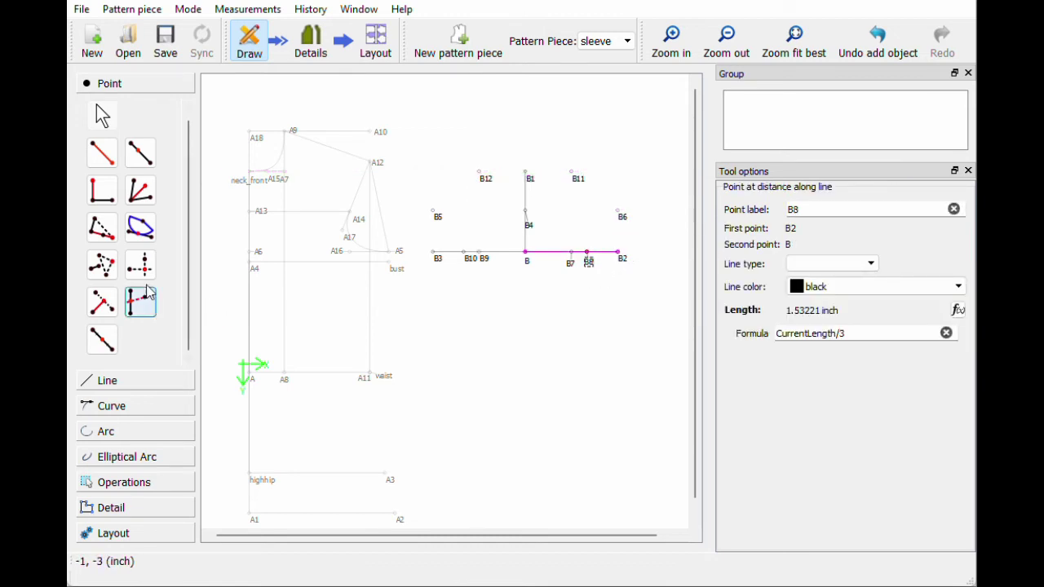
{"action": "left_click", "coordinate": [140, 265]}
{"action": "left_click", "coordinate": [589, 263]}
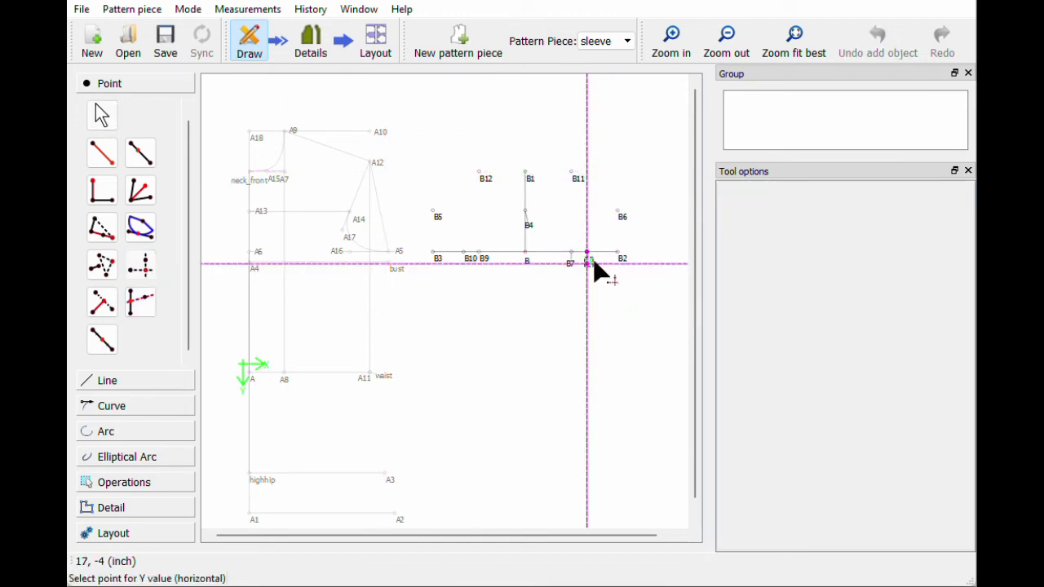
{"action": "left_click", "coordinate": [619, 213]}
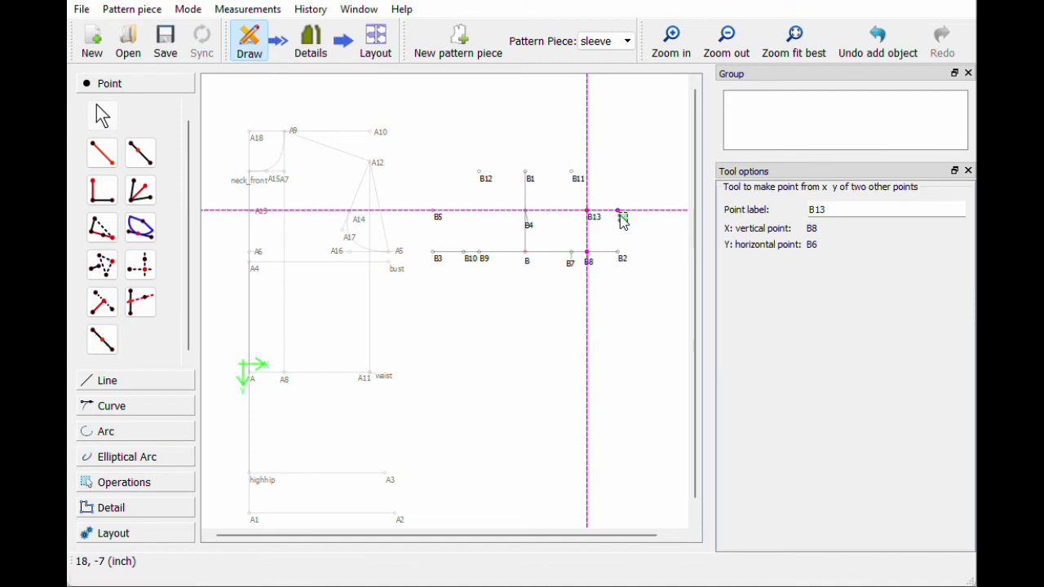
{"action": "left_click", "coordinate": [140, 265]}
{"action": "left_click", "coordinate": [467, 256]}
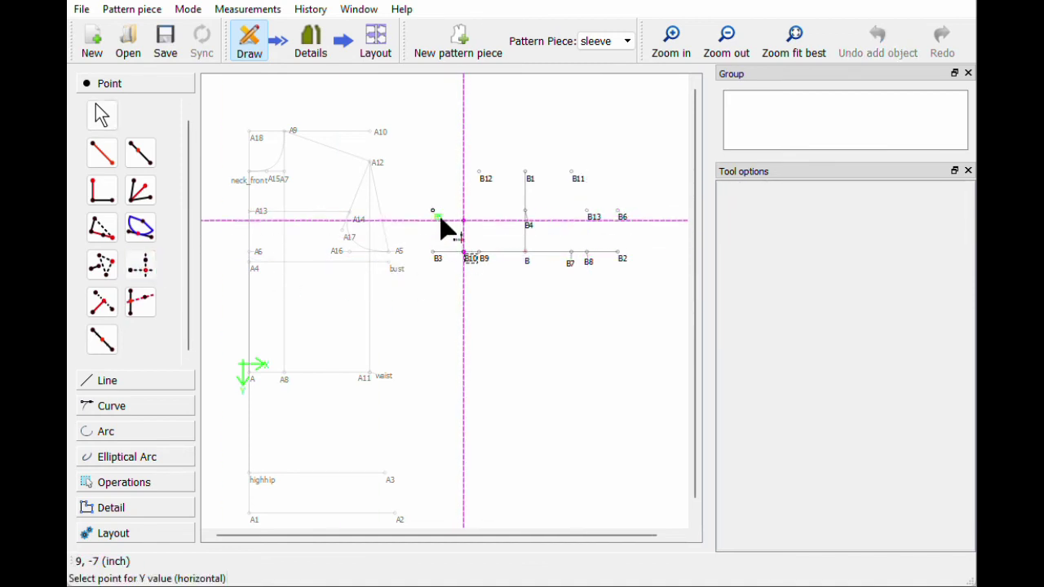
{"action": "left_click", "coordinate": [433, 213]}
- Tidy the B10, B11 and B1 labels and check the definitions of B5 through B11
{"action": "left_click_drag", "start_coordinate": [474, 275], "coordinate": [463, 271]}
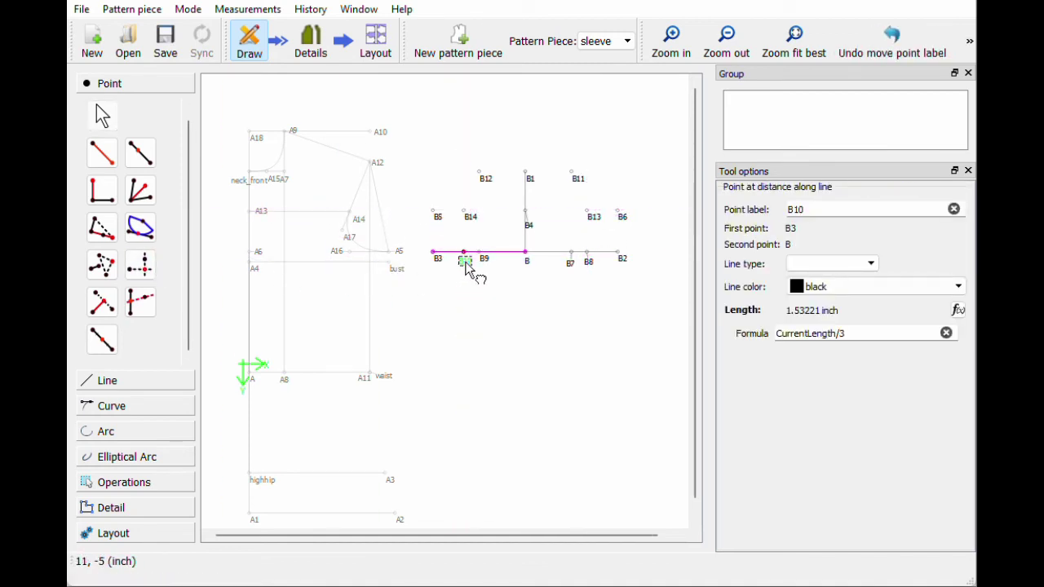
{"action": "left_click", "coordinate": [594, 262]}
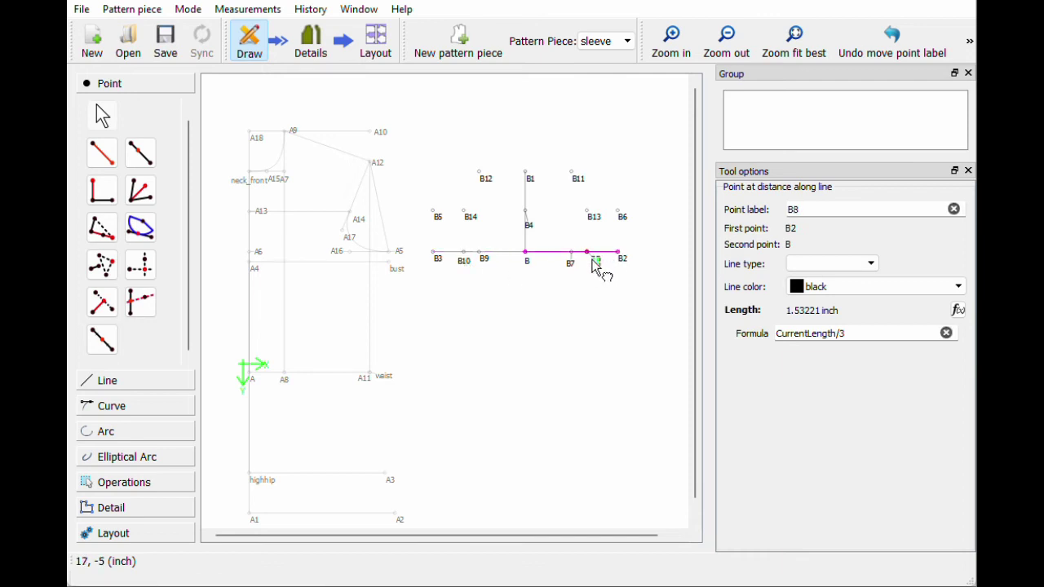
{"action": "left_click", "coordinate": [627, 219]}
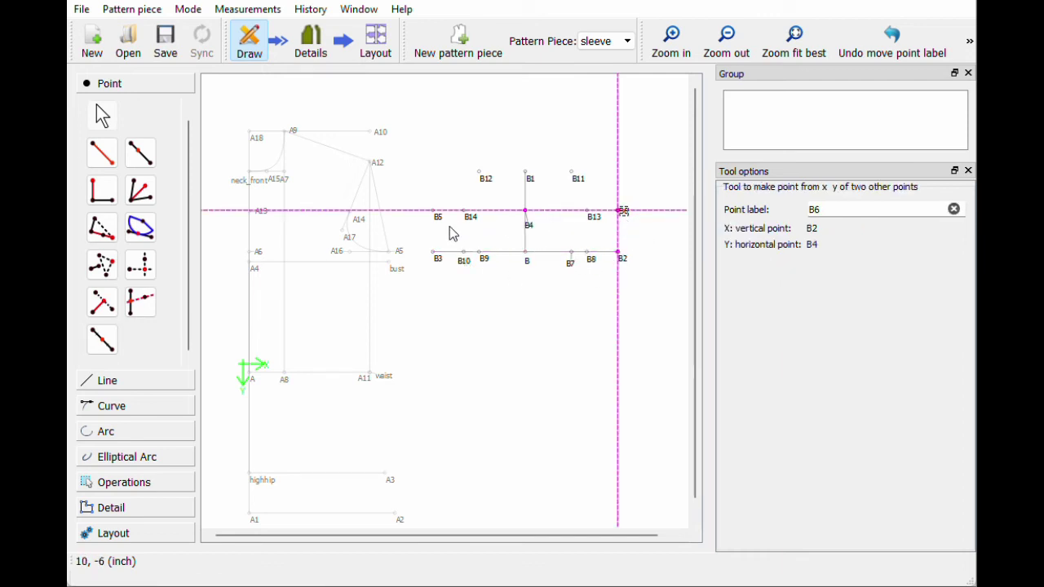
{"action": "left_click", "coordinate": [432, 214]}
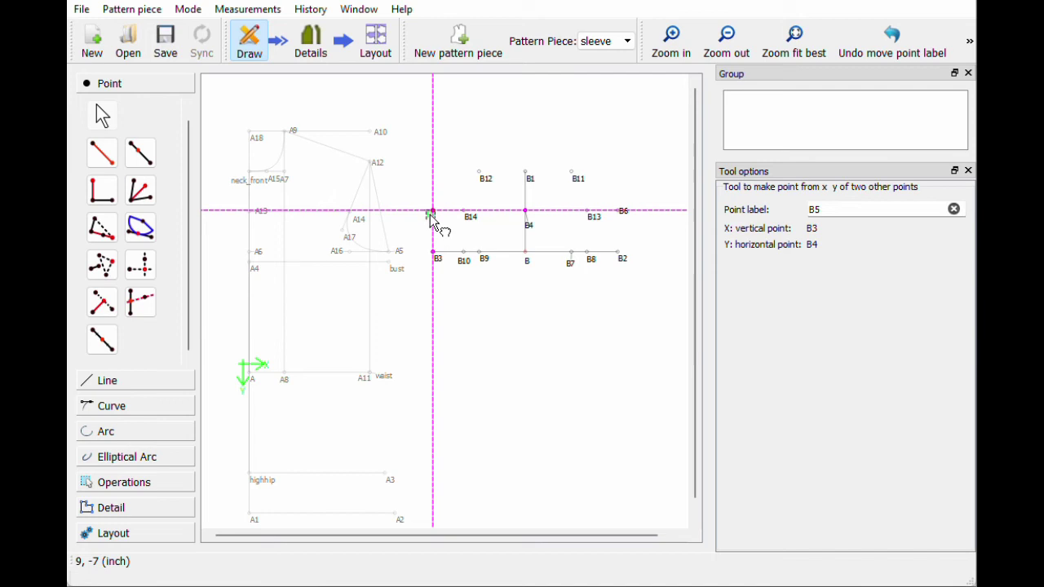
{"action": "left_click", "coordinate": [482, 260]}
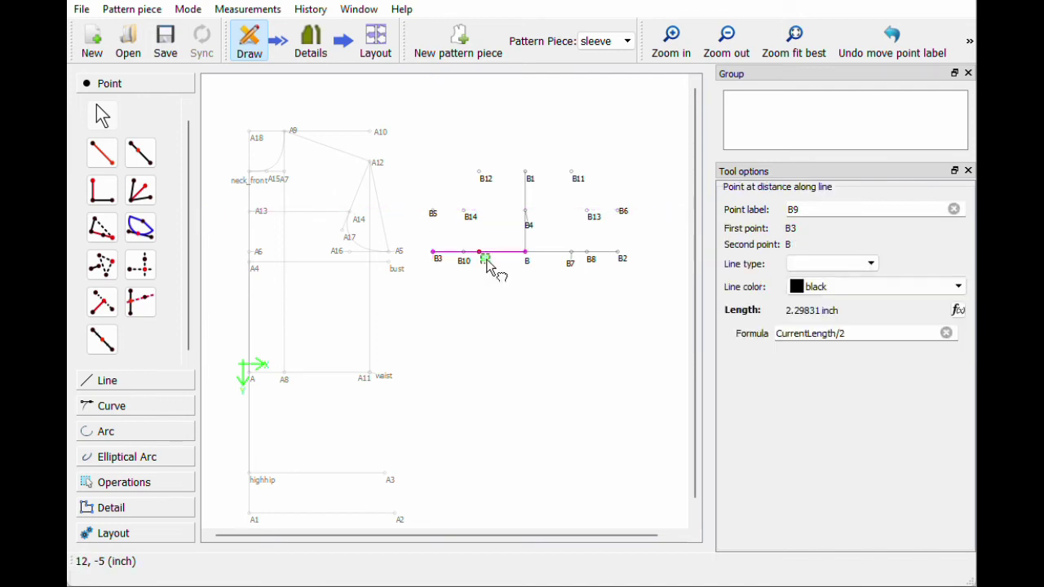
{"action": "left_click", "coordinate": [571, 265]}
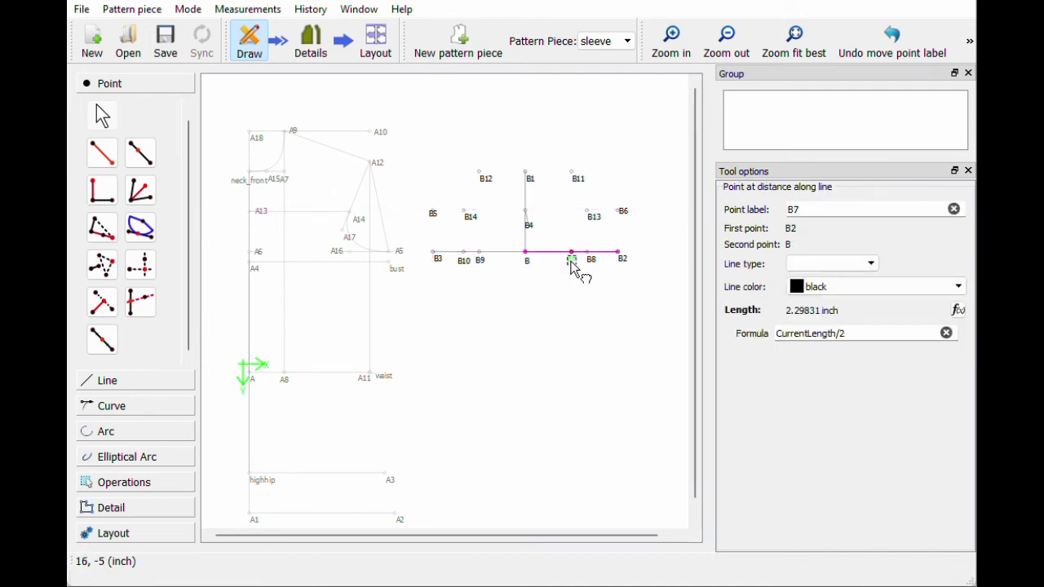
{"action": "left_click", "coordinate": [578, 182]}
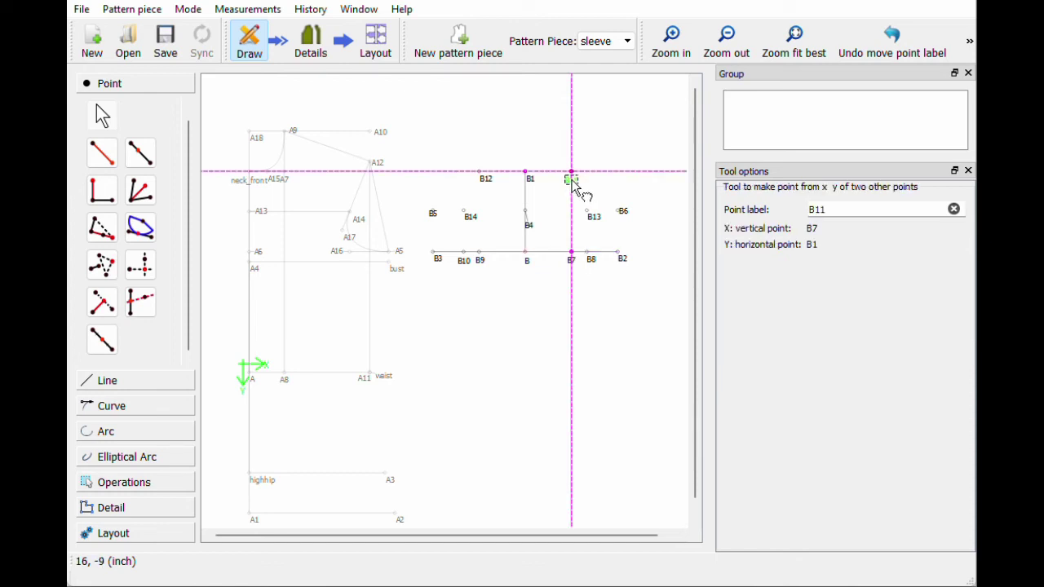
{"action": "left_click_drag", "start_coordinate": [581, 184], "coordinate": [526, 167]}
{"action": "left_click", "coordinate": [594, 330]}
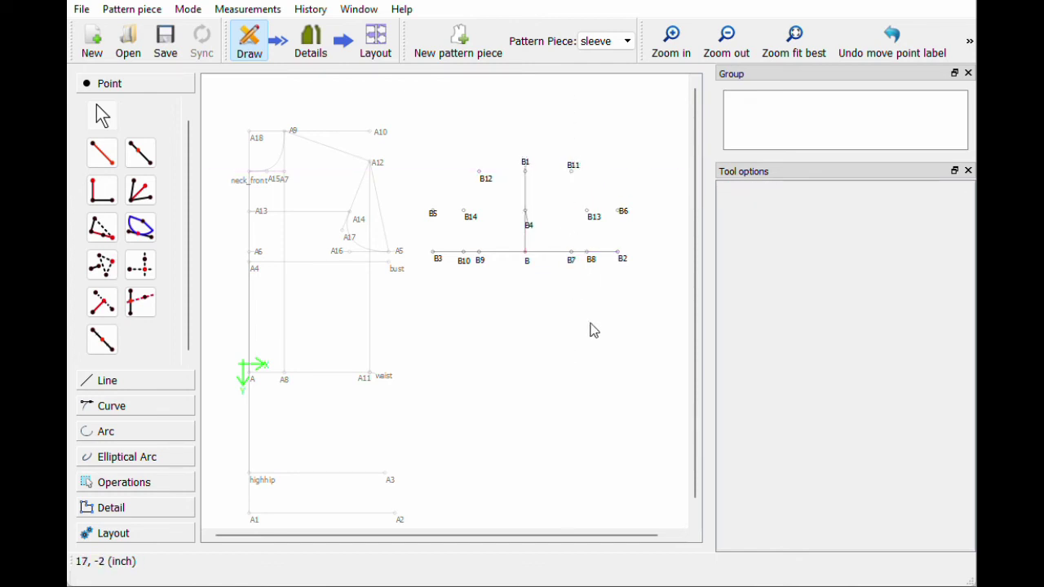
- Draw the right cap curve from B1 through B11 and B13 down to B6
{"action": "left_click", "coordinate": [111, 407]}
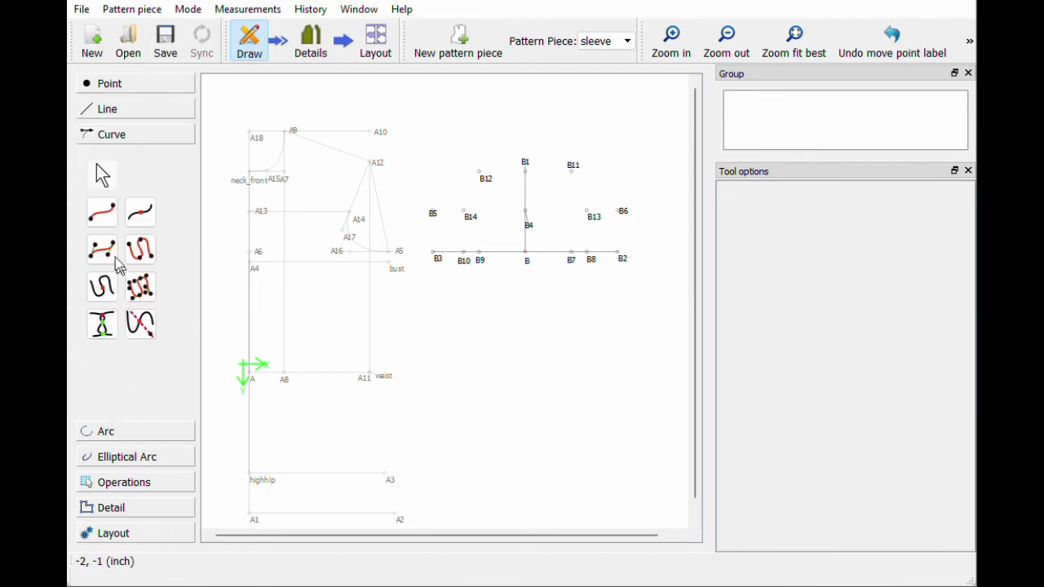
{"action": "left_click", "coordinate": [102, 250]}
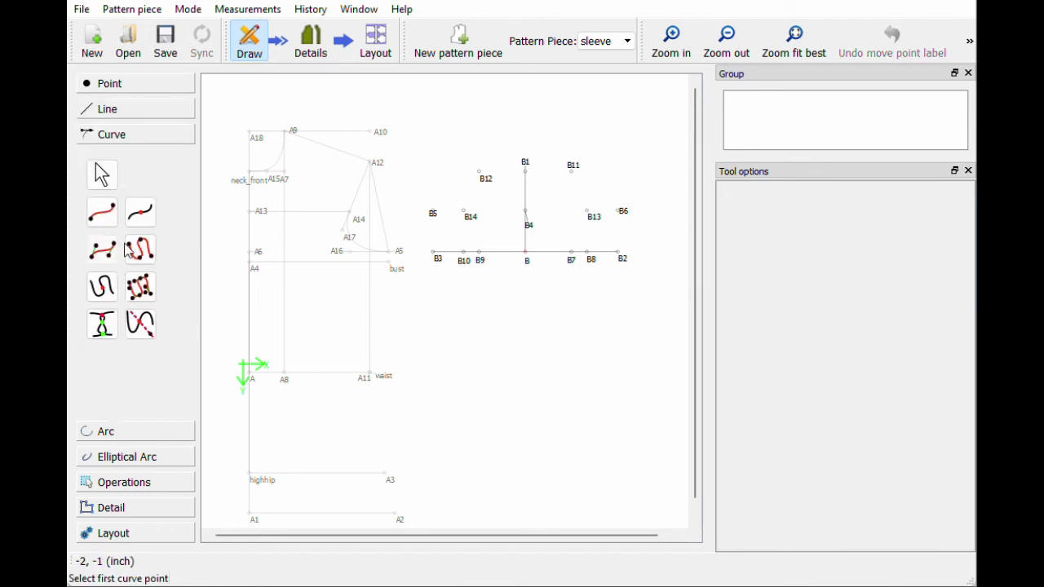
{"action": "left_click", "coordinate": [527, 168]}
{"action": "left_click", "coordinate": [574, 169]}
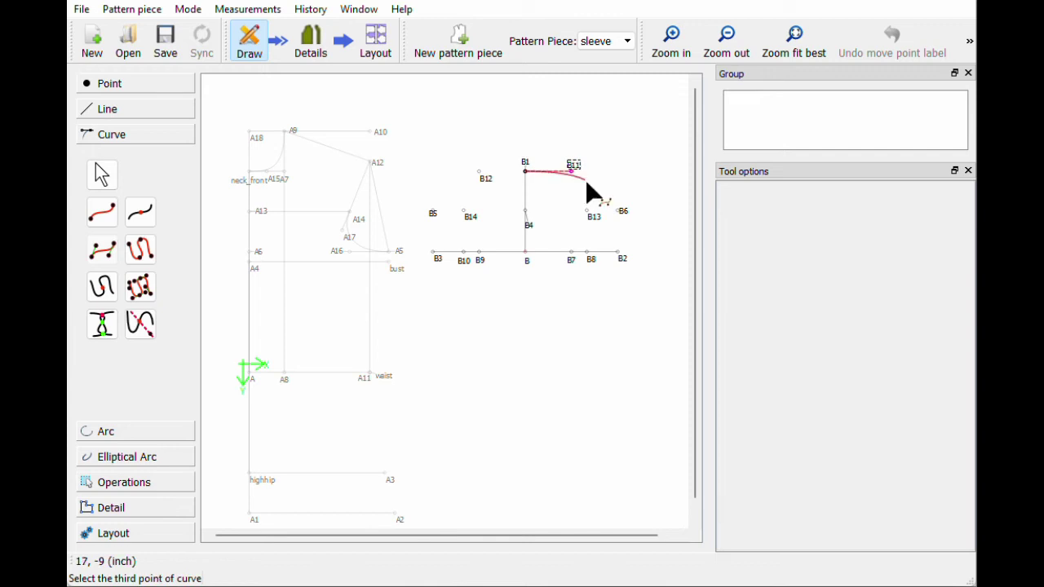
{"action": "left_click", "coordinate": [592, 215]}
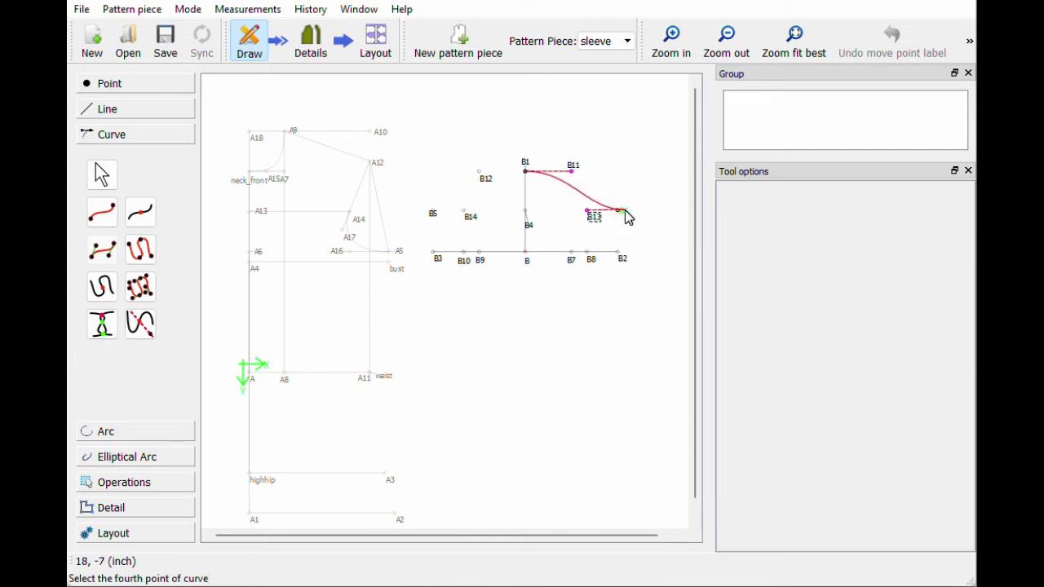
{"action": "left_click", "coordinate": [623, 212]}
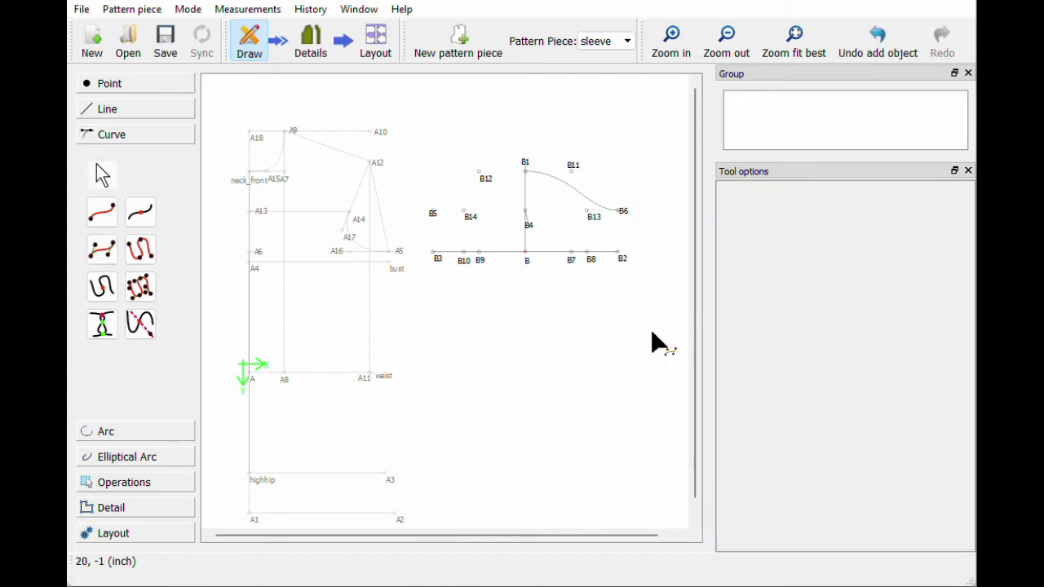
- Draw the left cap curve from B5 through B14 and B12 up to B1, and save the pattern
{"action": "left_click", "coordinate": [100, 259]}
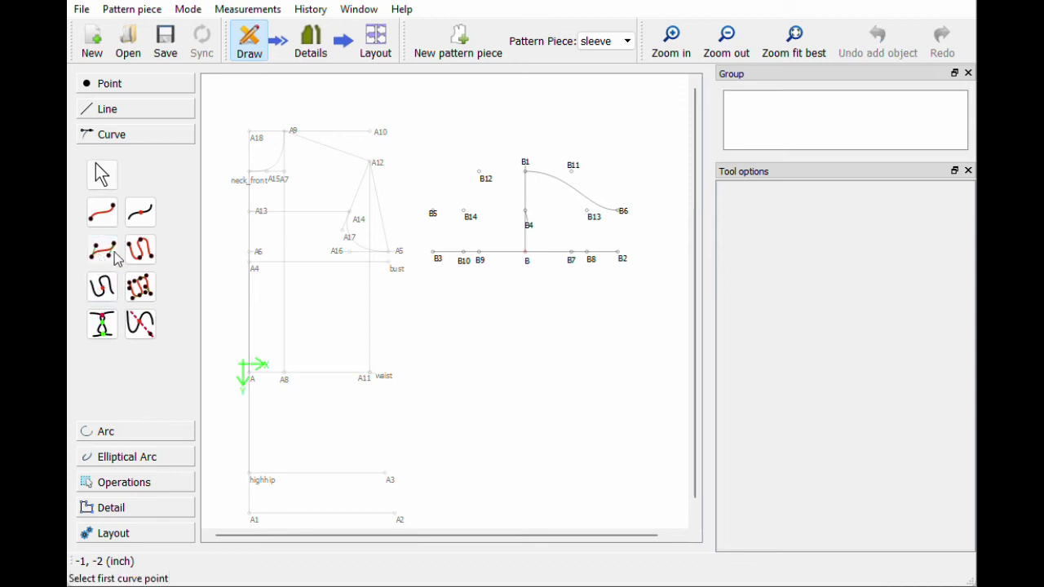
{"action": "left_click", "coordinate": [434, 212]}
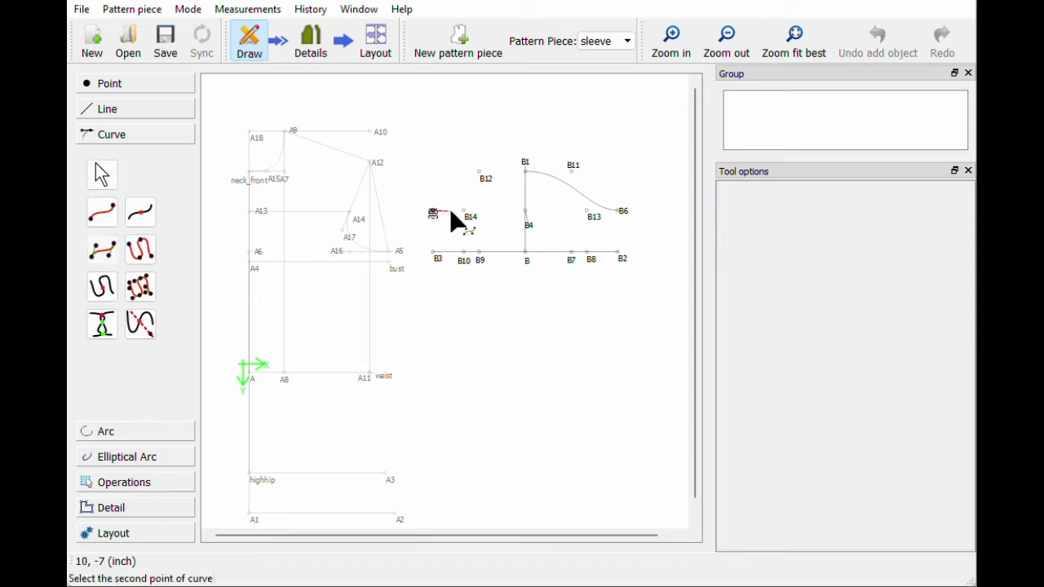
{"action": "left_click", "coordinate": [464, 212]}
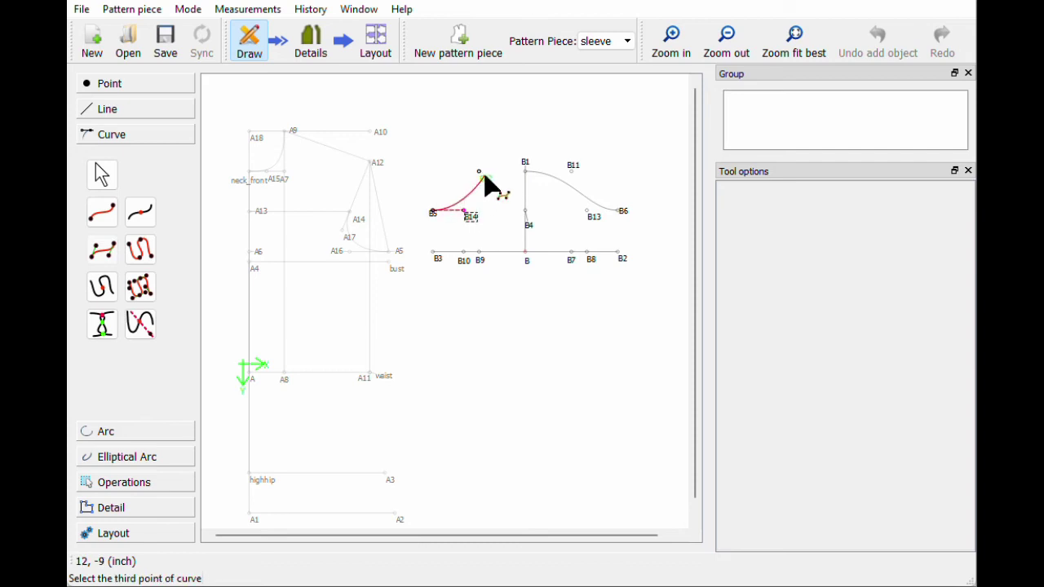
{"action": "left_click", "coordinate": [480, 173]}
{"action": "left_click", "coordinate": [525, 169]}
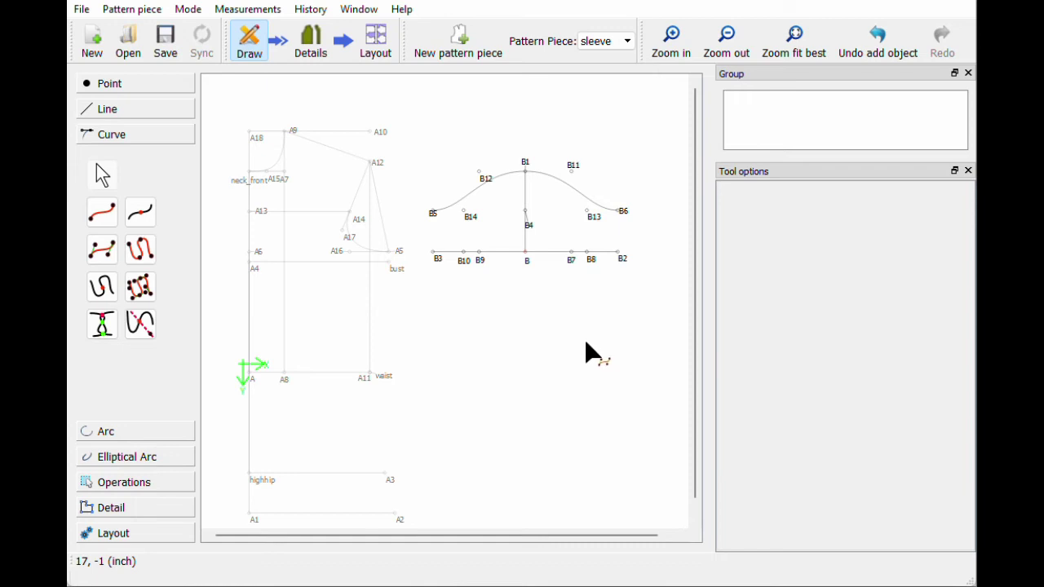
{"action": "left_click", "coordinate": [166, 54]}
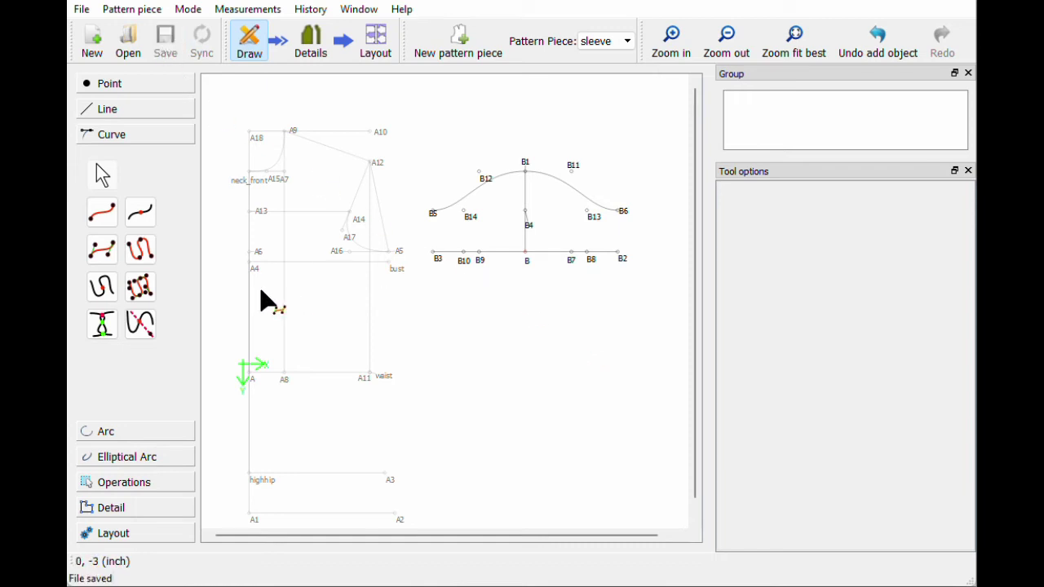
- Draw straight lines B5–B3 and B6–B2 and save the pattern
{"action": "left_click", "coordinate": [128, 110]}
{"action": "left_click", "coordinate": [102, 187]}
{"action": "left_click", "coordinate": [432, 213]}
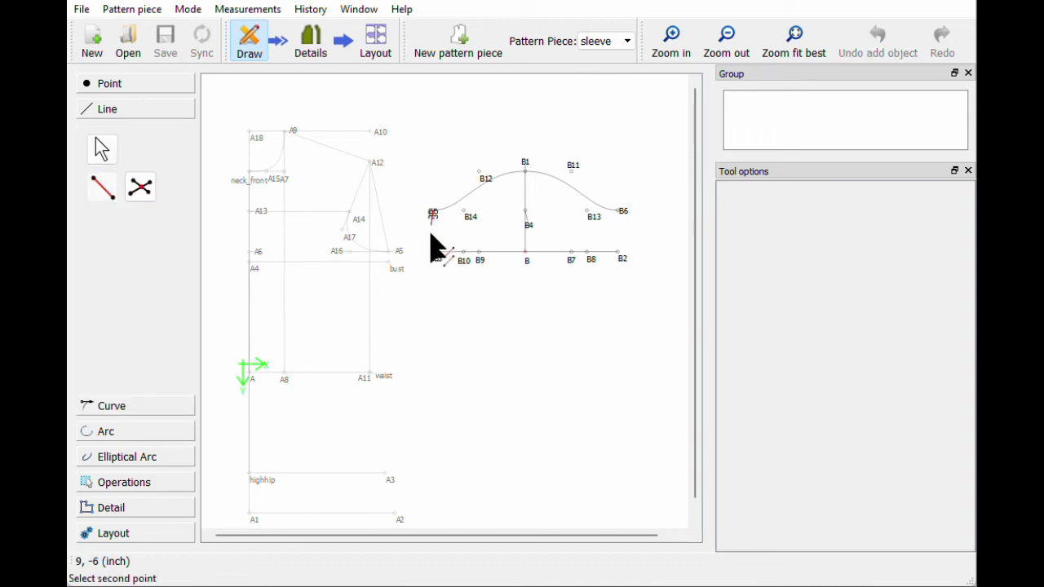
{"action": "left_click", "coordinate": [433, 253]}
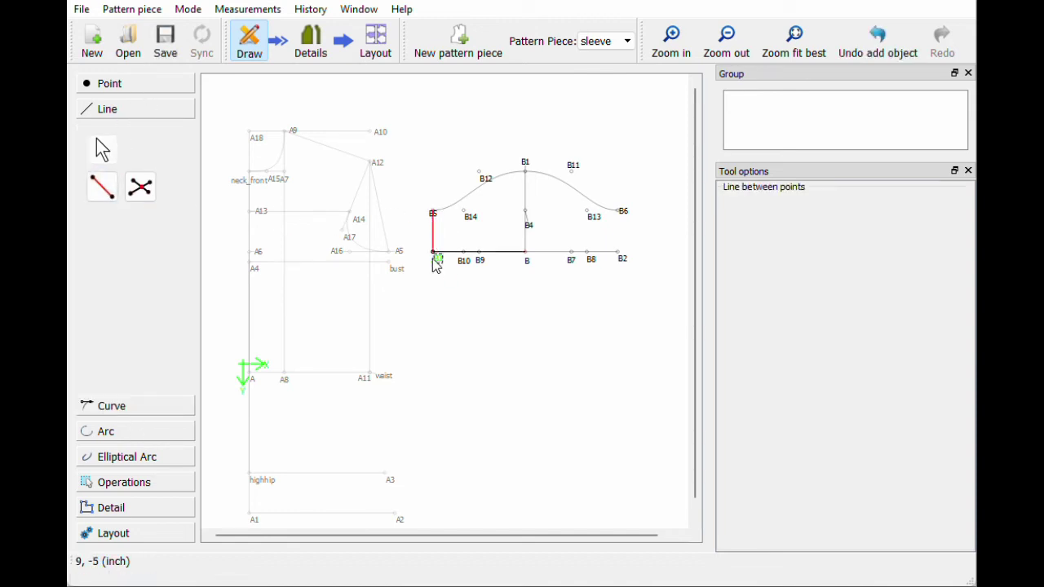
{"action": "left_click", "coordinate": [622, 211]}
{"action": "left_click", "coordinate": [618, 254]}
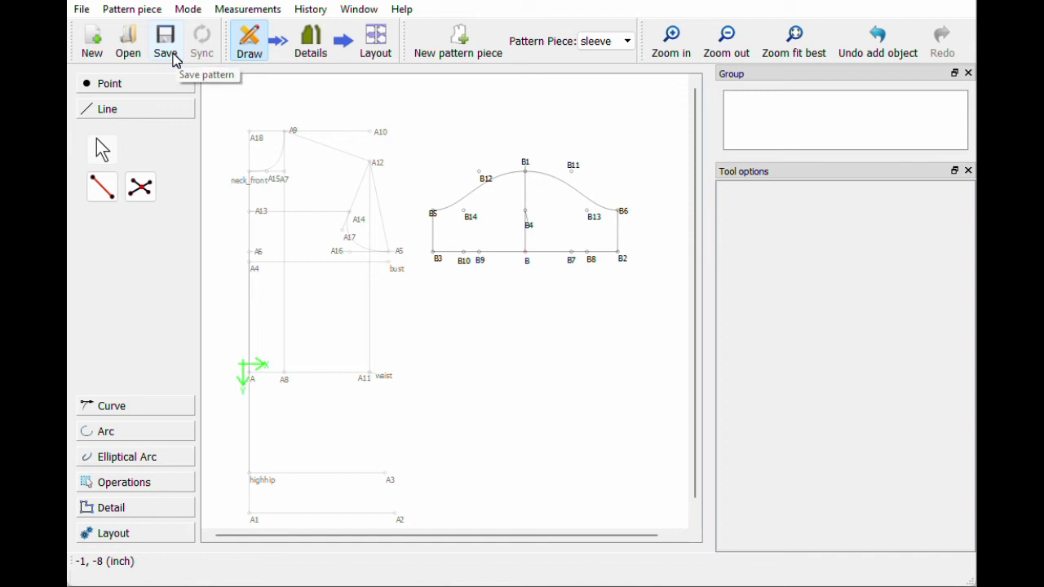
{"action": "left_click", "coordinate": [167, 45]}
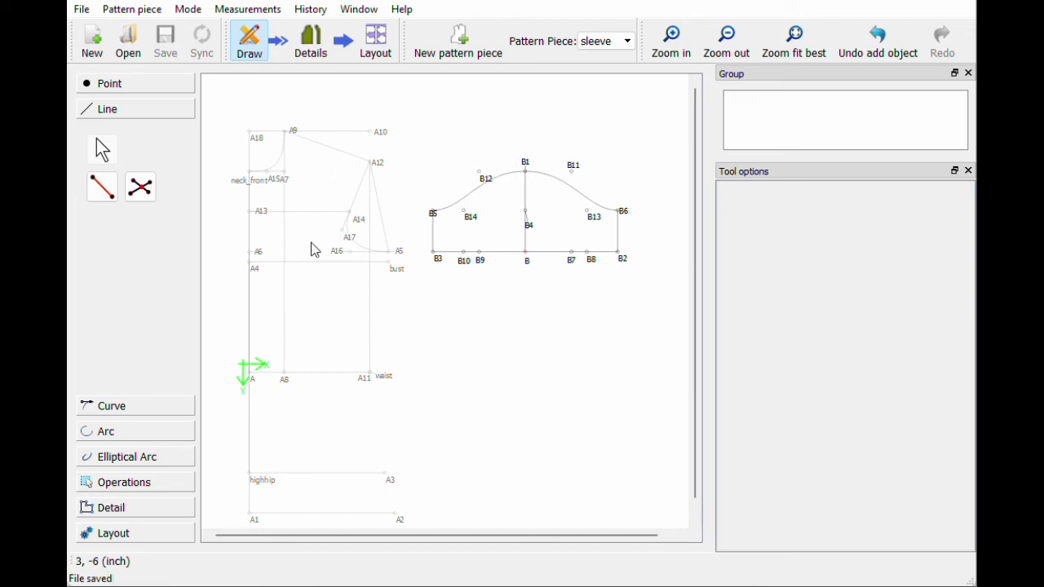
{"action": "left_click", "coordinate": [106, 405]}
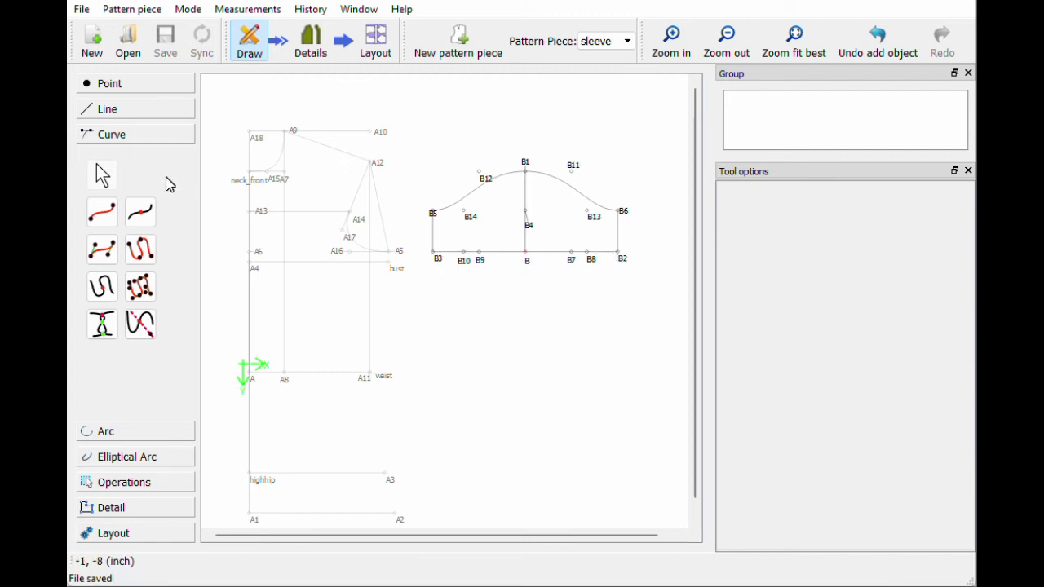
- Place B15 at angle 0 from B with length arm_upper_circ/2 (5.25 inch)
{"action": "left_click", "coordinate": [98, 85]}
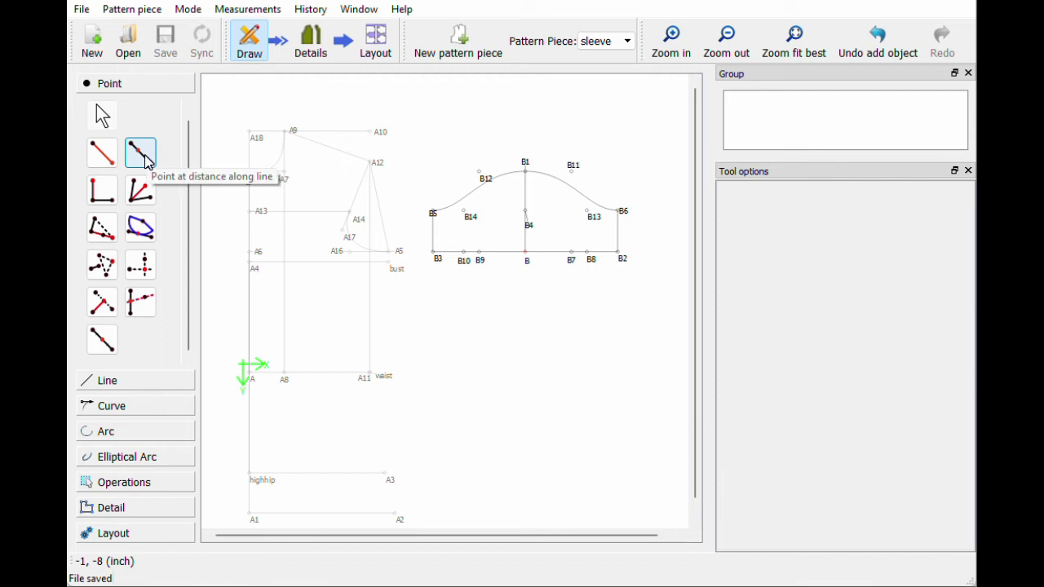
{"action": "left_click", "coordinate": [96, 155]}
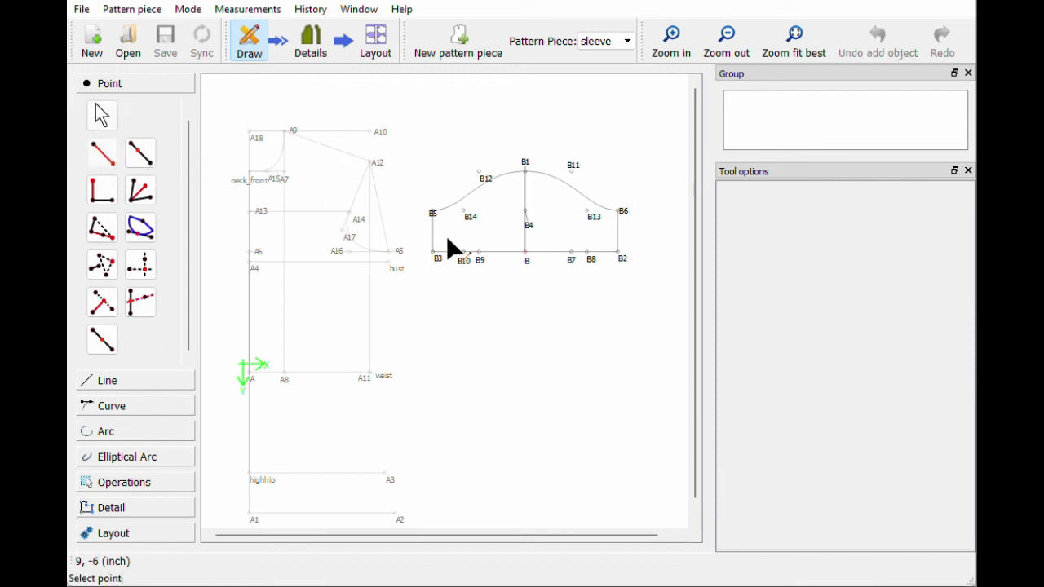
{"action": "left_click", "coordinate": [528, 261]}
{"action": "left_click", "coordinate": [658, 254]}
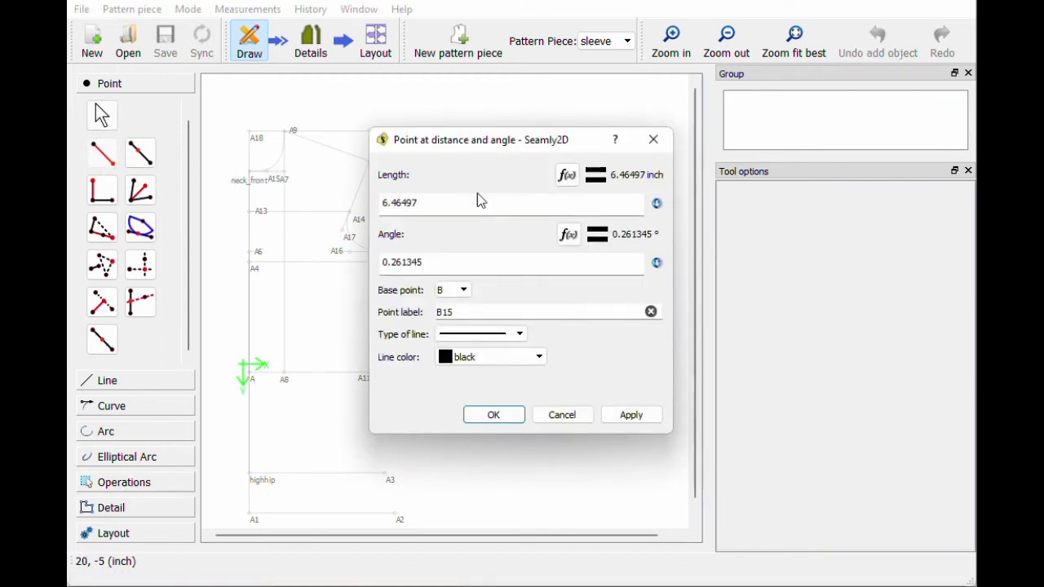
{"action": "key", "text": "ctrl+a"}
{"action": "type", "text": "0"}
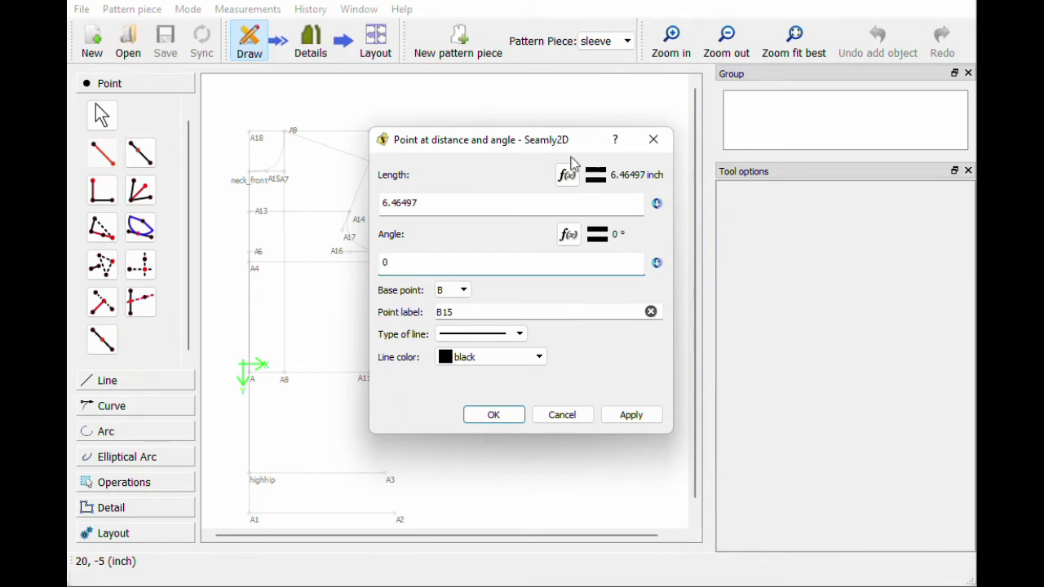
{"action": "left_click", "coordinate": [569, 173]}
{"action": "key", "text": "BackSpace"}
{"action": "key", "text": "BackSpace"}
{"action": "key", "text": "BackSpace"}
{"action": "key", "text": "BackSpace"}
{"action": "key", "text": "BackSpace"}
{"action": "key", "text": "BackSpace"}
{"action": "key", "text": "BackSpace"}
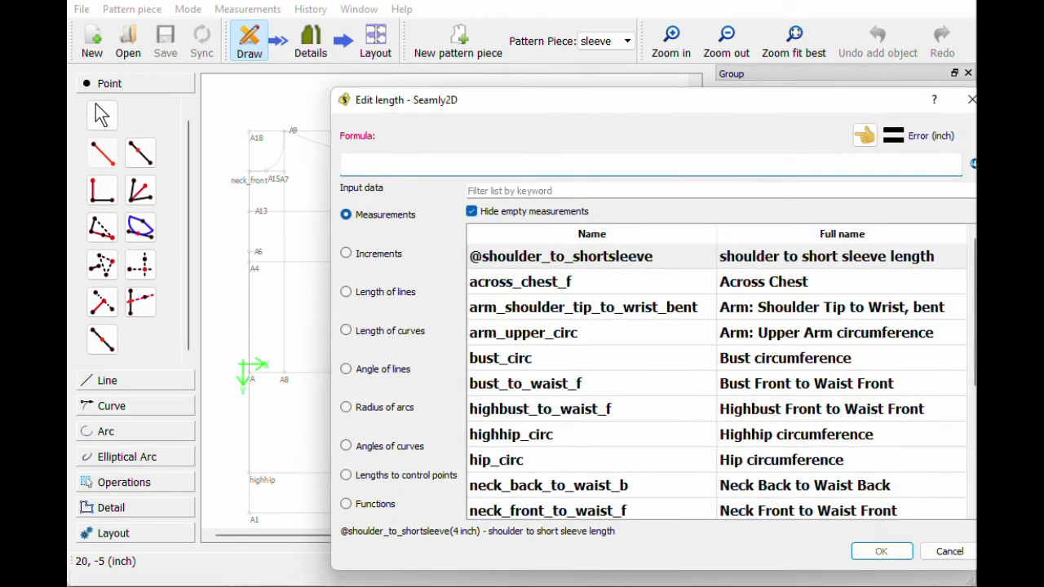
{"action": "left_click", "coordinate": [554, 191]}
{"action": "type", "text": "arm"}
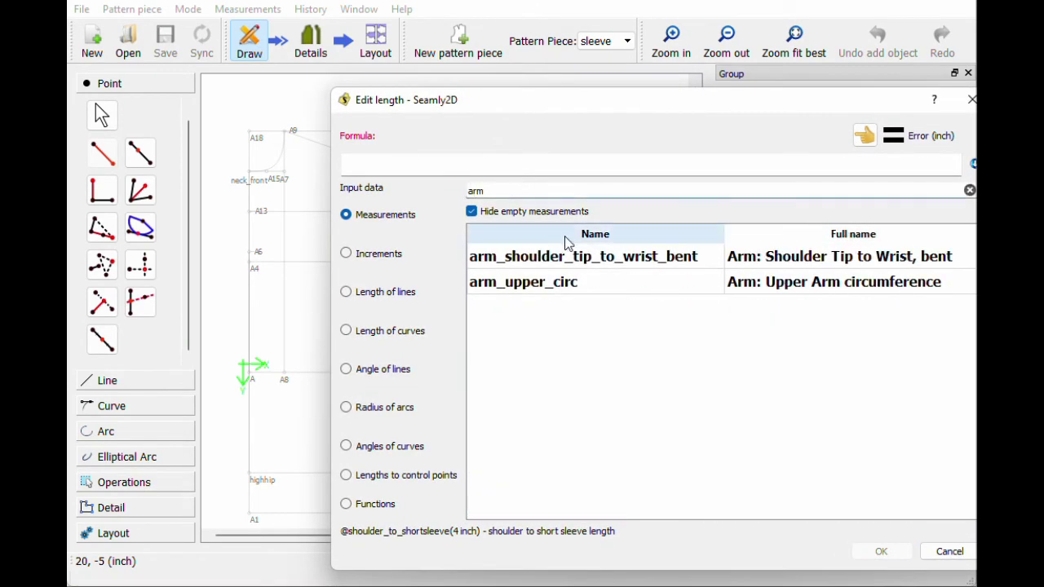
{"action": "double_click", "coordinate": [551, 282]}
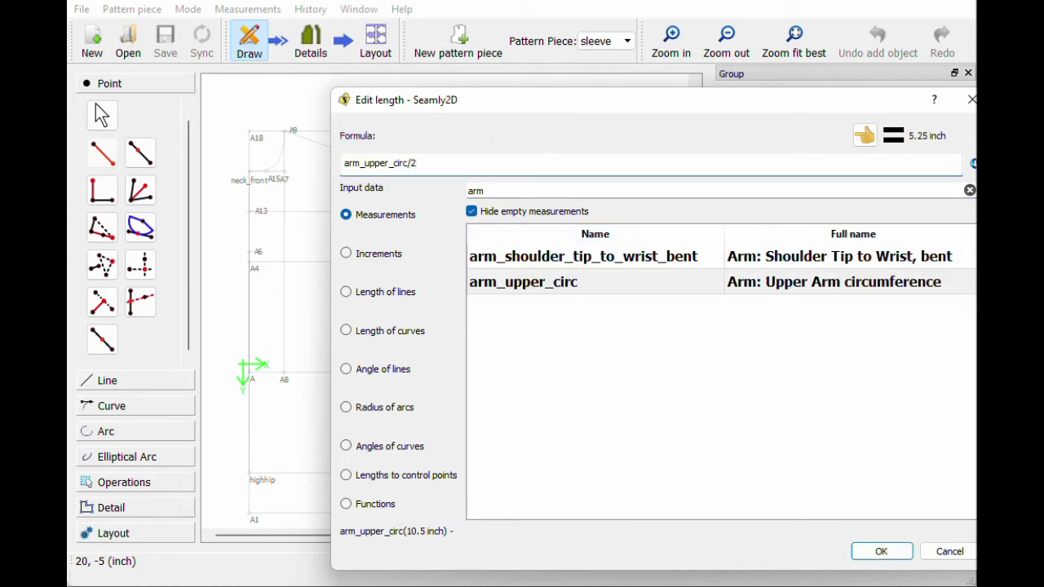
{"action": "left_click", "coordinate": [882, 551]}
{"action": "left_click", "coordinate": [519, 418]}
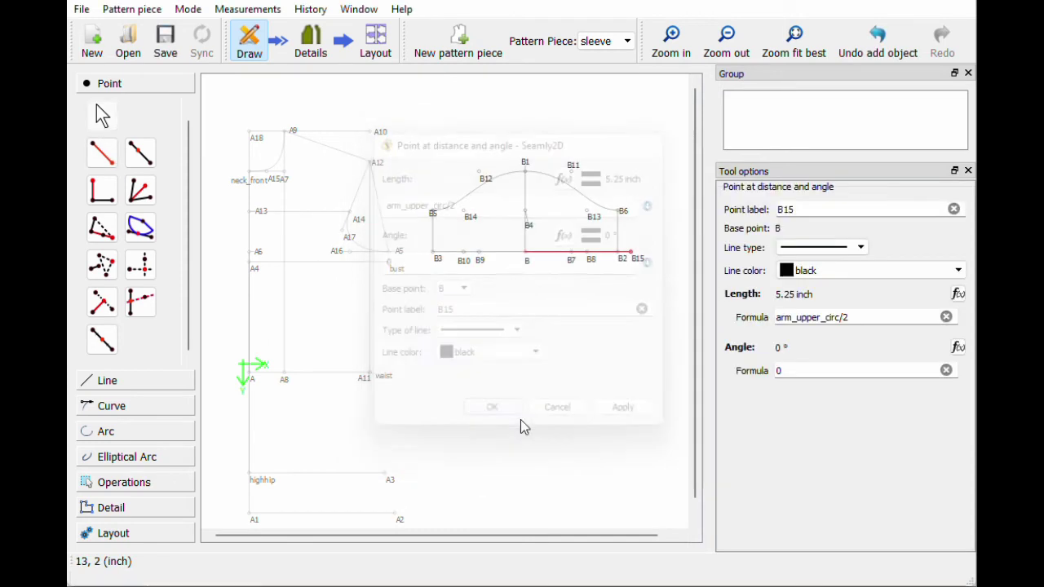
- Move the B15 label off the base line and inspect the length formulas of B2 and B15
{"action": "left_click_drag", "start_coordinate": [641, 260], "coordinate": [560, 266]}
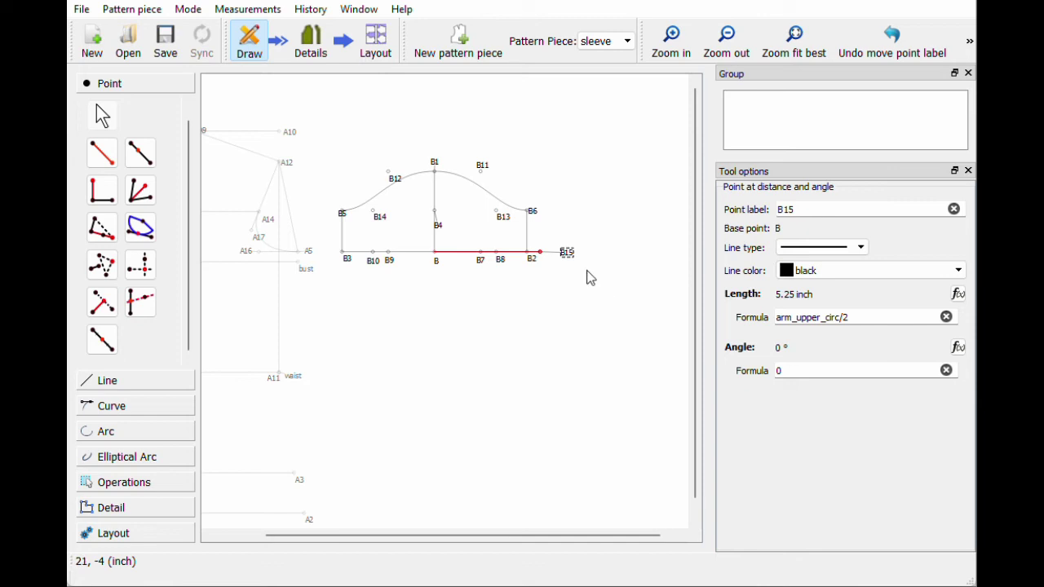
{"action": "left_click", "coordinate": [534, 263]}
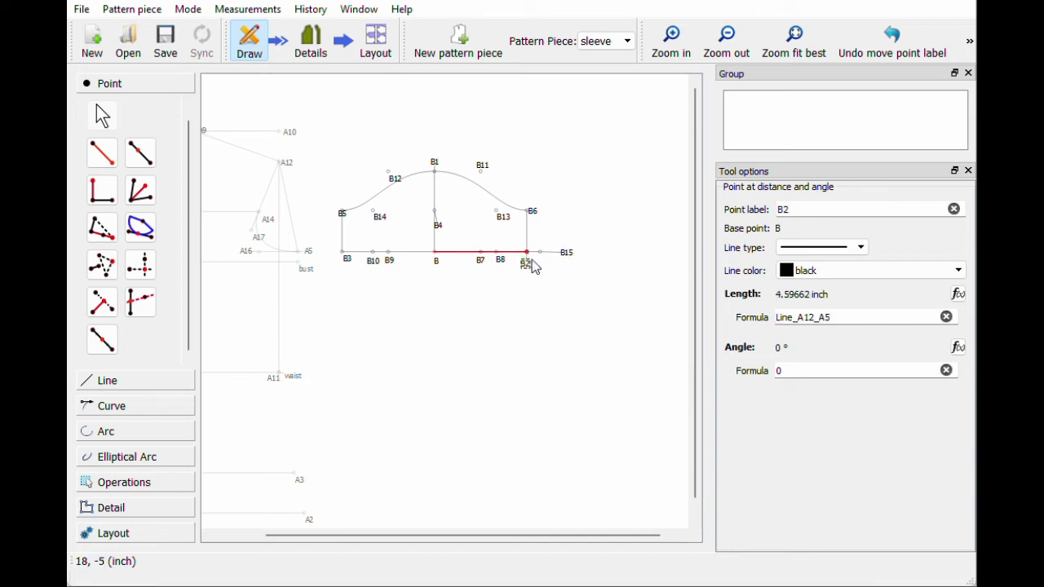
{"action": "left_click", "coordinate": [424, 351]}
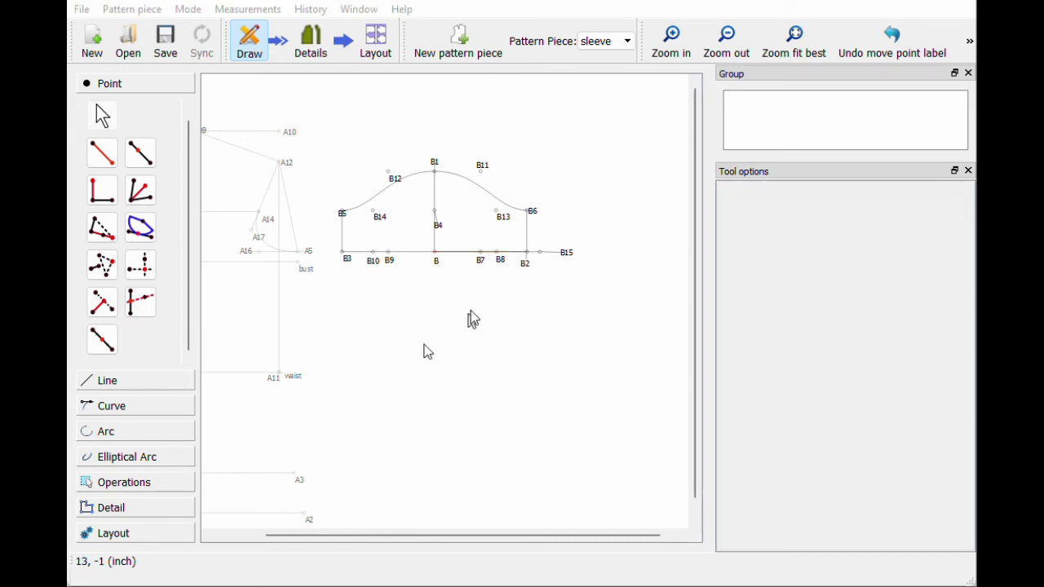
{"action": "left_click", "coordinate": [573, 259]}
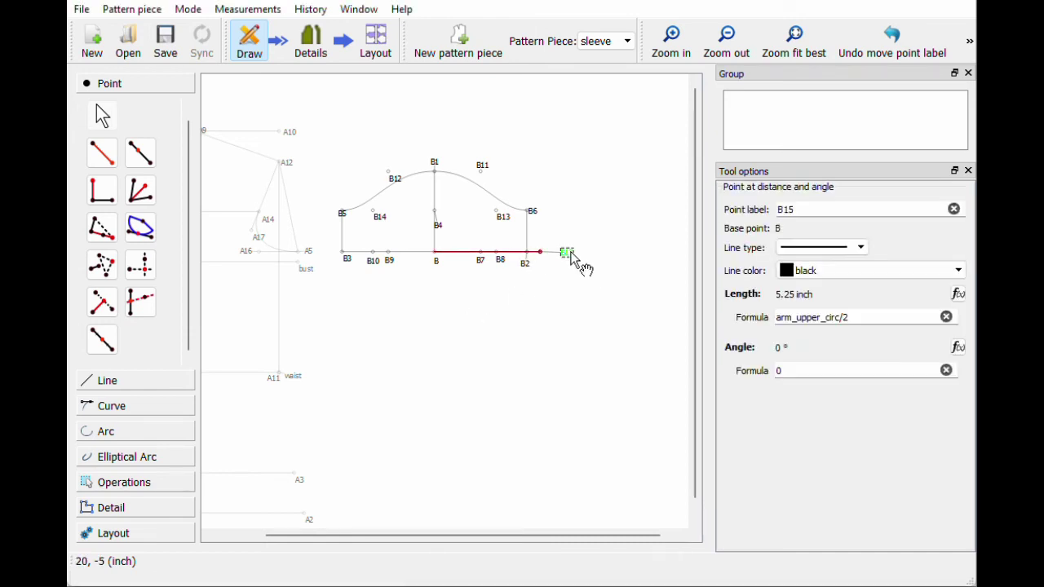
{"action": "left_click", "coordinate": [102, 153]}
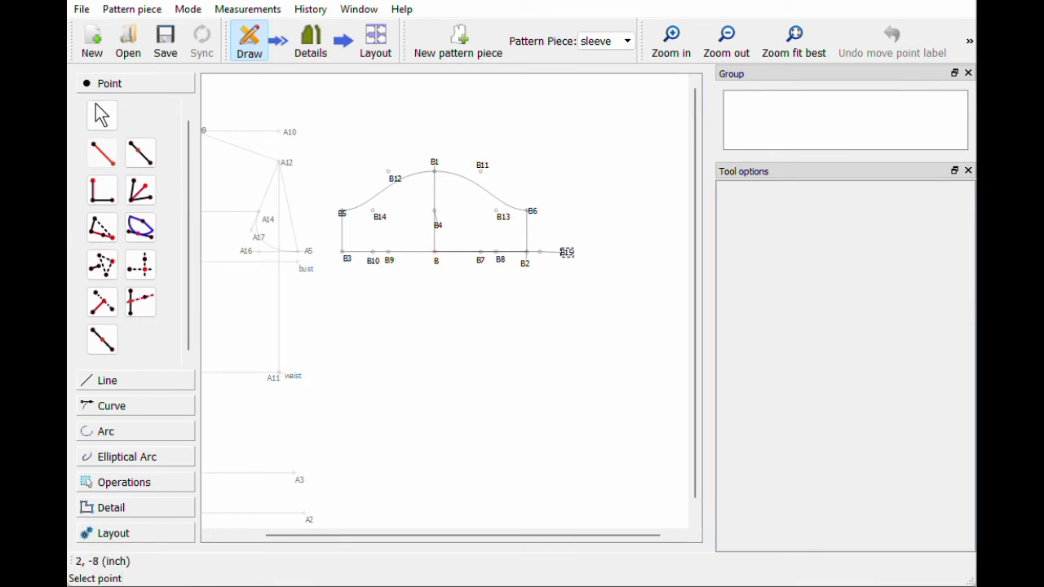
- Draw a straight line from B2 to B15
{"action": "left_click", "coordinate": [110, 382]}
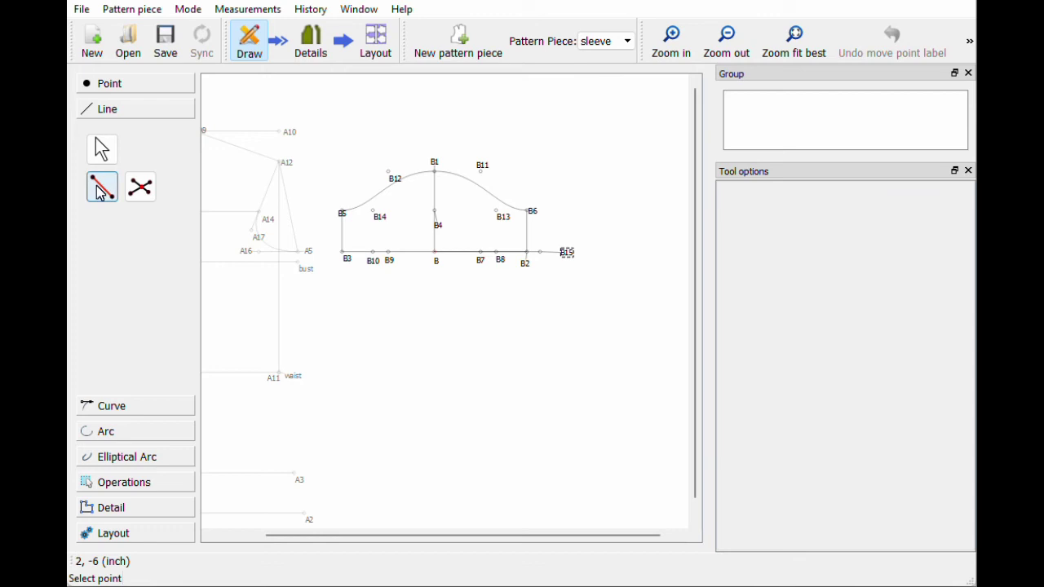
{"action": "left_click", "coordinate": [141, 187]}
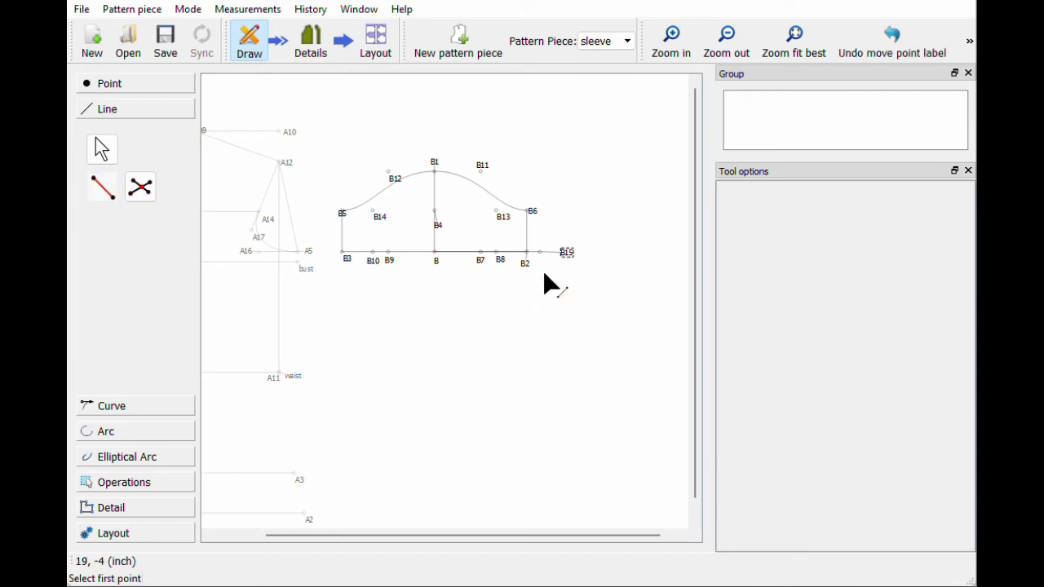
{"action": "left_click", "coordinate": [527, 257]}
{"action": "left_click", "coordinate": [568, 254]}
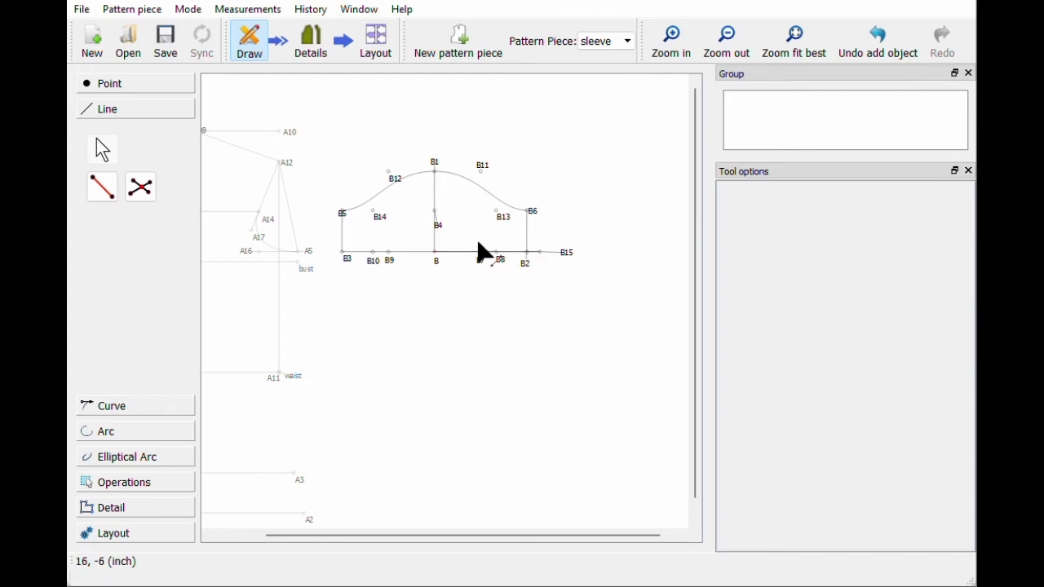
{"action": "left_click", "coordinate": [541, 253]}
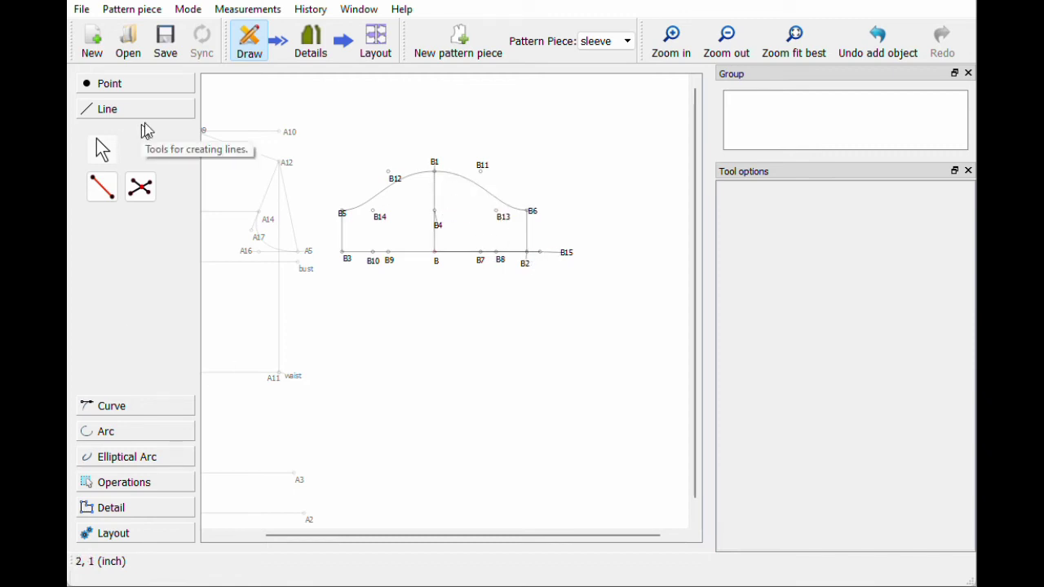
{"action": "left_click", "coordinate": [102, 83]}
- Add B16 directly above B15, level with B6
{"action": "left_click", "coordinate": [140, 265]}
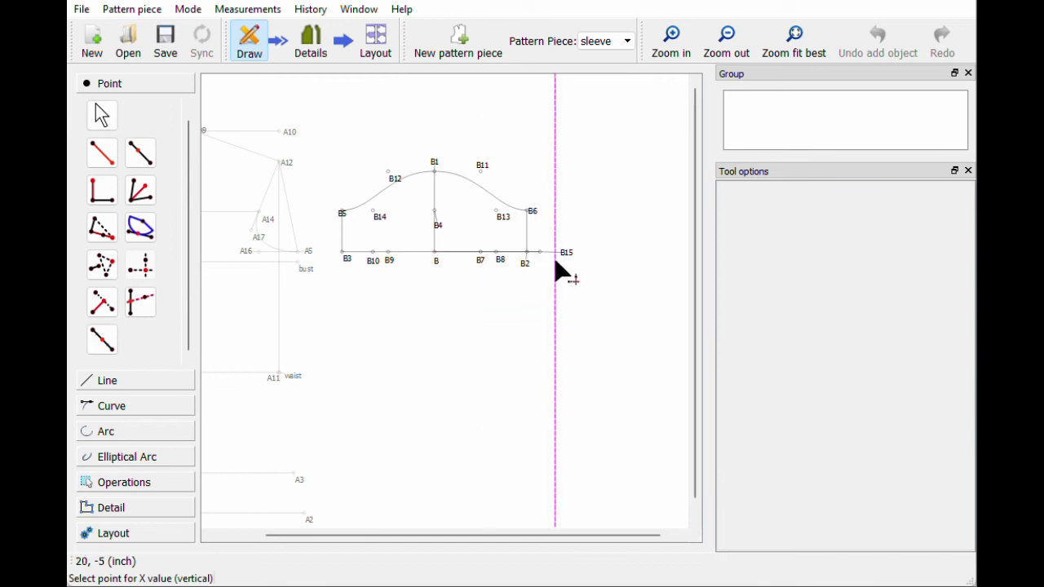
{"action": "left_click", "coordinate": [541, 253]}
{"action": "left_click", "coordinate": [529, 211]}
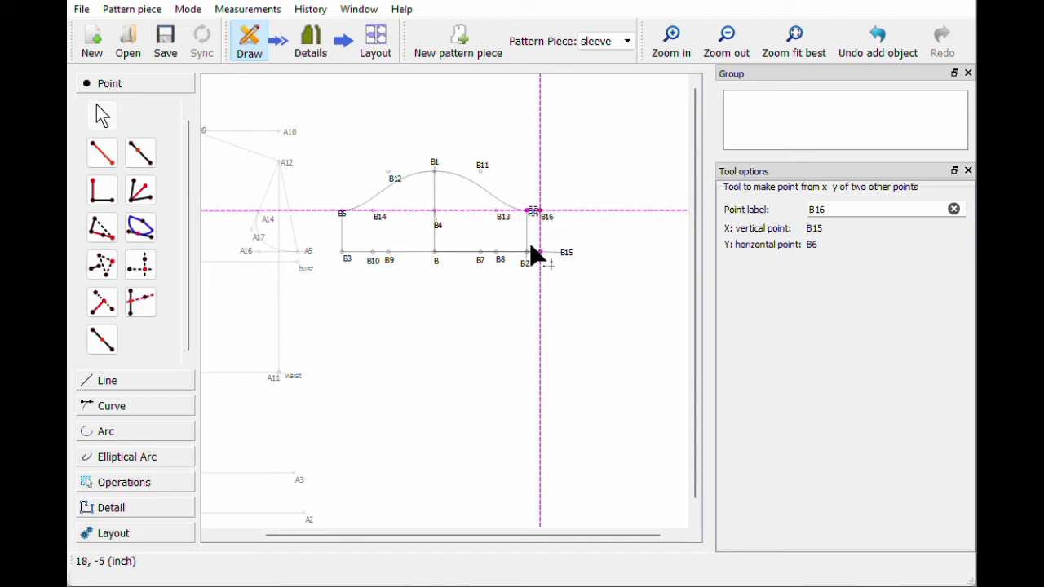
{"action": "key", "text": "Return"}
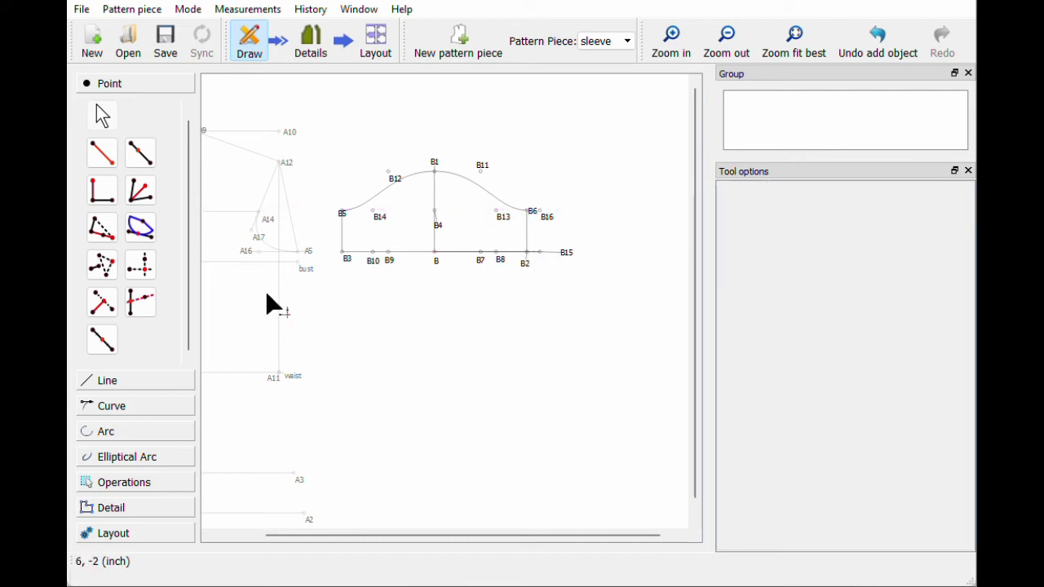
- Add B17 along line B4–B1 at the Line_B2_B15 length (0.653381 inch), label placed on the line
{"action": "left_click", "coordinate": [140, 160]}
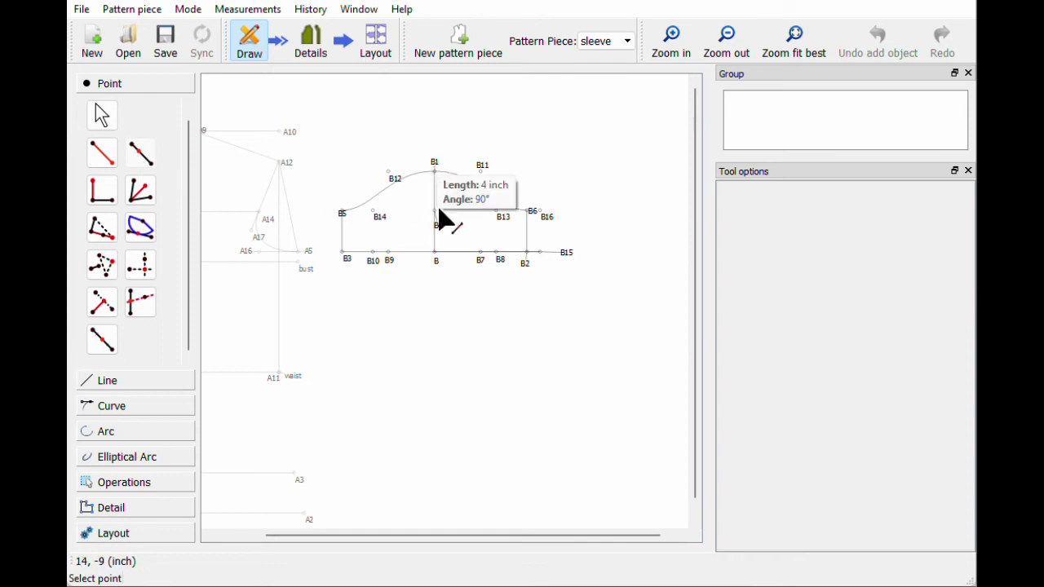
{"action": "left_click", "coordinate": [434, 211]}
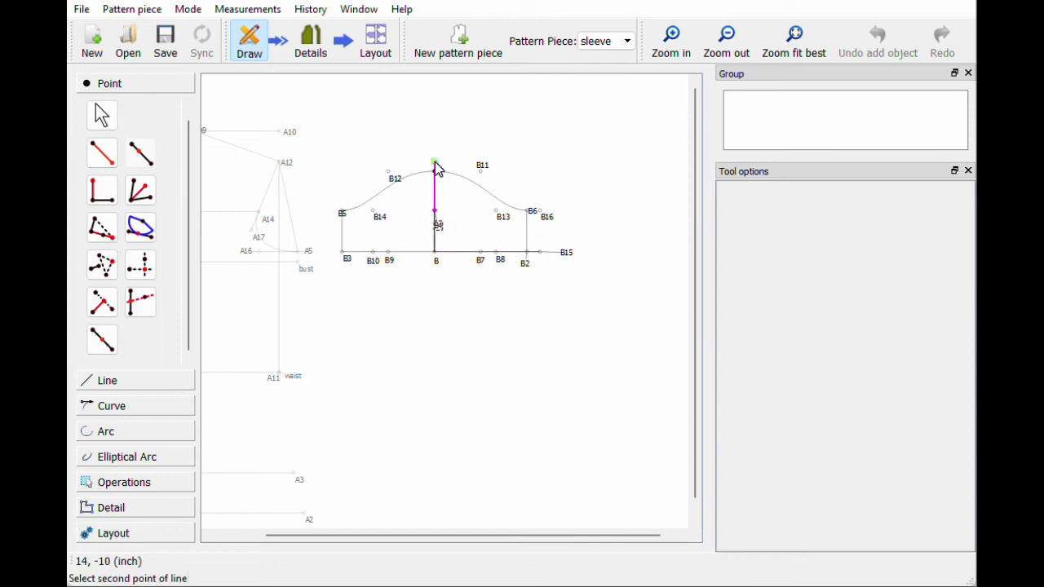
{"action": "left_click", "coordinate": [434, 163]}
{"action": "left_click_drag", "start_coordinate": [513, 162], "coordinate": [771, 152]}
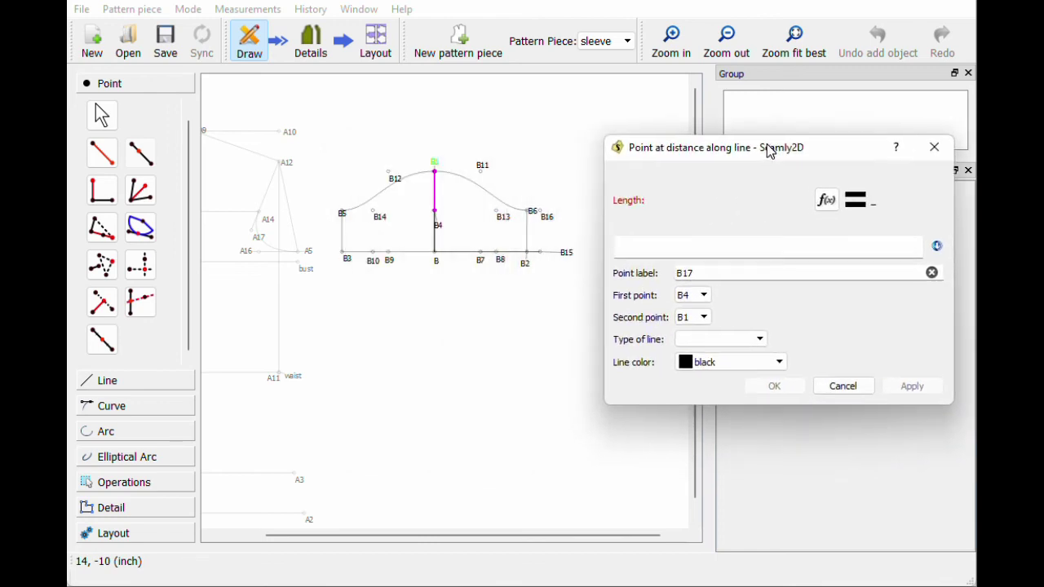
{"action": "left_click", "coordinate": [827, 200]}
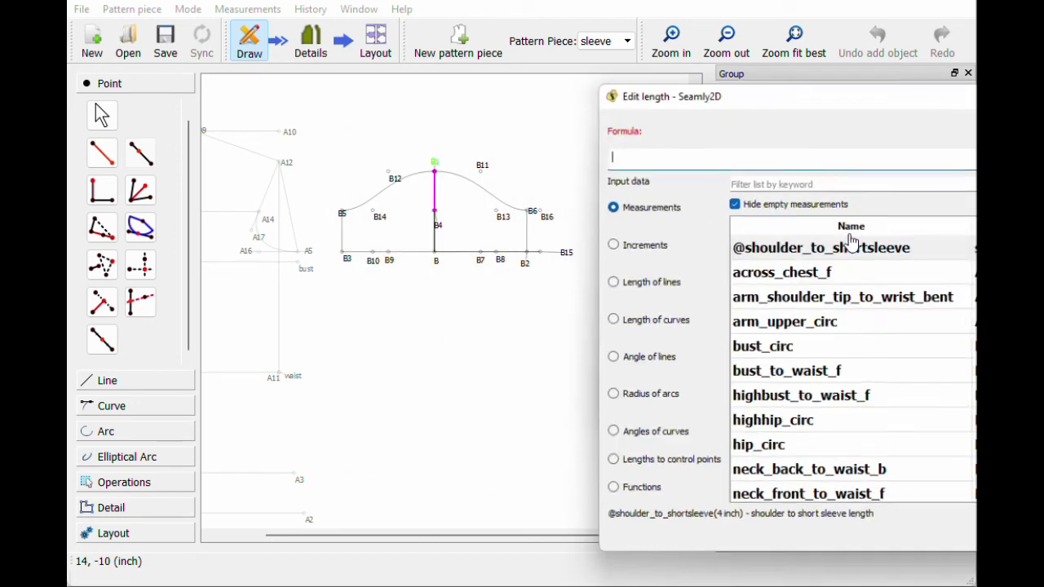
{"action": "left_click", "coordinate": [605, 282]}
{"action": "left_click", "coordinate": [759, 180]}
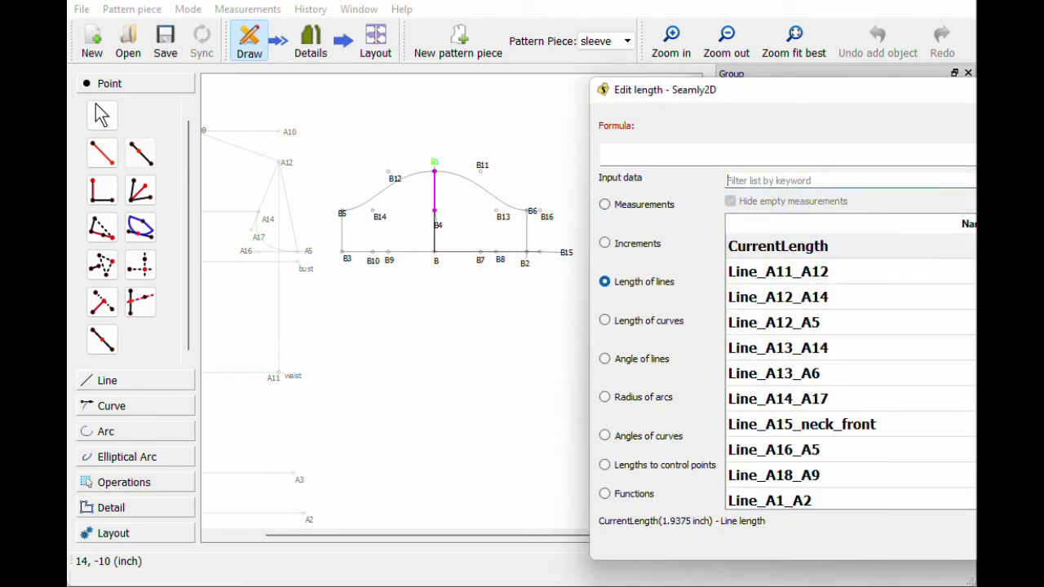
{"action": "type", "text": "b2"}
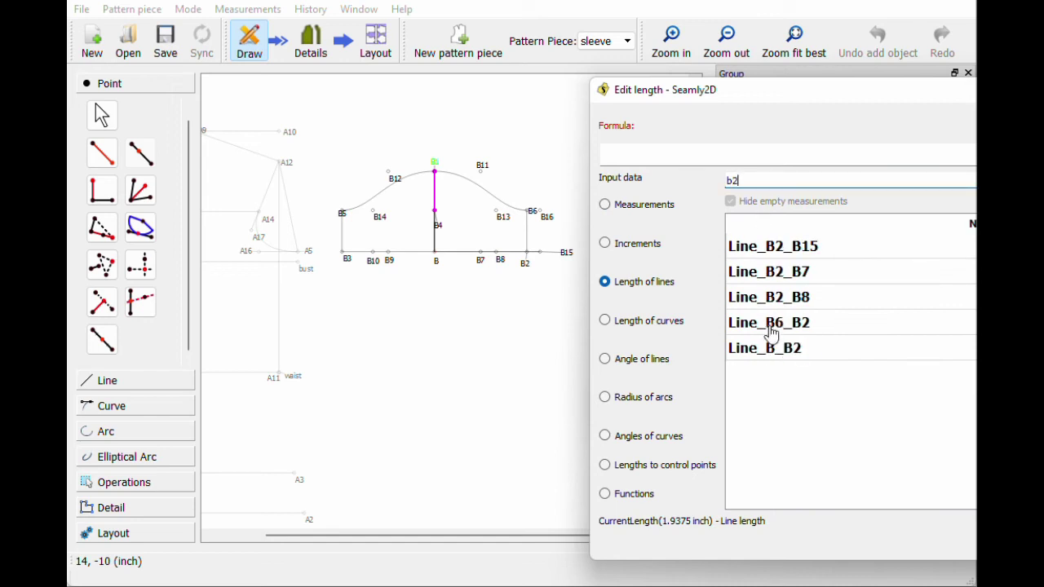
{"action": "double_click", "coordinate": [771, 246]}
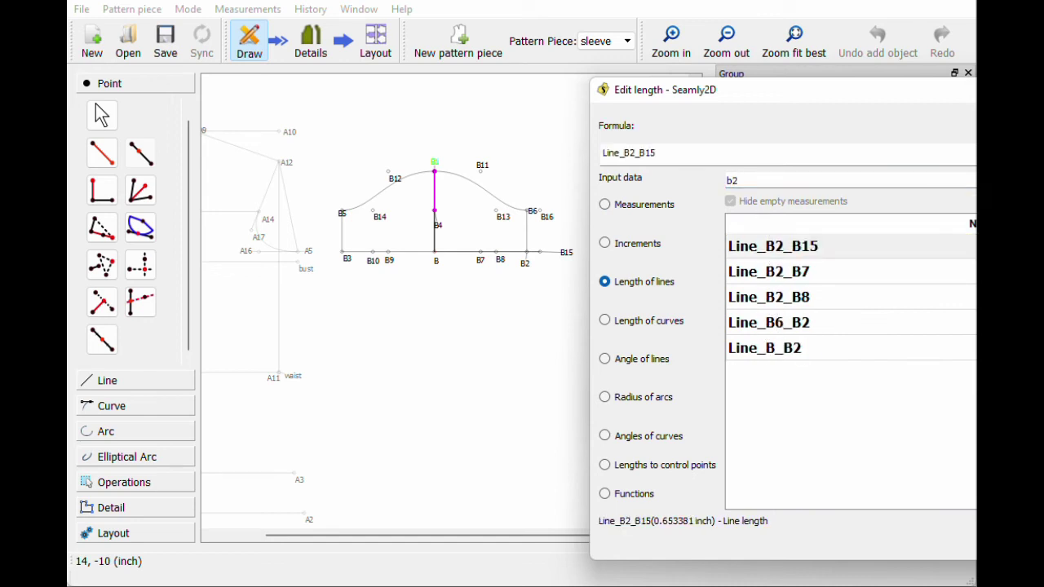
{"action": "key", "text": "Return"}
{"action": "left_click", "coordinate": [775, 386]}
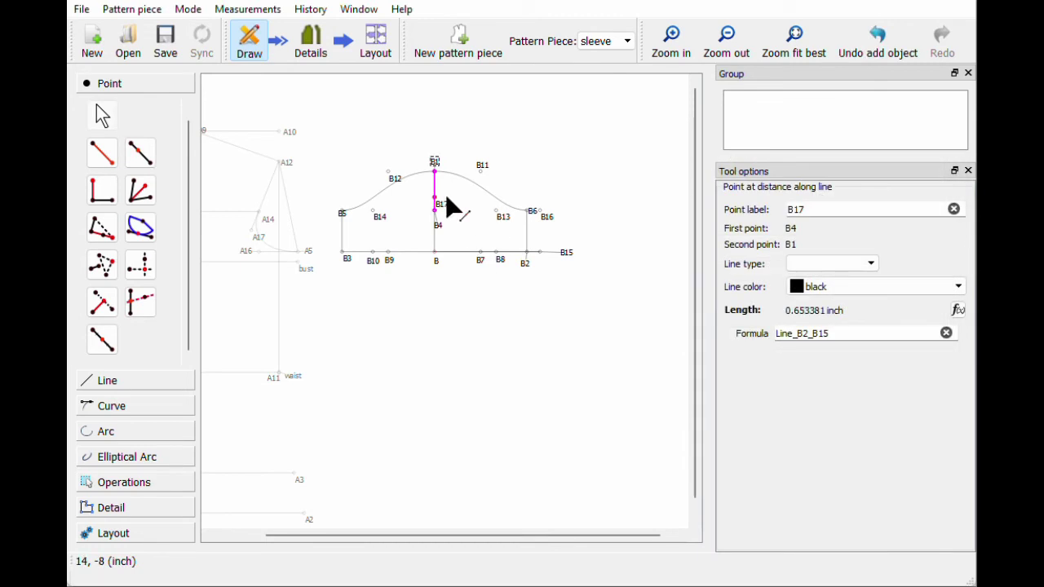
{"action": "left_click_drag", "start_coordinate": [455, 205], "coordinate": [445, 201]}
- Review how points B6, B16, B5, B17 and B15 are defined
{"action": "left_click", "coordinate": [534, 213]}
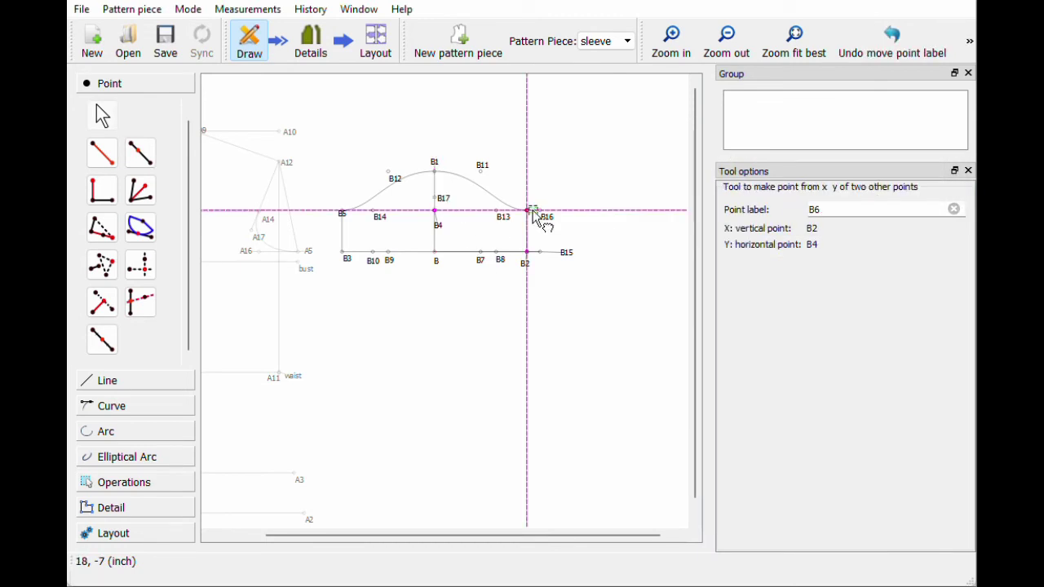
{"action": "left_click", "coordinate": [436, 208]}
{"action": "left_click", "coordinate": [540, 252]}
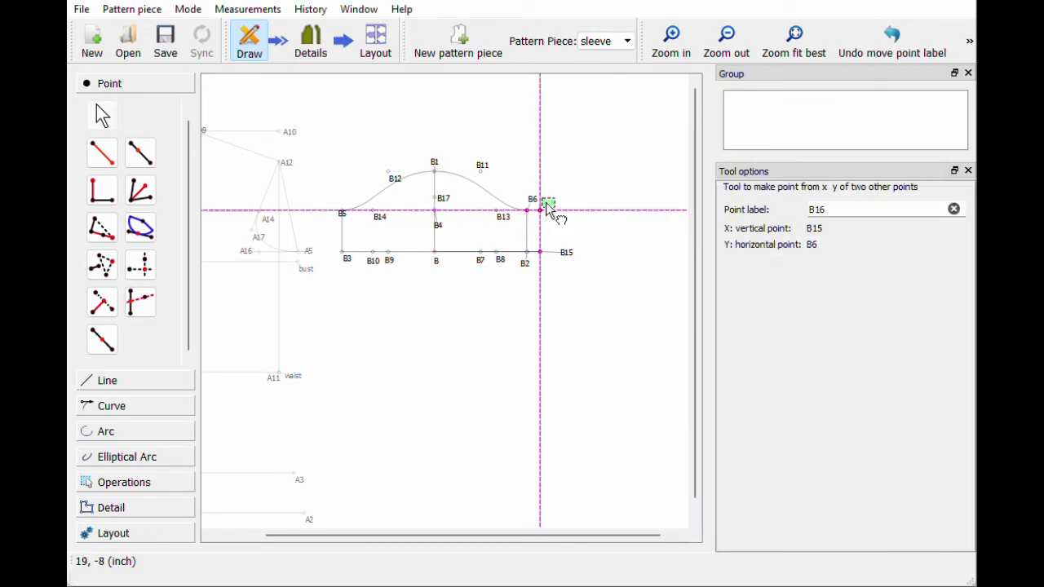
{"action": "left_click", "coordinate": [343, 213]}
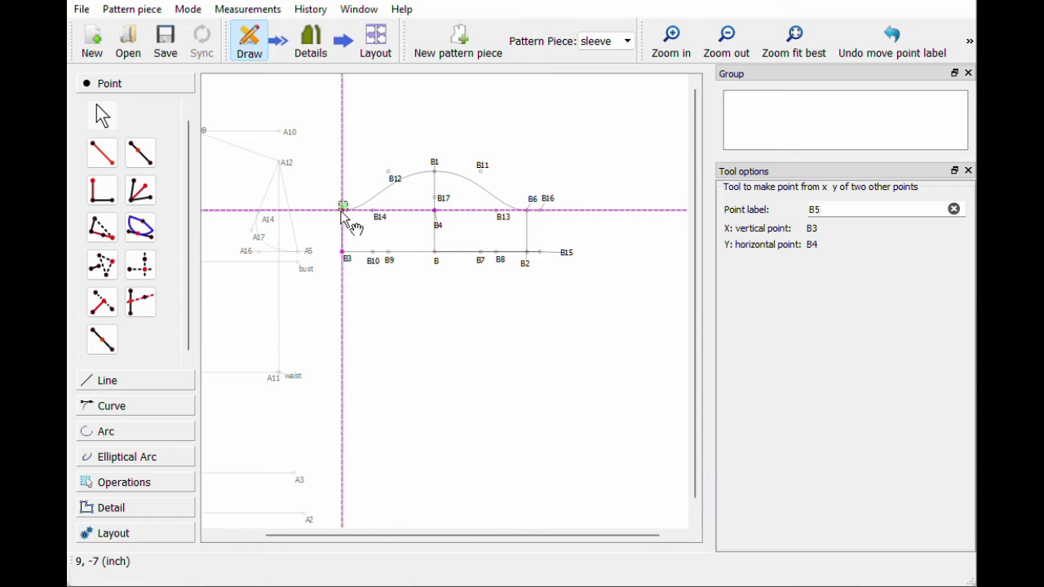
{"action": "left_click", "coordinate": [440, 203]}
{"action": "left_click", "coordinate": [569, 256]}
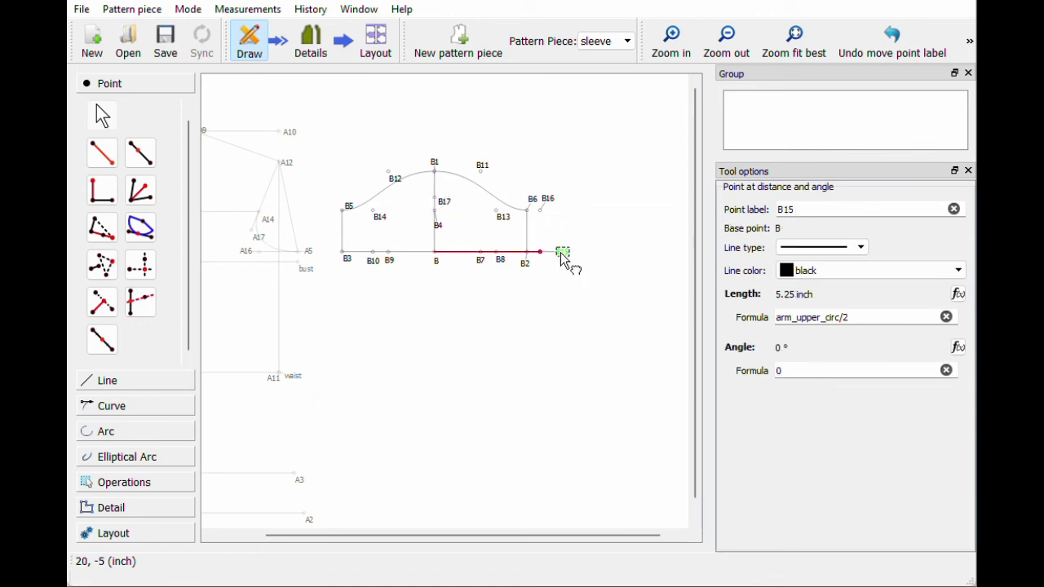
- Place B18 at 180° from B3 with length Line_B2_B15 (0.653381 inch)
{"action": "left_click", "coordinate": [110, 161]}
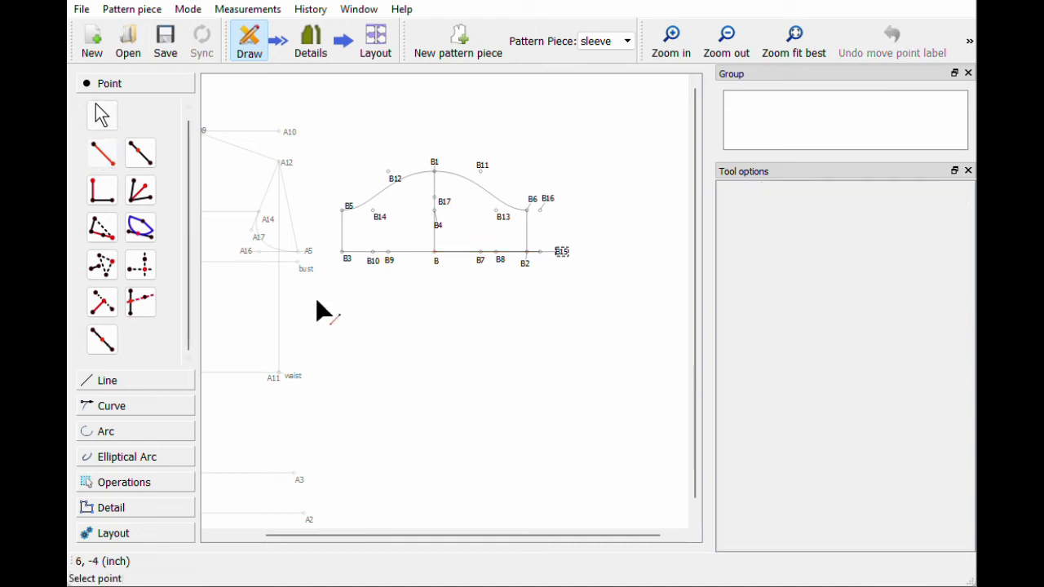
{"action": "left_click", "coordinate": [347, 261]}
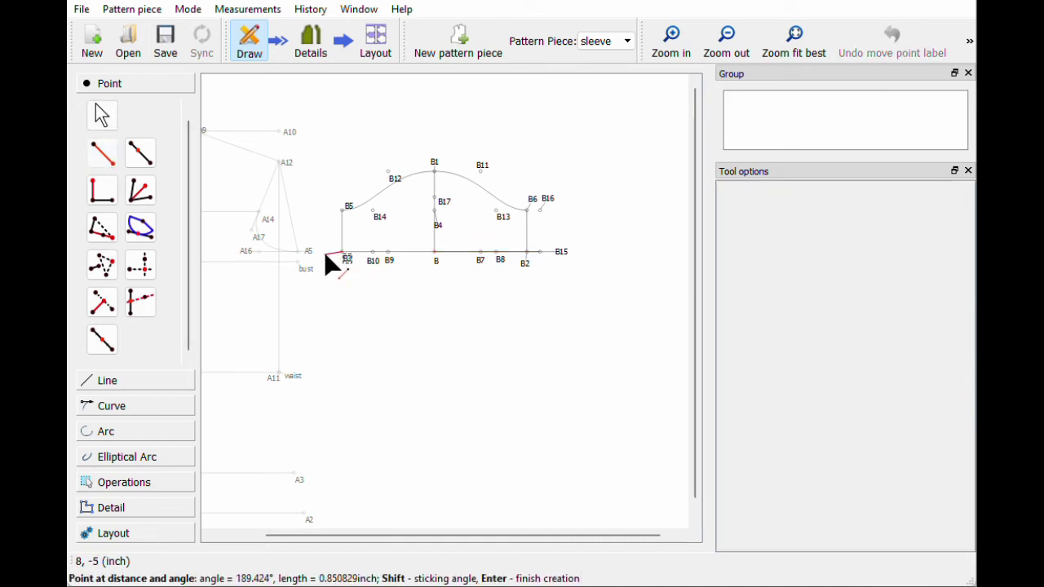
{"action": "left_click", "coordinate": [327, 260]}
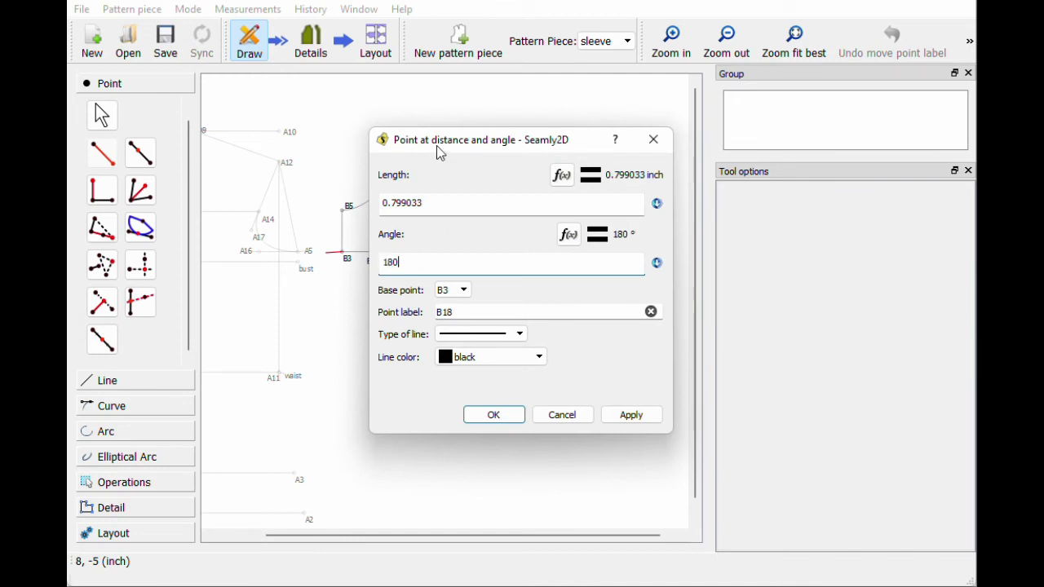
{"action": "left_click_drag", "start_coordinate": [438, 153], "coordinate": [554, 315]}
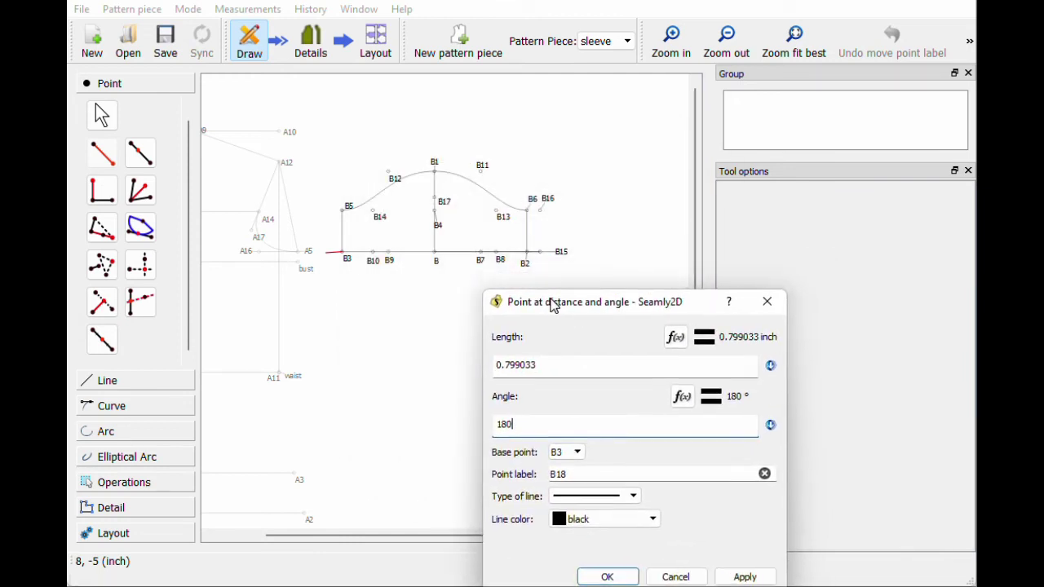
{"action": "left_click", "coordinate": [676, 339]}
{"action": "key", "text": "BackSpace"}
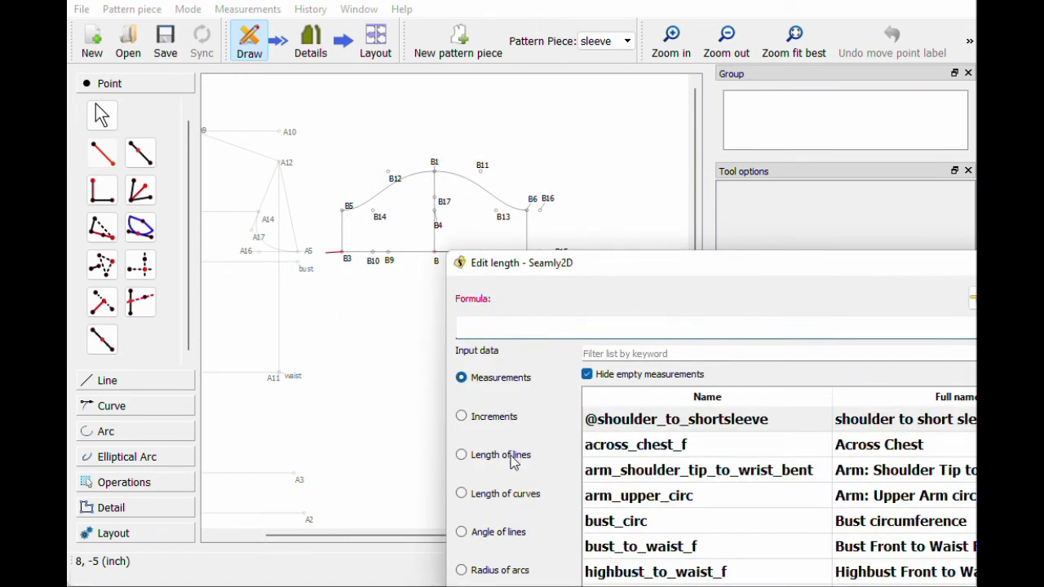
{"action": "left_click", "coordinate": [501, 454]}
{"action": "type", "text": "b"}
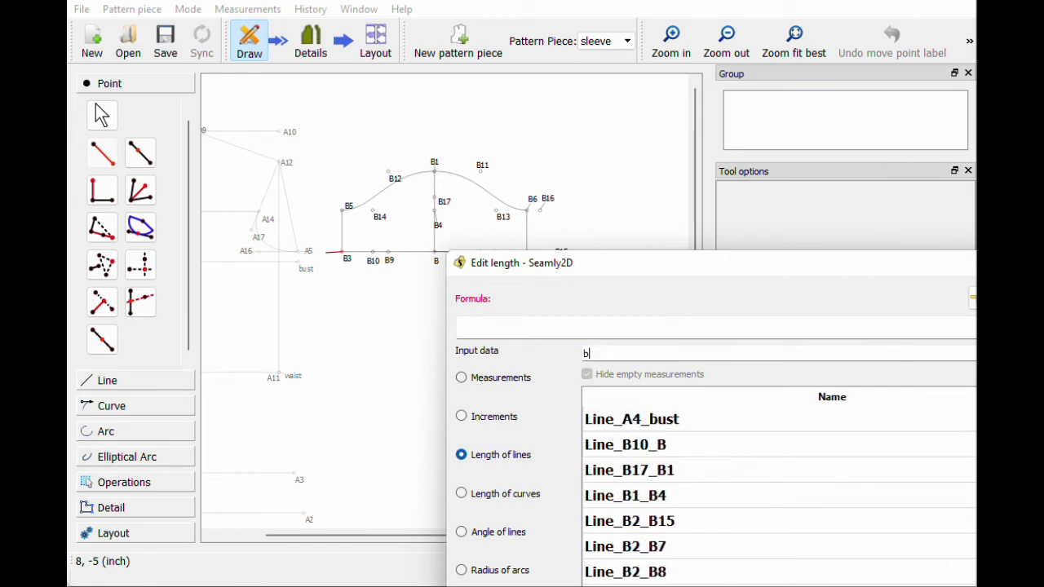
{"action": "type", "text": "15"}
{"action": "double_click", "coordinate": [637, 426]}
{"action": "left_click_drag", "start_coordinate": [618, 276], "coordinate": [577, 236]}
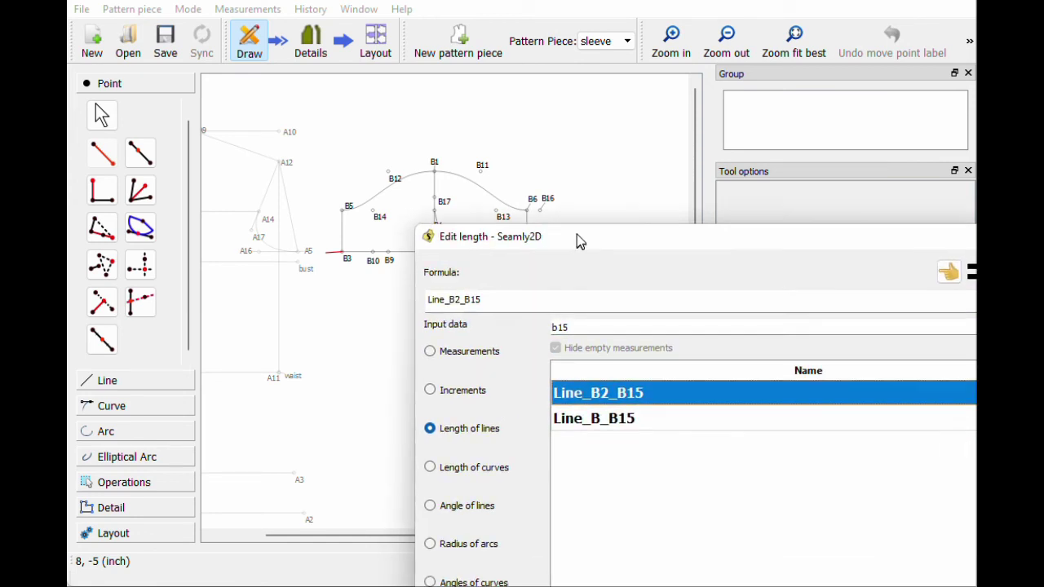
{"action": "key", "text": "Return"}
{"action": "left_click", "coordinate": [609, 578]}
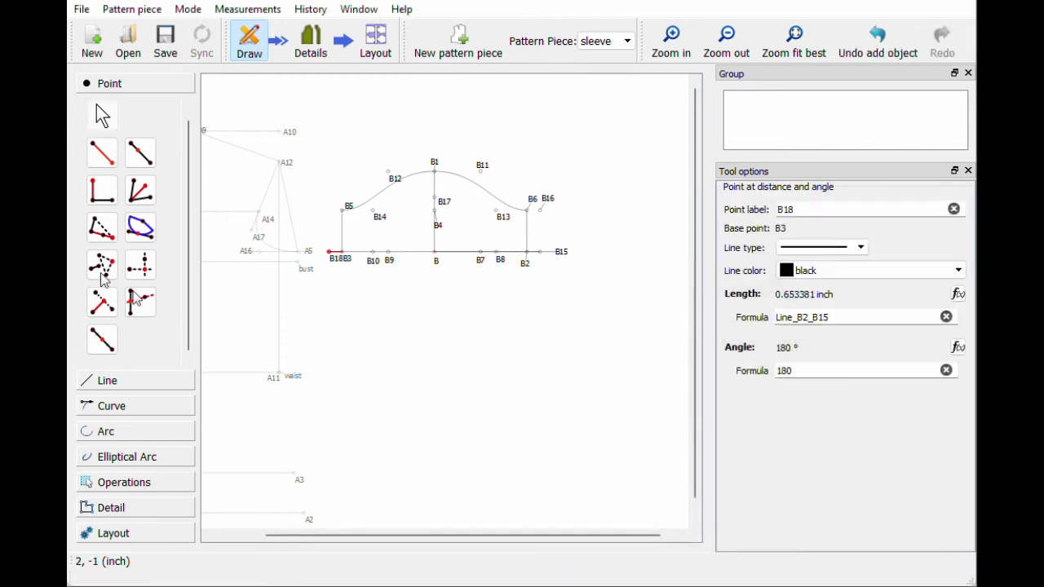
- Add B19 directly above B18, level with B5
{"action": "left_click", "coordinate": [140, 264]}
{"action": "left_click", "coordinate": [338, 259]}
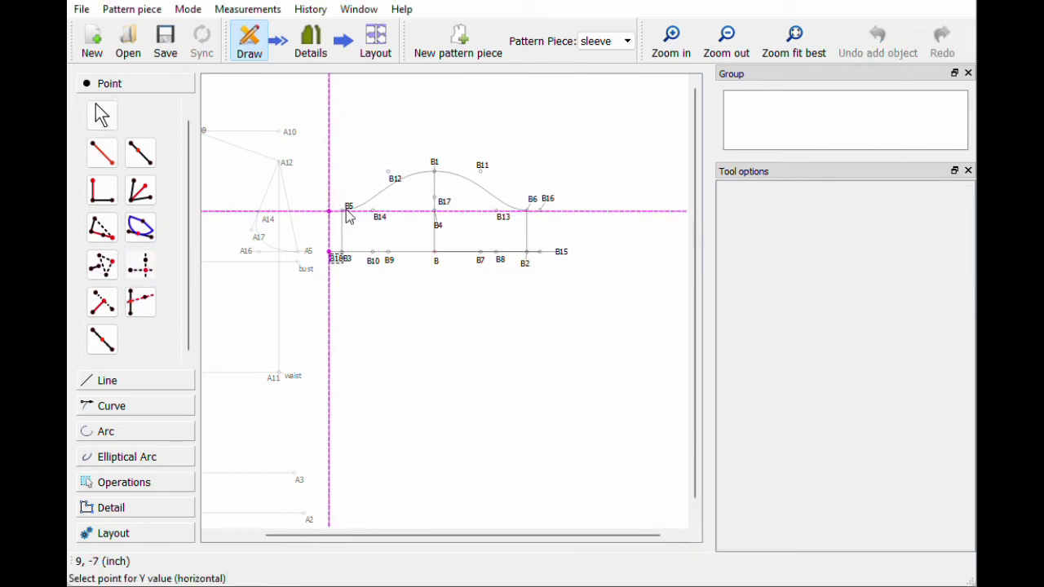
{"action": "left_click", "coordinate": [343, 210]}
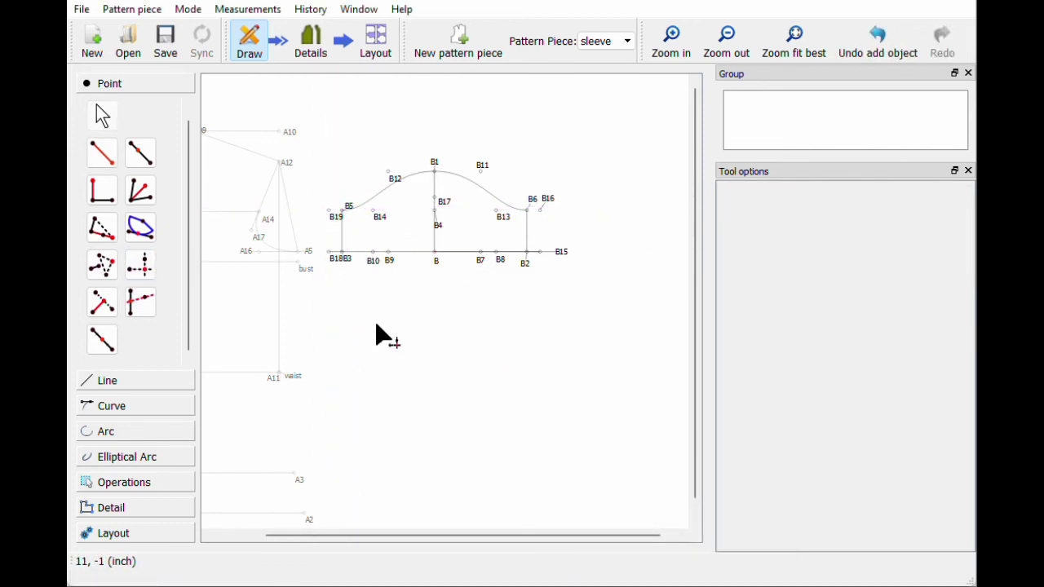
- Draw straight lines joining B19 to B5 and B6 to B16
{"action": "left_click", "coordinate": [123, 390]}
{"action": "left_click", "coordinate": [104, 189]}
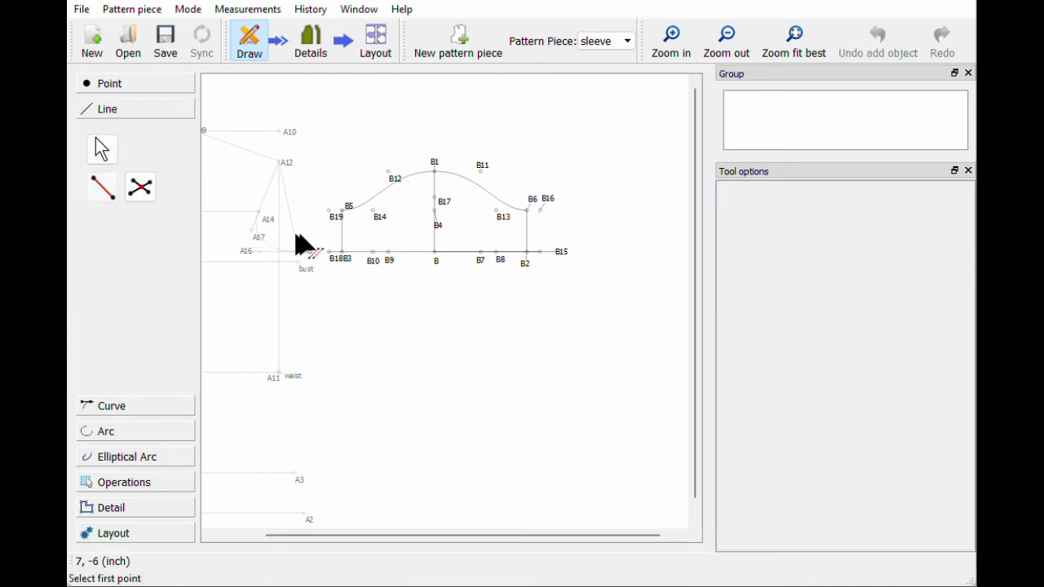
{"action": "left_click", "coordinate": [331, 214]}
{"action": "left_click", "coordinate": [342, 211]}
{"action": "left_click", "coordinate": [104, 190]}
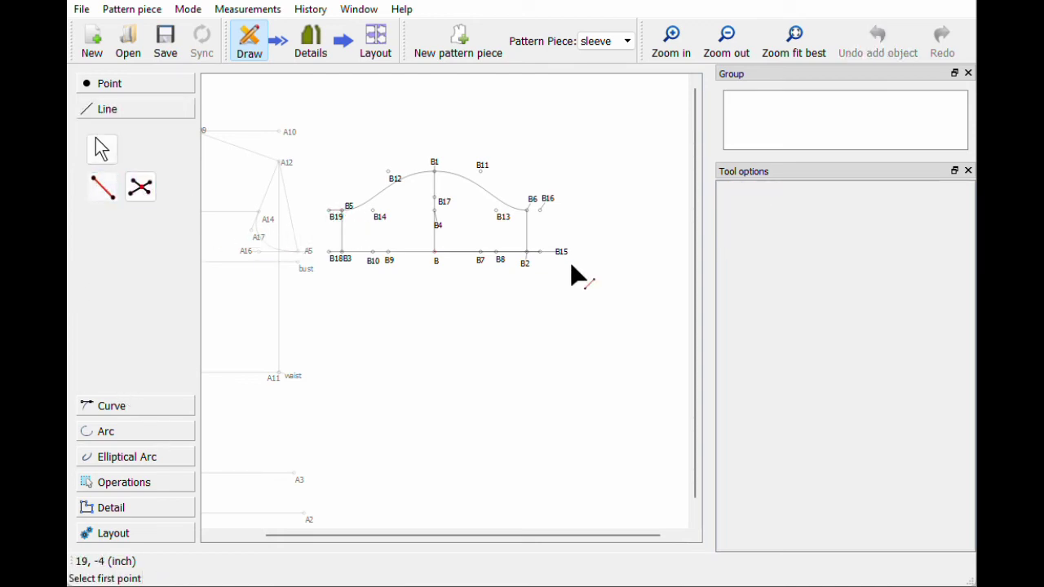
{"action": "left_click", "coordinate": [528, 210]}
{"action": "left_click", "coordinate": [541, 211]}
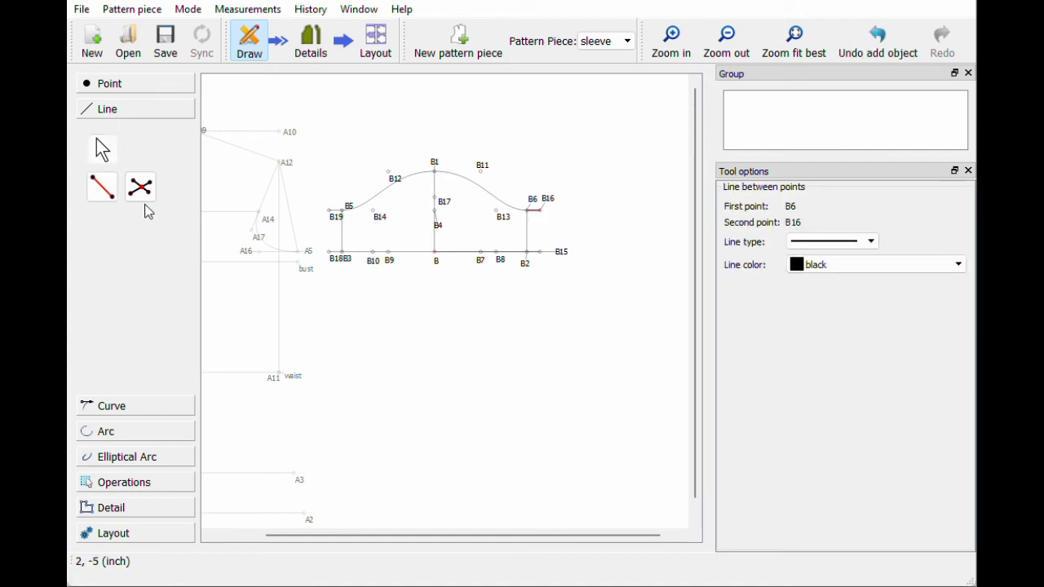
- Draw lines from B19 down to B18 and from B16 down to B15
{"action": "left_click", "coordinate": [98, 189]}
{"action": "left_click", "coordinate": [330, 214]}
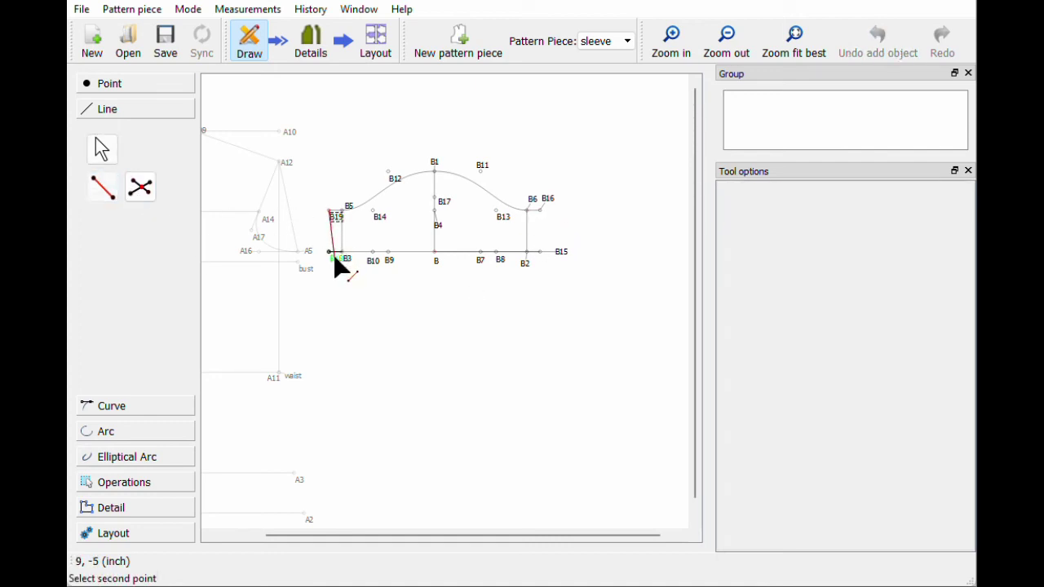
{"action": "left_click", "coordinate": [334, 259]}
{"action": "left_click", "coordinate": [102, 189]}
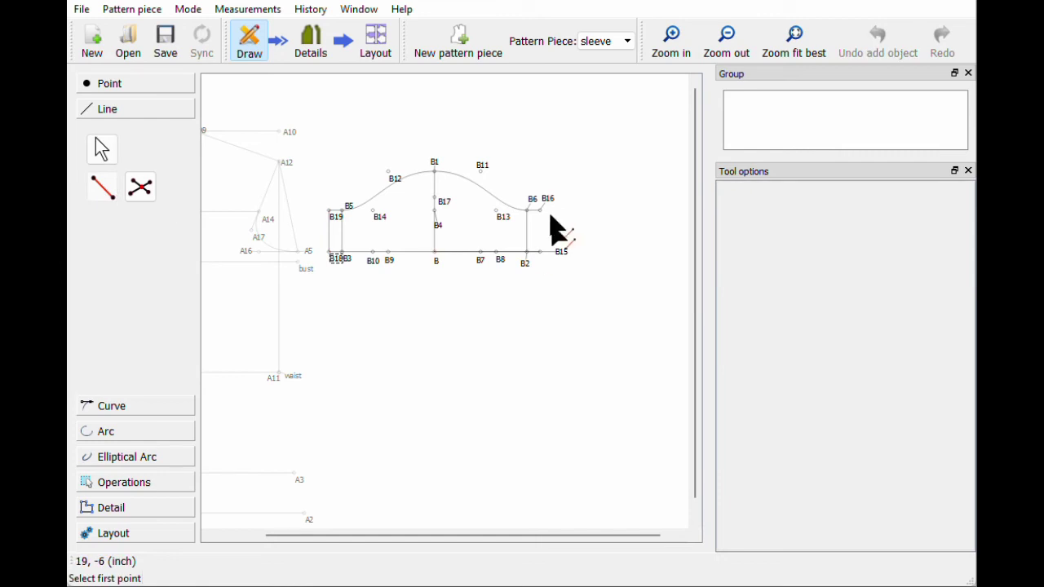
{"action": "left_click", "coordinate": [541, 211]}
{"action": "left_click", "coordinate": [540, 252]}
{"action": "left_click", "coordinate": [536, 306]}
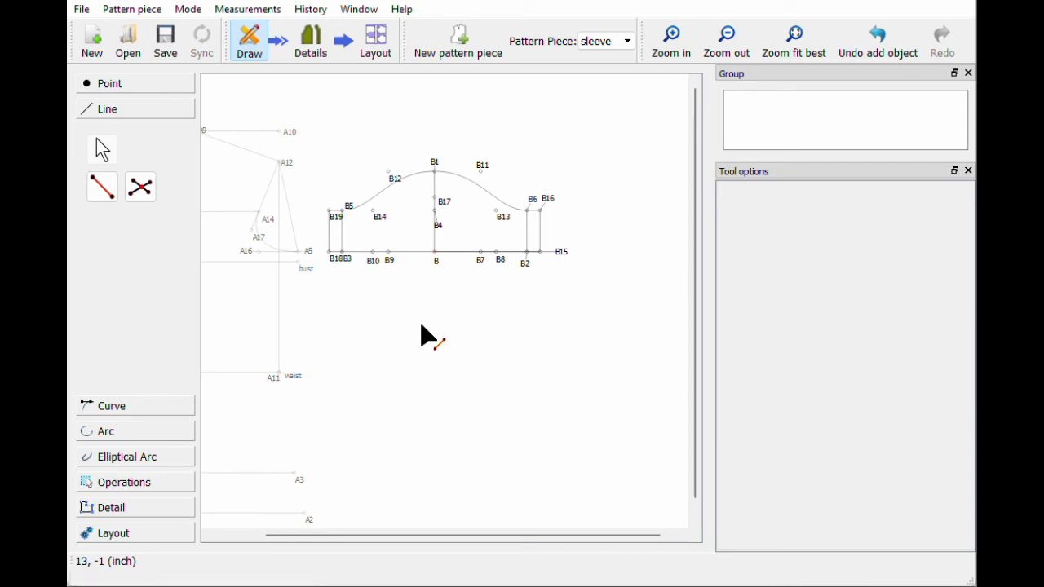
- Create a new pattern piece named 'neckline'
{"action": "left_click", "coordinate": [465, 49]}
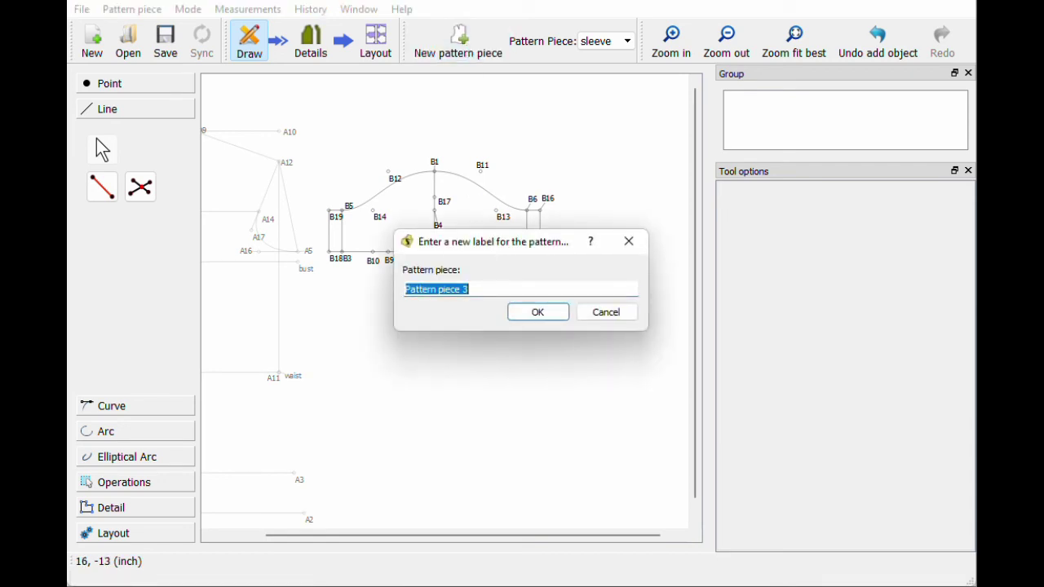
{"action": "type", "text": "neckline"}
{"action": "key", "text": "Return"}
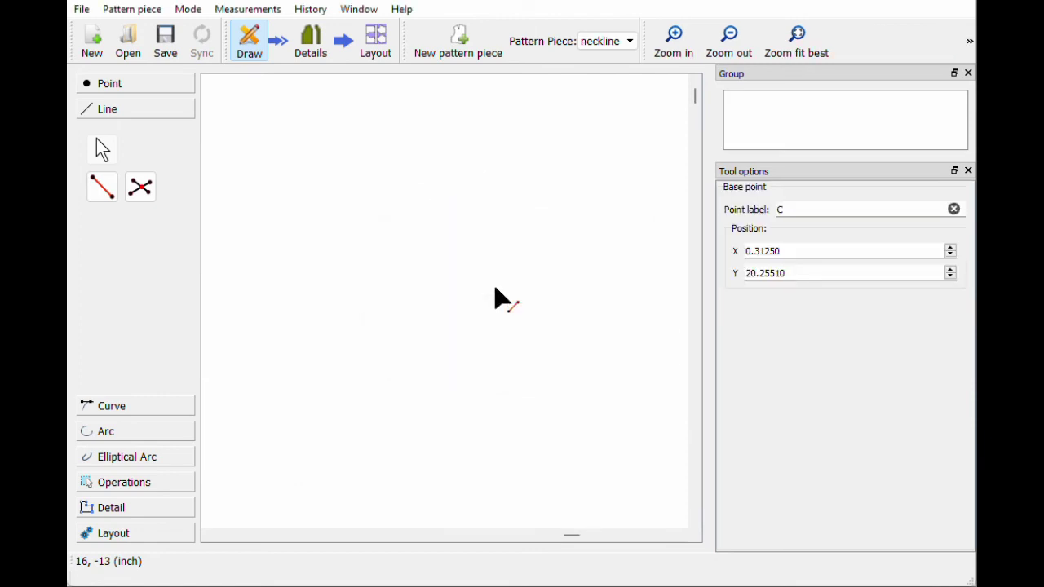
- Fit all drafts in view and drag base point C below the sleeve draft
{"action": "left_click", "coordinate": [813, 50]}
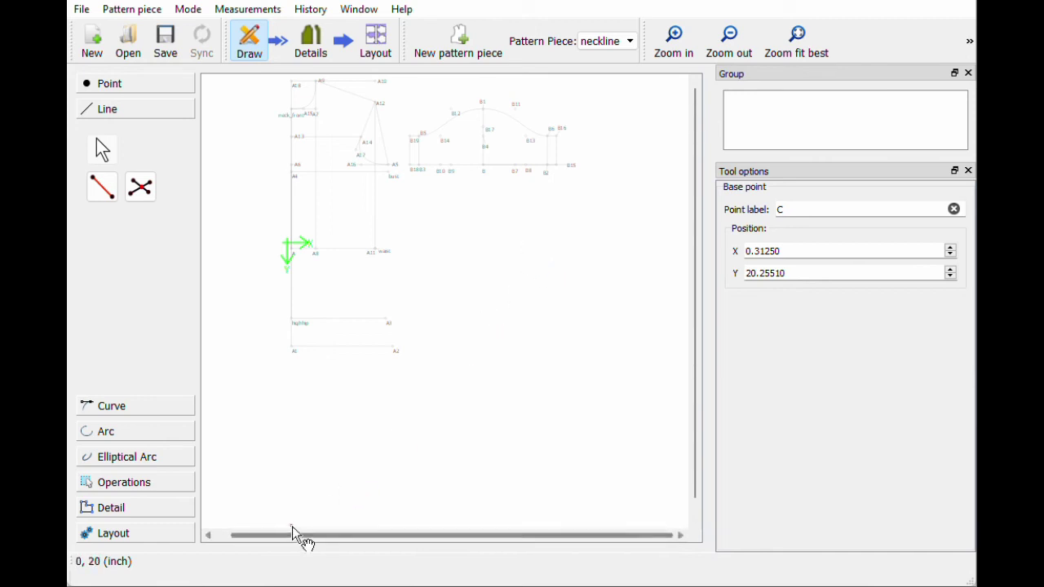
{"action": "left_click_drag", "start_coordinate": [291, 525], "coordinate": [573, 152]}
{"action": "scroll", "coordinate": [620, 329], "scroll_direction": "up", "scroll_amount": 3}
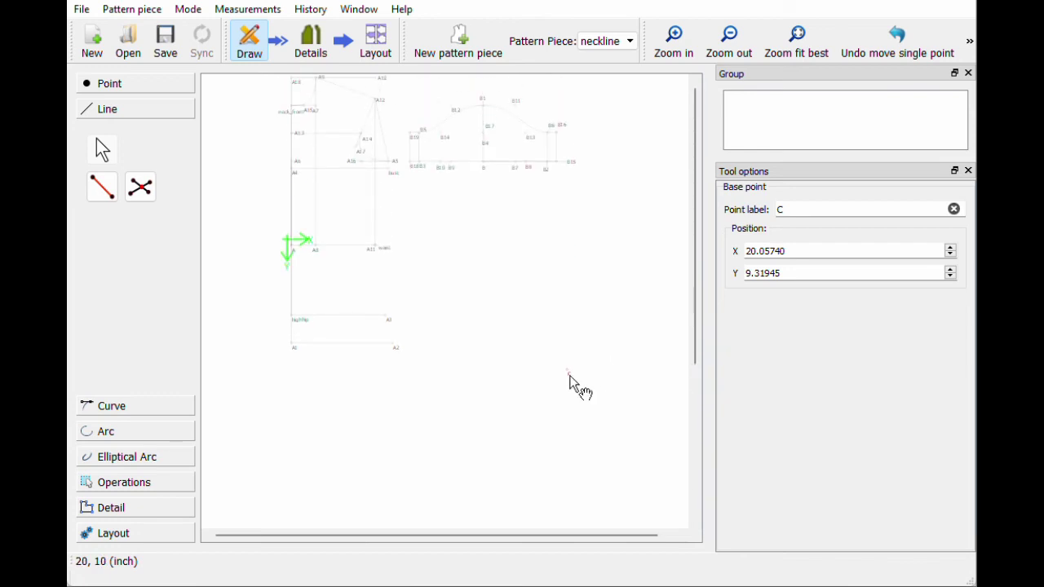
{"action": "left_click_drag", "start_coordinate": [569, 371], "coordinate": [493, 255]}
- Edit base point C's X and Y coordinates, entering 5 and 2
{"action": "left_click", "coordinate": [951, 248]}
{"action": "left_click", "coordinate": [951, 248]}
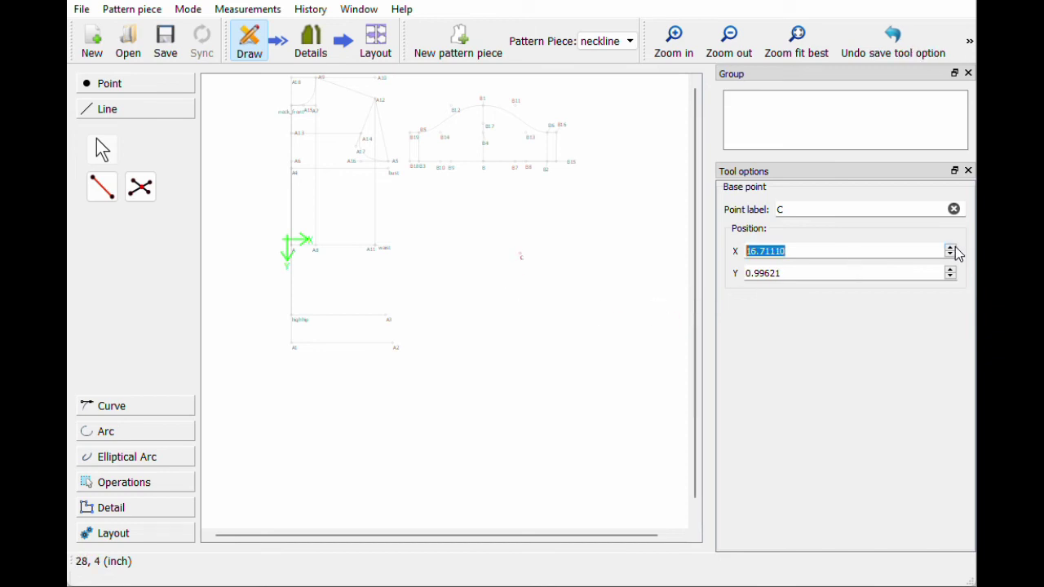
{"action": "left_click", "coordinate": [951, 249]}
{"action": "left_click", "coordinate": [951, 270]}
{"action": "left_click", "coordinate": [952, 270]}
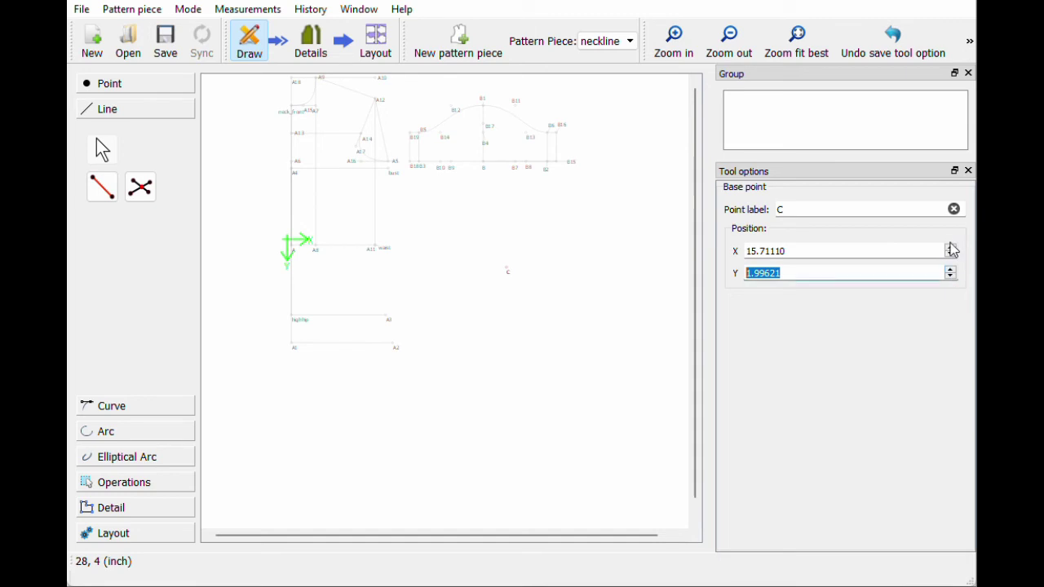
{"action": "left_click", "coordinate": [951, 248]}
{"action": "left_click", "coordinate": [951, 255]}
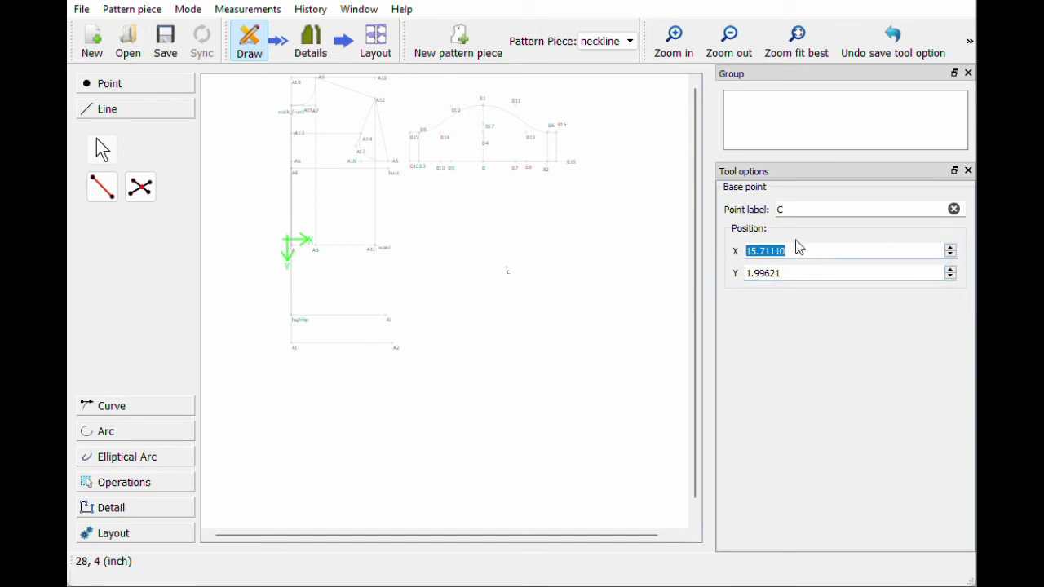
{"action": "type", "text": "5"}
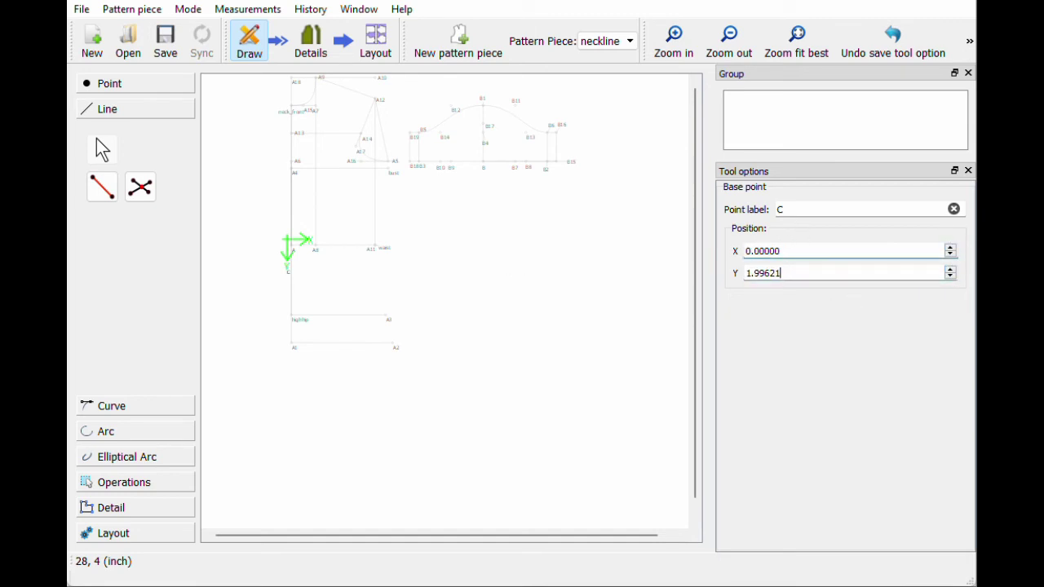
{"action": "key", "text": "Tab"}
{"action": "type", "text": "2"}
{"action": "left_click", "coordinate": [531, 296]}
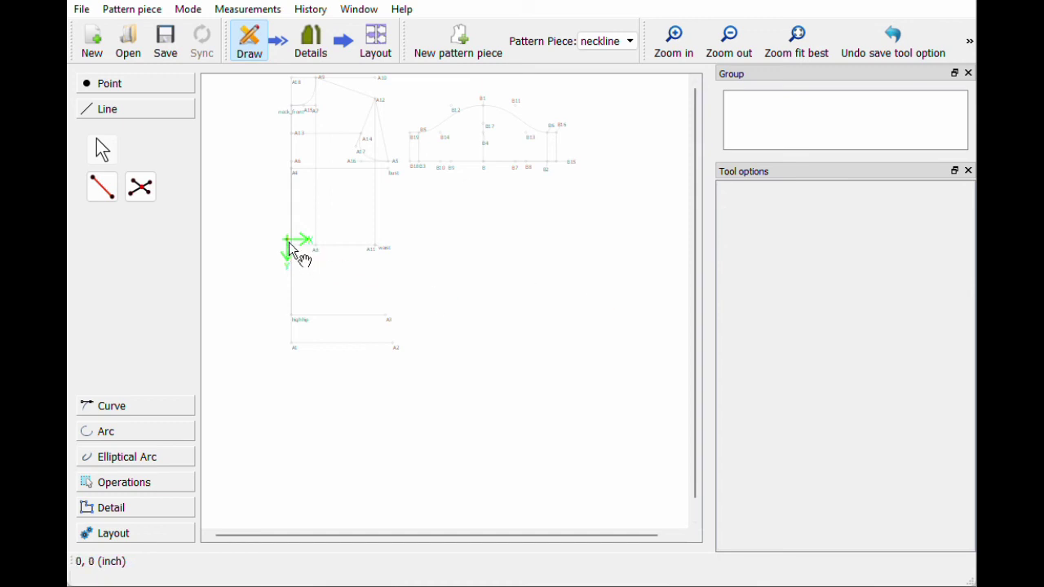
- Drag base point C to just above A18 at the bodice's top-left corner
{"action": "left_click_drag", "start_coordinate": [294, 249], "coordinate": [432, 83]}
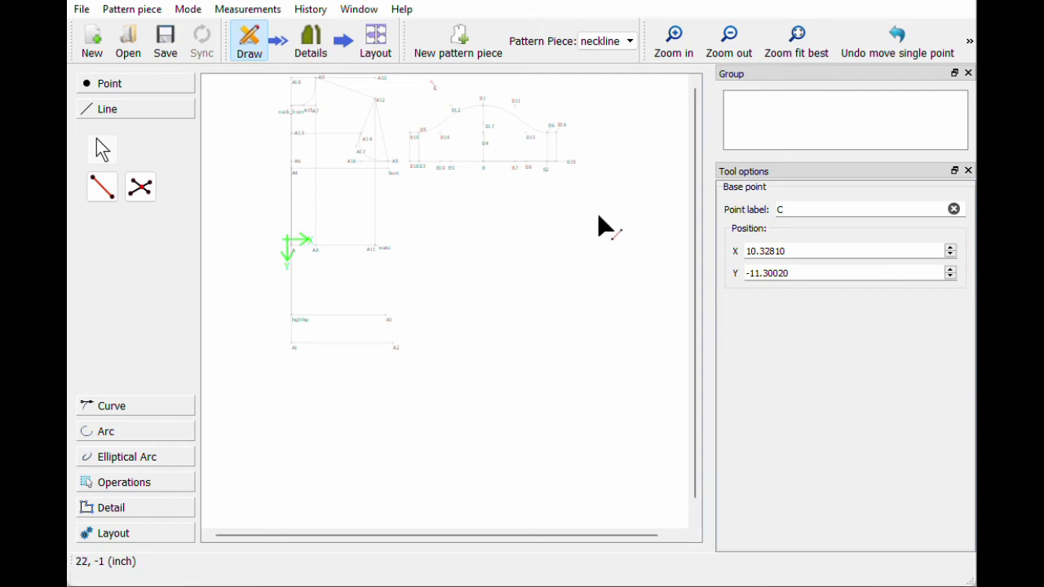
{"action": "scroll", "coordinate": [594, 238], "scroll_direction": "up", "scroll_amount": 4}
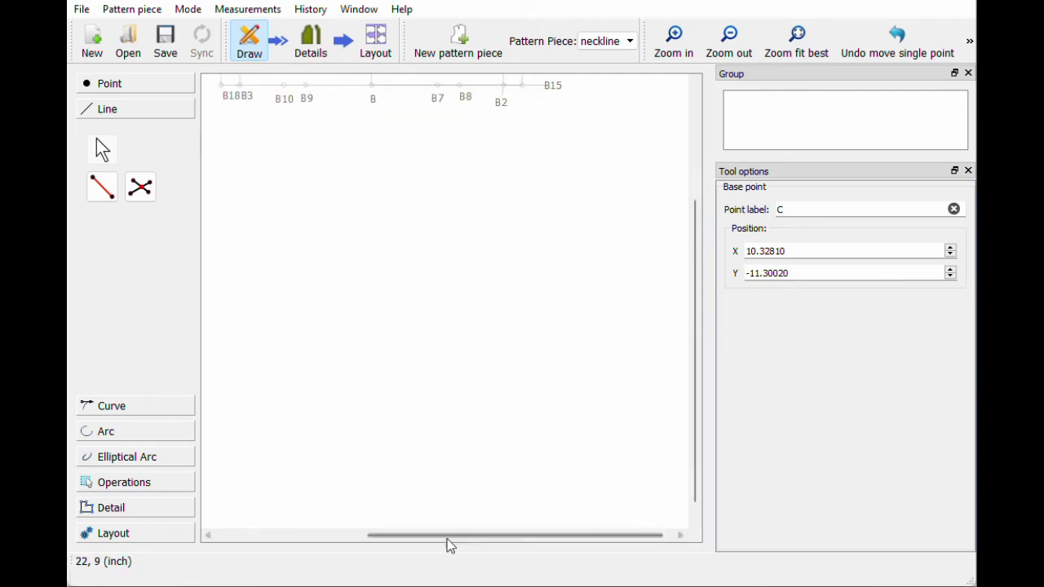
{"action": "left_click_drag", "start_coordinate": [450, 536], "coordinate": [295, 526]}
{"action": "left_click", "coordinate": [590, 203]}
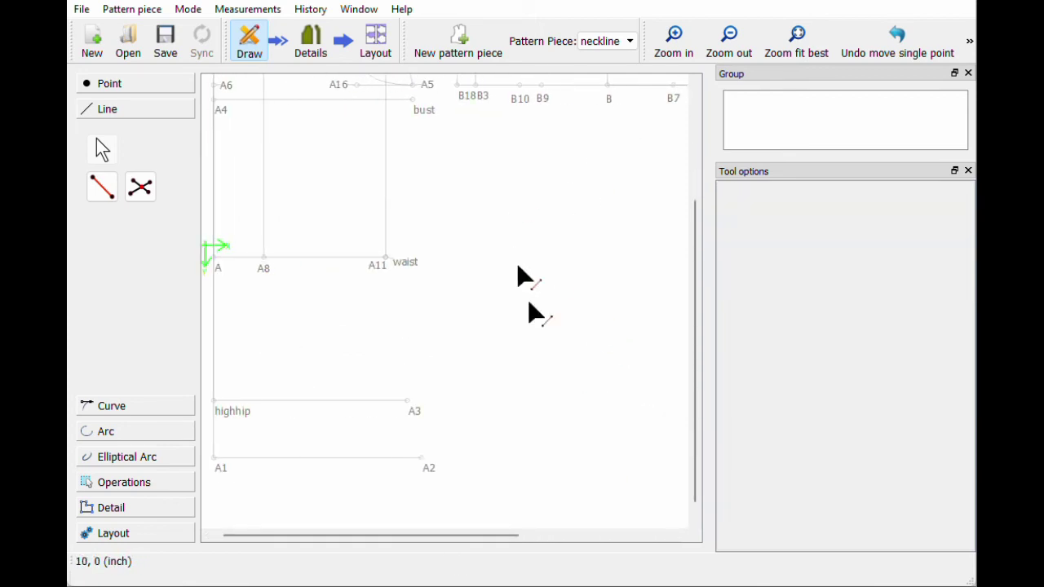
{"action": "scroll", "coordinate": [527, 351], "scroll_direction": "up", "scroll_amount": 1}
{"action": "scroll", "coordinate": [527, 351], "scroll_direction": "up", "scroll_amount": 3}
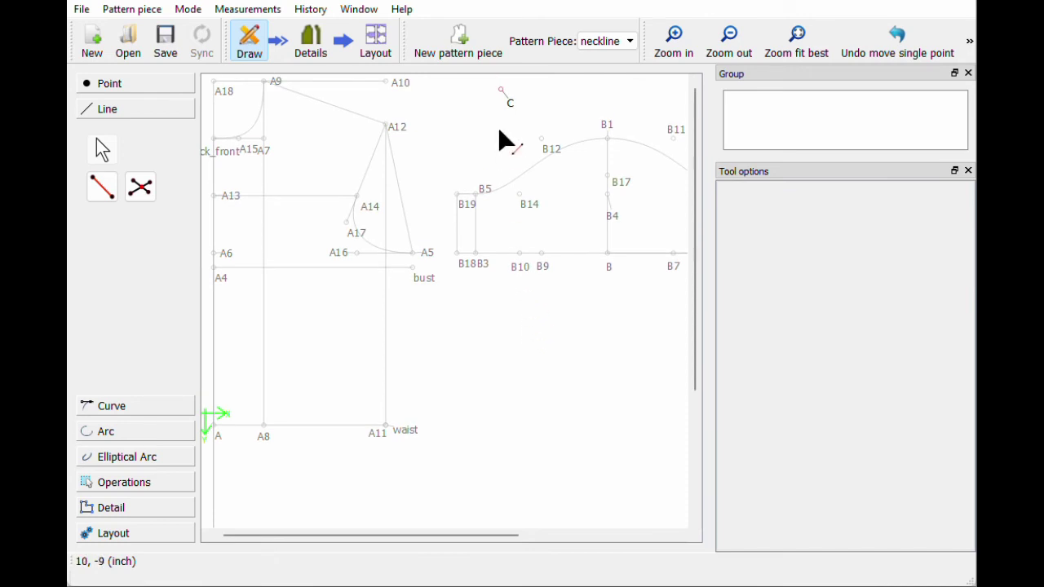
{"action": "left_click_drag", "start_coordinate": [502, 91], "coordinate": [262, 111]}
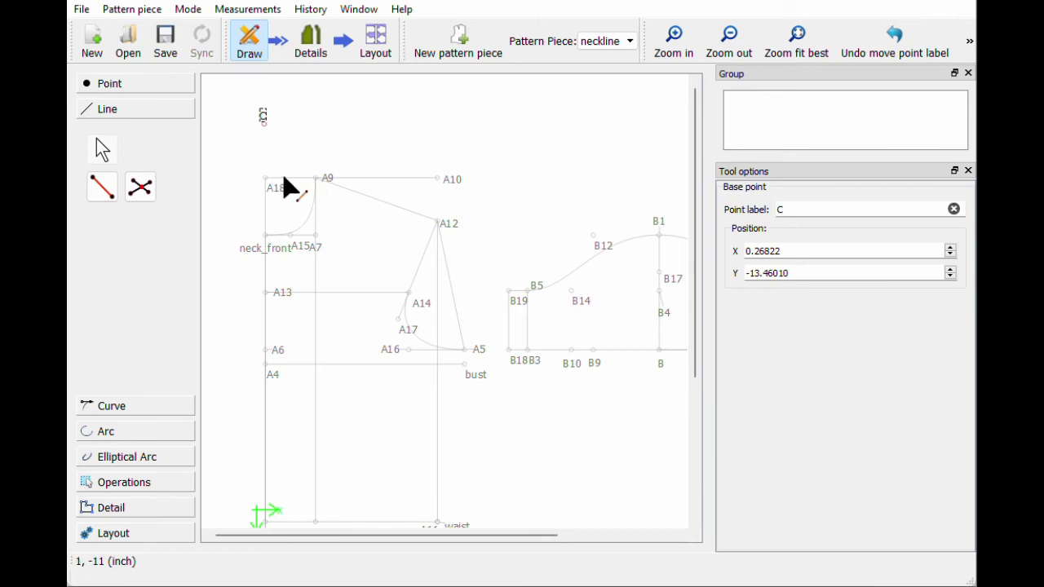
- Place a distance-and-angle point to the right of C with angle 0
{"action": "left_click", "coordinate": [105, 83]}
{"action": "left_click", "coordinate": [103, 152]}
{"action": "left_click", "coordinate": [263, 117]}
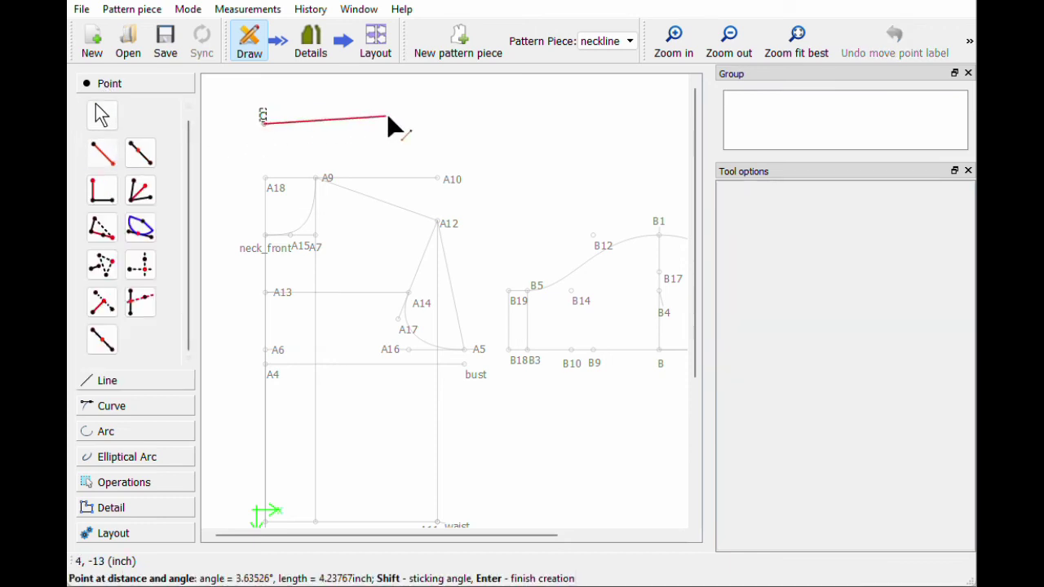
{"action": "left_click", "coordinate": [444, 122]}
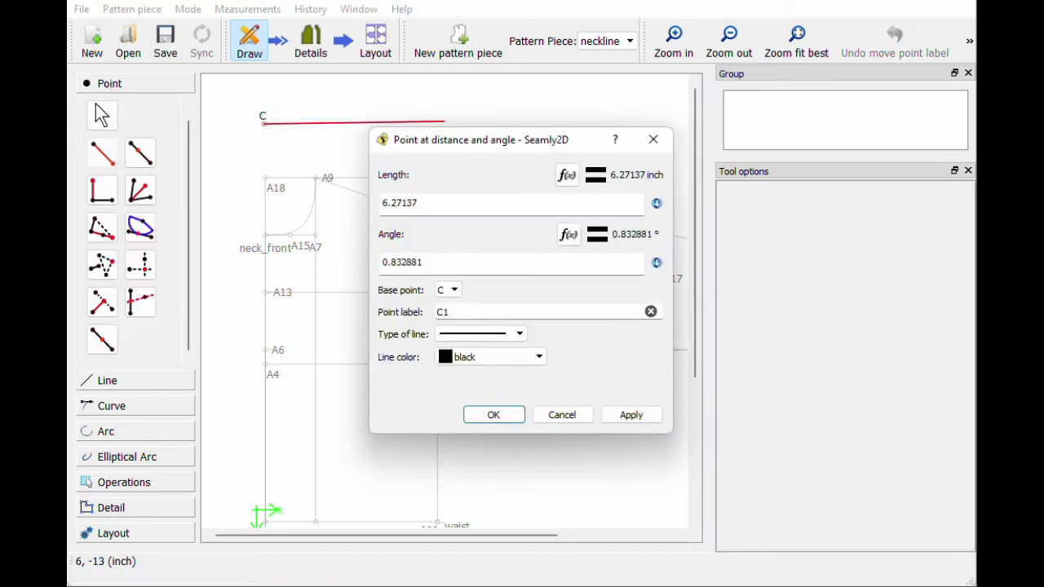
{"action": "left_click_drag", "start_coordinate": [429, 262], "coordinate": [354, 287]}
{"action": "type", "text": "0"}
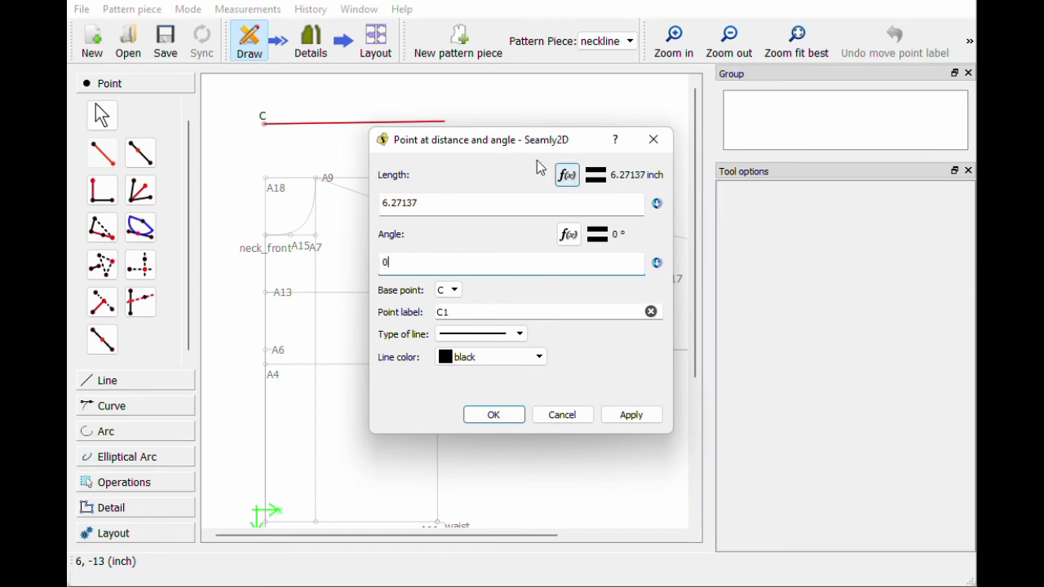
{"action": "left_click_drag", "start_coordinate": [493, 143], "coordinate": [552, 139]}
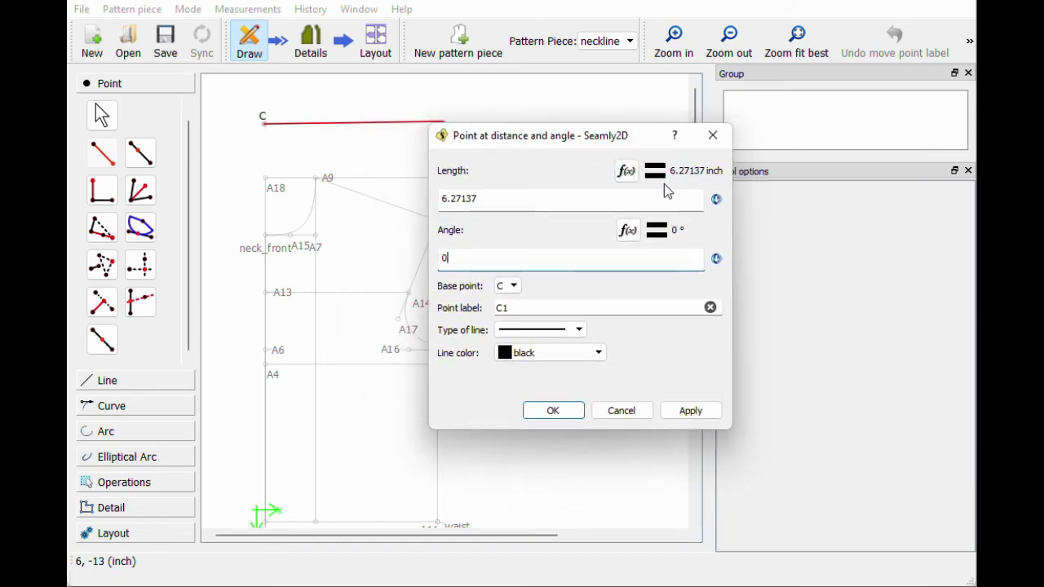
- Replace the length formula, starting it with the bracketed Spl_neck_front_A9 curve length
{"action": "left_click", "coordinate": [627, 170]}
{"action": "key", "text": "BackSpace"}
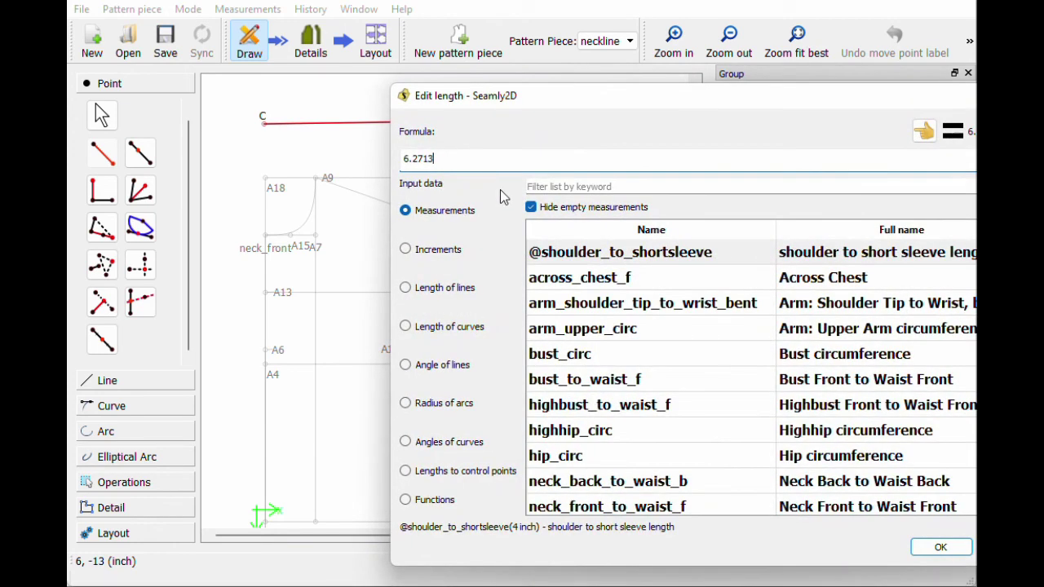
{"action": "key", "text": "BackSpace"}
{"action": "key", "text": "BackSpace"}
{"action": "key", "text": "BackSpace"}
{"action": "key", "text": "BackSpace"}
{"action": "left_click", "coordinate": [455, 328]}
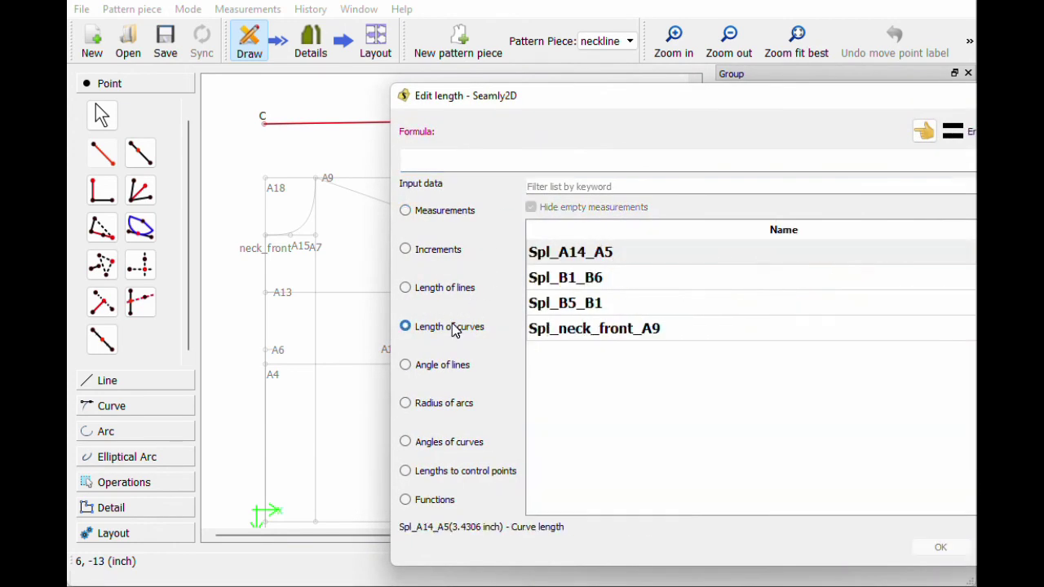
{"action": "double_click", "coordinate": [653, 336]}
{"action": "left_click", "coordinate": [483, 158]}
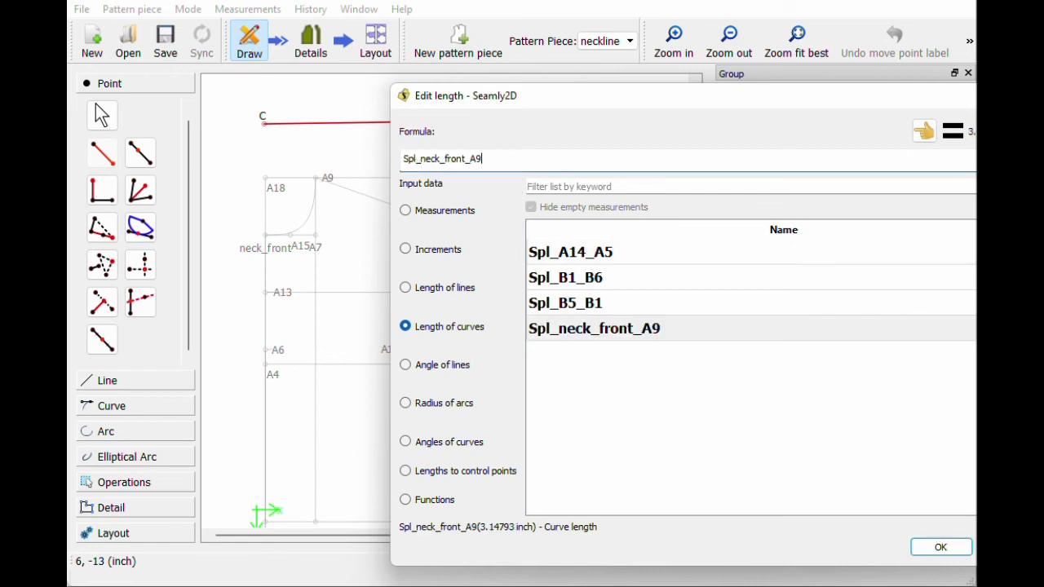
{"action": "key", "text": "Home"}
{"action": "type", "text": "("}
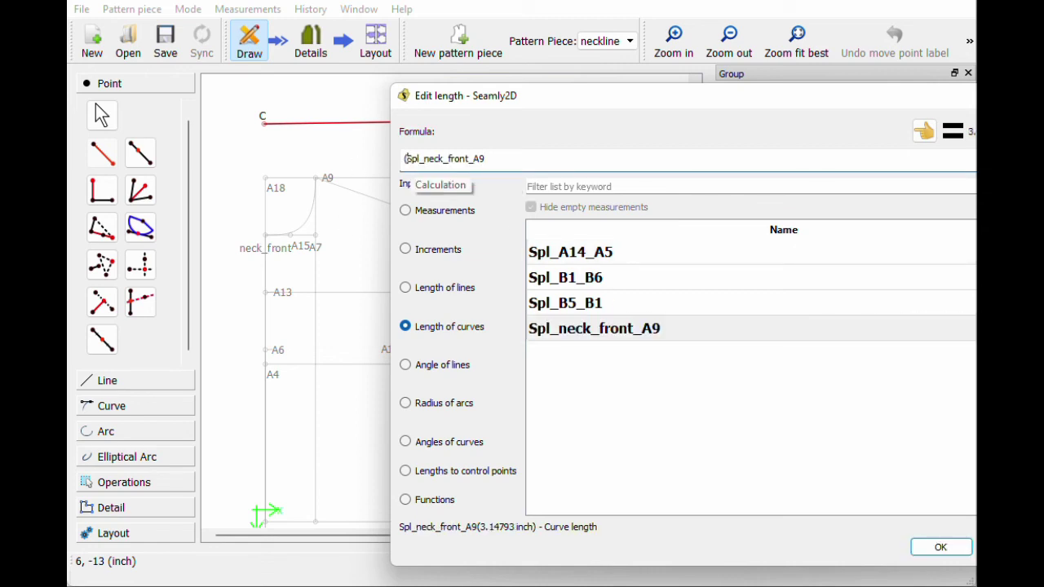
{"action": "key", "text": "End"}
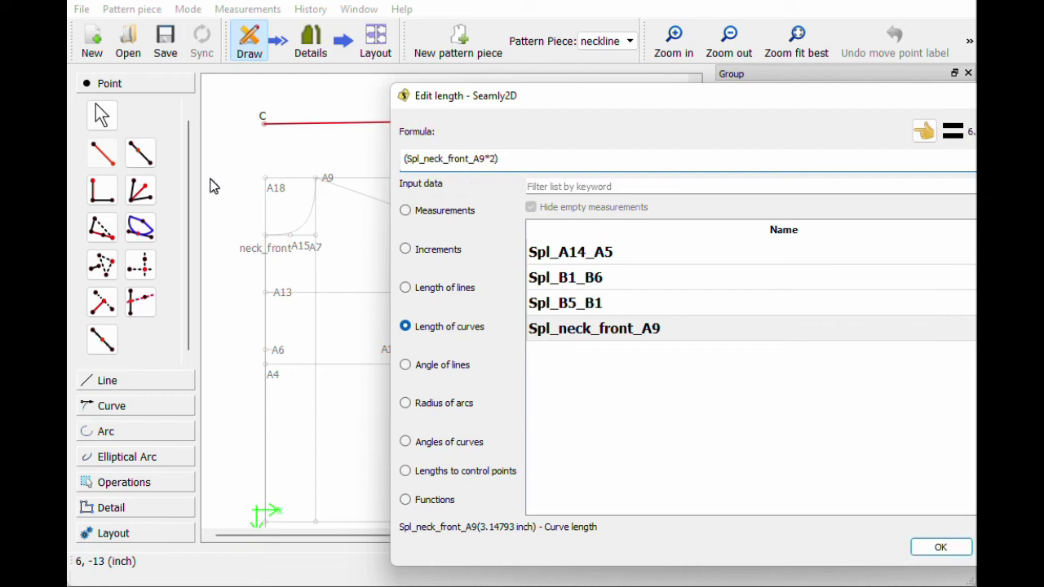
{"action": "type", "text": "+("}
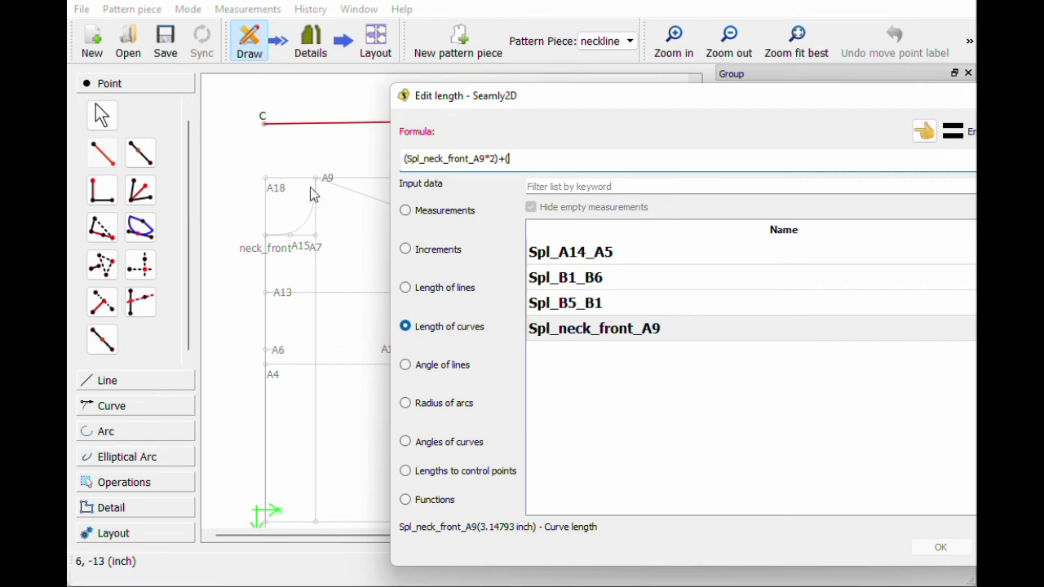
- Complete the length as (Spl_neck_front_A9*2)+(Line_A18_A9*2) and create point C1
{"action": "left_click", "coordinate": [434, 288]}
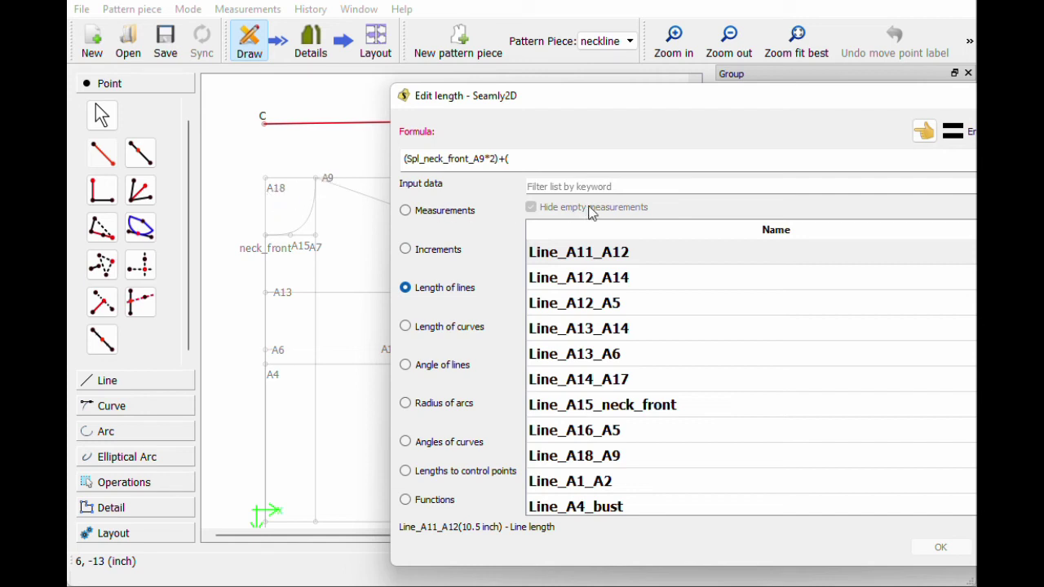
{"action": "left_click", "coordinate": [566, 186]}
{"action": "type", "text": "18"}
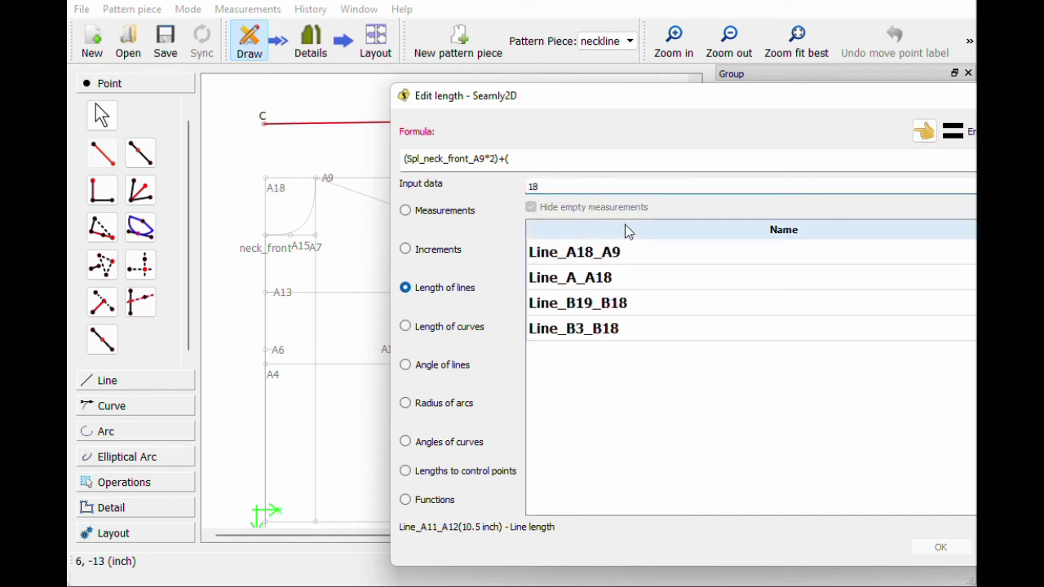
{"action": "left_click", "coordinate": [614, 259]}
{"action": "double_click", "coordinate": [615, 259]}
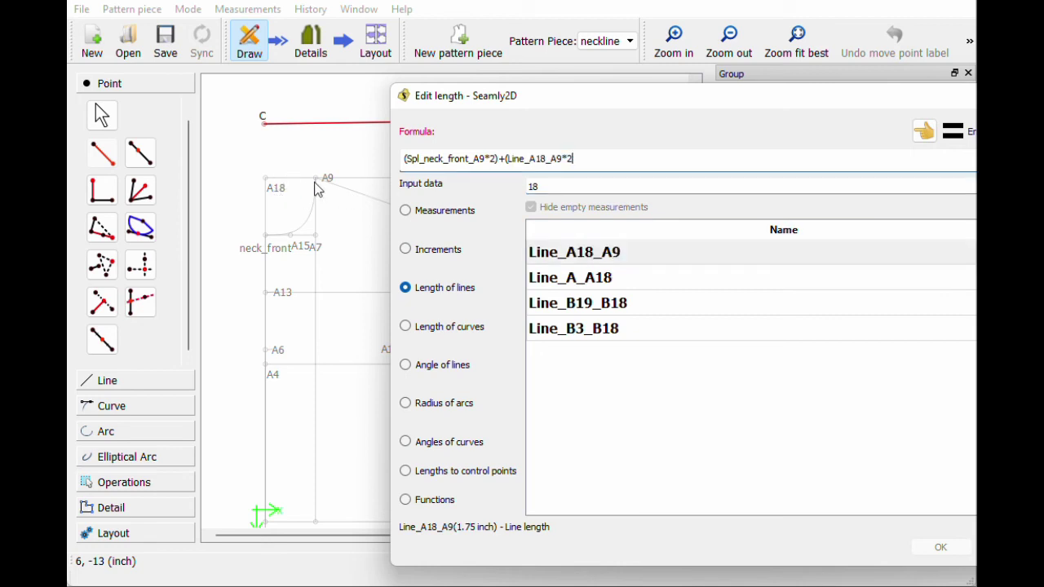
{"action": "type", "text": ")"}
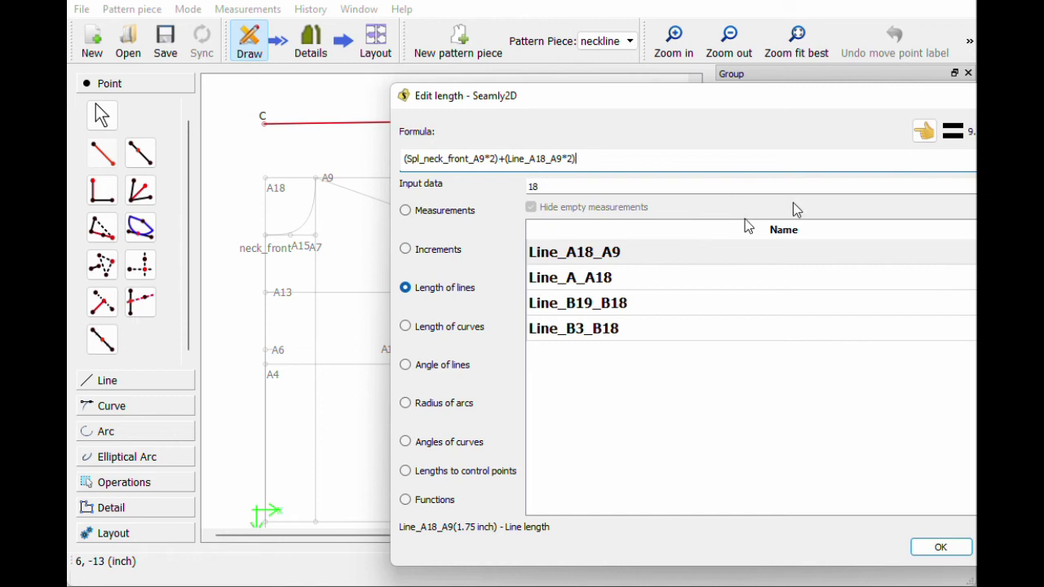
{"action": "left_click", "coordinate": [940, 547]}
{"action": "left_click", "coordinate": [553, 411]}
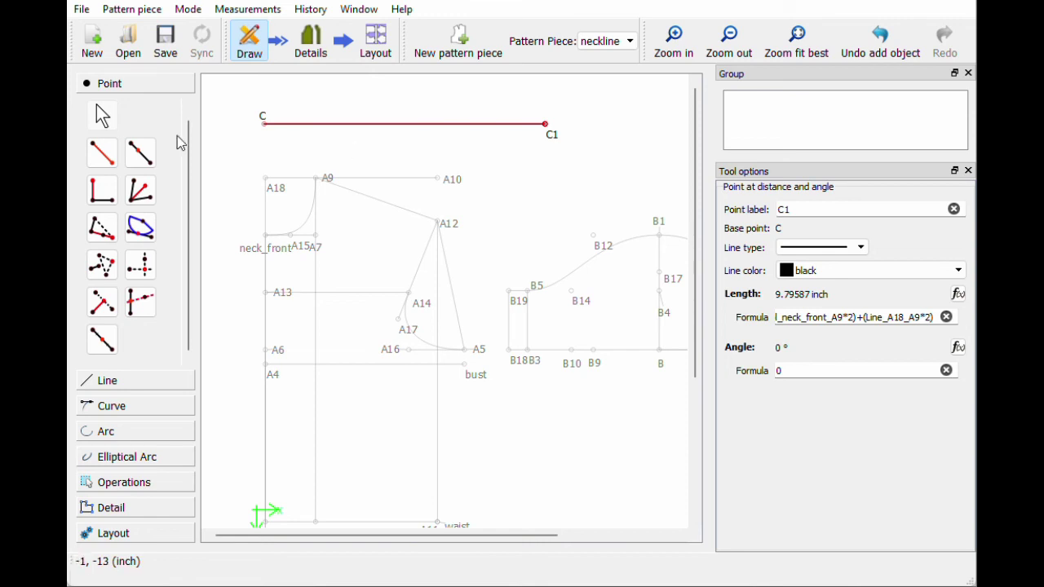
- Set up point C2 from base C with length .75 and angle 270, leaving settings open
{"action": "left_click", "coordinate": [102, 153]}
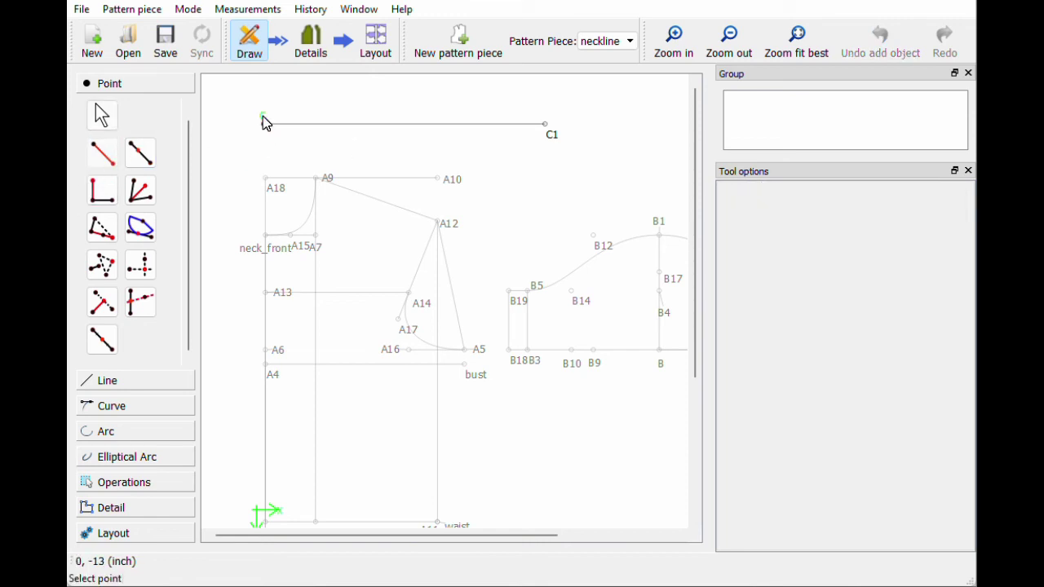
{"action": "left_click", "coordinate": [263, 123]}
{"action": "left_click", "coordinate": [264, 149]}
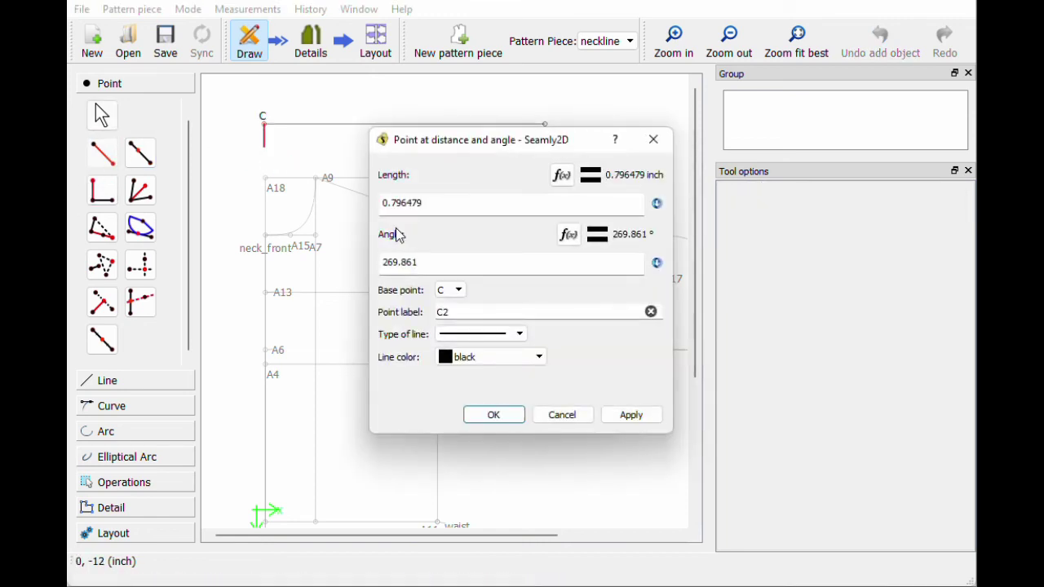
{"action": "type", "text": ".75"}
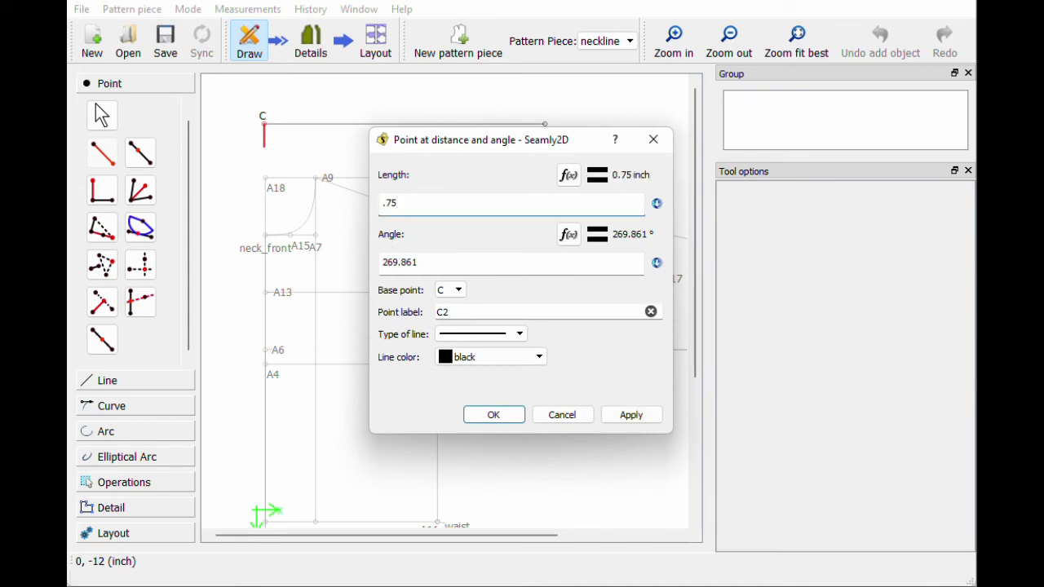
{"action": "key", "text": "Tab"}
{"action": "type", "text": "270"}
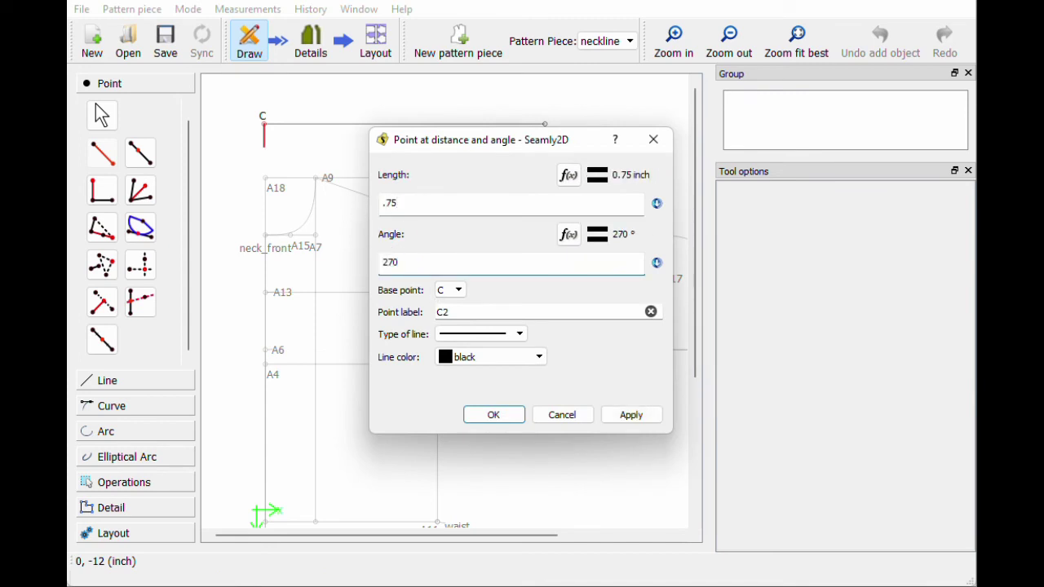
{"action": "key", "text": "shift+Tab"}
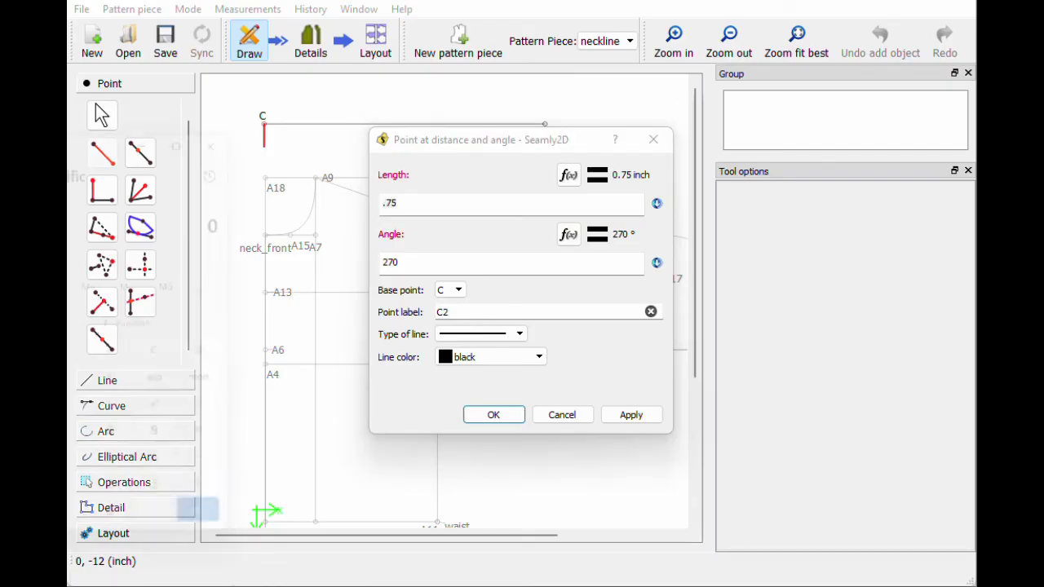
- Calculate 0.75 × 2 = 1.5 in the calculator
{"action": "left_click_drag", "start_coordinate": [98, 121], "coordinate": [421, 97]}
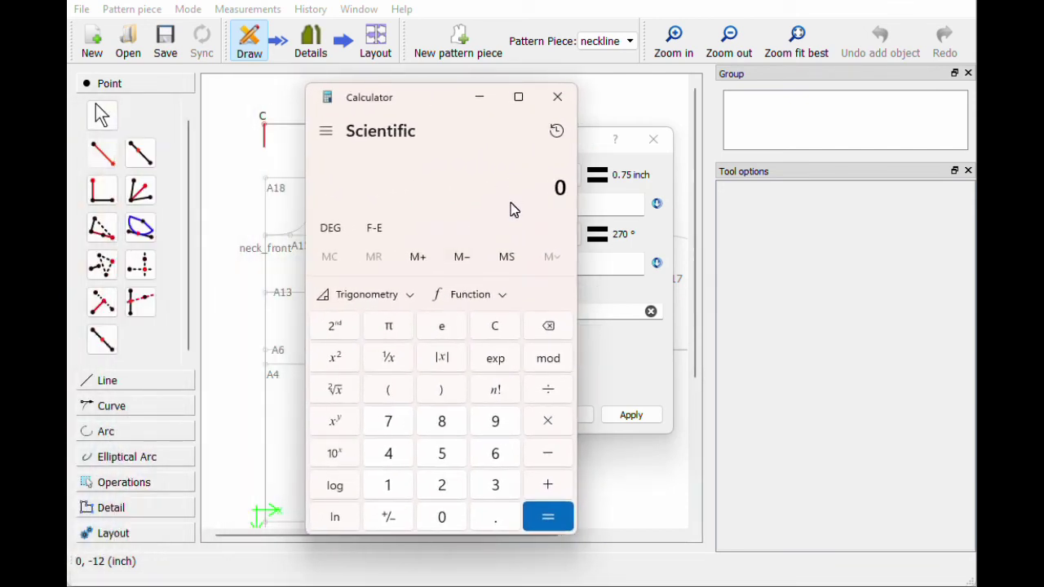
{"action": "left_click", "coordinate": [493, 519]}
{"action": "left_click", "coordinate": [405, 424]}
{"action": "left_click", "coordinate": [441, 452]}
{"action": "left_click", "coordinate": [549, 419]}
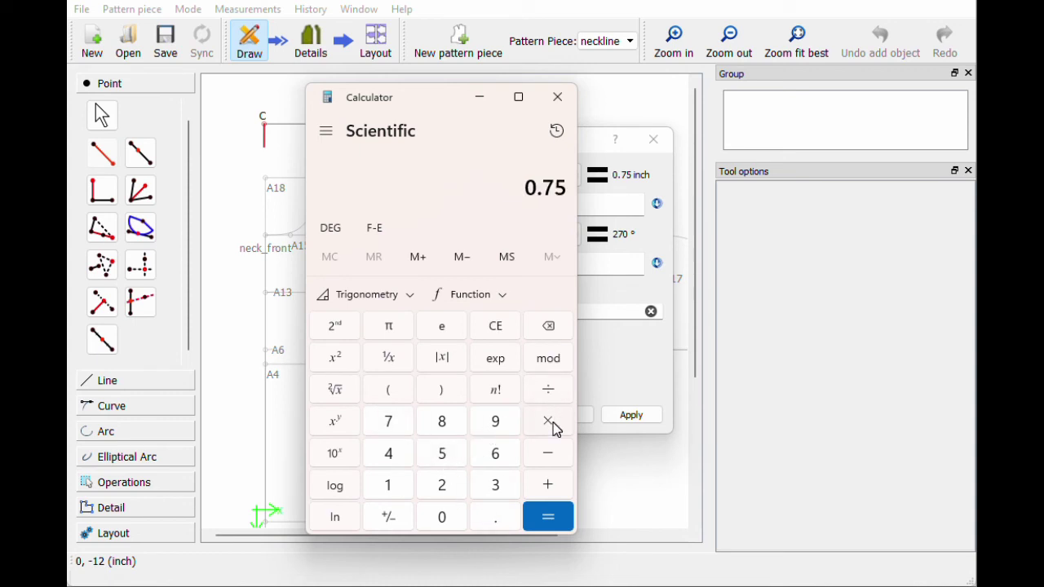
{"action": "left_click", "coordinate": [441, 487]}
{"action": "left_click", "coordinate": [546, 517]}
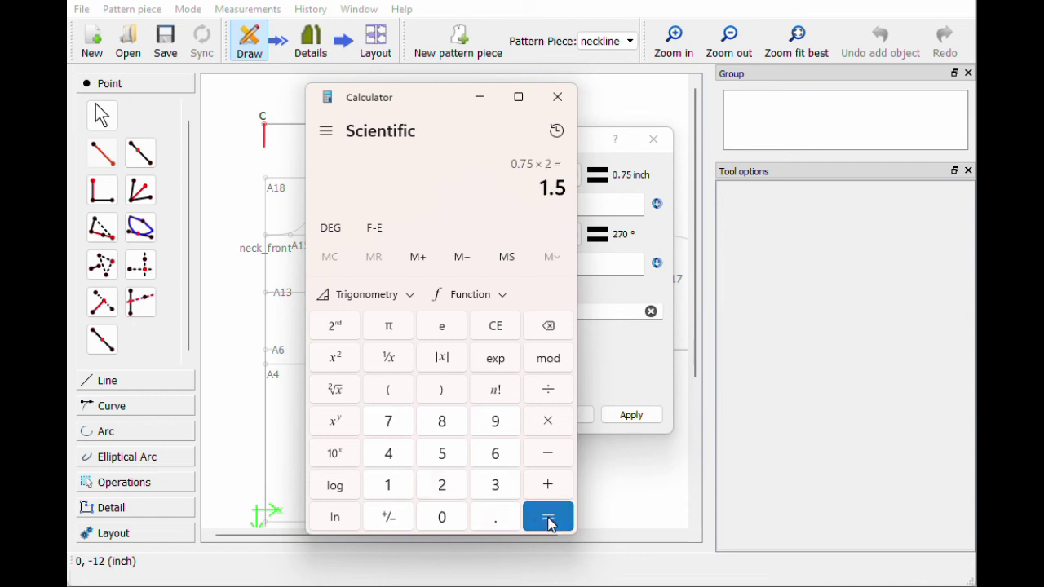
- Calculate 1.5 + (0.5 × 2), giving 2.5
{"action": "left_click", "coordinate": [553, 488]}
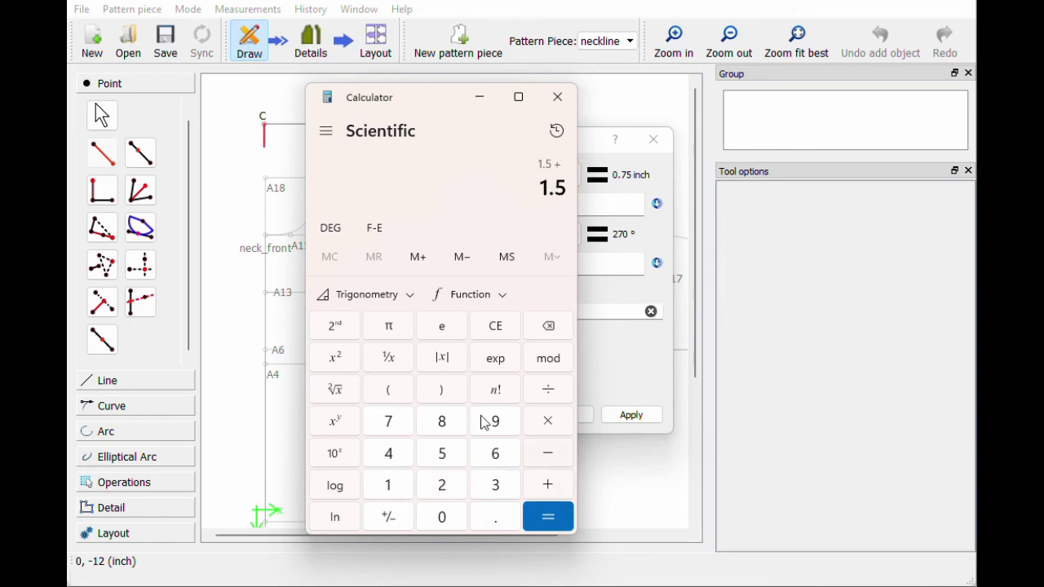
{"action": "left_click", "coordinate": [402, 399]}
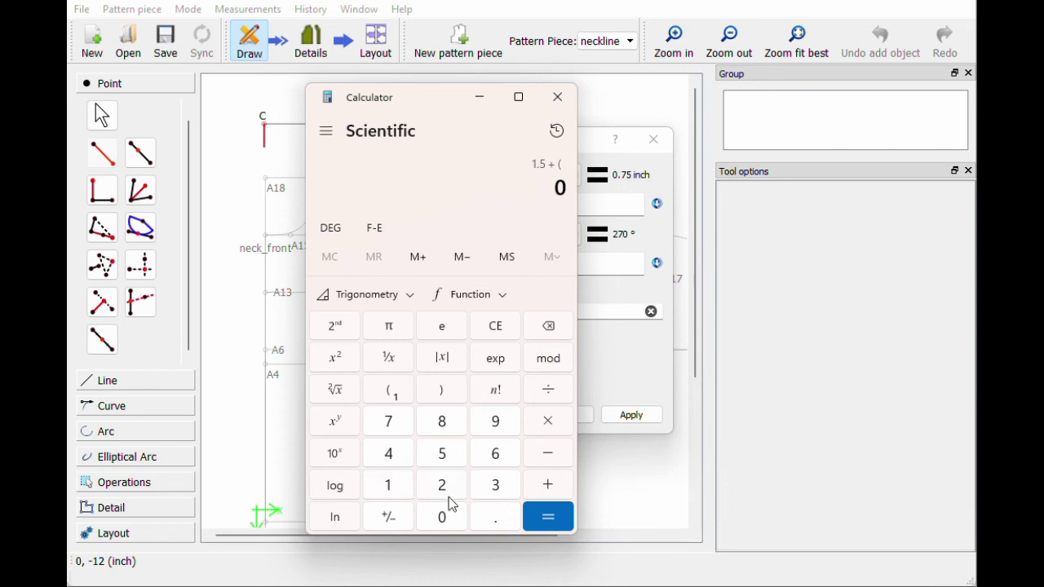
{"action": "left_click", "coordinate": [491, 519]}
{"action": "left_click", "coordinate": [447, 459]}
{"action": "left_click", "coordinate": [549, 421]}
{"action": "left_click", "coordinate": [442, 490]}
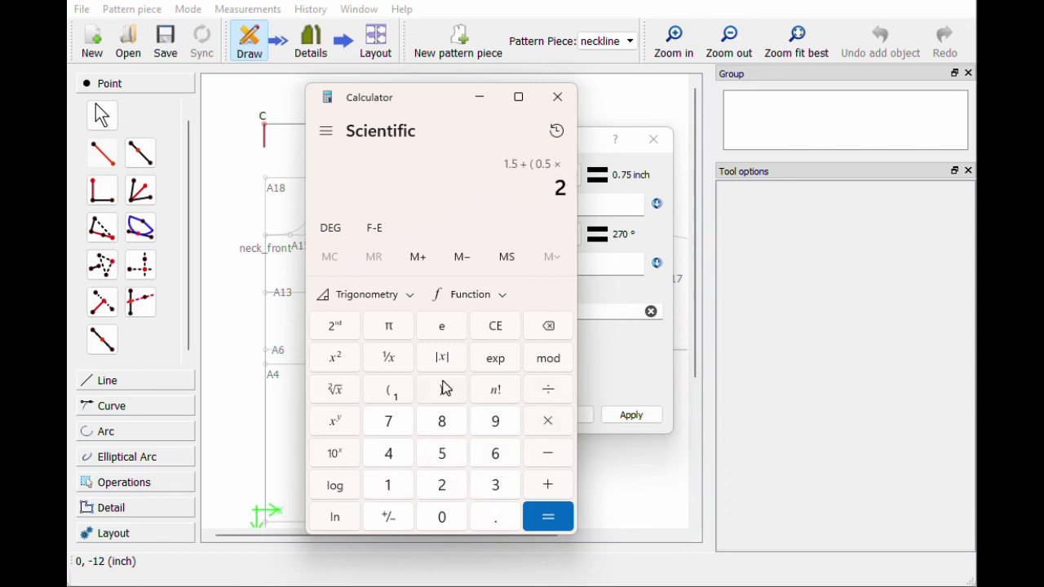
{"action": "left_click", "coordinate": [446, 388]}
{"action": "left_click", "coordinate": [549, 522]}
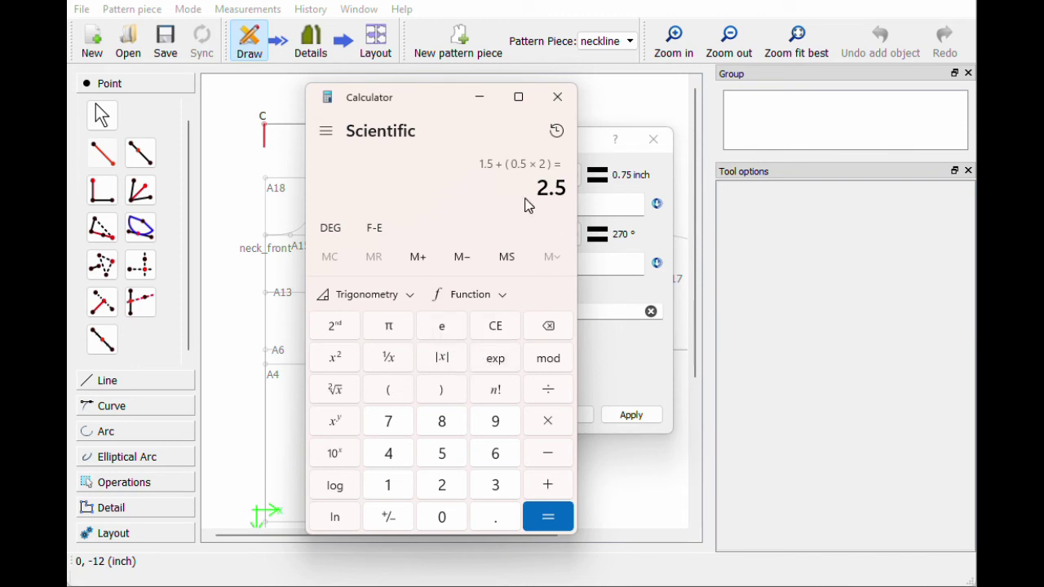
- Clear and calculate (0.5 + 0.5) × 2 = 2
{"action": "left_click", "coordinate": [494, 331]}
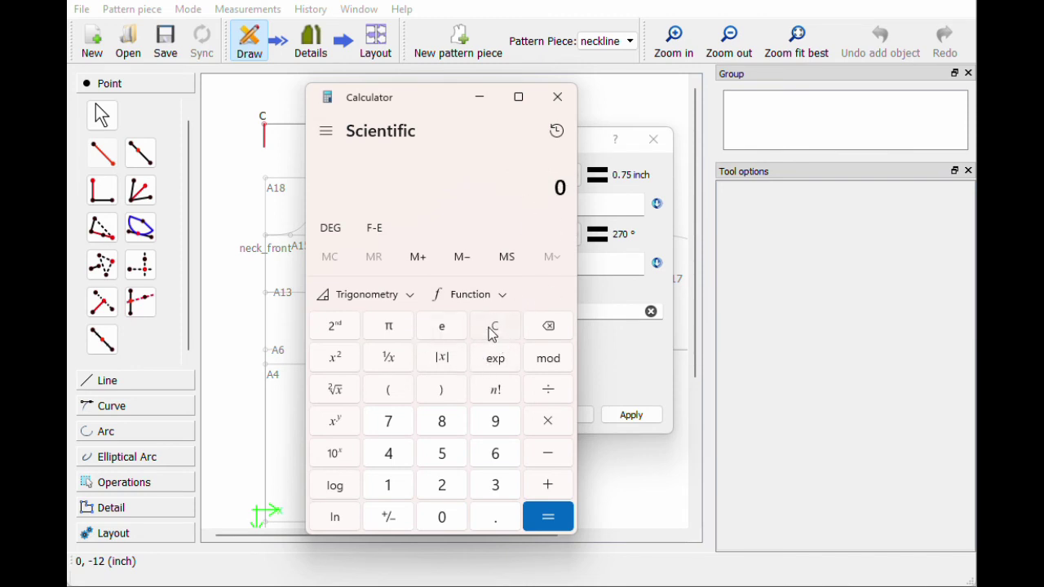
{"action": "left_click", "coordinate": [493, 520]}
{"action": "left_click", "coordinate": [439, 461]}
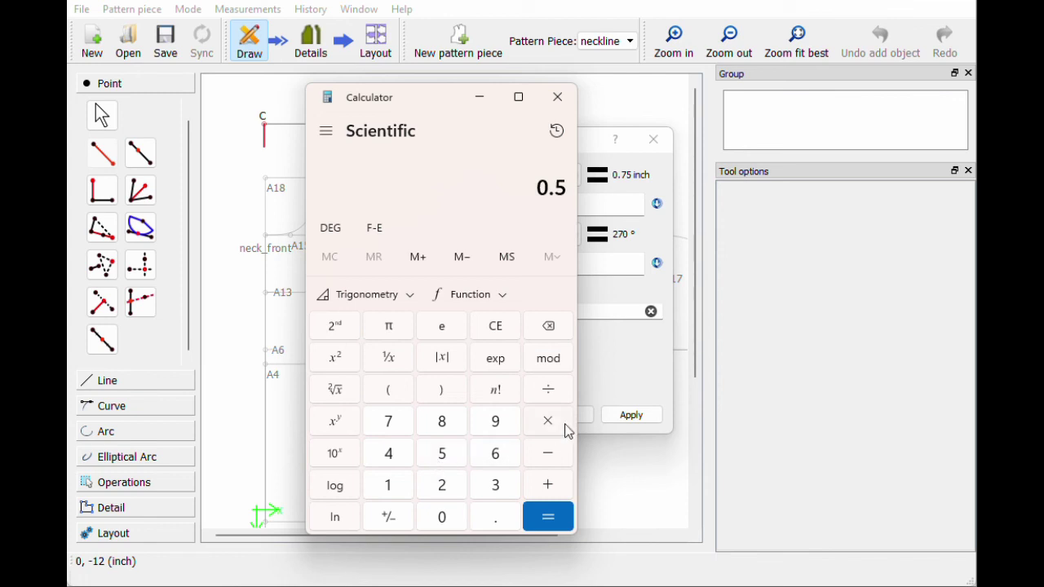
{"action": "left_click", "coordinate": [560, 488]}
{"action": "left_click", "coordinate": [495, 516]}
{"action": "left_click", "coordinate": [442, 454]}
{"action": "left_click", "coordinate": [542, 522]}
{"action": "left_click", "coordinate": [558, 427]}
{"action": "left_click", "coordinate": [448, 491]}
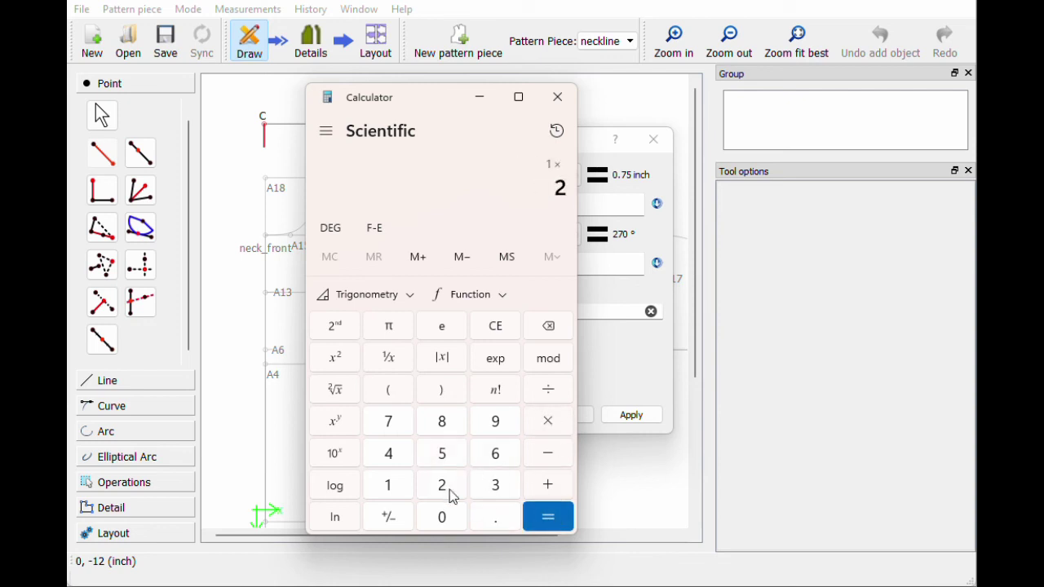
{"action": "left_click", "coordinate": [537, 522]}
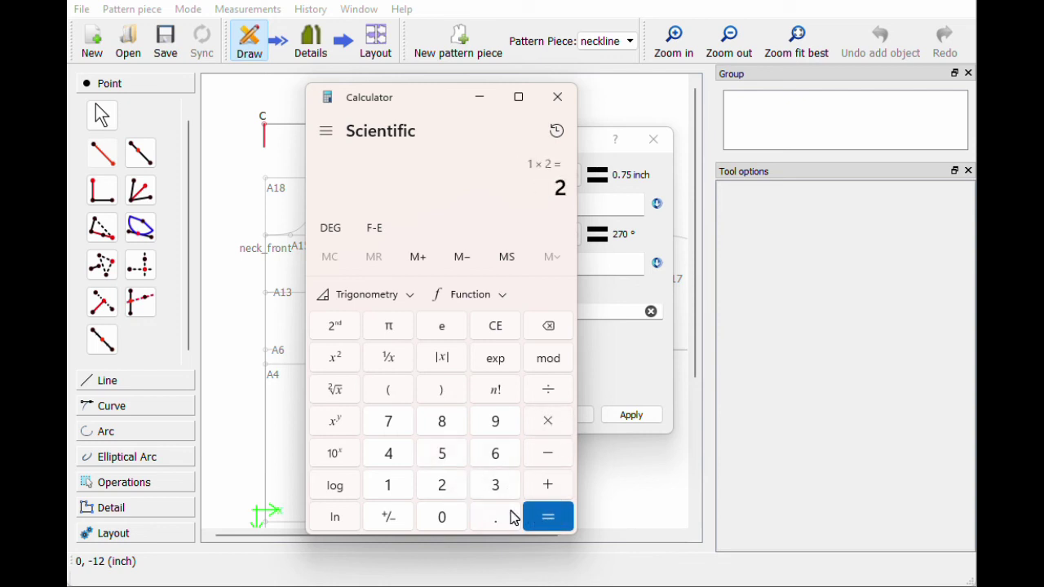
- Close the calculator and set C2's length to 2.5 inch below C
{"action": "left_click", "coordinate": [557, 97]}
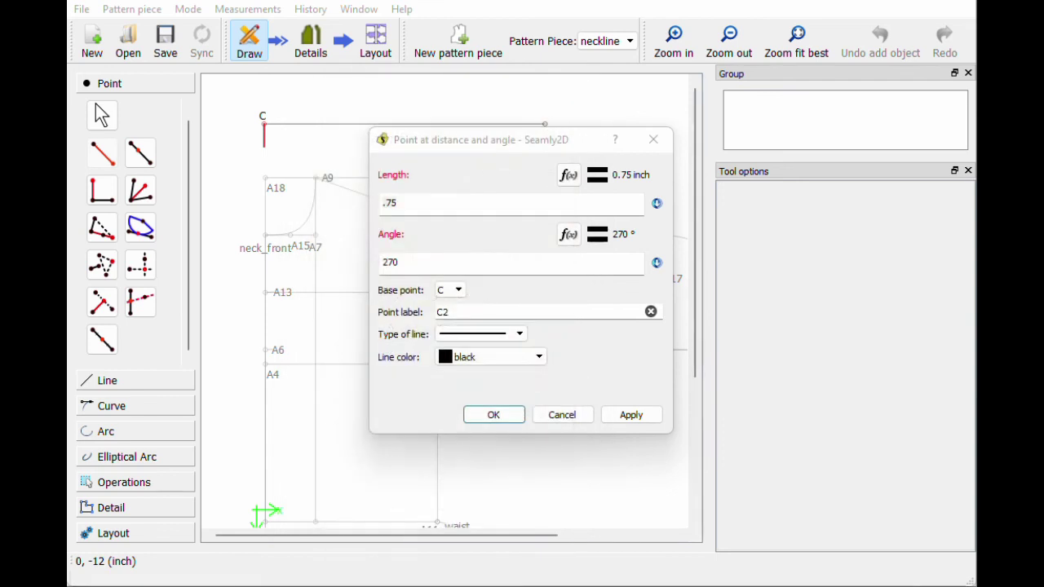
{"action": "double_click", "coordinate": [392, 204]}
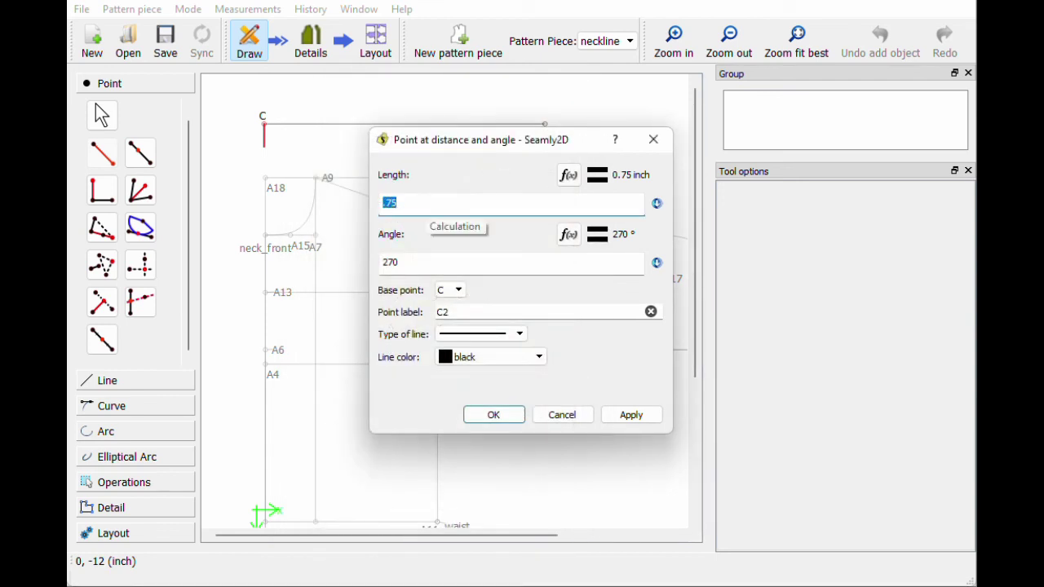
{"action": "type", "text": "2.5"}
{"action": "left_click", "coordinate": [494, 415]}
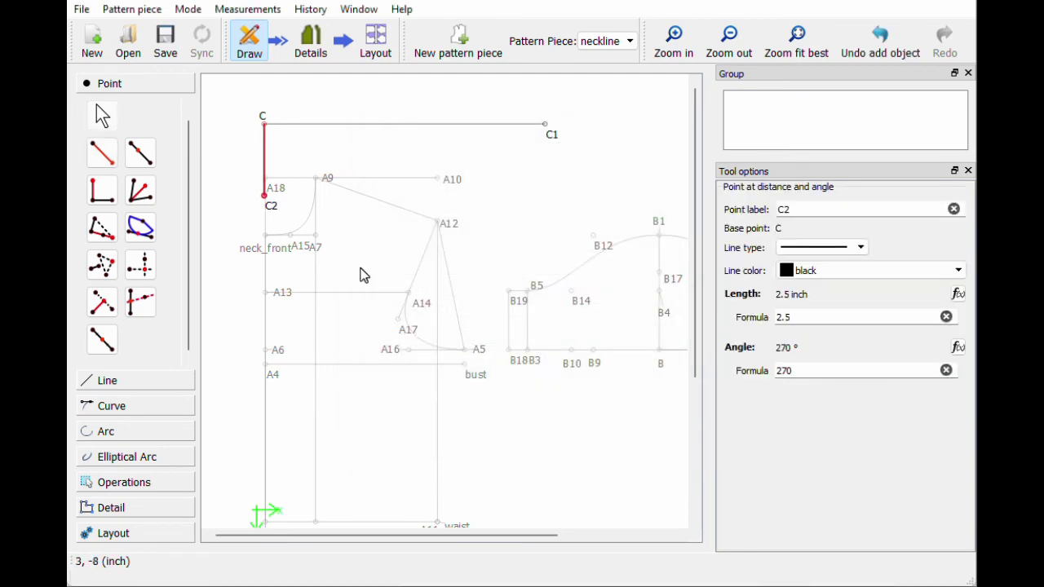
- Move C up and create corner point C3 from C1's X and C2's Y
{"action": "mouse_move", "coordinate": [262, 124]}
{"action": "left_mouse_down"}
{"action": "mouse_move", "coordinate": [274, 127]}
{"action": "mouse_move", "coordinate": [270, 88]}
{"action": "mouse_move", "coordinate": [270, 97]}
{"action": "left_mouse_up"}
{"action": "left_click", "coordinate": [141, 264]}
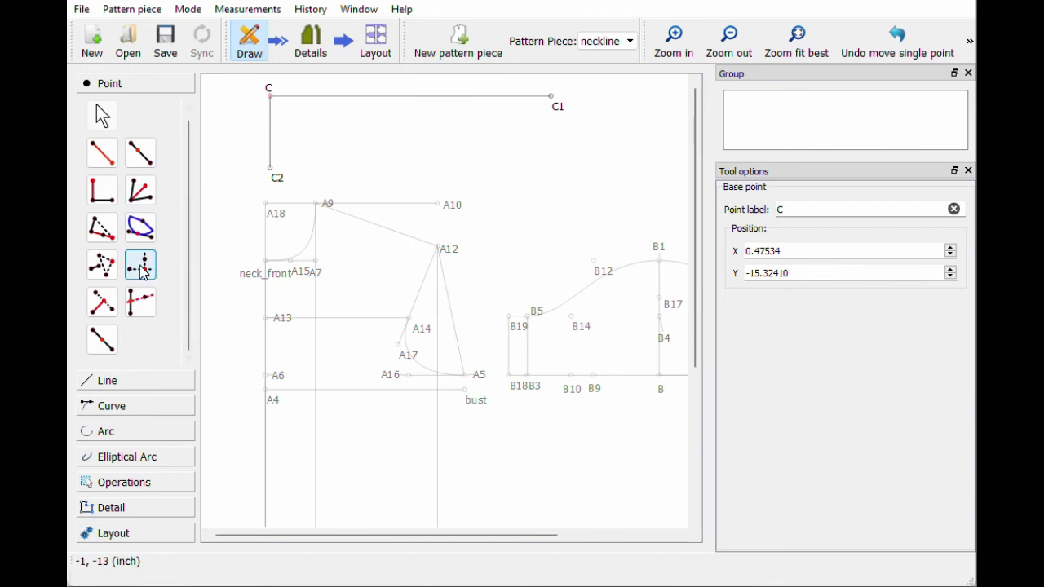
{"action": "left_click", "coordinate": [553, 97]}
{"action": "left_click", "coordinate": [270, 168]}
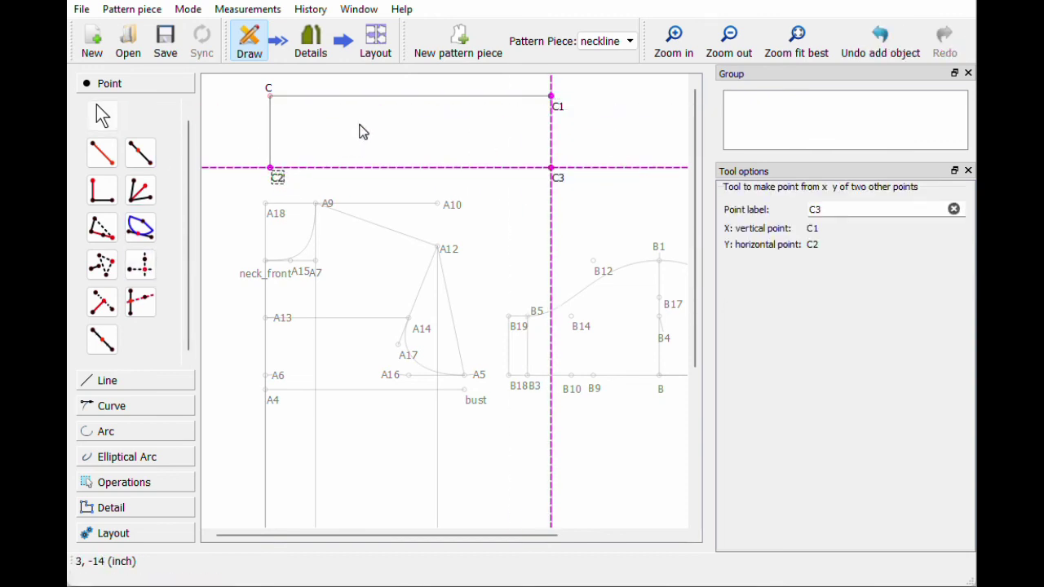
- Draw lines C1–C3 and C3–C2 to close the neckline rectangle
{"action": "left_click", "coordinate": [123, 381]}
{"action": "left_click", "coordinate": [141, 186]}
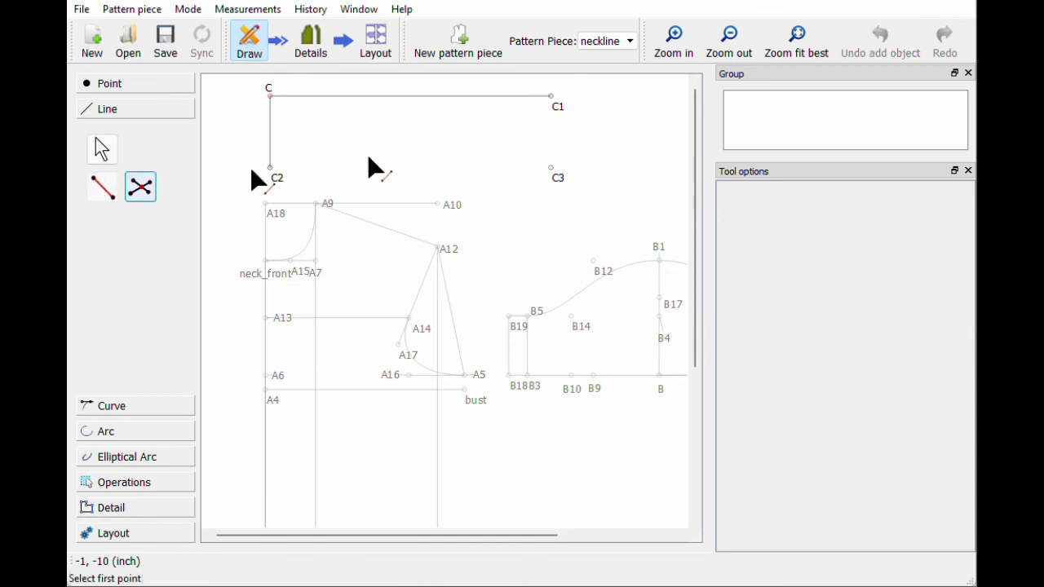
{"action": "left_click", "coordinate": [552, 96]}
{"action": "left_click", "coordinate": [551, 169]}
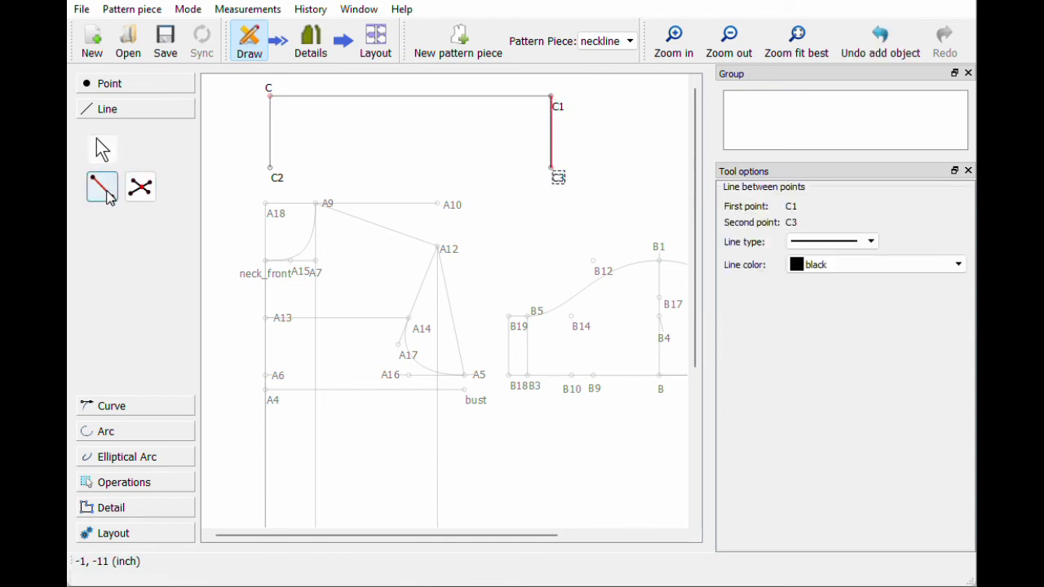
{"action": "left_click", "coordinate": [103, 187]}
{"action": "left_click", "coordinate": [552, 168]}
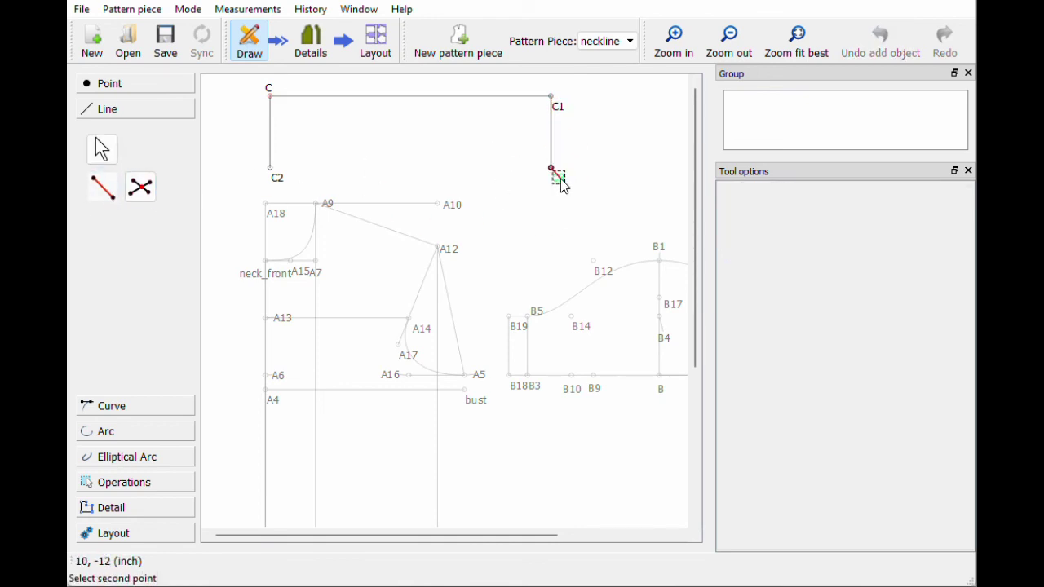
{"action": "left_click", "coordinate": [271, 168]}
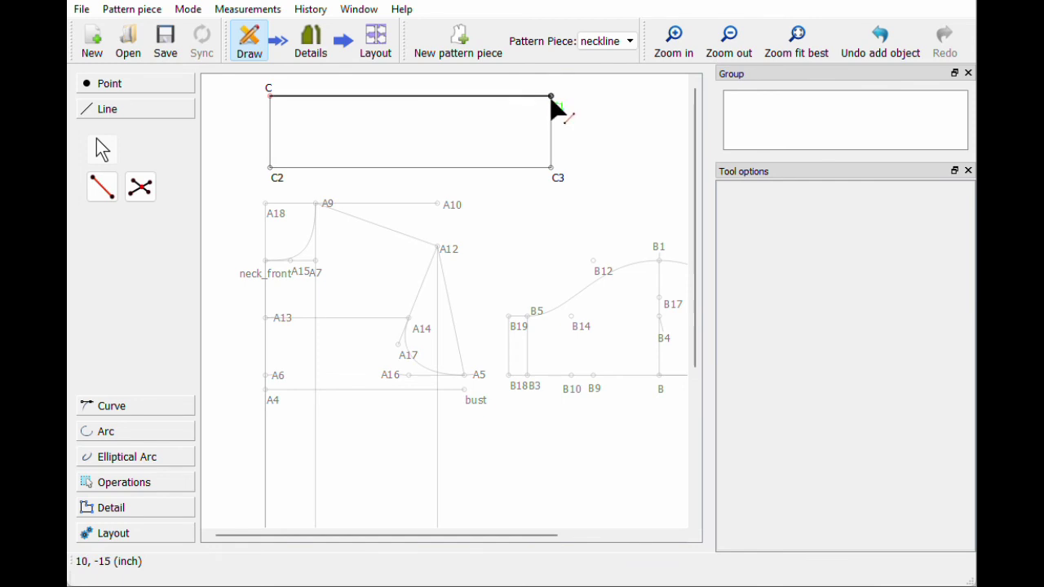
- Save the pattern file and switch to the bodice pattern piece
{"action": "mouse_move", "coordinate": [552, 98]}
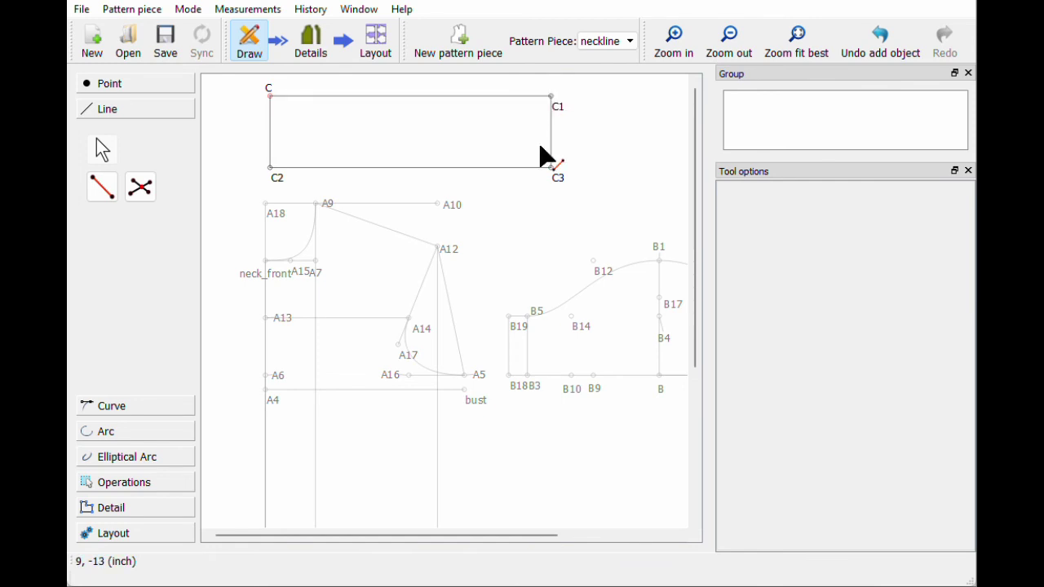
{"action": "left_click", "coordinate": [168, 41]}
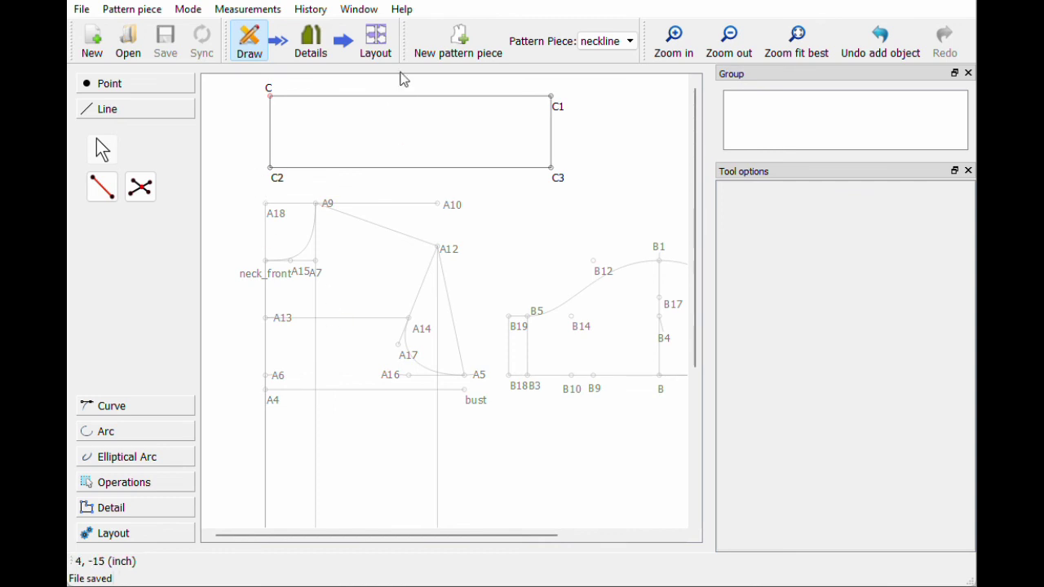
{"action": "left_click", "coordinate": [603, 41]}
{"action": "left_click", "coordinate": [601, 56]}
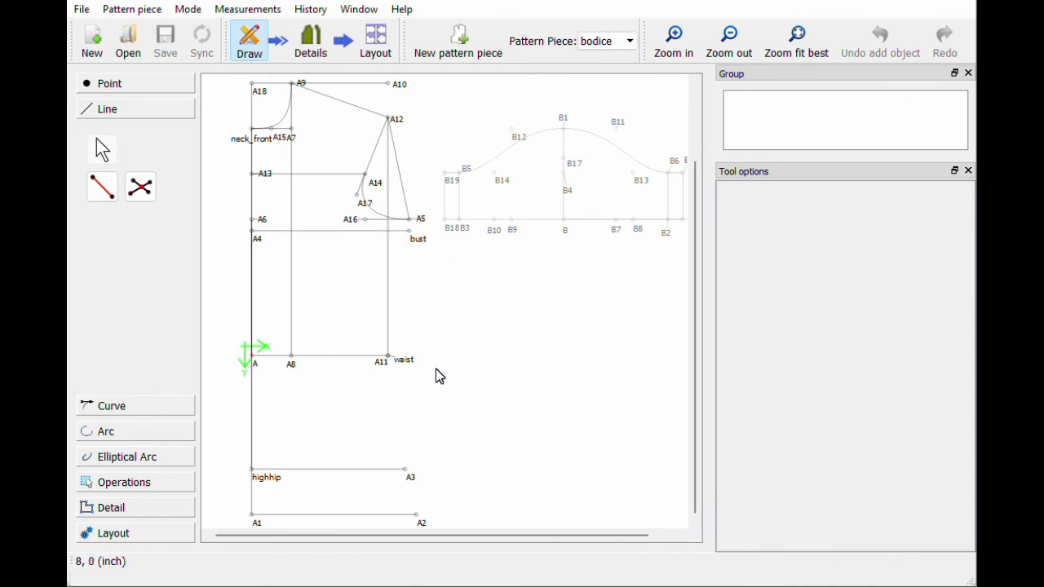
- Make a first attempt at A19 using A3's horizontal and A5's vertical position
{"action": "scroll", "coordinate": [438, 375], "scroll_direction": "down", "scroll_amount": 1, "text": "ctrl"}
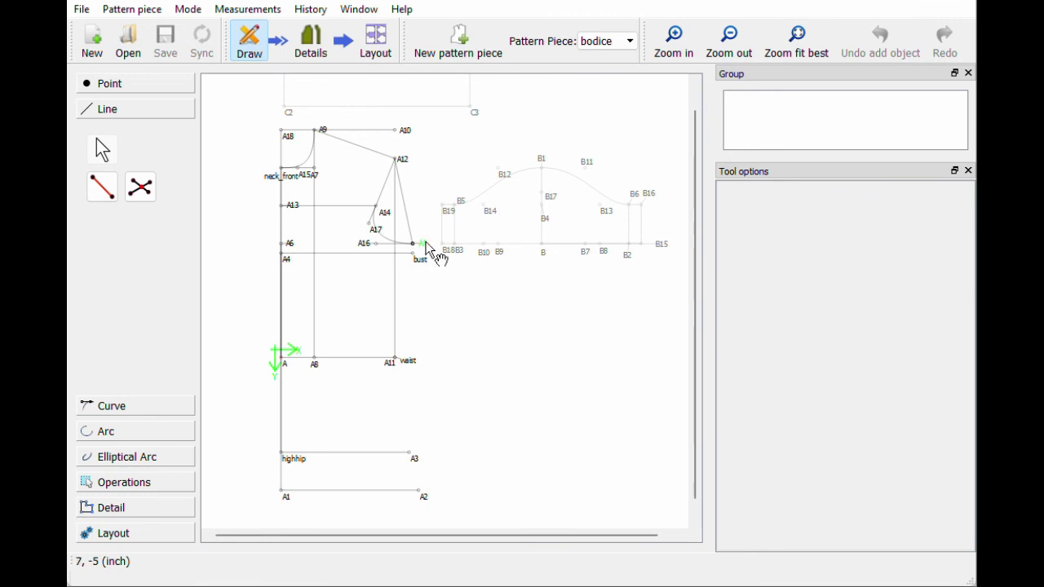
{"action": "left_click", "coordinate": [418, 463]}
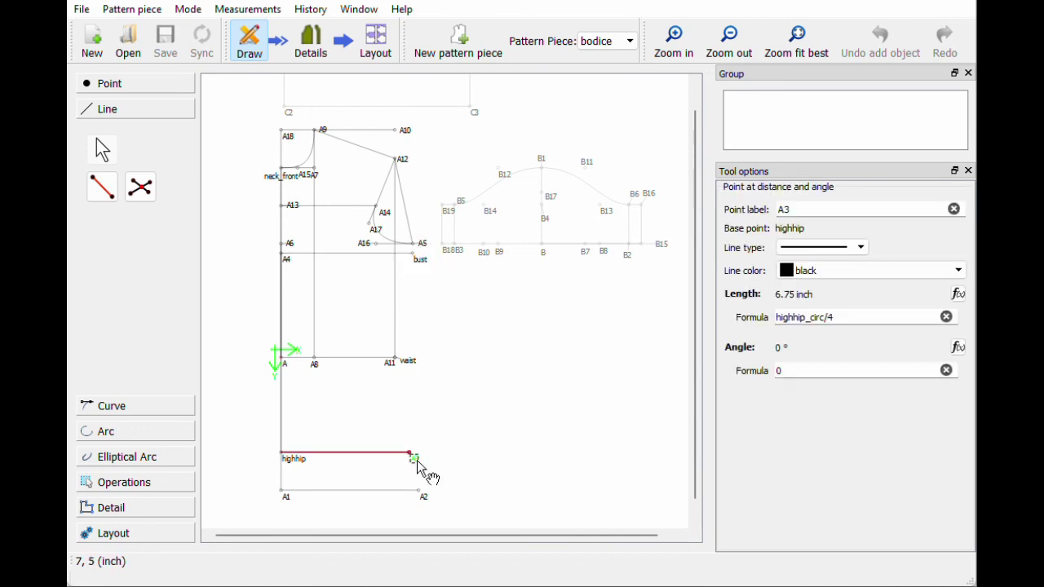
{"action": "left_click", "coordinate": [417, 460]}
{"action": "left_click", "coordinate": [101, 85]}
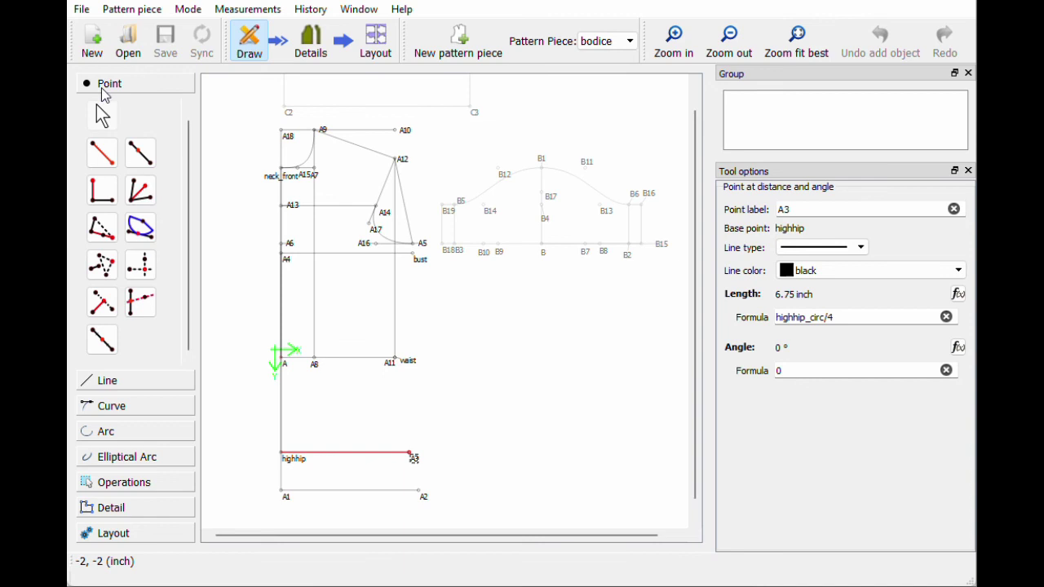
{"action": "left_click", "coordinate": [142, 261]}
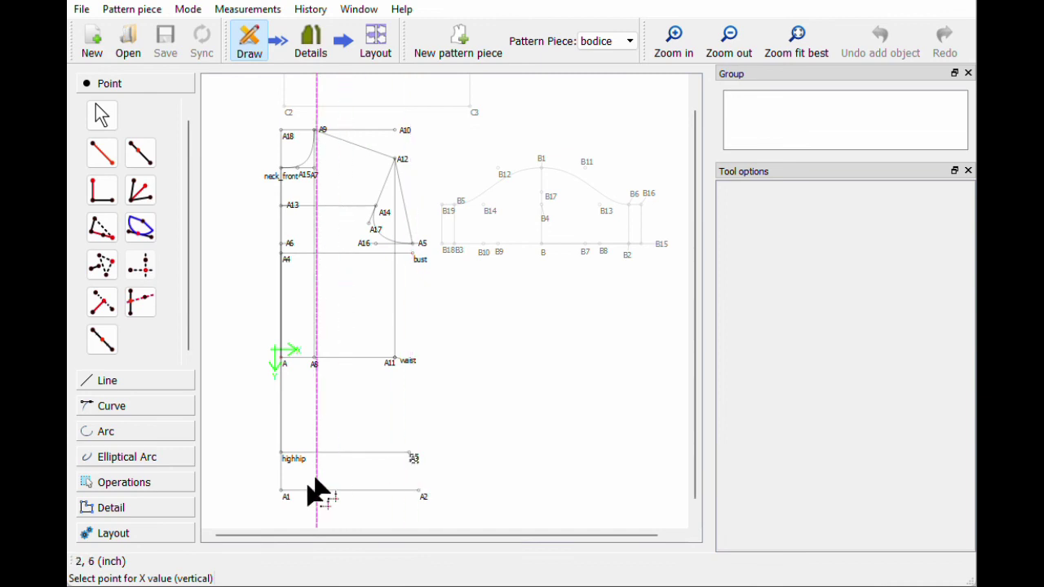
{"action": "left_click", "coordinate": [415, 460]}
{"action": "left_click", "coordinate": [415, 244]}
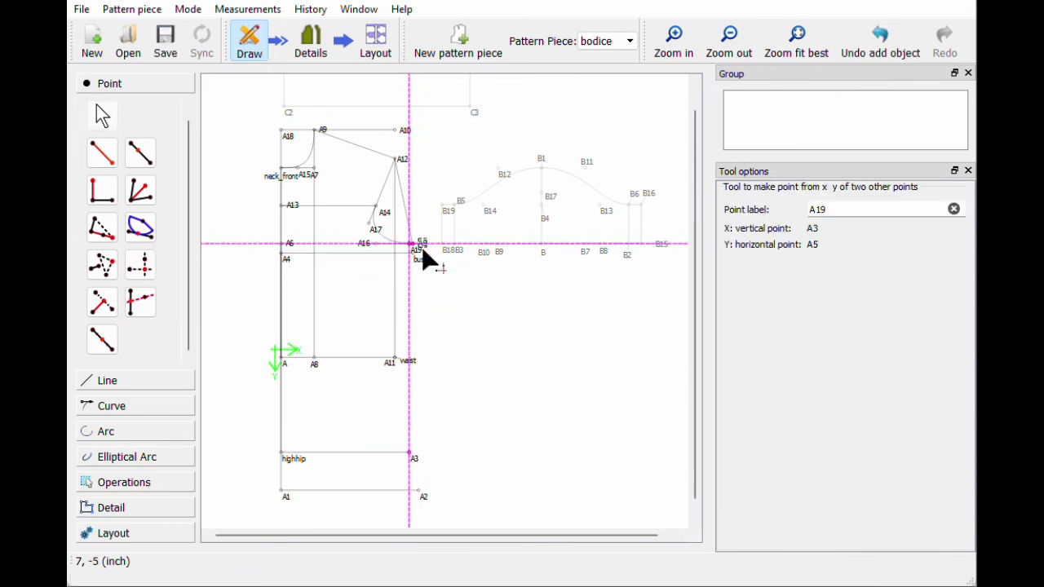
{"action": "left_click_drag", "start_coordinate": [420, 250], "coordinate": [394, 259]}
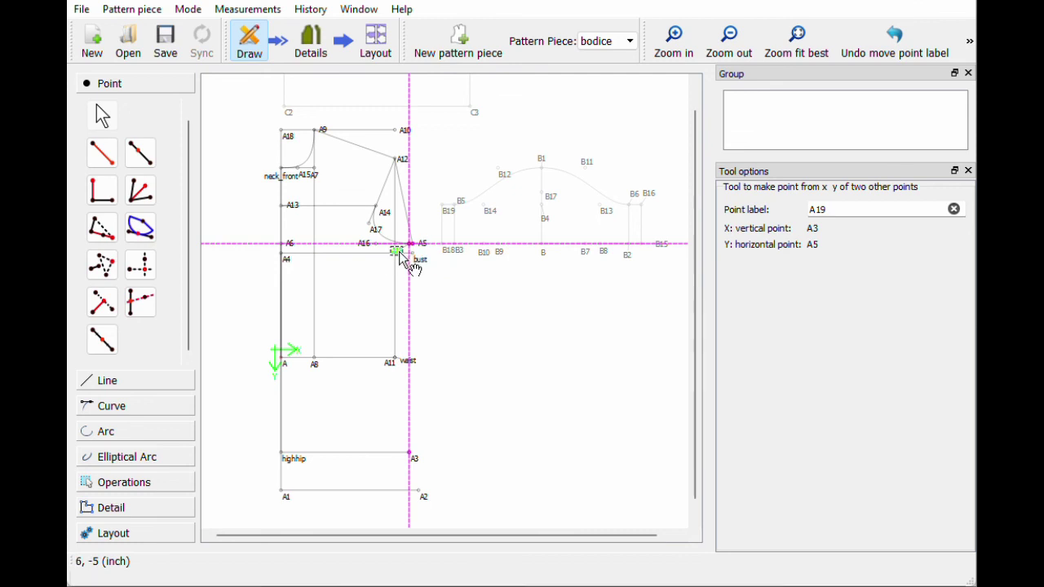
- Delete the misplaced point and recreate A19 from A5's X and A3's Y, tidying its label
{"action": "key", "text": "Delete"}
{"action": "left_click", "coordinate": [420, 246]}
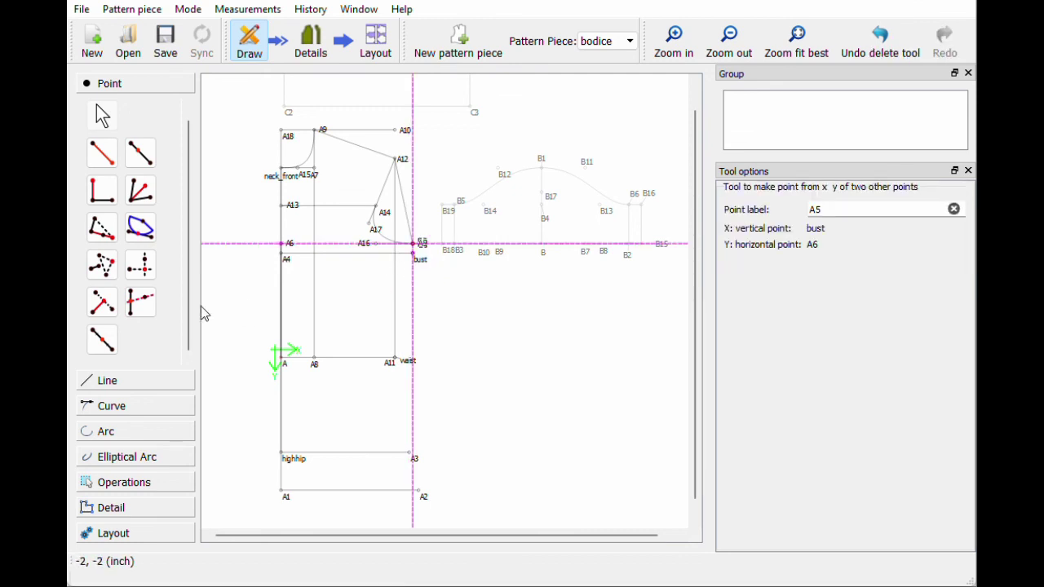
{"action": "left_click", "coordinate": [141, 266]}
{"action": "left_click", "coordinate": [422, 244]}
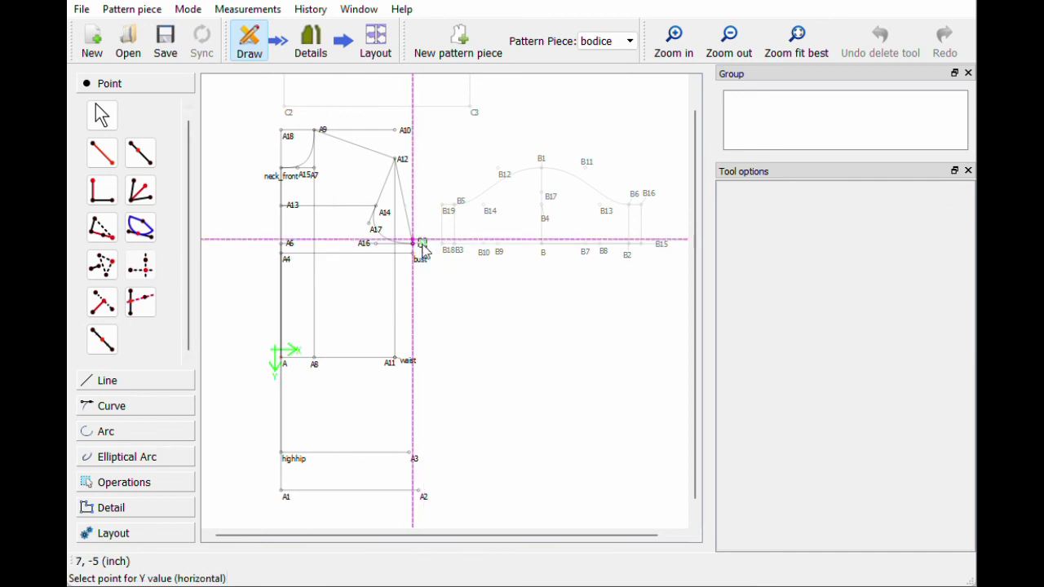
{"action": "left_click", "coordinate": [414, 459]}
{"action": "left_click_drag", "start_coordinate": [425, 473], "coordinate": [430, 463]}
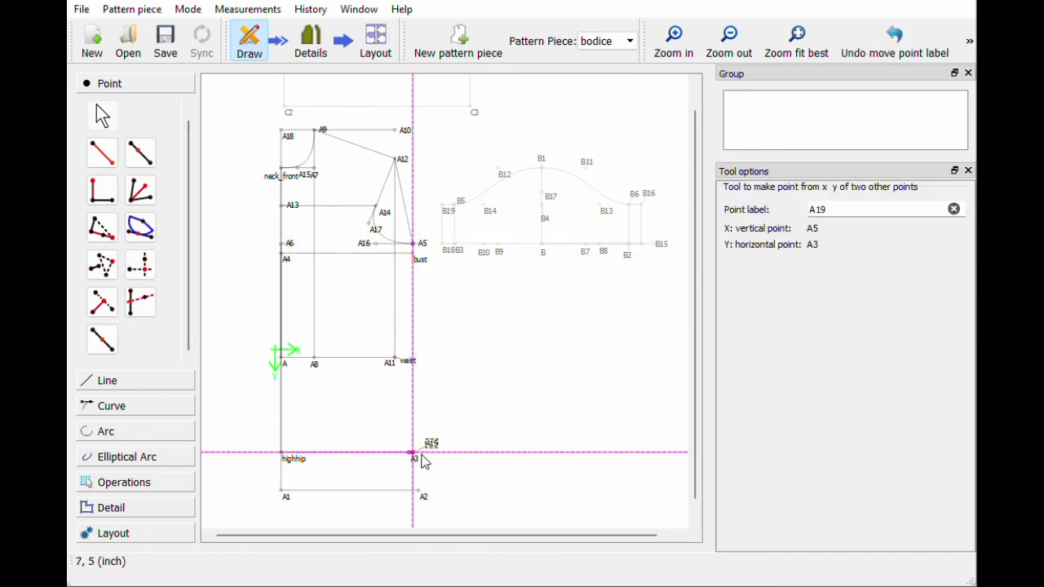
{"action": "left_click", "coordinate": [410, 455]}
{"action": "left_click", "coordinate": [431, 455]}
{"action": "left_click", "coordinate": [431, 455]}
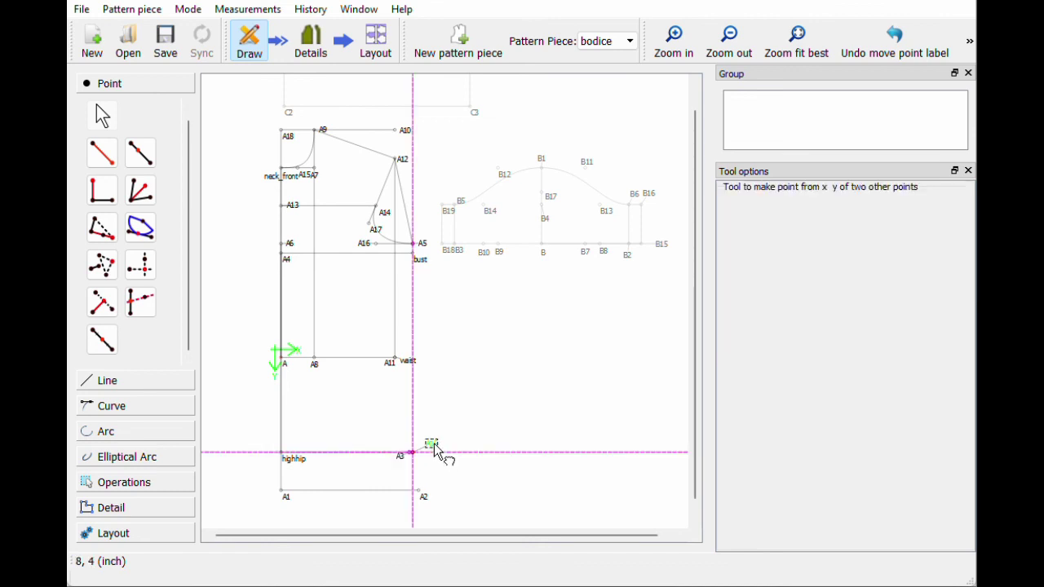
{"action": "left_click_drag", "start_coordinate": [432, 446], "coordinate": [423, 451]}
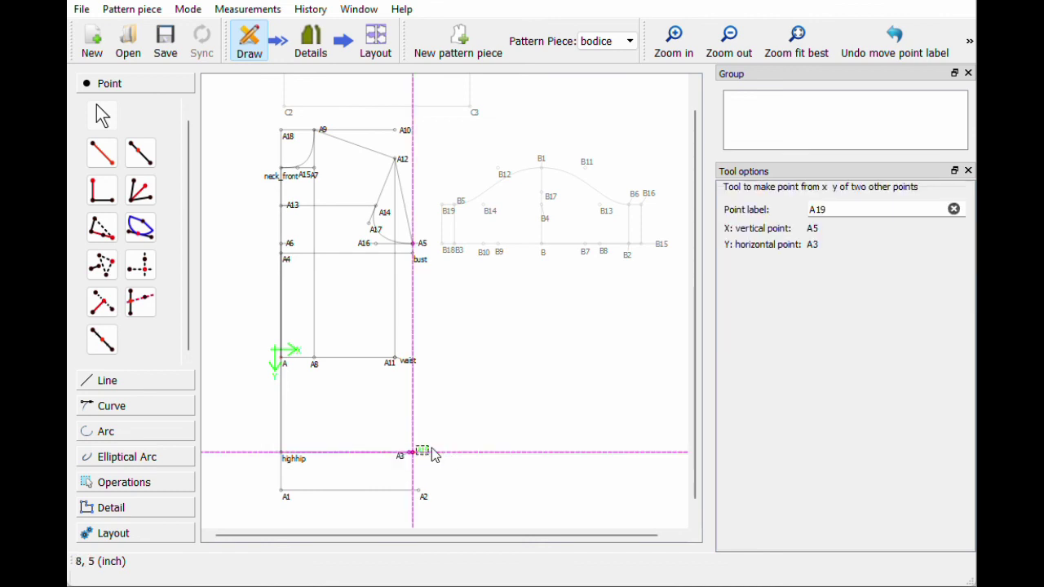
{"action": "left_click", "coordinate": [115, 381]}
{"action": "left_click", "coordinate": [103, 186]}
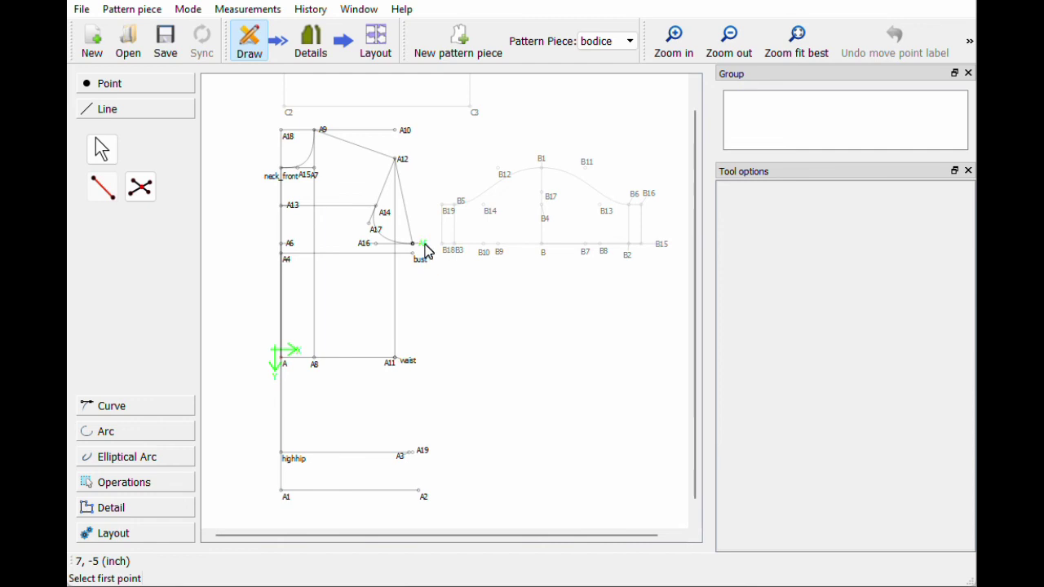
- Connect A5 straight down to A19 on the high hip line
{"action": "left_click", "coordinate": [416, 244]}
{"action": "left_click", "coordinate": [414, 452]}
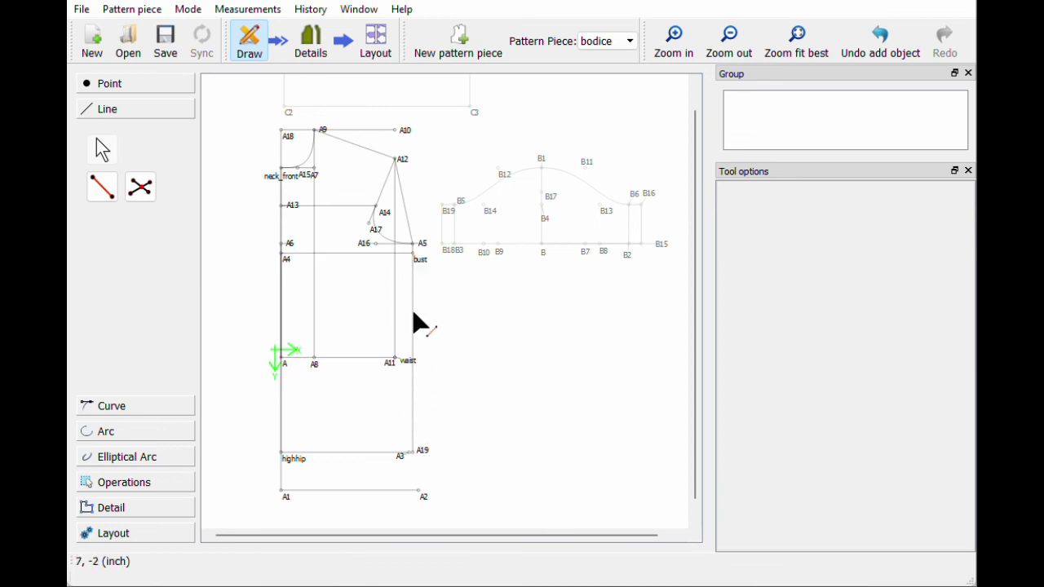
{"action": "mouse_move", "coordinate": [413, 327]}
- Change the bust point's length formula to bust_circ/4+0.5, making it 7.4375 inch
{"action": "left_click", "coordinate": [425, 249]}
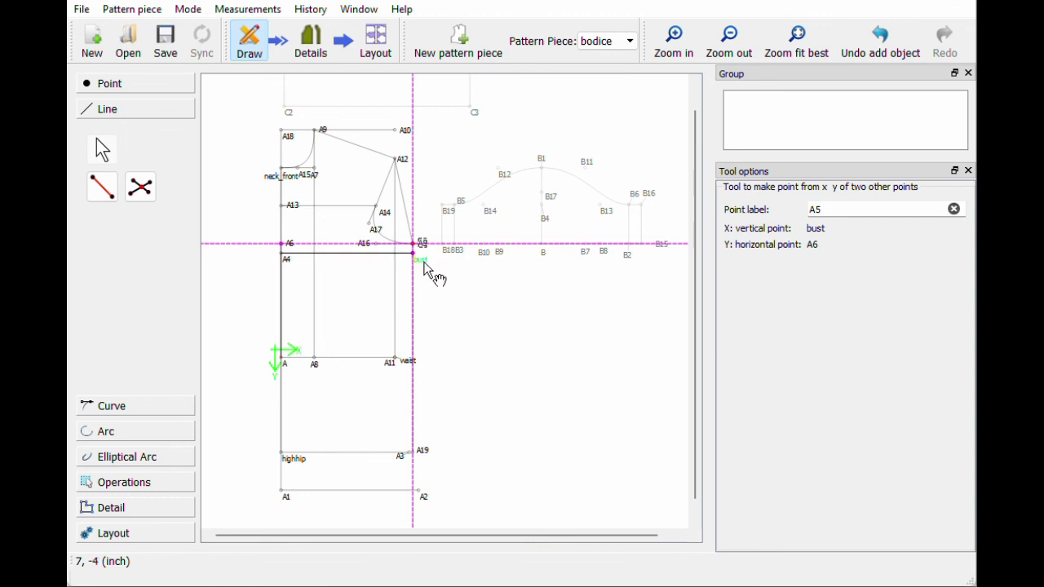
{"action": "left_click", "coordinate": [424, 264]}
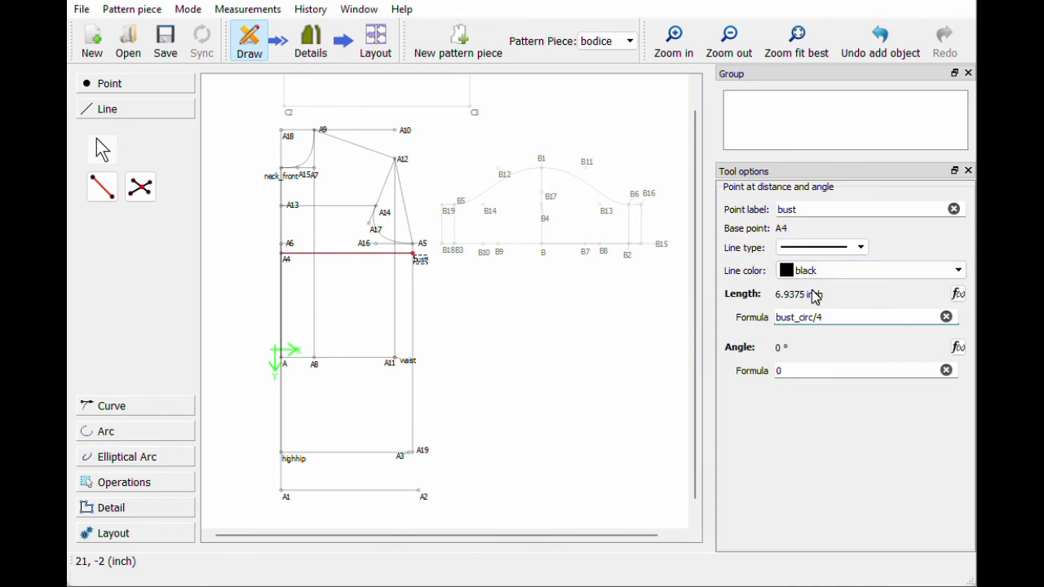
{"action": "type", "text": "+0.5"}
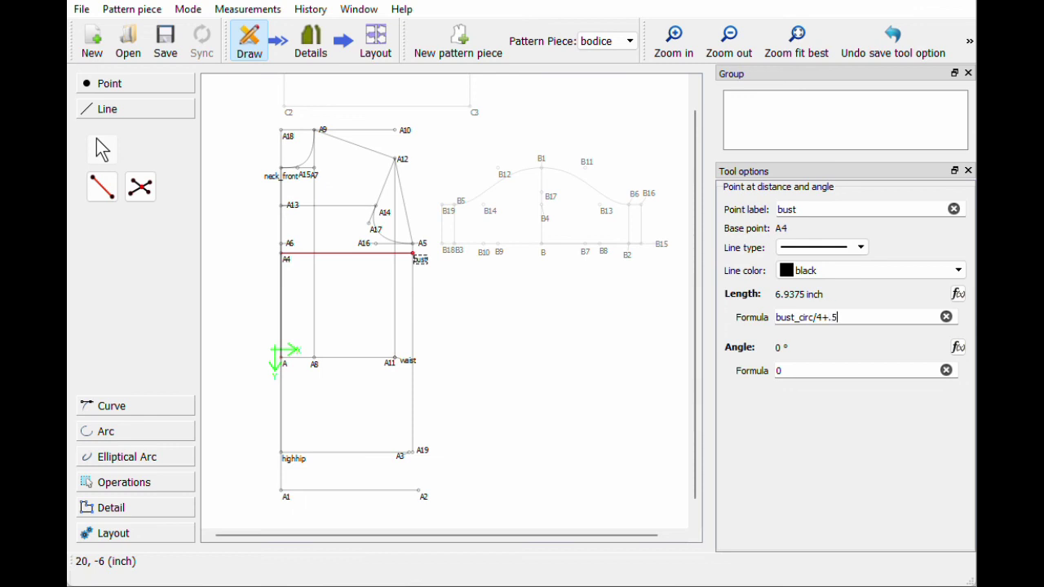
{"action": "key", "text": "BackSpace"}
{"action": "key", "text": "BackSpace"}
{"action": "type", "text": "0.5"}
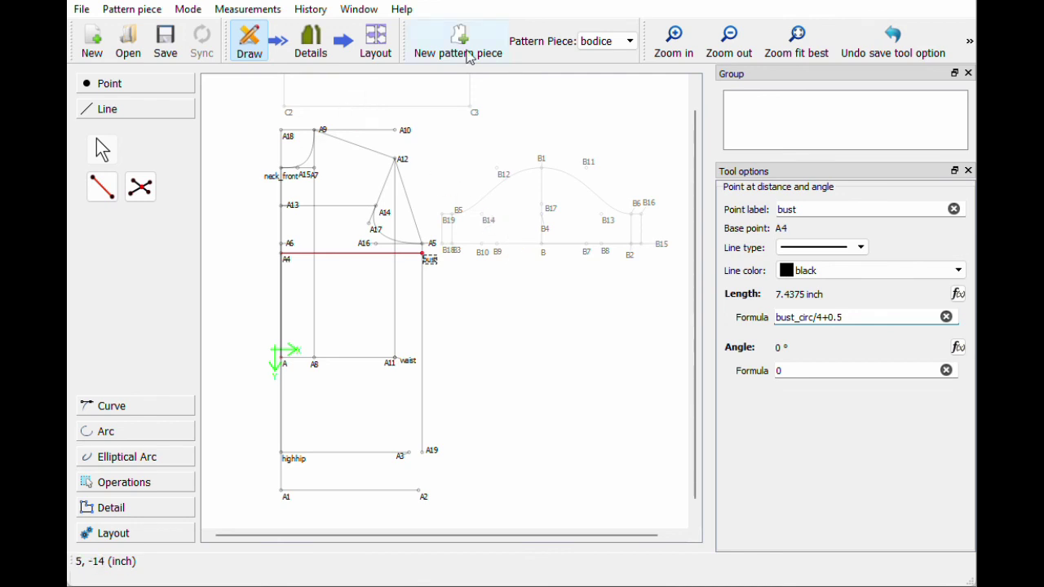
- On the sleeve piece, set B15's length to arm_upper_circ/2+0.5, giving 5.75 inch
{"action": "left_click", "coordinate": [610, 40]}
{"action": "left_click", "coordinate": [603, 85]}
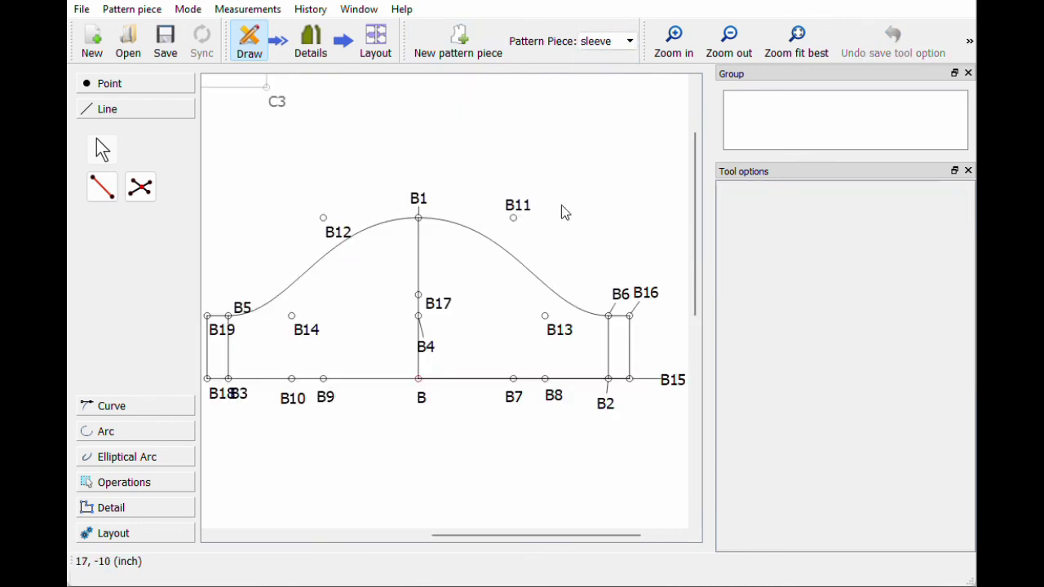
{"action": "scroll", "coordinate": [516, 247], "scroll_direction": "down", "scroll_amount": 3, "text": "ctrl"}
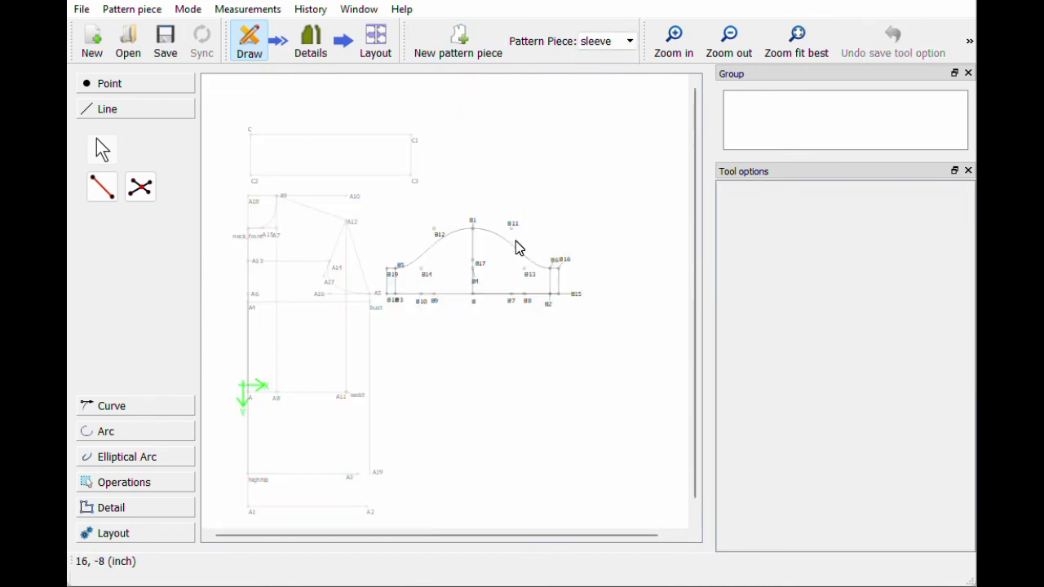
{"action": "left_click", "coordinate": [576, 294]}
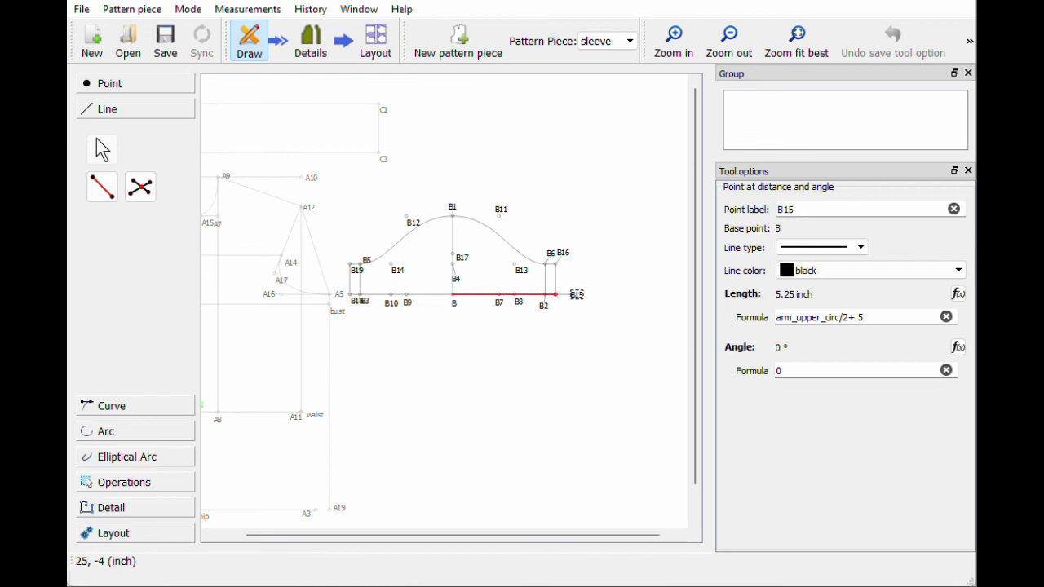
{"action": "key", "text": "Return"}
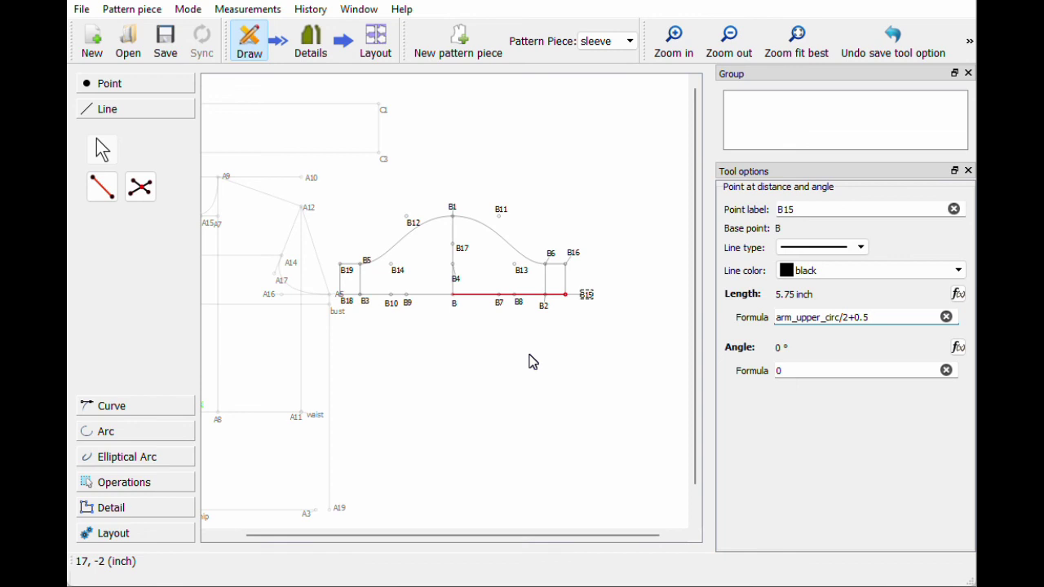
{"action": "scroll", "coordinate": [530, 361], "scroll_direction": "down", "scroll_amount": 2, "text": "ctrl"}
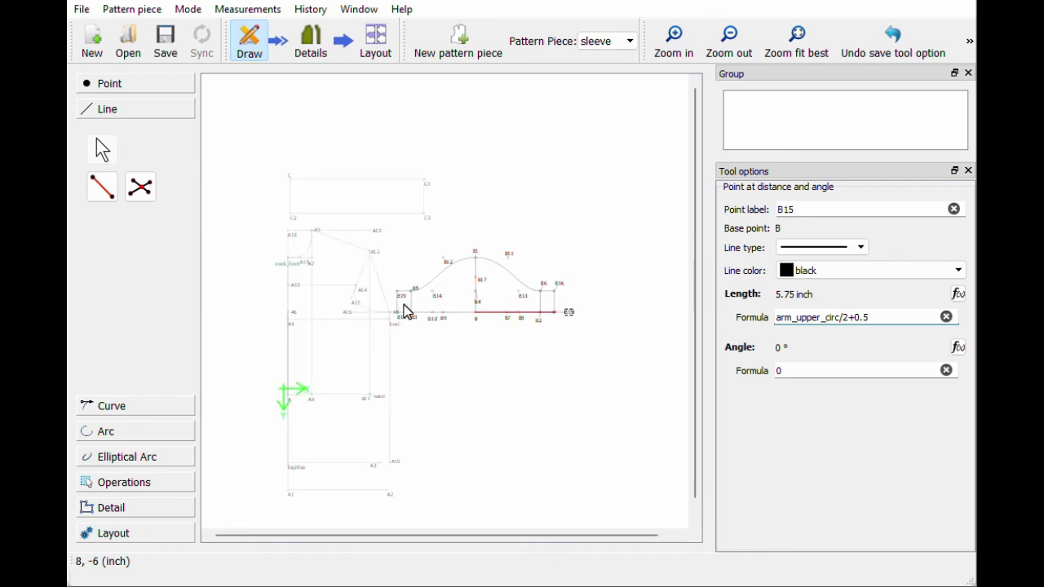
{"action": "scroll", "coordinate": [436, 327], "scroll_direction": "up", "scroll_amount": 2, "text": "ctrl"}
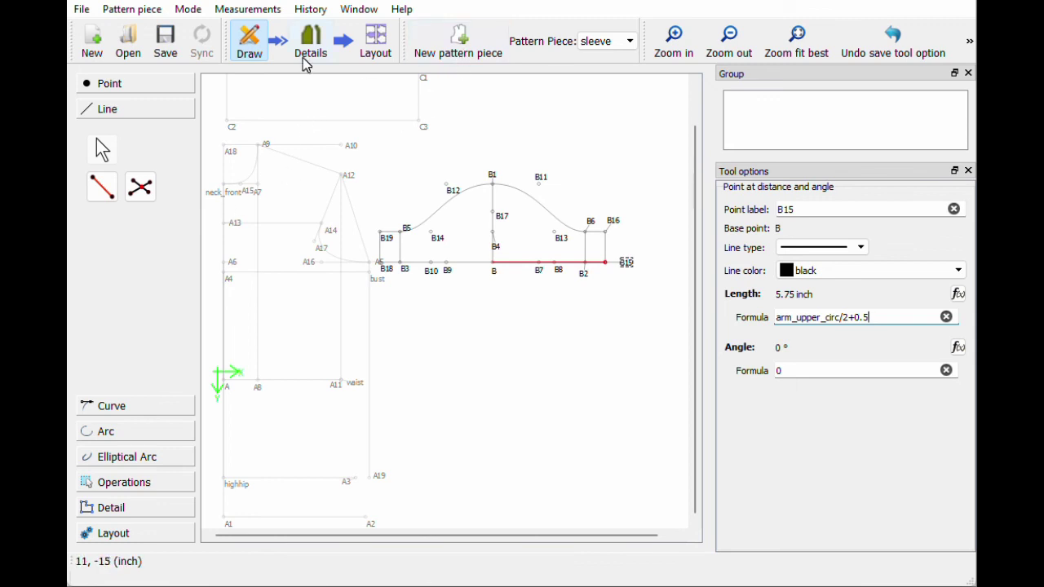
- Switch to the neckline pattern piece, then back to the bodice piece
{"action": "left_click", "coordinate": [606, 40]}
{"action": "left_click", "coordinate": [606, 72]}
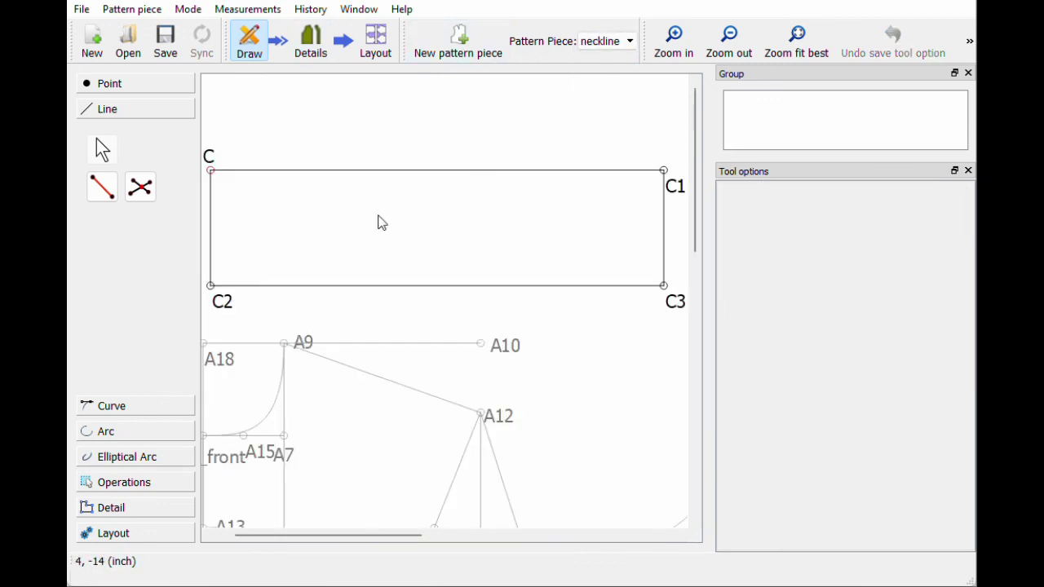
{"action": "scroll", "coordinate": [460, 299], "scroll_direction": "down", "scroll_amount": 2}
{"action": "scroll", "coordinate": [351, 425], "scroll_direction": "down", "scroll_amount": 2, "text": "ctrl"}
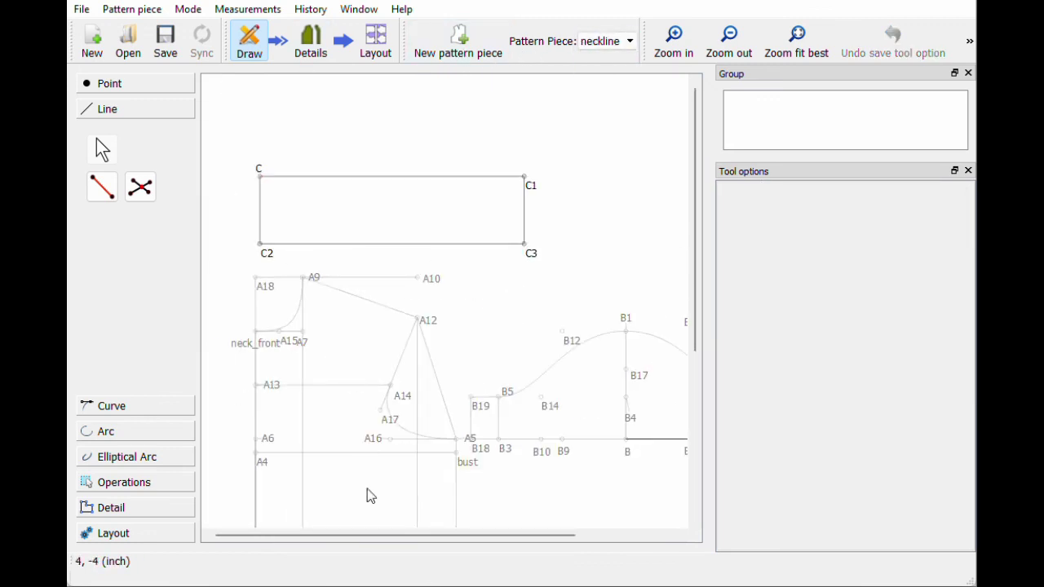
{"action": "scroll", "coordinate": [378, 424], "scroll_direction": "down", "scroll_amount": 3}
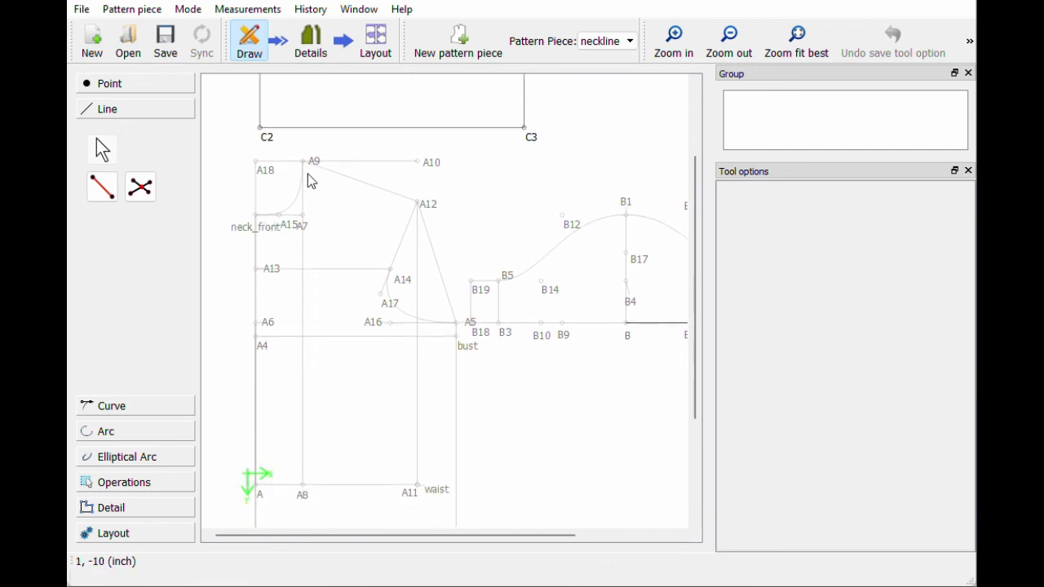
{"action": "left_click", "coordinate": [606, 41]}
{"action": "left_click", "coordinate": [597, 57]}
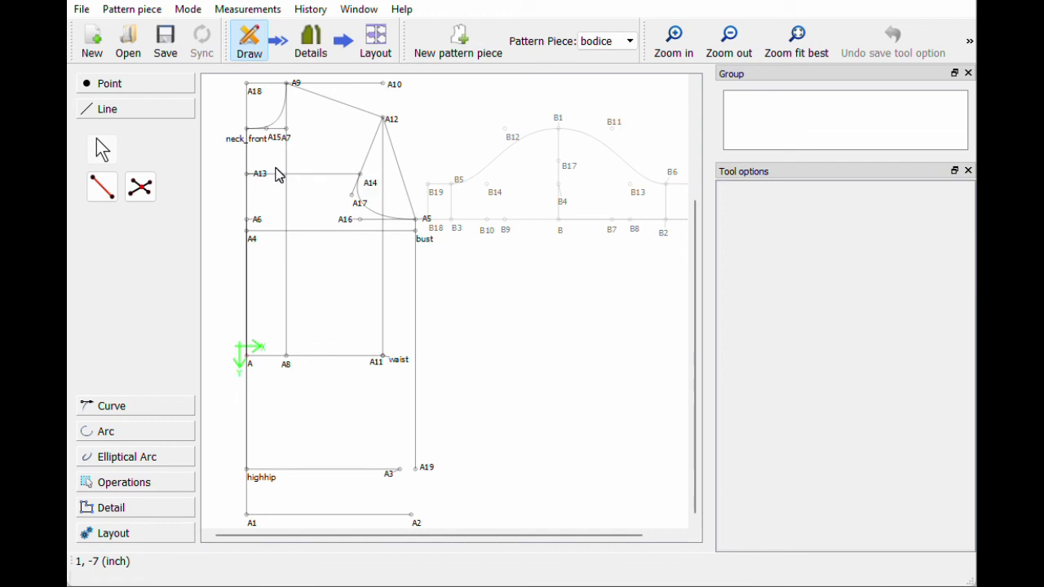
- Draw a trial cubic Bezier curve through A13, A7, A7 and A9, then delete it
{"action": "left_click", "coordinate": [96, 90]}
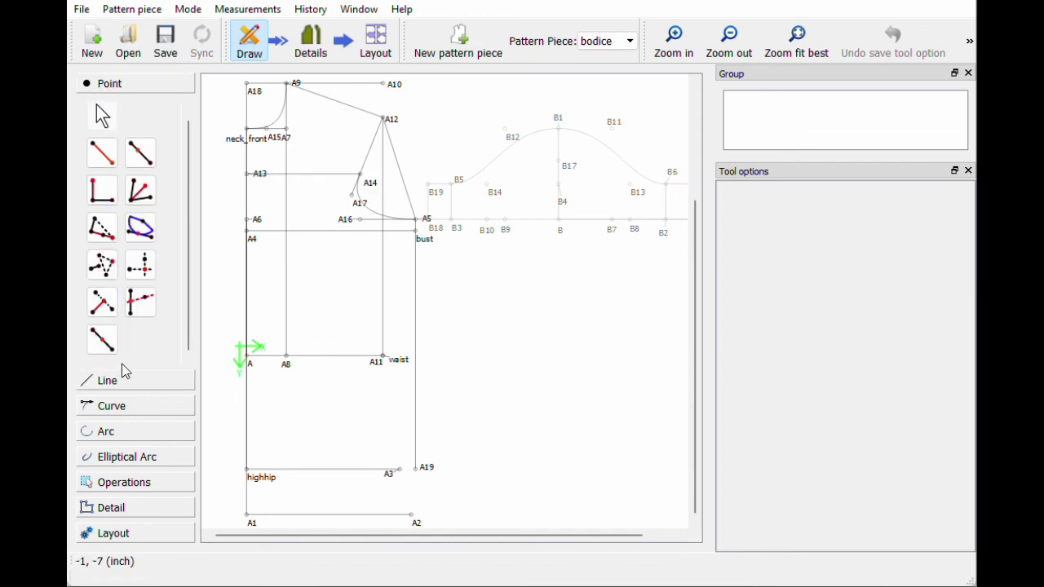
{"action": "left_click", "coordinate": [123, 412]}
{"action": "left_click", "coordinate": [103, 255]}
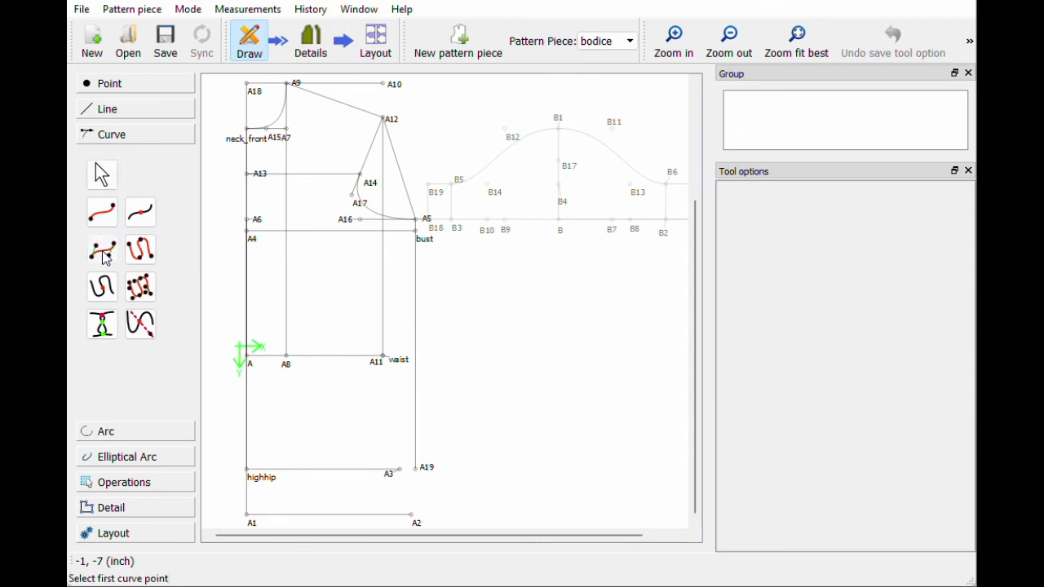
{"action": "left_click", "coordinate": [260, 176]}
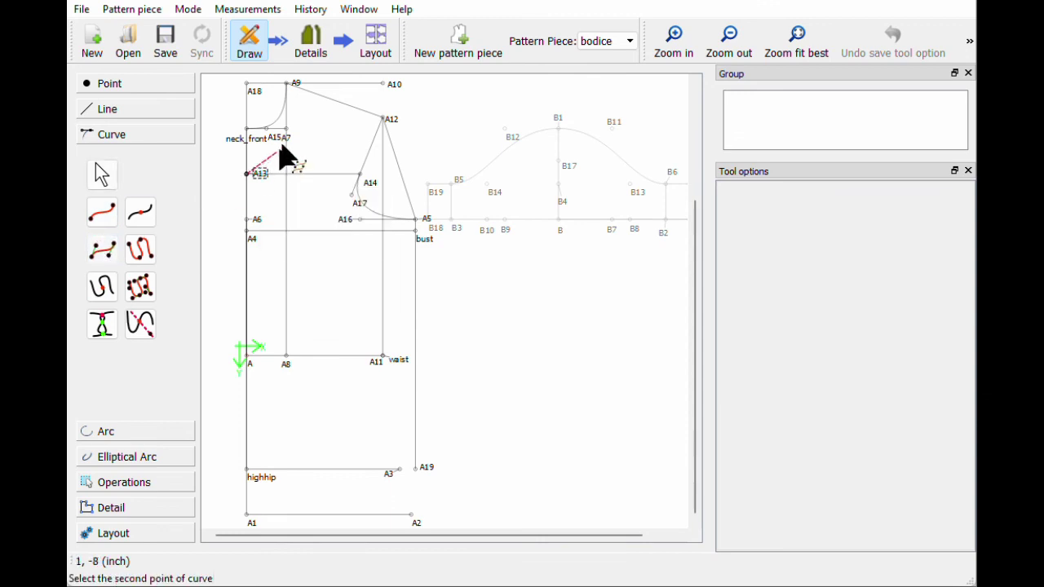
{"action": "left_click", "coordinate": [284, 137]}
{"action": "left_click", "coordinate": [286, 129]}
{"action": "left_click", "coordinate": [287, 84]}
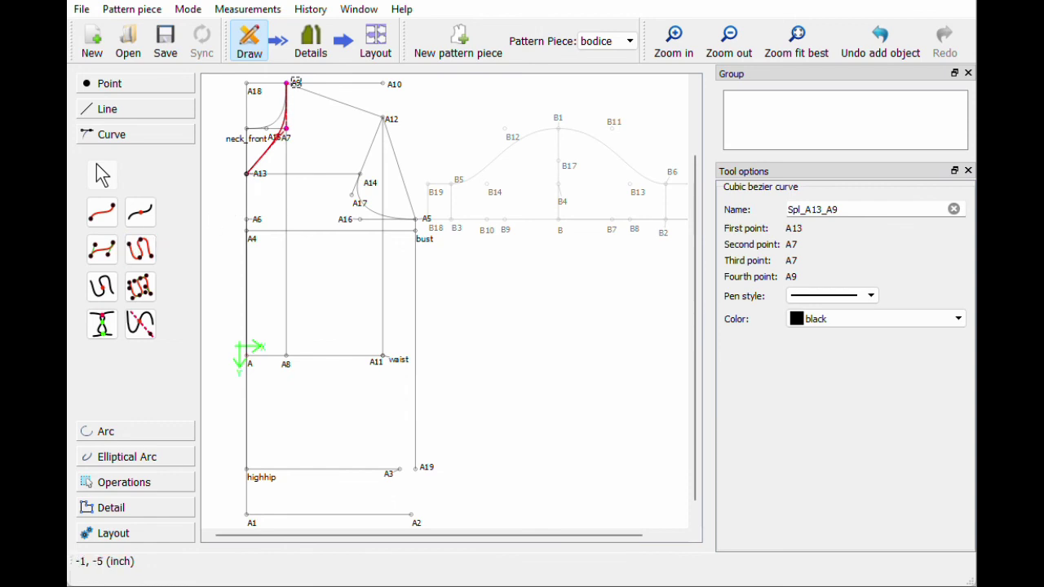
{"action": "key", "text": "Delete"}
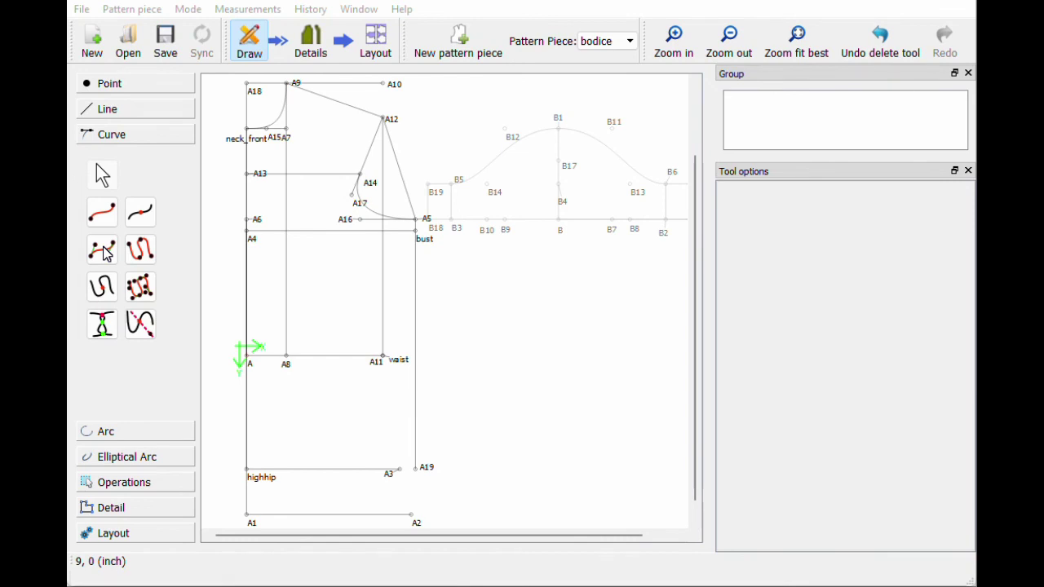
{"action": "left_click", "coordinate": [120, 87]}
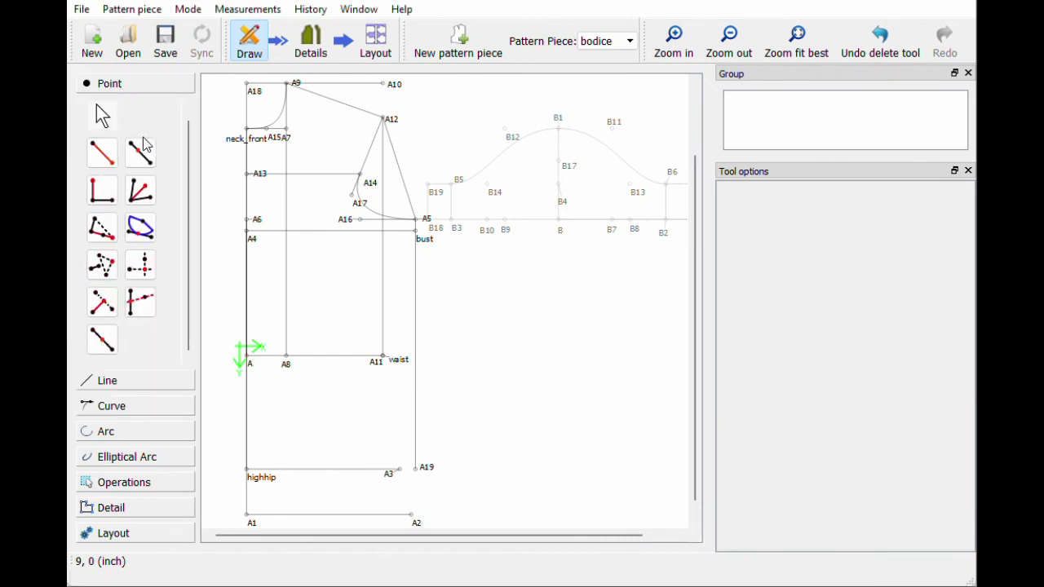
{"action": "left_click", "coordinate": [103, 343]}
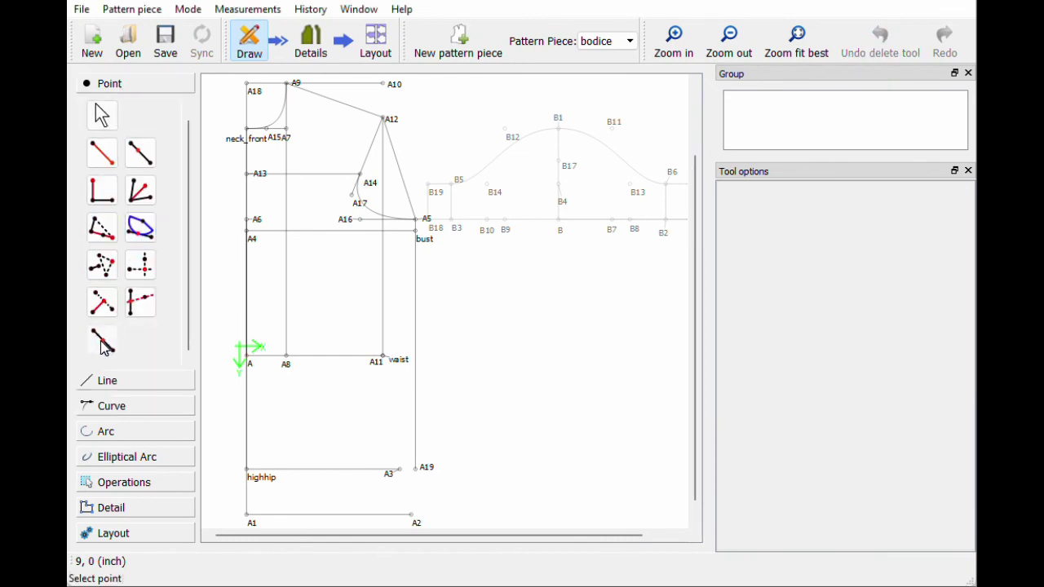
- Place point A20 halfway along line A7–A9 using CurrentLength/2
{"action": "left_click", "coordinate": [281, 142]}
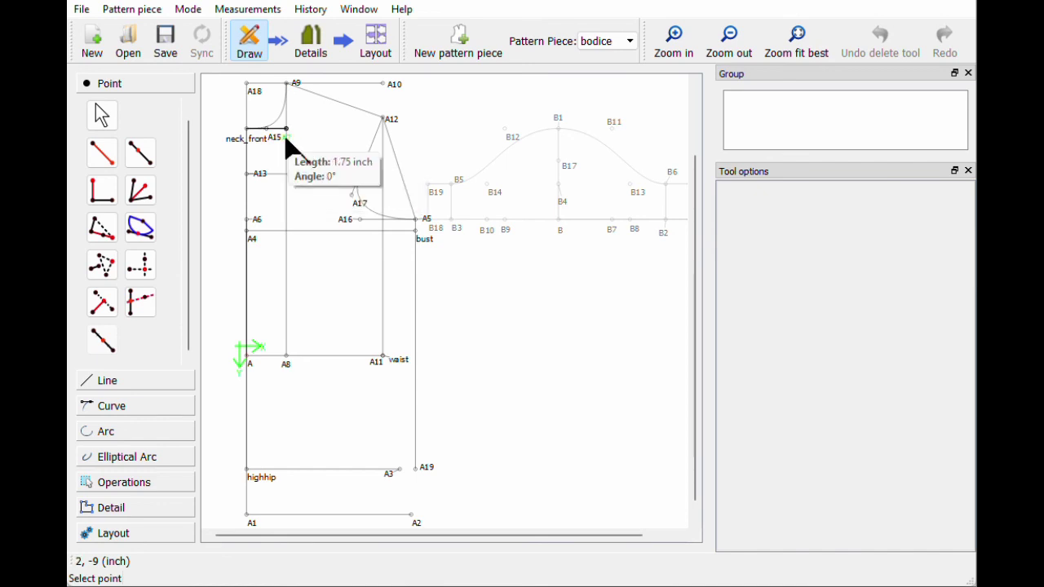
{"action": "left_click", "coordinate": [286, 83]}
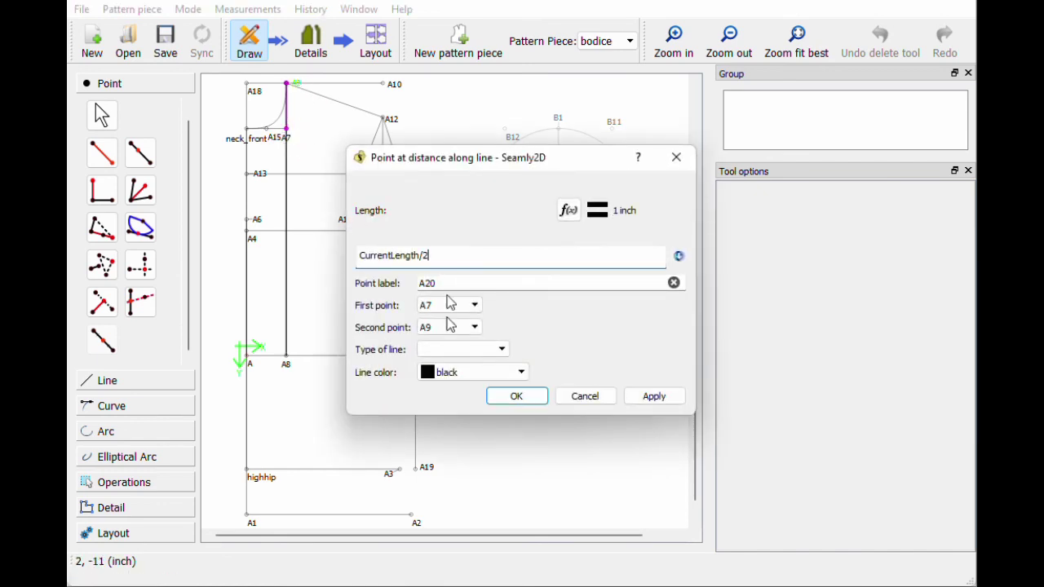
{"action": "left_click", "coordinate": [501, 397]}
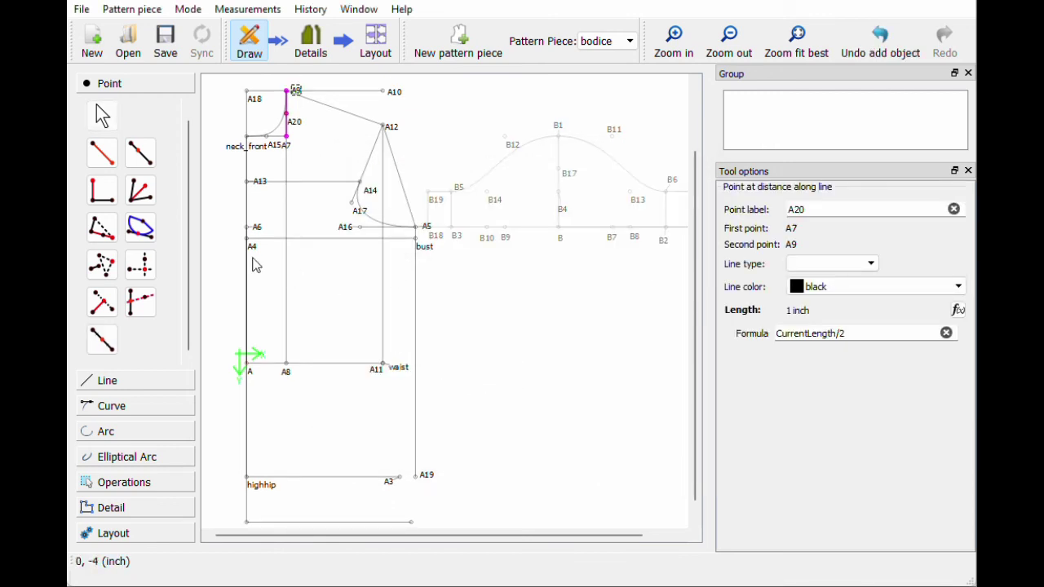
- Redraw the front neckline as a cubic Bezier A13–A7–A20–A9 and save the pattern
{"action": "left_click", "coordinate": [114, 404]}
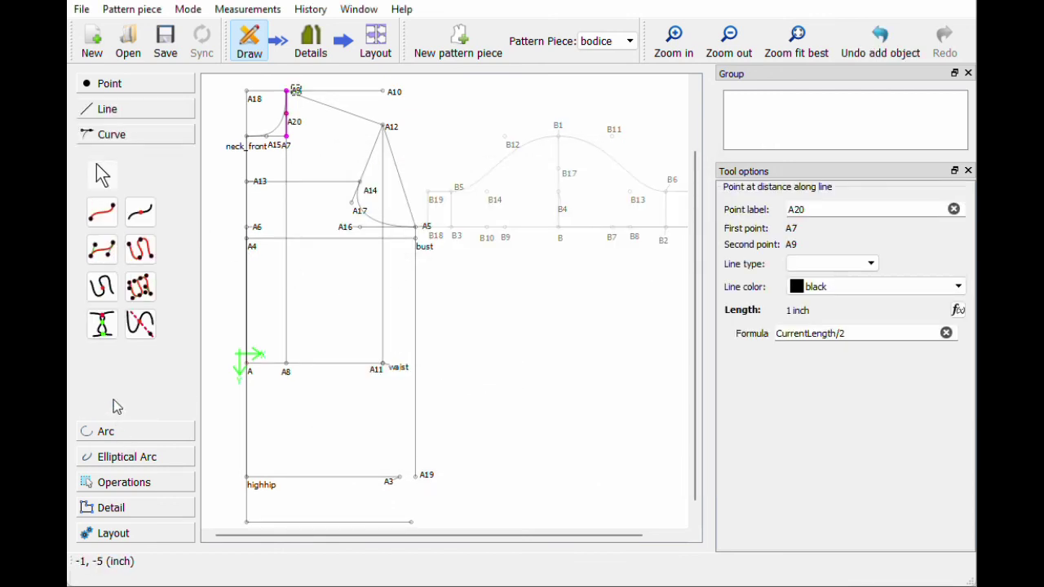
{"action": "left_click", "coordinate": [101, 256]}
{"action": "left_click", "coordinate": [249, 181]}
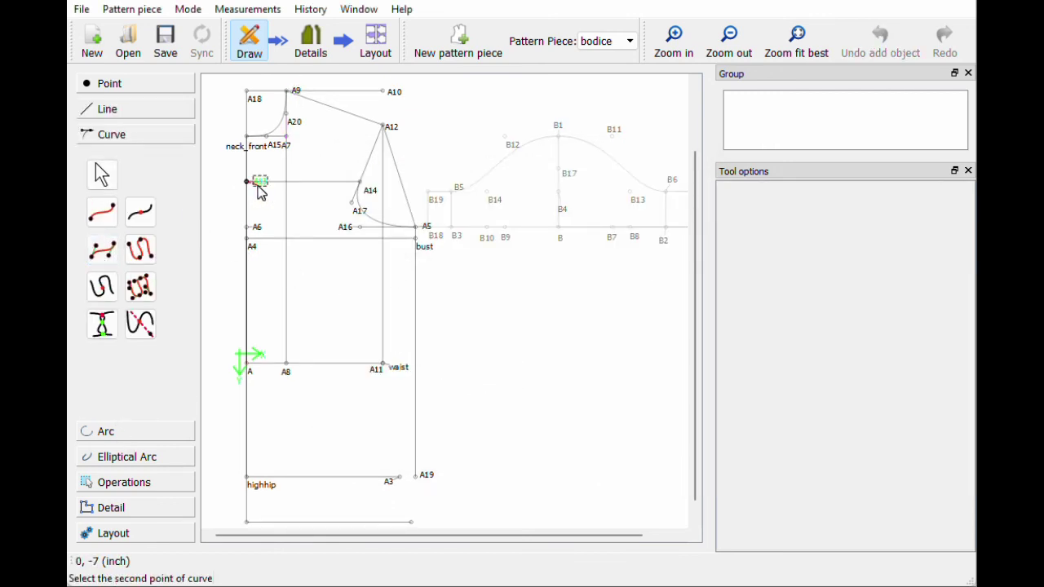
{"action": "left_click", "coordinate": [288, 137]}
{"action": "left_click", "coordinate": [287, 121]}
{"action": "left_click", "coordinate": [290, 90]}
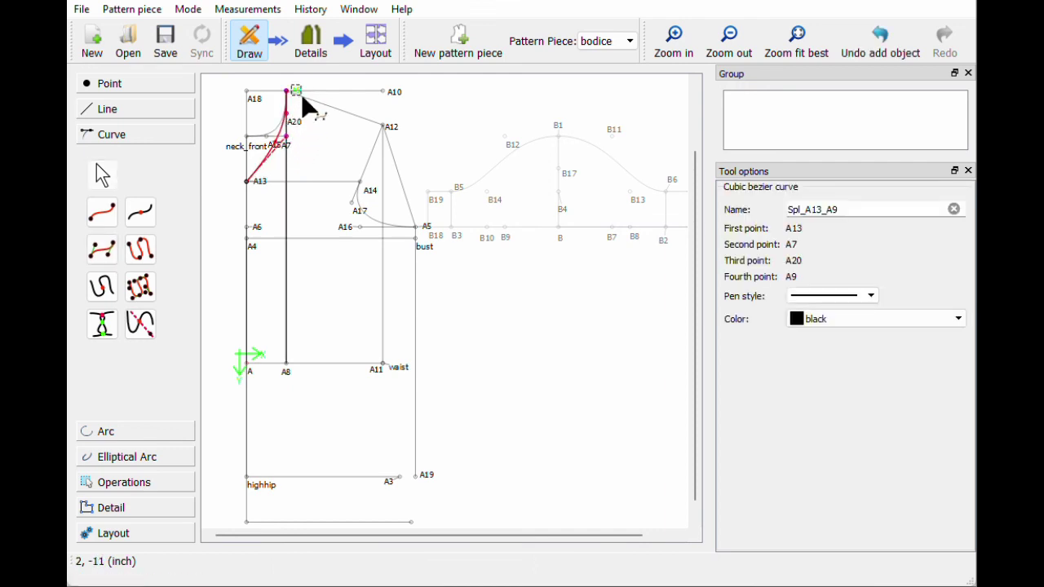
{"action": "left_click", "coordinate": [330, 149]}
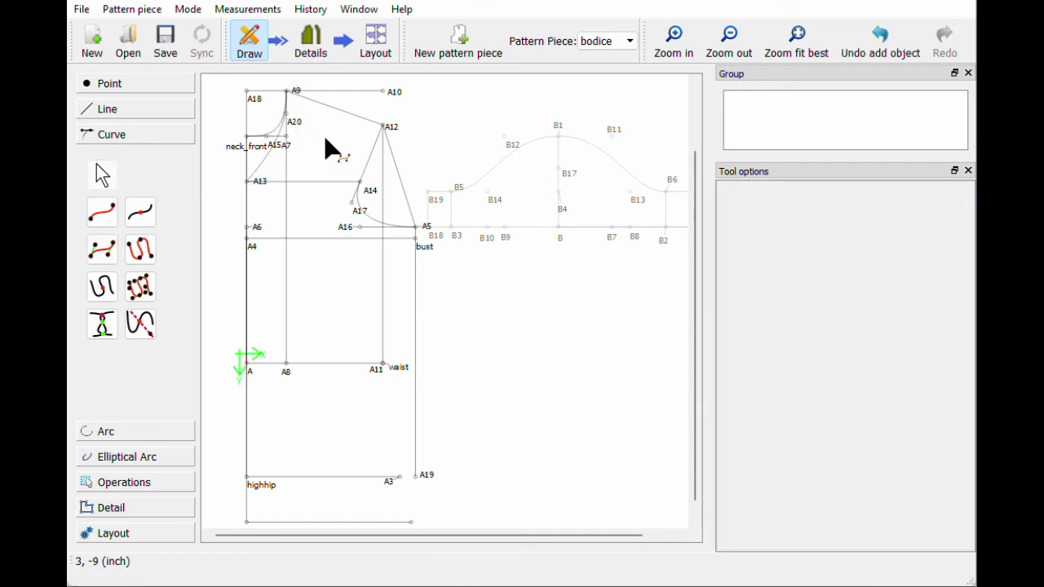
{"action": "key", "text": "ctrl+s"}
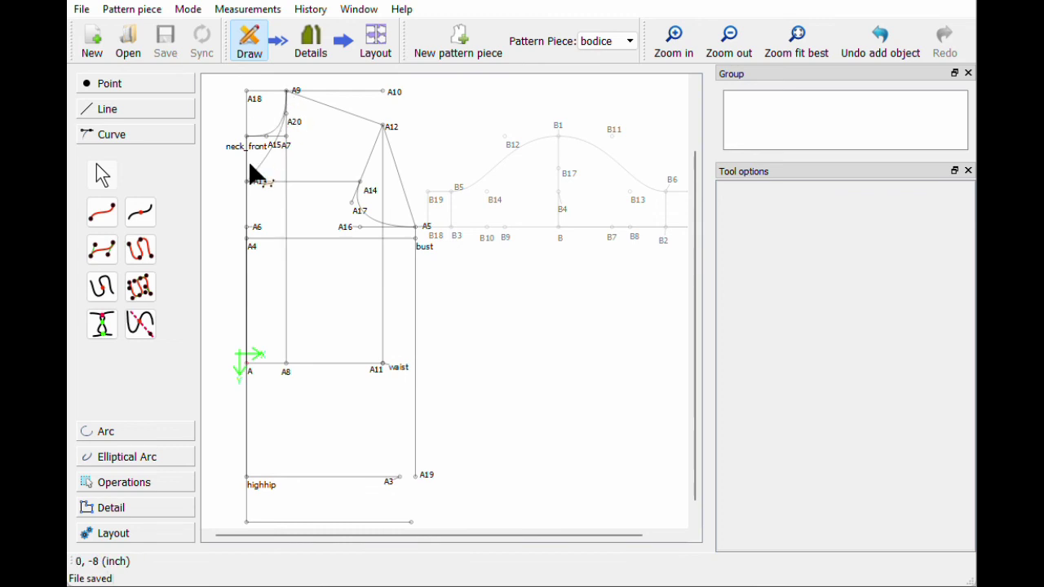